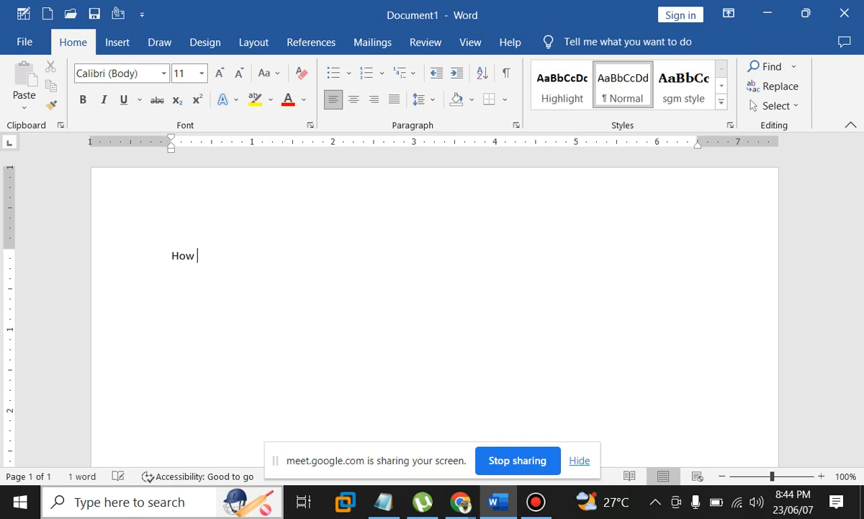
Type the heading 'How to convert 2d to 3d object:' and enlarge it to 16 pt
type("to convert")
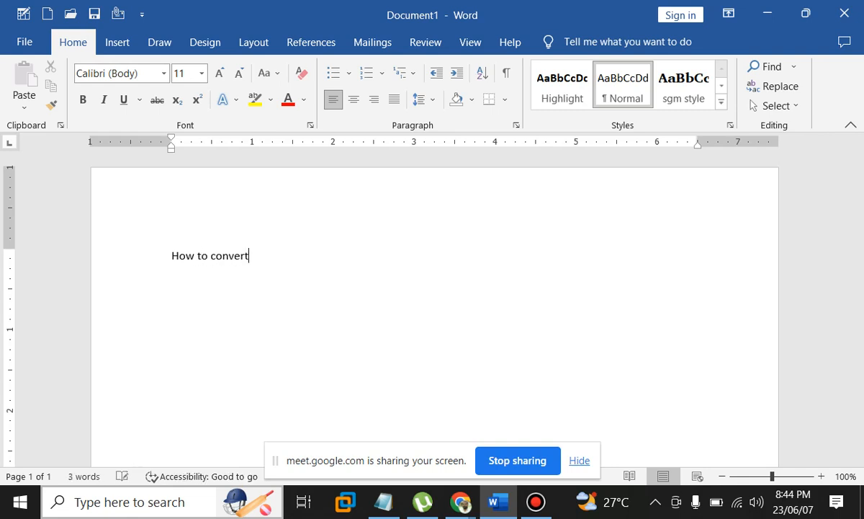
type(" 2d to ")
type("3d object")
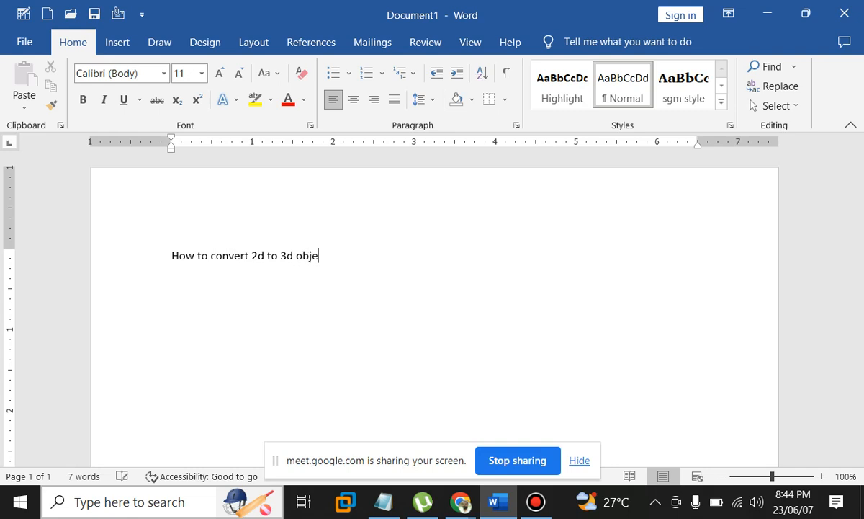
key("ctrl+shift+Left")
key("ctrl+shift+Left")
key("ctrl+shift+Left")
key("ctrl+shift+Left")
key("ctrl+shift+Left")
key("ctrl+shift+Left")
key("ctrl+shift+Left")
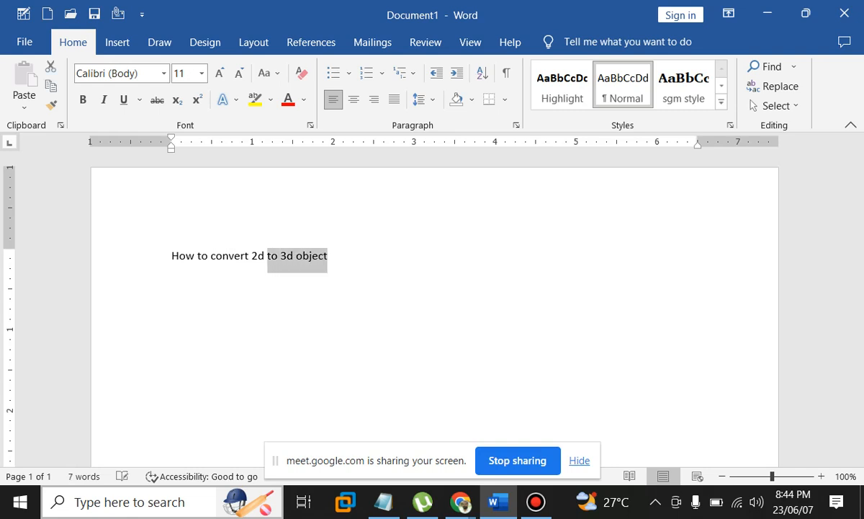
key("ctrl+bracketright")
key("ctrl+bracketright")
key("ctrl+bracketright")
key("ctrl+bracketright")
key("ctrl+bracketright")
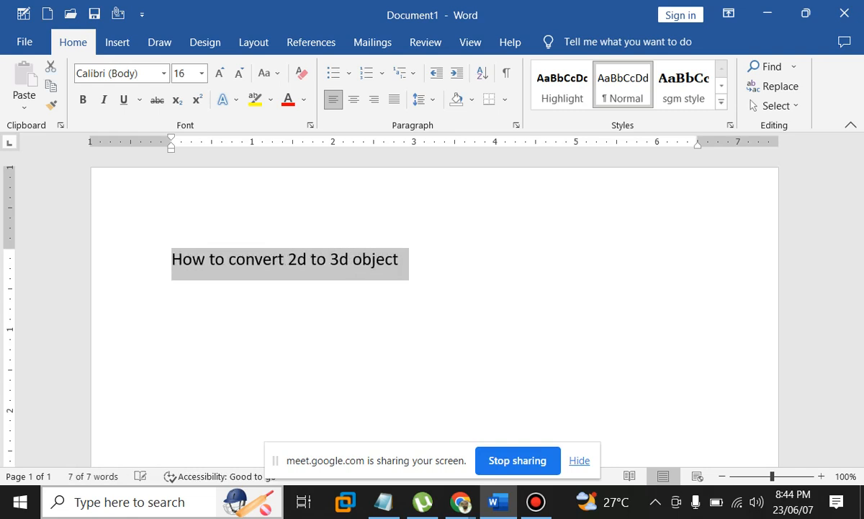
key("End")
type(":")
Add a double rule line beneath the heading from a row of equals signs
key("Return")
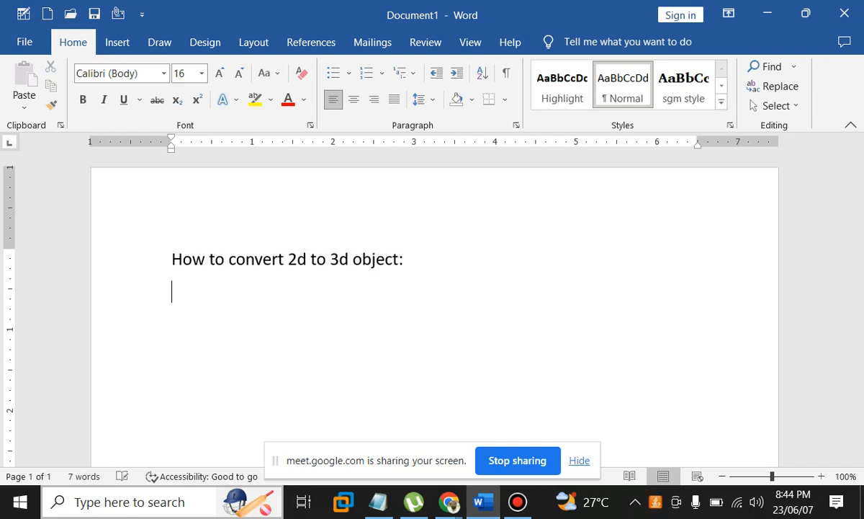
type("===========================")
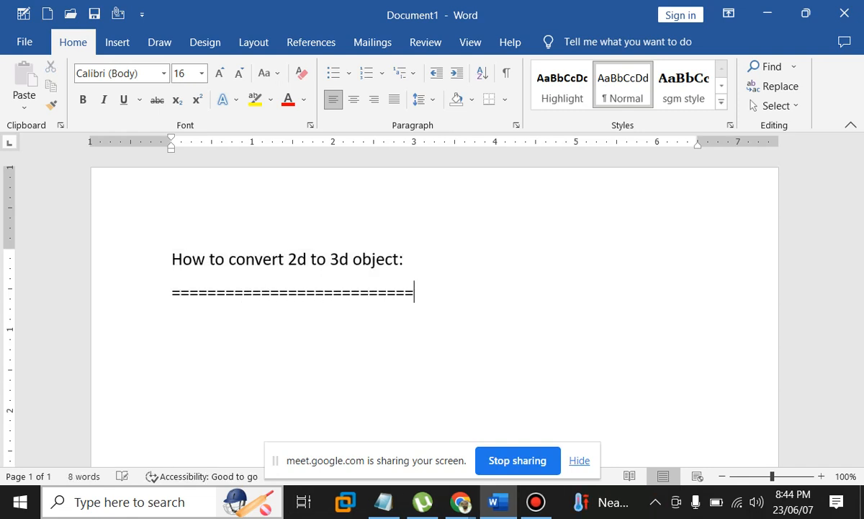
key("Return")
scroll(435, 310, "down", 1)
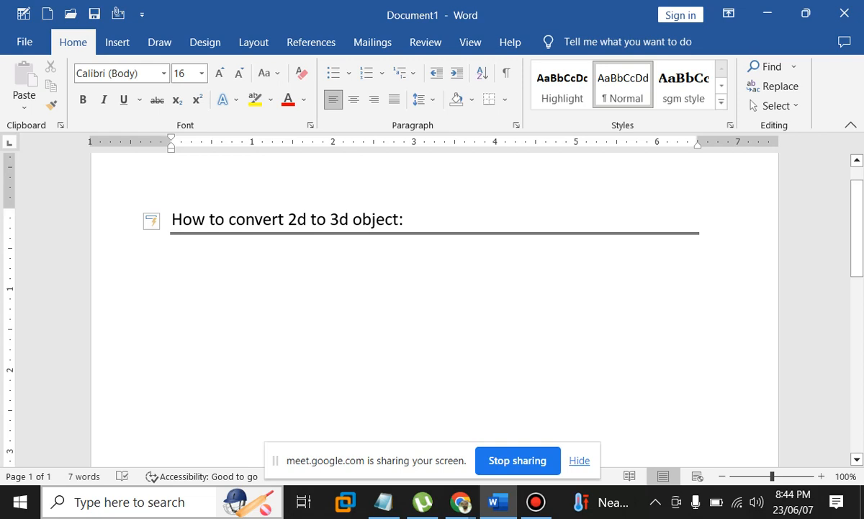
scroll(435, 309, "up", 1)
scroll(435, 309, "up", 1)
scroll(435, 310, "up", 1)
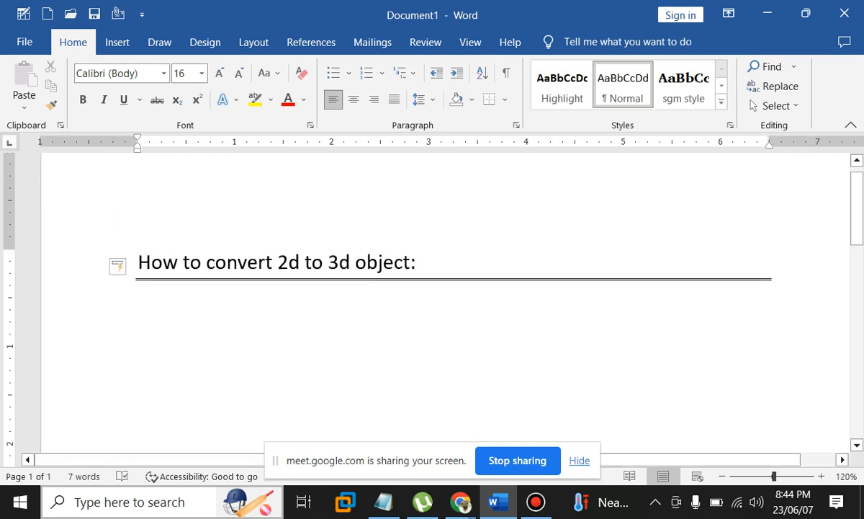
Draw a blue Oval circle under the heading, then deselect it
left_click(117, 42)
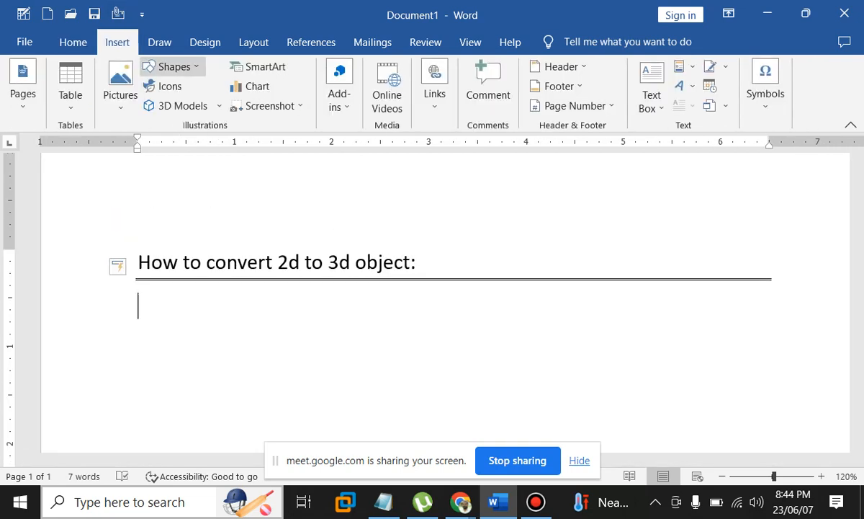
left_click(173, 66)
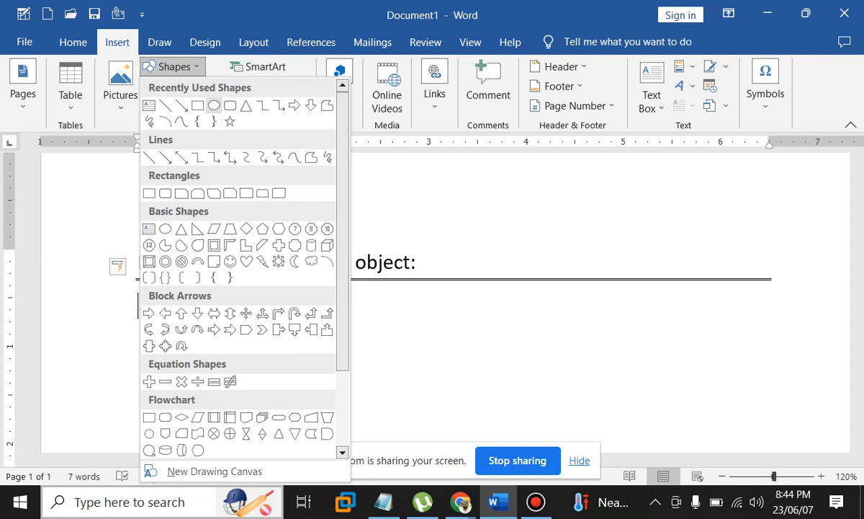
left_click(200, 99)
left_click_drag(158, 302, 261, 397)
scroll(425, 288, "down", 2)
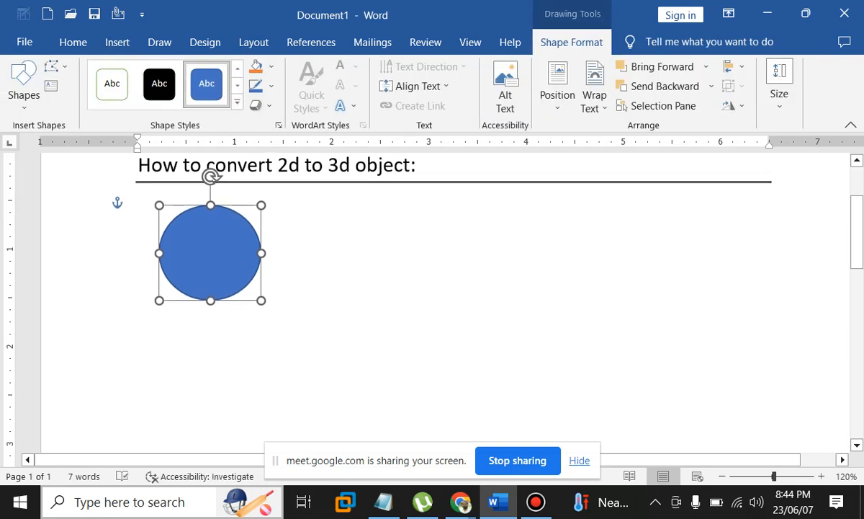
double_click(144, 324)
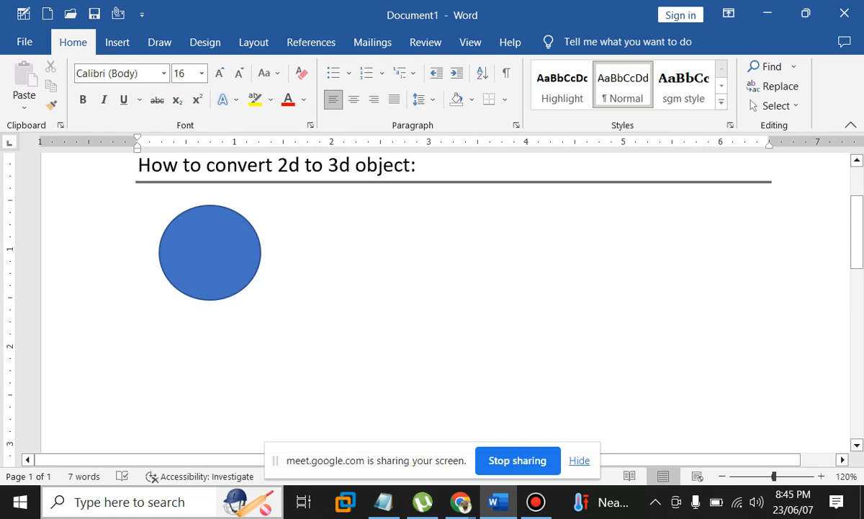
Ctrl-drag a copy of the circle to its right at the same height and select it
left_click_drag(209, 252, 396, 253, "ctrl+shift")
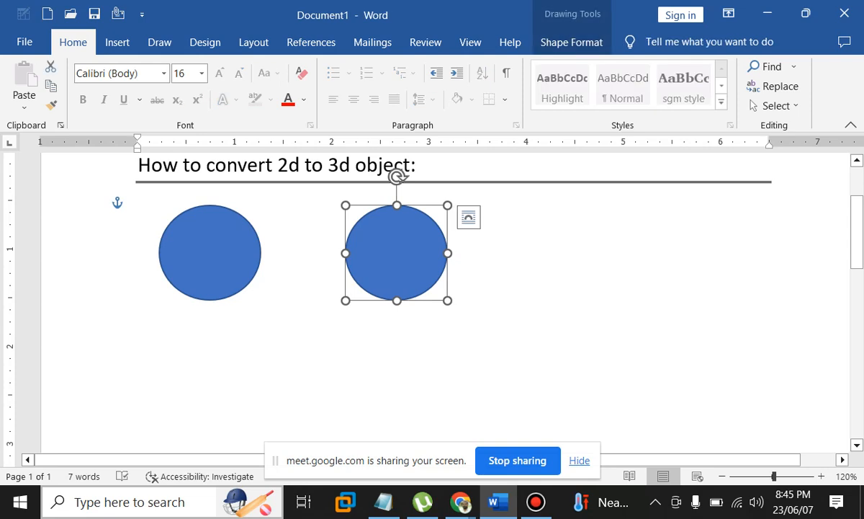
left_click(138, 209)
left_click(396, 252)
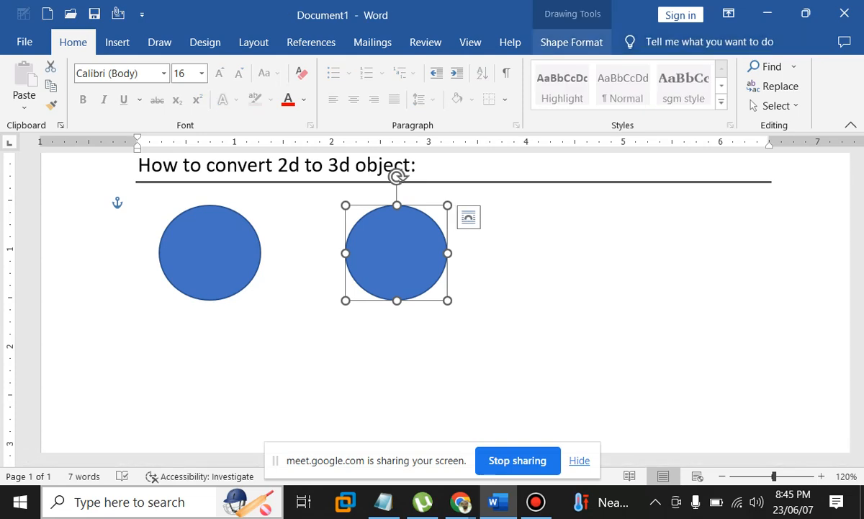
left_click(571, 42)
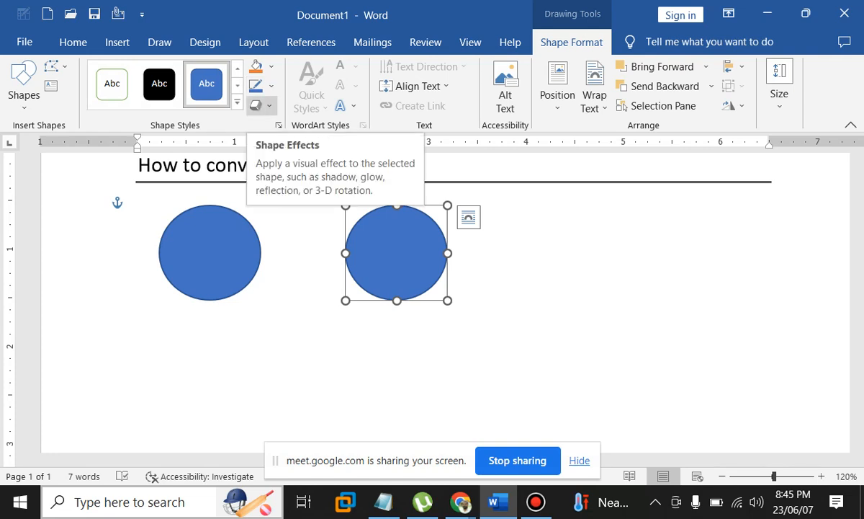
Open 3-D Rotation Options in the Format Shape pane for the right circle
left_click(261, 105)
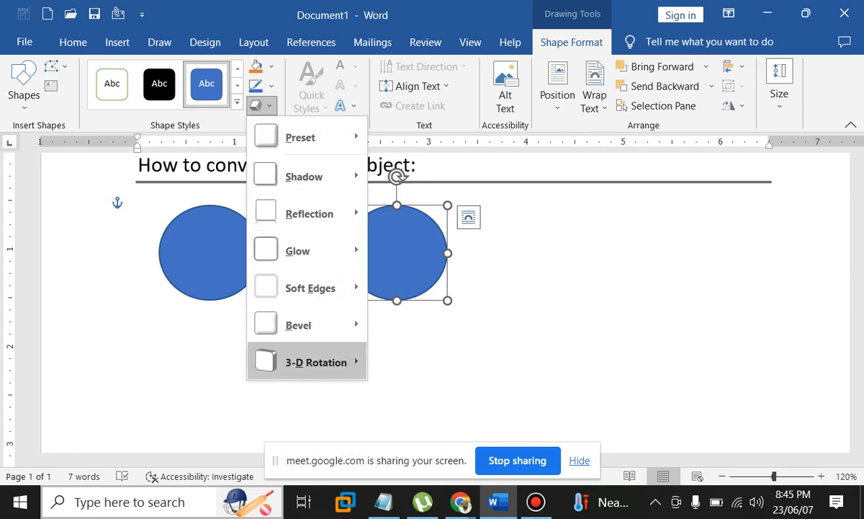
mouse_move(317, 362)
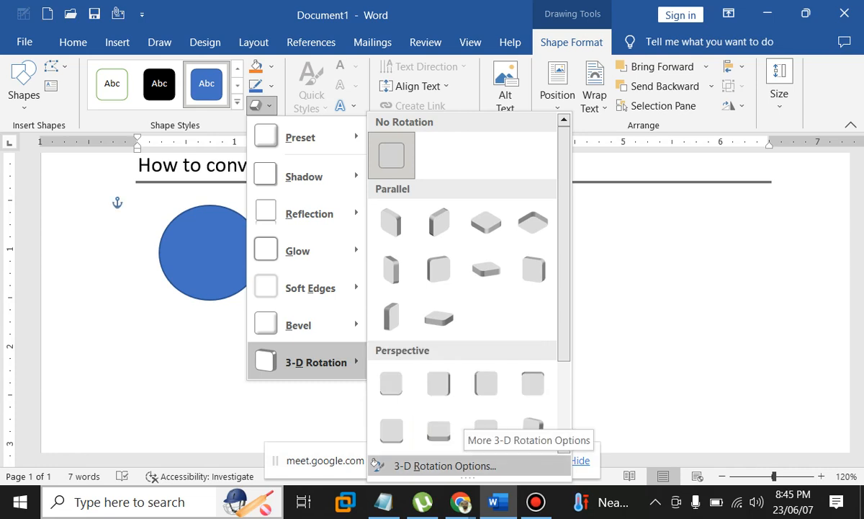
left_click(377, 465)
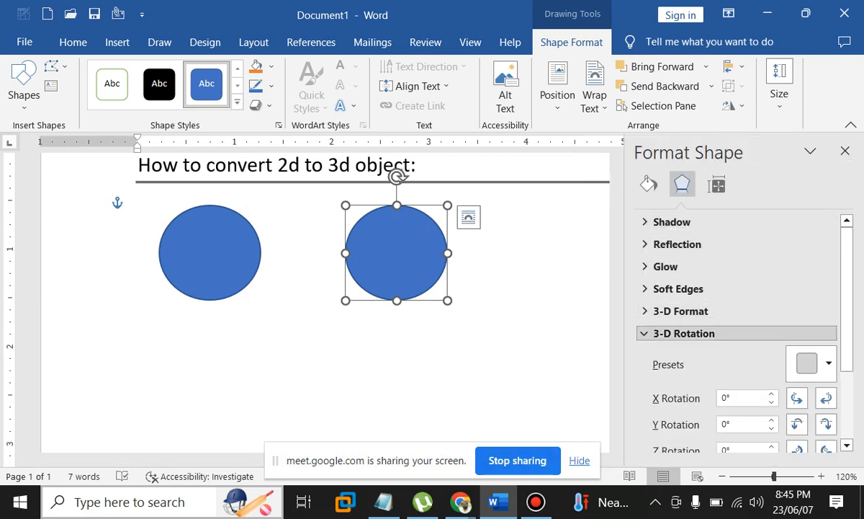
Apply the Round top bevel preset (6 pt × 6 pt) under 3-D Format
left_click(683, 333)
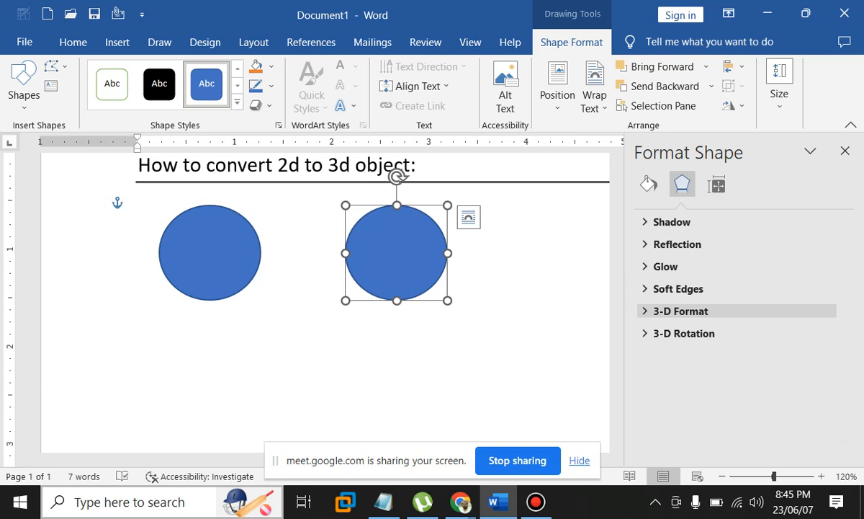
left_click(681, 311)
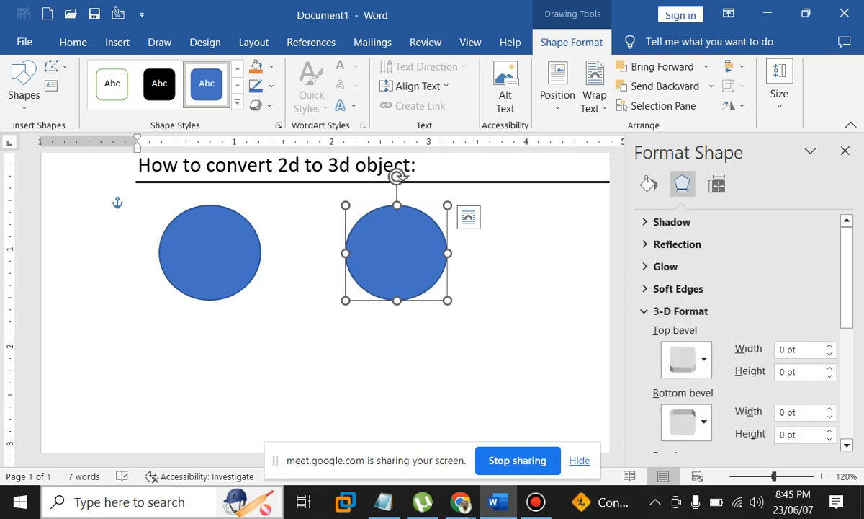
scroll(692, 346, "down", 3)
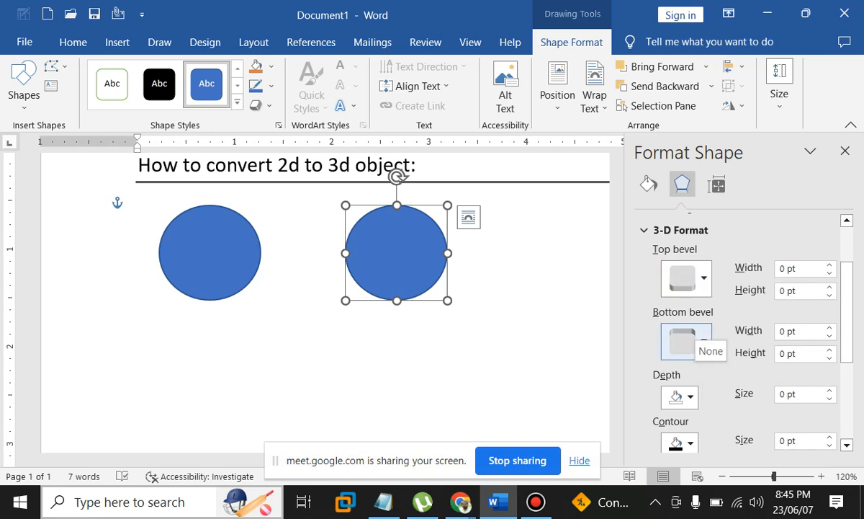
left_click(686, 279)
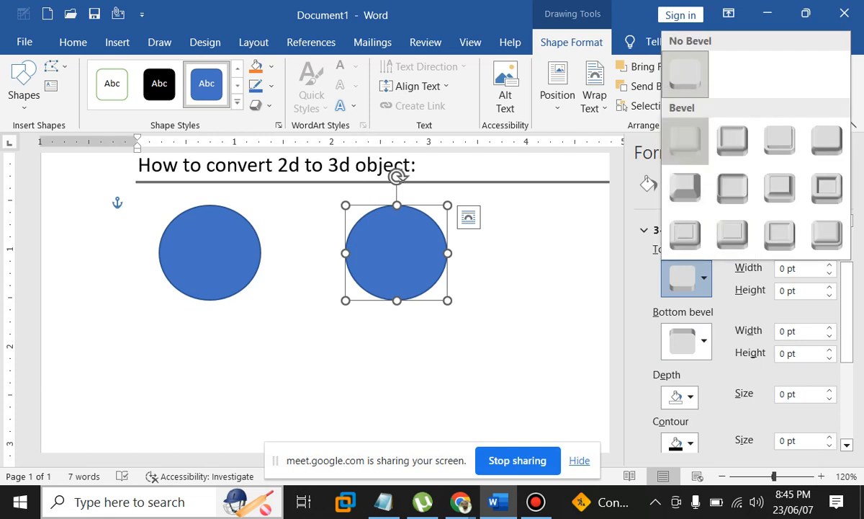
left_click(685, 139)
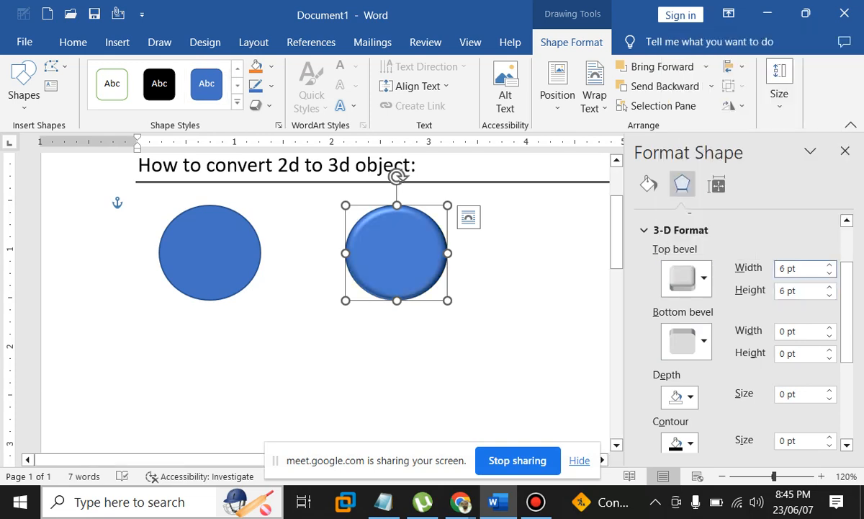
left_click(798, 269)
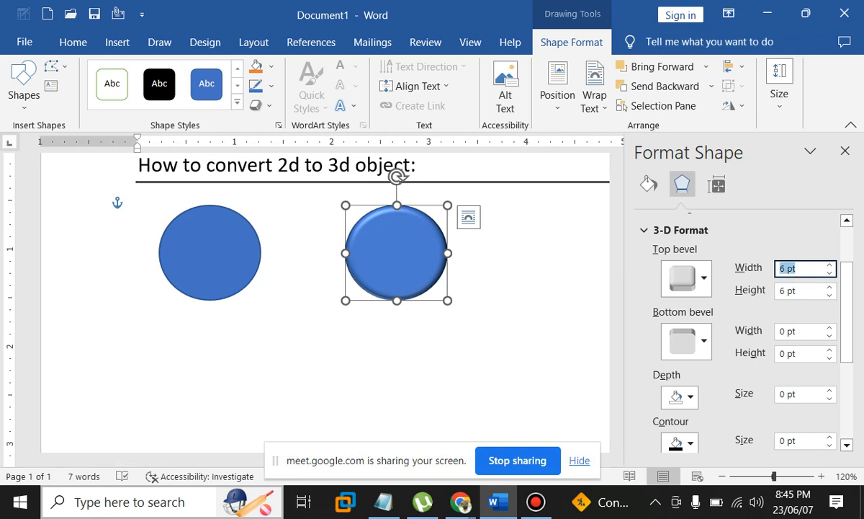
Try top bevel widths of 90 then 70 pt and a 70 pt height
left_click(781, 268)
left_click_drag(797, 269, 778, 268)
type("90")
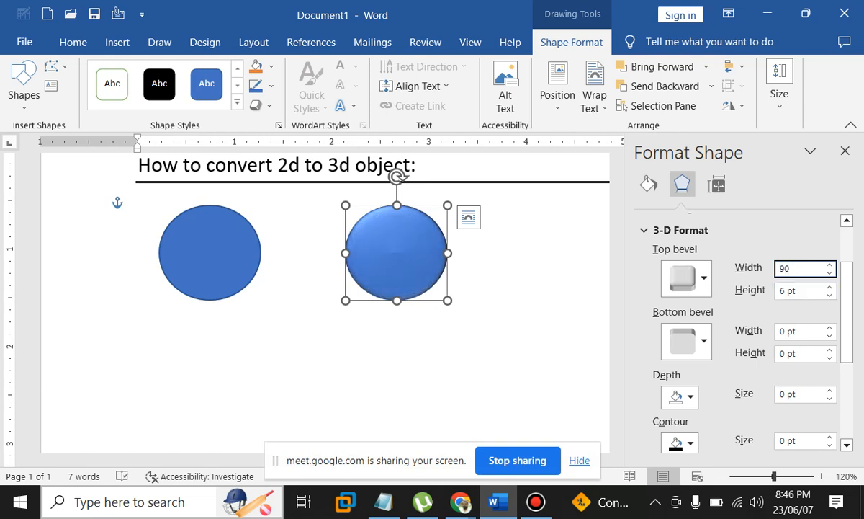
key("Return")
left_click_drag(801, 269, 778, 269)
type("7")
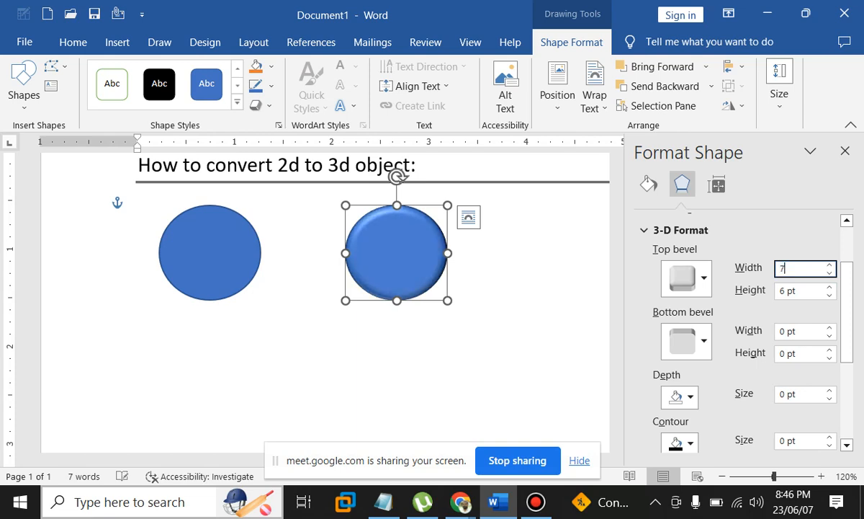
type("0")
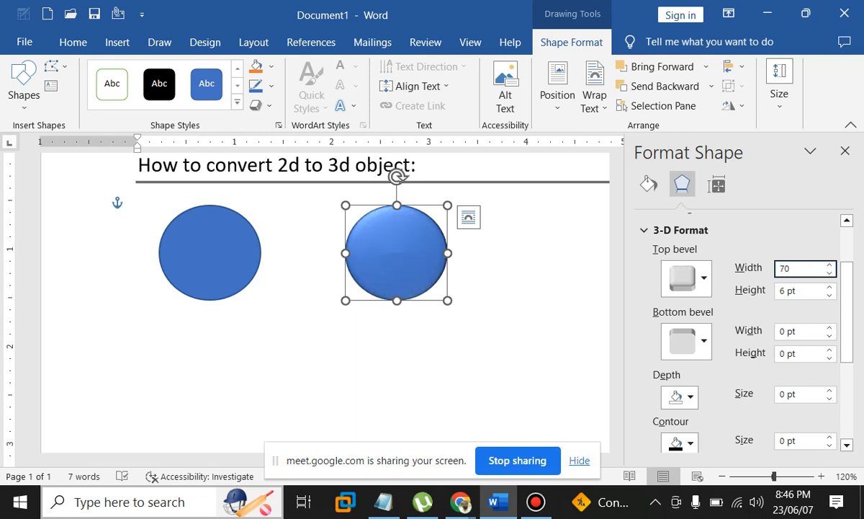
key("Return")
key("Tab")
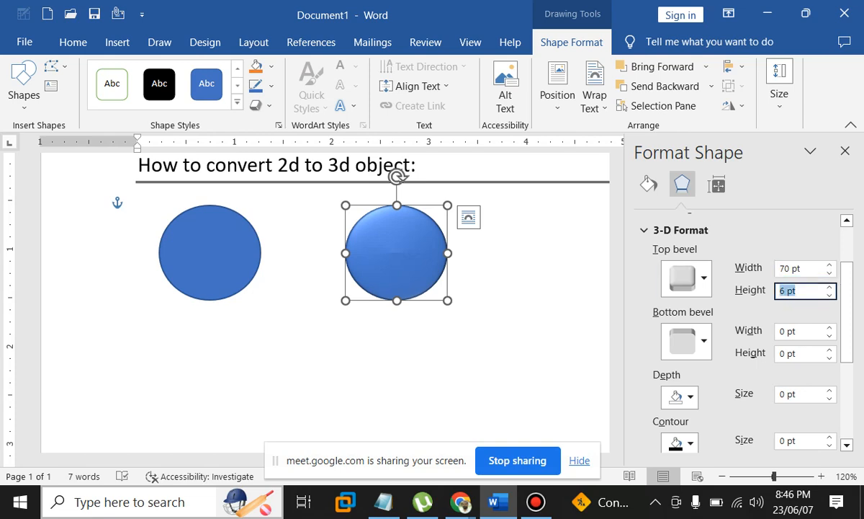
type("70")
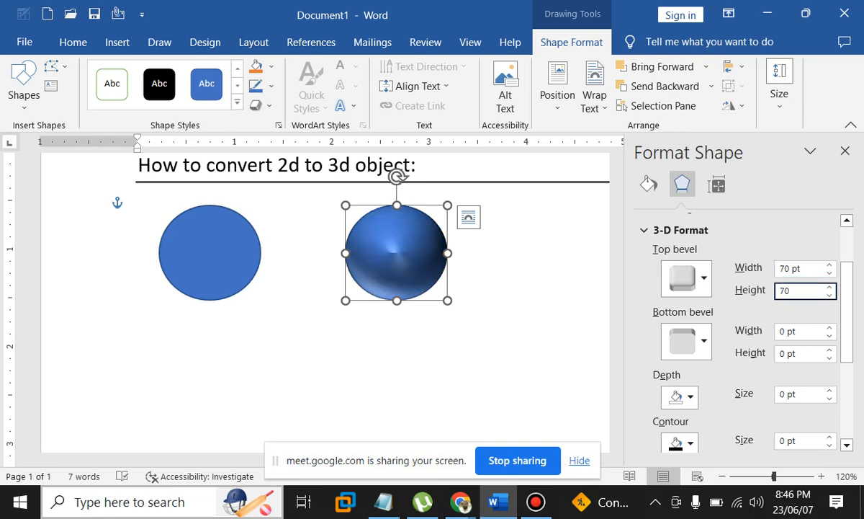
key("Return")
key("Return")
Set the top bevel height and width both to 90 pt
type("50")
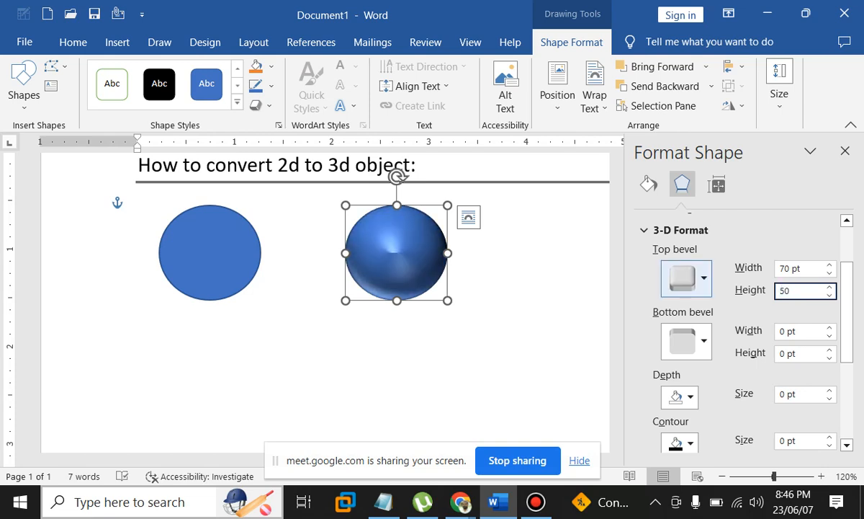
key("ctrl+a")
type("90")
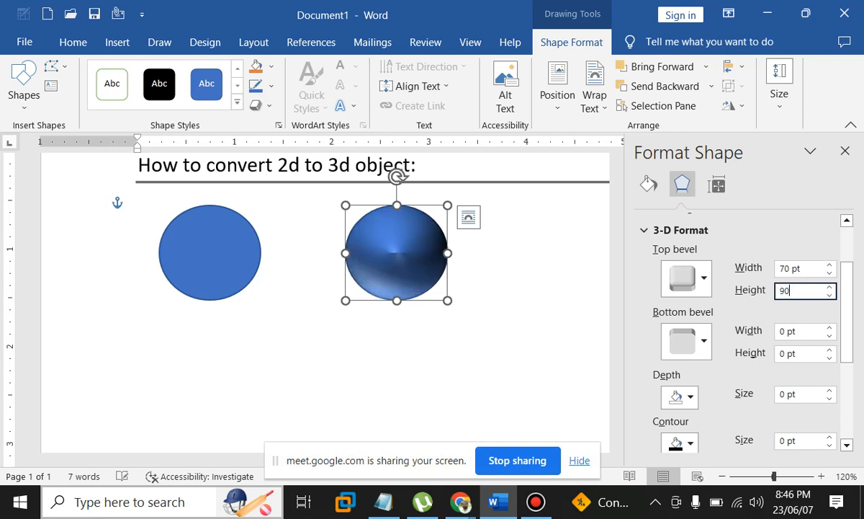
key("shift+Tab")
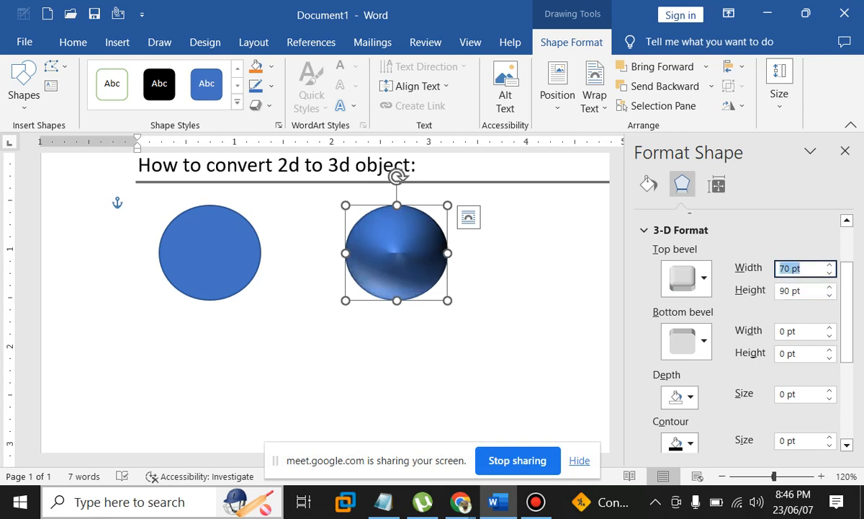
type("90")
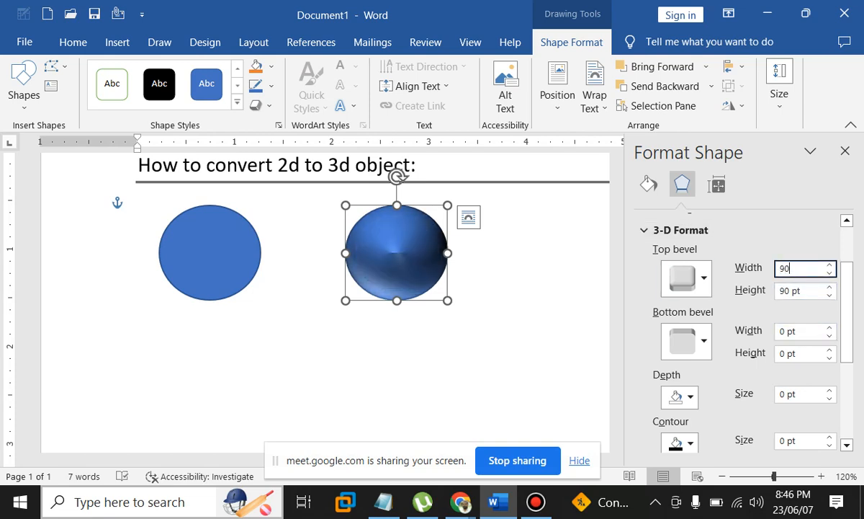
key("Tab")
key("Tab")
Enter 90 pt bevel values and choose the Round bottom bevel style
type("90")
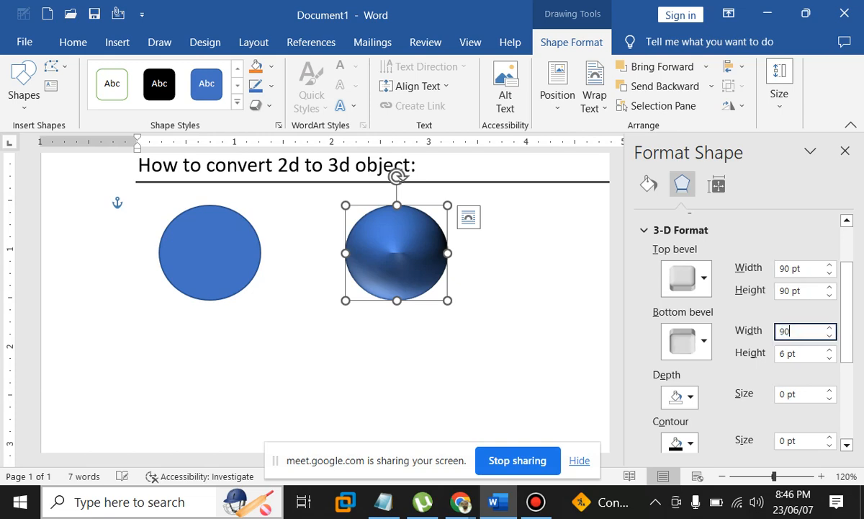
key("Tab")
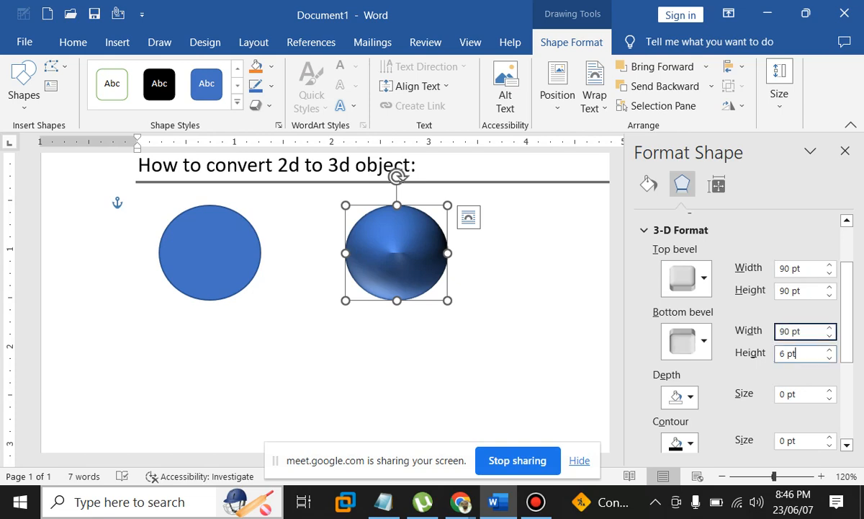
type("90")
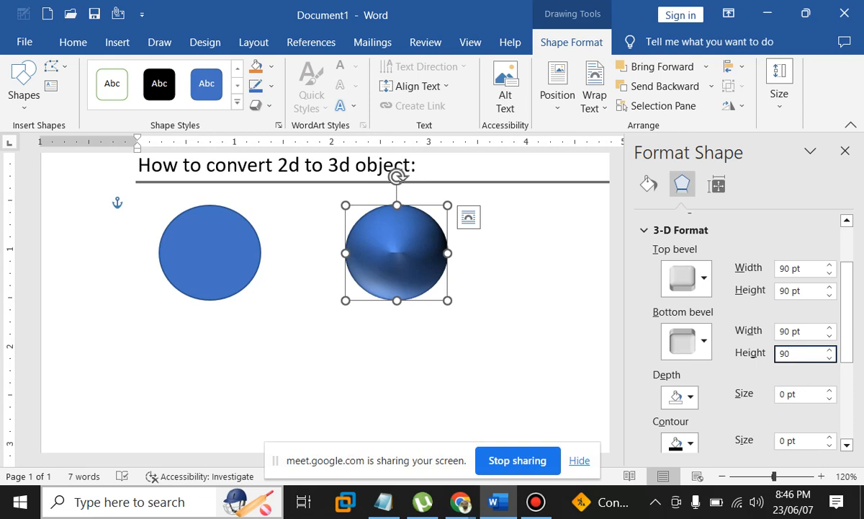
left_click(688, 341)
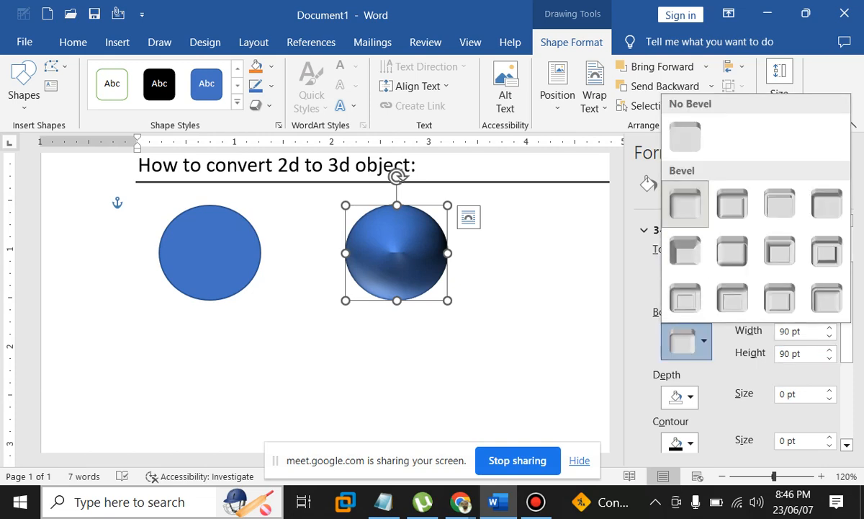
left_click(685, 203)
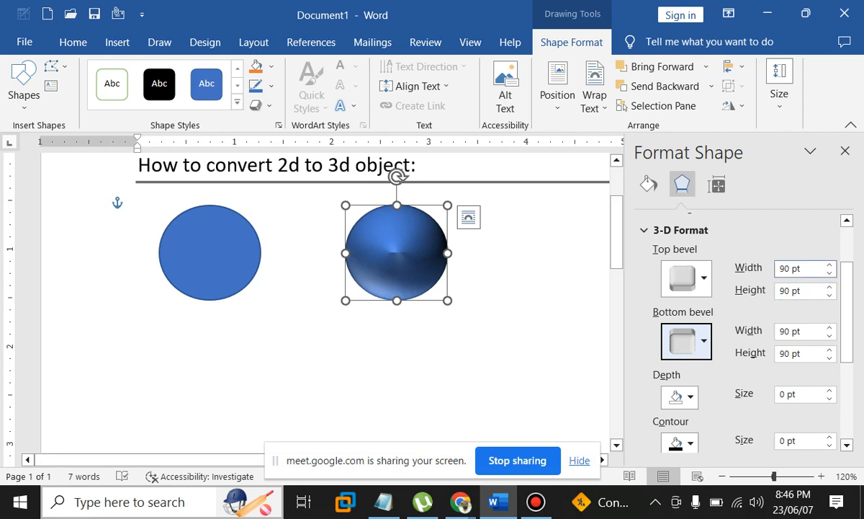
Set top and bottom bevel widths and heights to 50 pt
left_click_drag(804, 269, 778, 269)
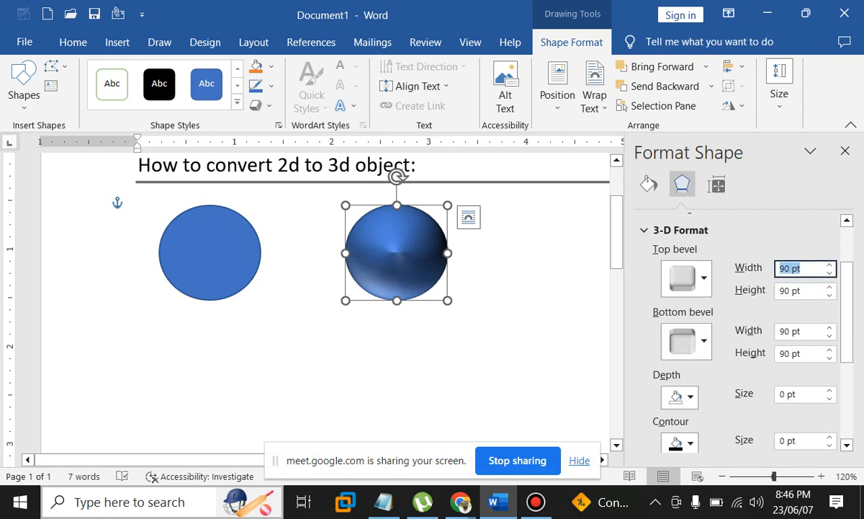
scroll(326, 302, "up", 1)
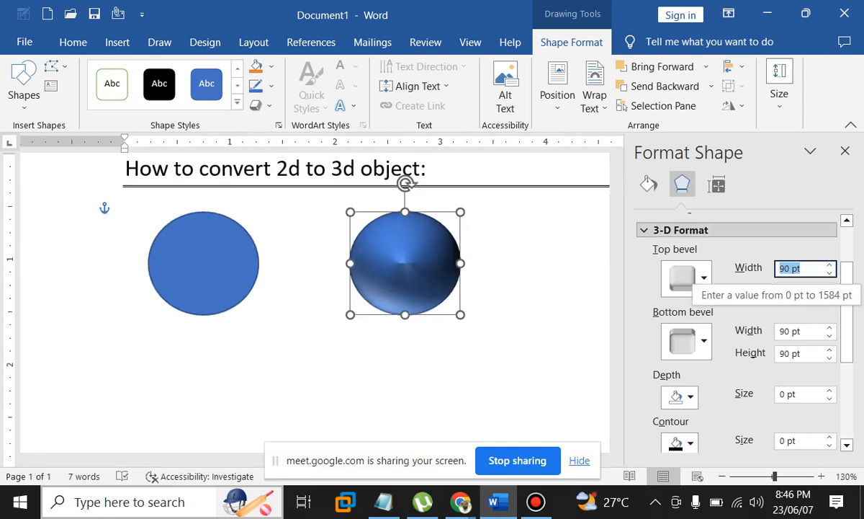
type("50")
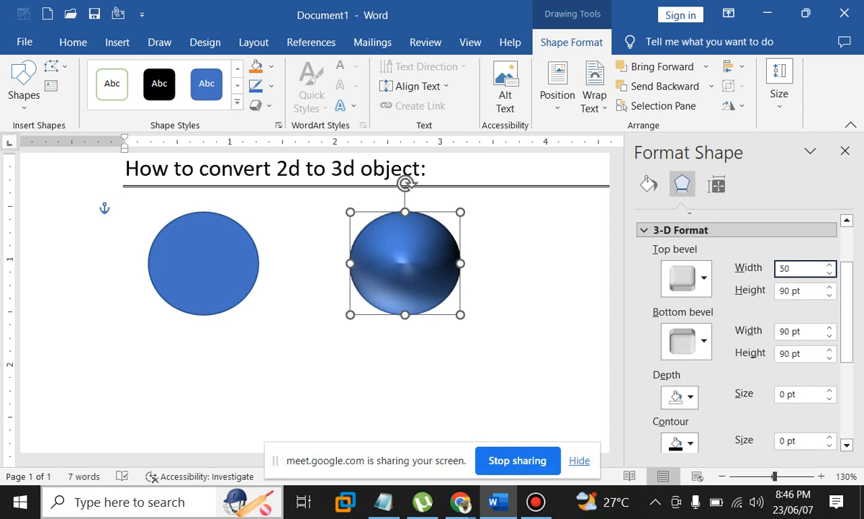
key("Tab")
type("50")
key("Tab")
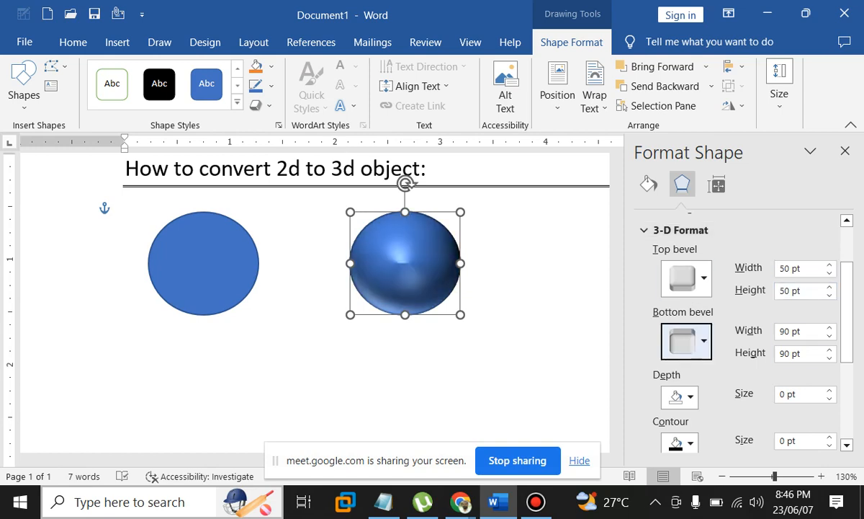
key("Tab")
type("50")
key("Tab")
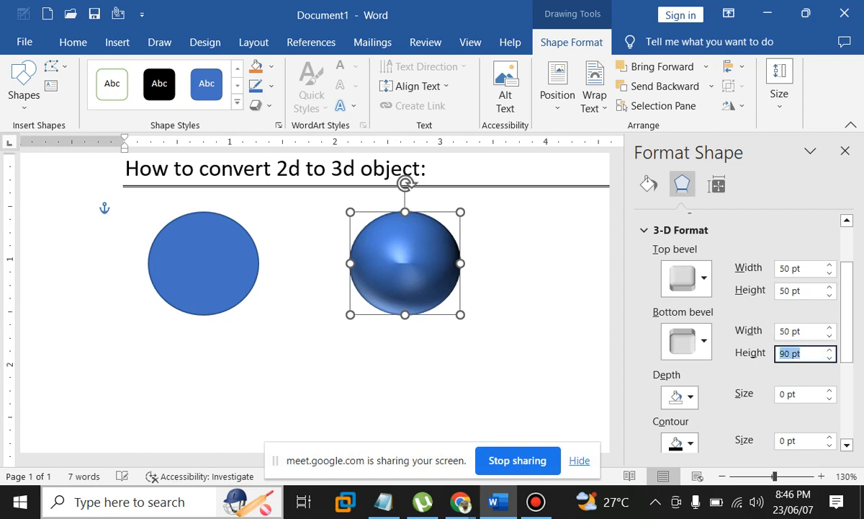
type("50")
left_click(799, 269)
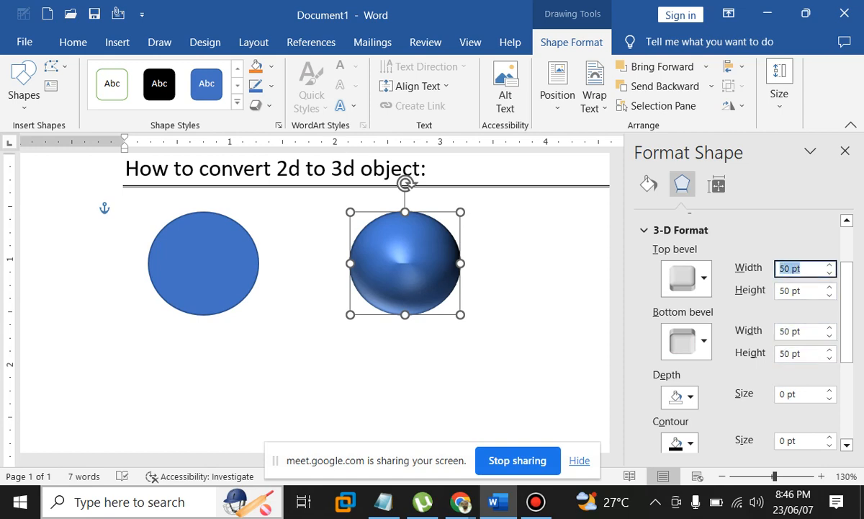
Adjust the top bevel through 30 and 40 pt, settling at 45 × 45 pt
type("30")
key("Tab")
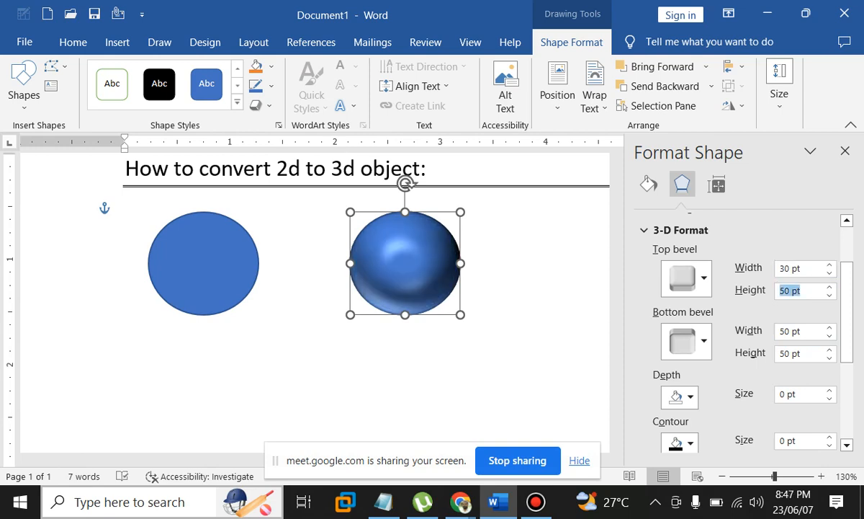
type("30")
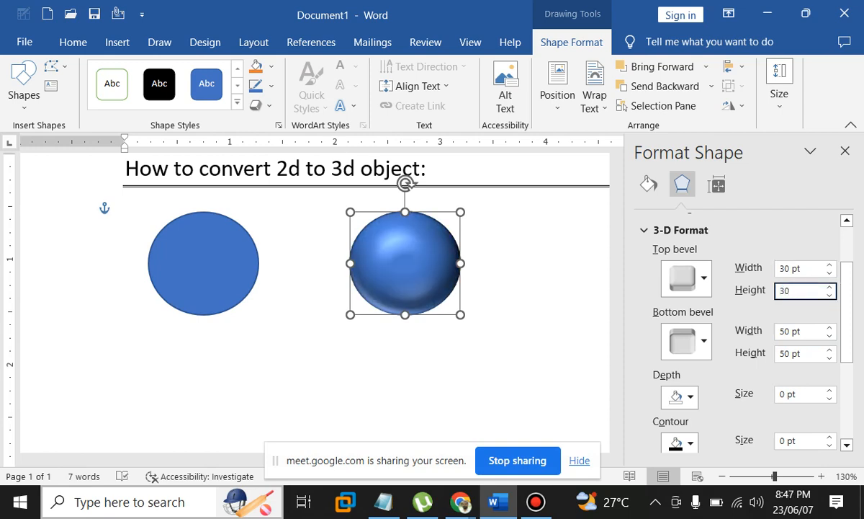
key("Tab")
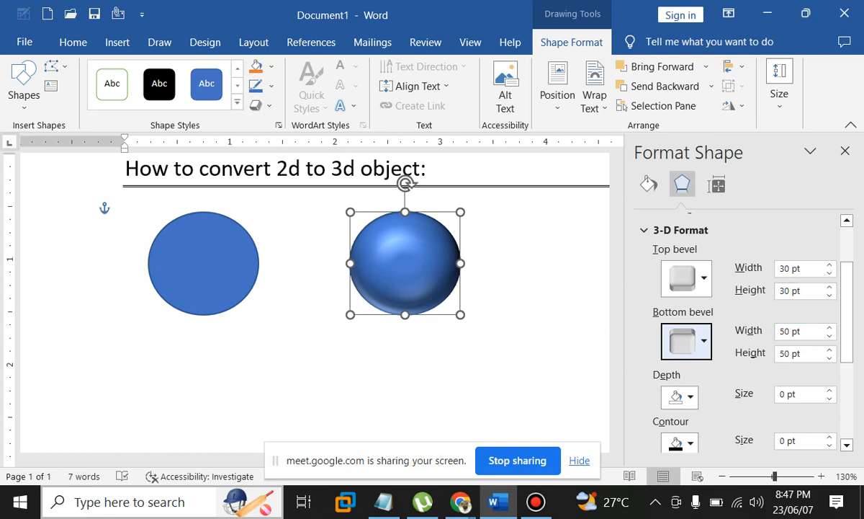
left_click_drag(802, 269, 777, 268)
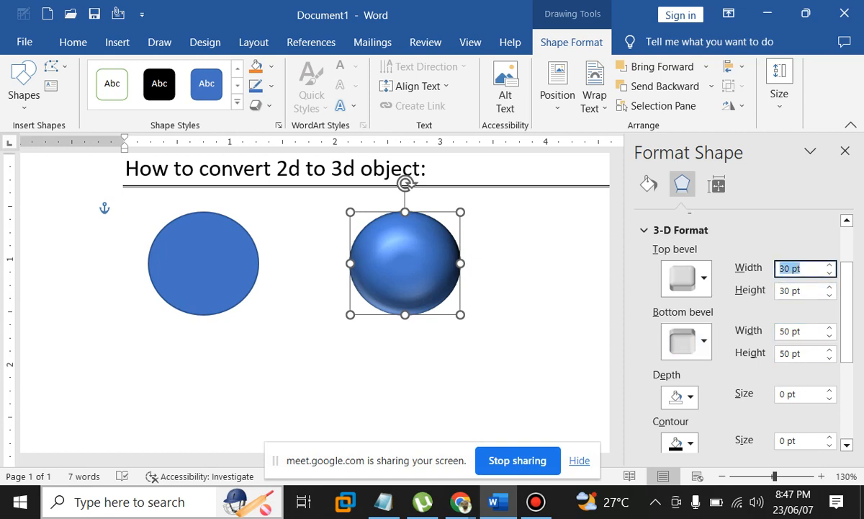
type("40")
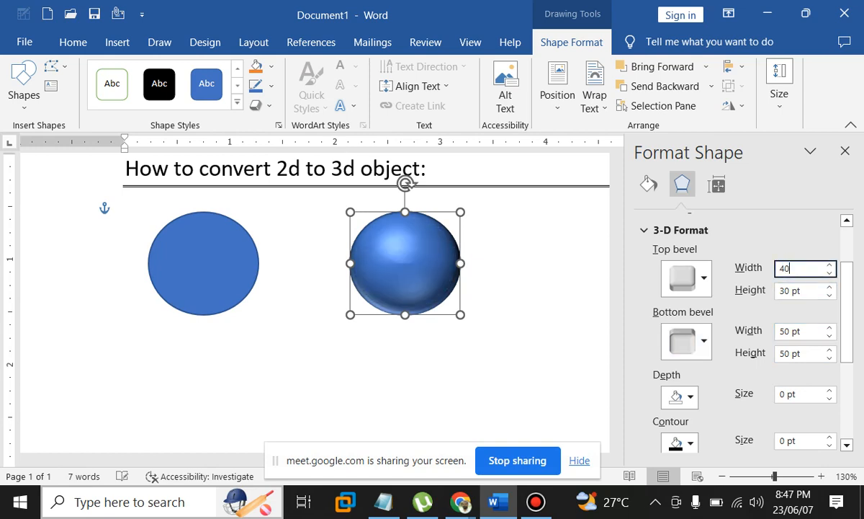
key("Tab")
type("40")
key("Tab")
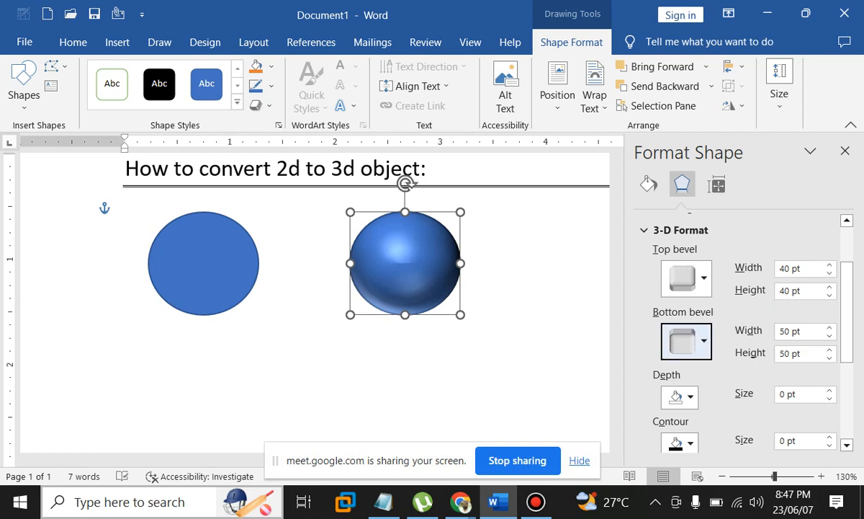
left_click_drag(802, 268, 778, 269)
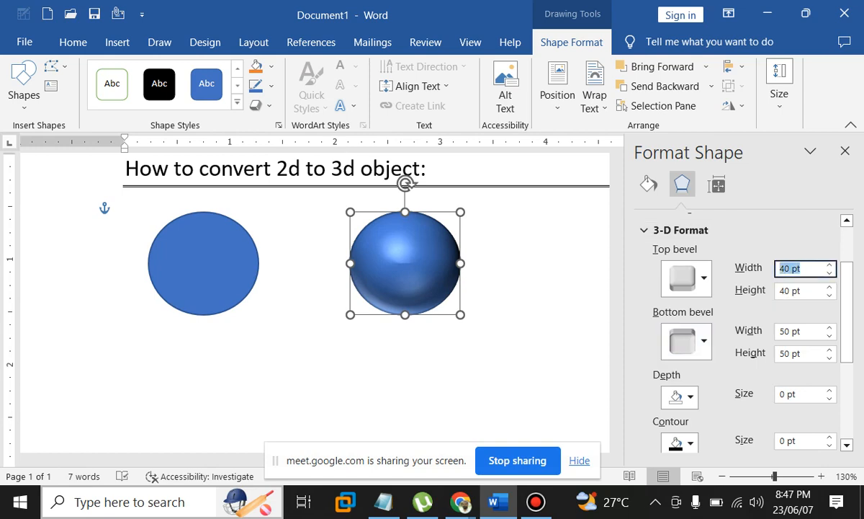
type("45")
key("Tab")
type("45")
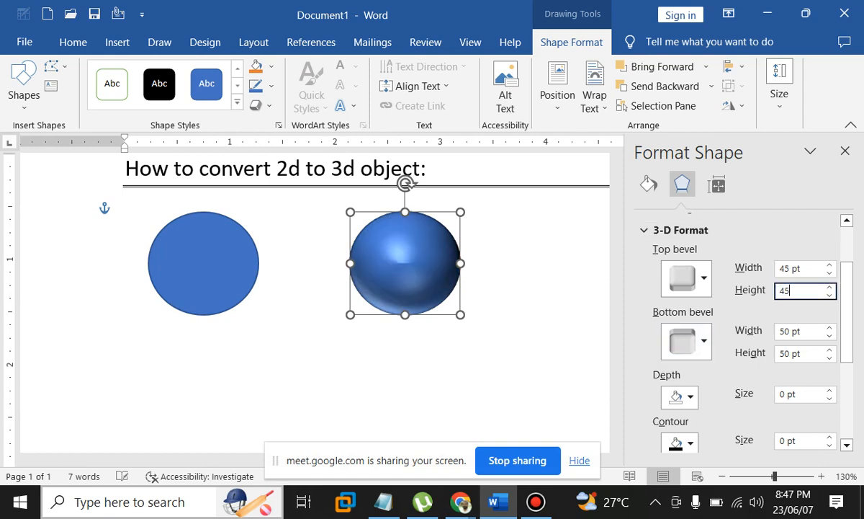
key("Return")
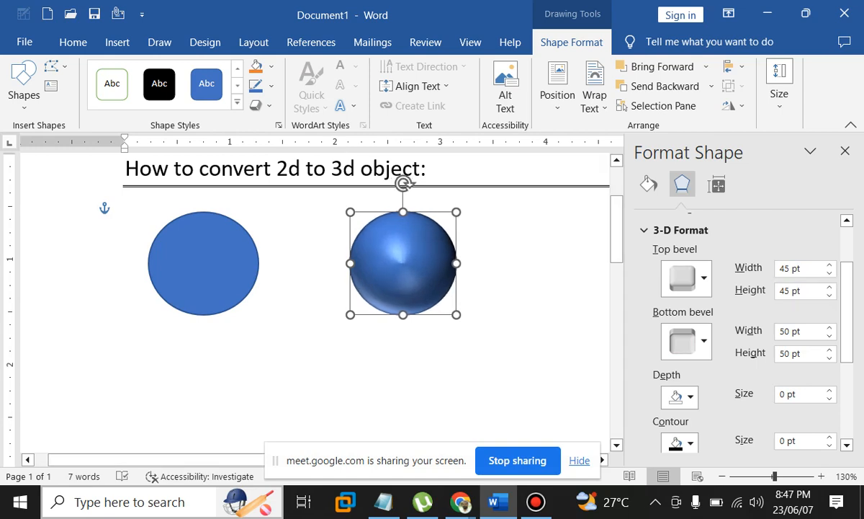
Try a red contour and undo it, then set the depth colour from Red back to Automatic
scroll(720, 346, "down", 3)
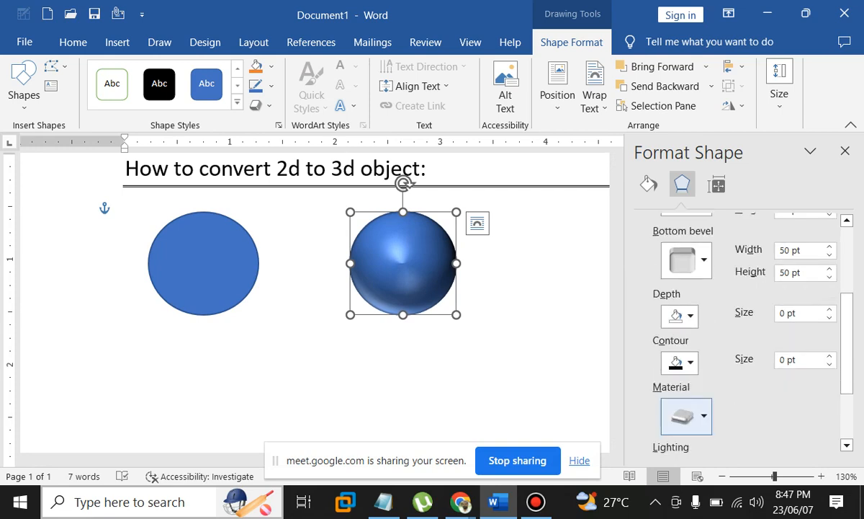
left_click(680, 363)
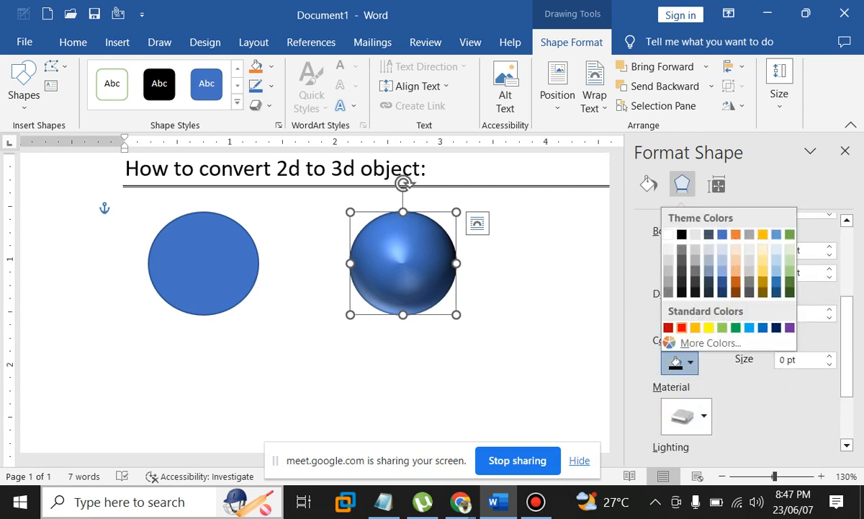
left_click(669, 331)
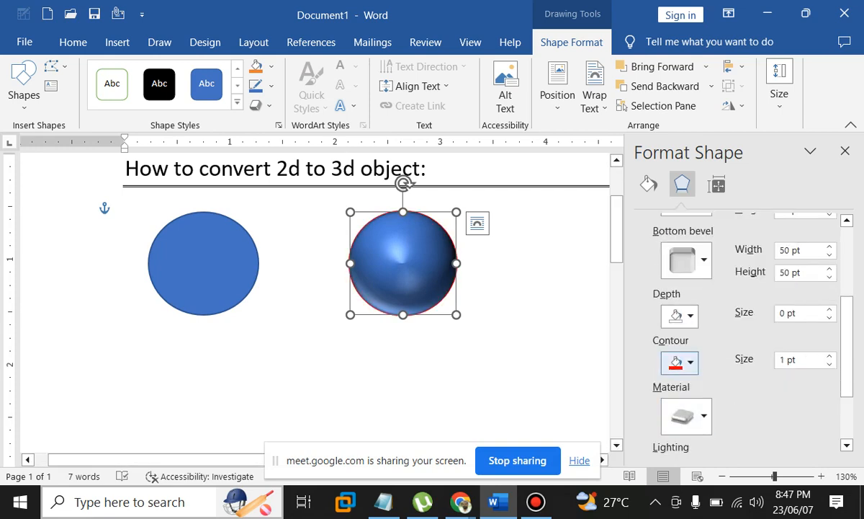
key("ctrl+z")
left_click(680, 316)
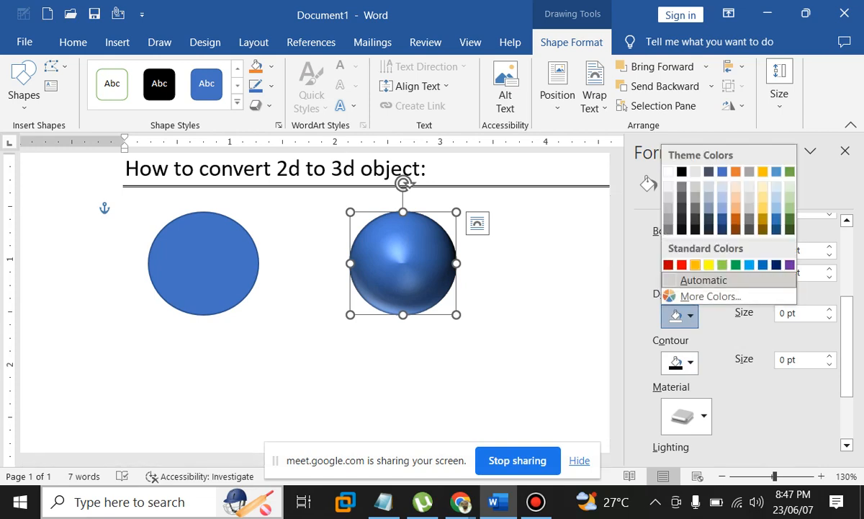
left_click(669, 264)
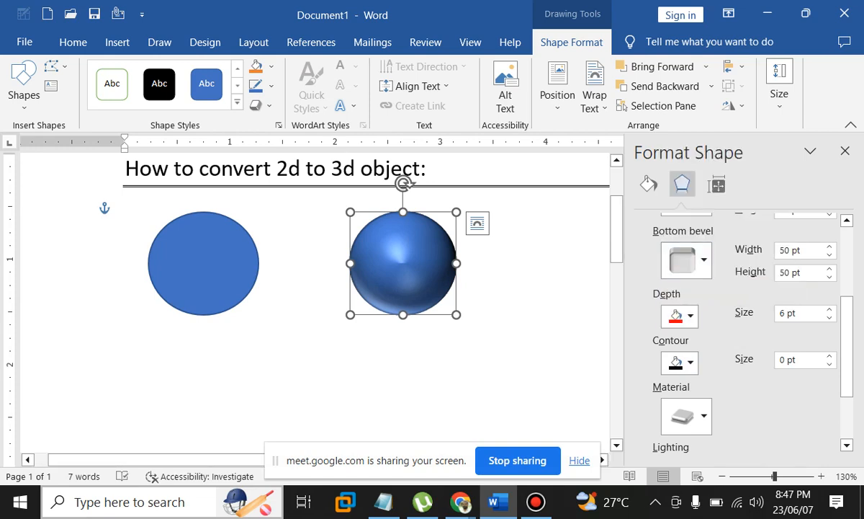
left_click(680, 315)
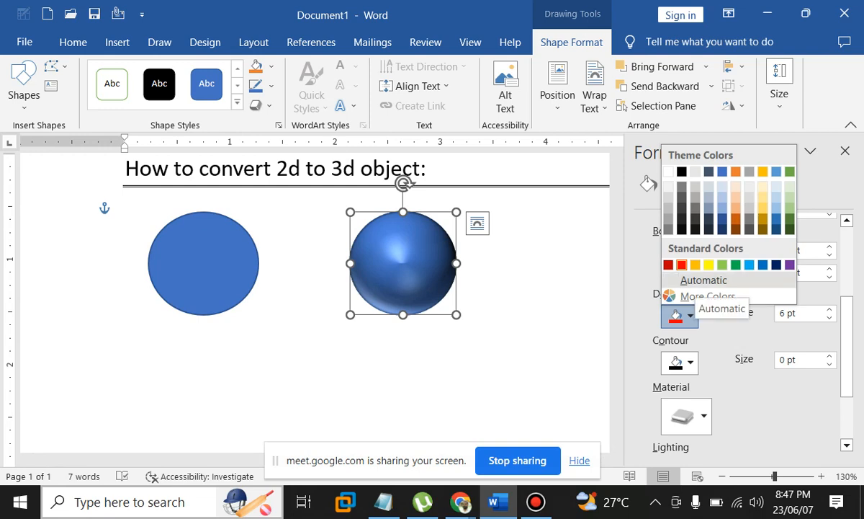
left_click(702, 281)
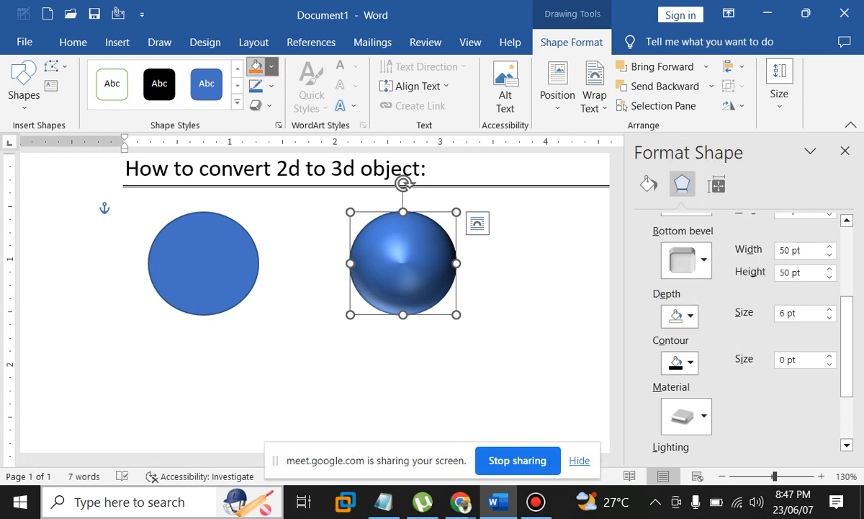
Fill the sphere with red and review its Effects settings in Format Shape
left_click(272, 66)
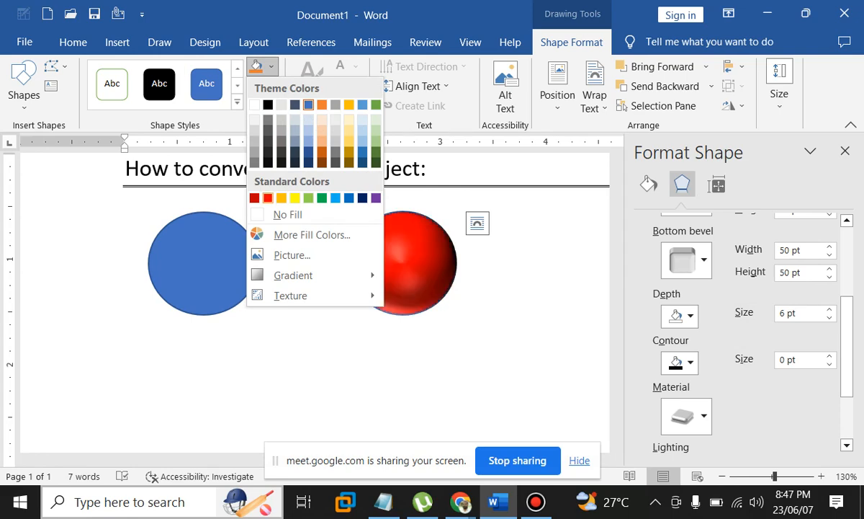
left_click(268, 198)
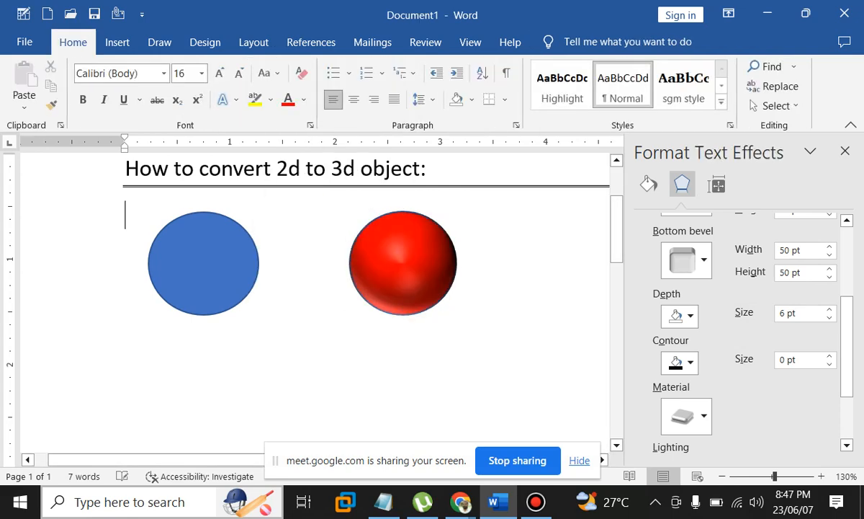
left_click(403, 263)
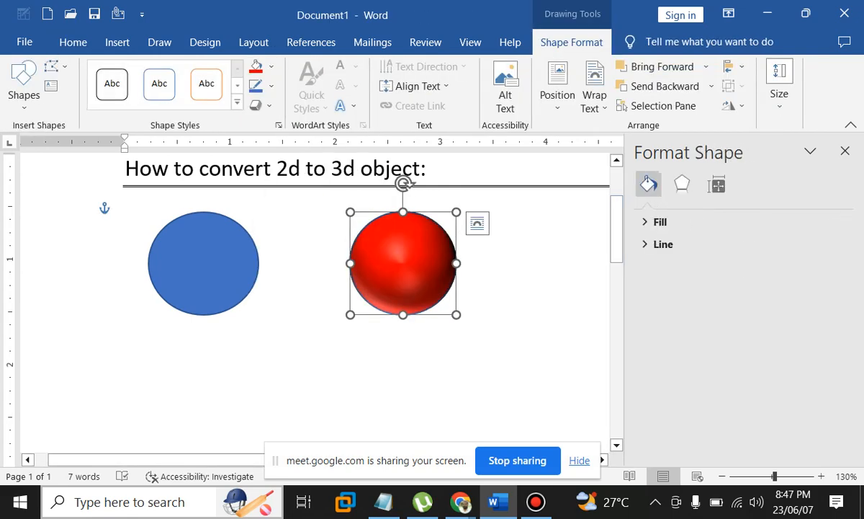
left_click(682, 184)
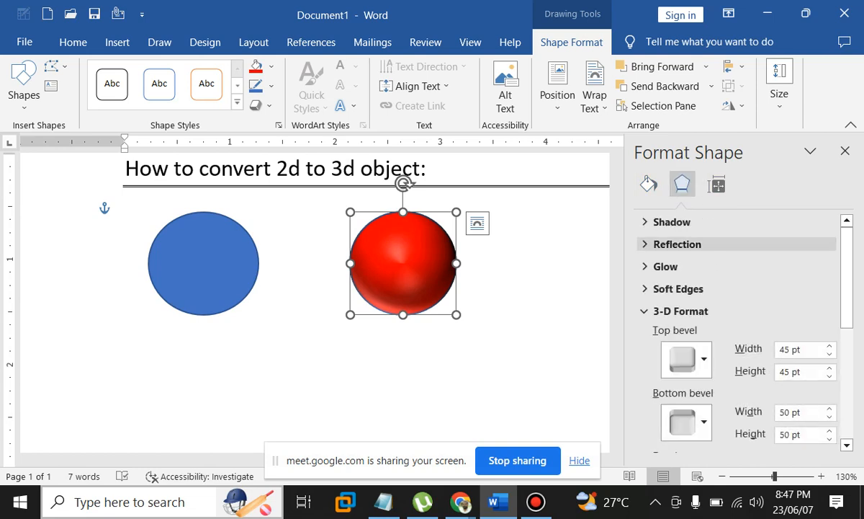
scroll(685, 356, "down", 3)
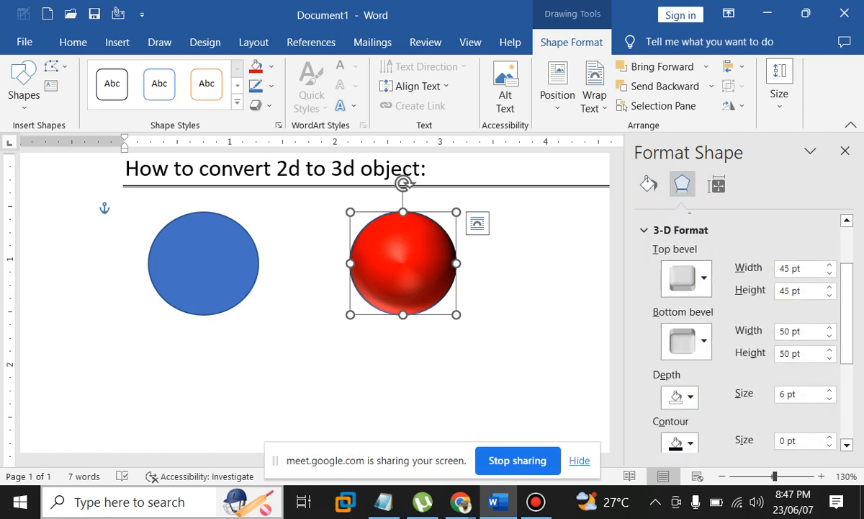
scroll(685, 339, "down", 2)
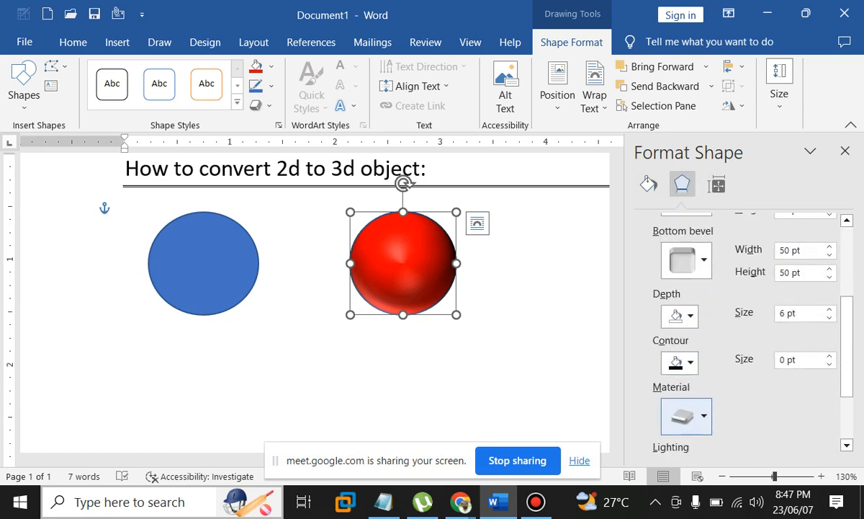
scroll(684, 338, "up", 2)
scroll(685, 338, "down", 1)
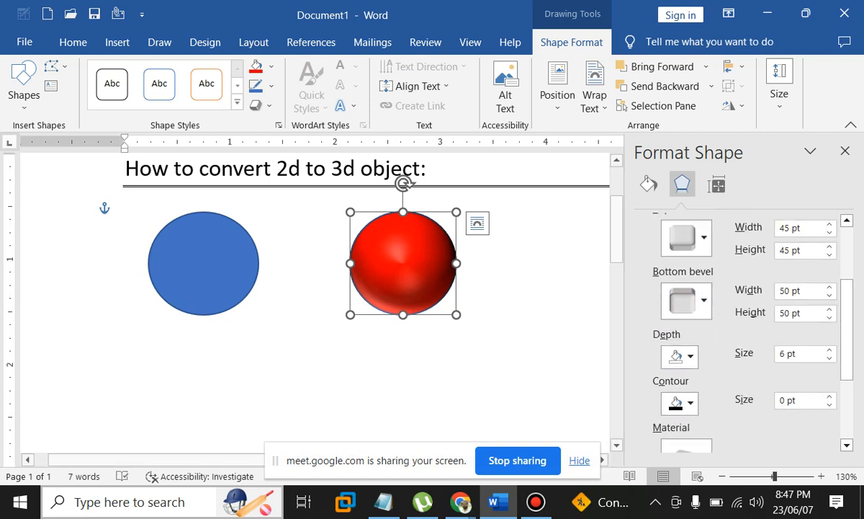
Set the sphere's Shape Outline to No Outline and check the result
left_click(271, 85)
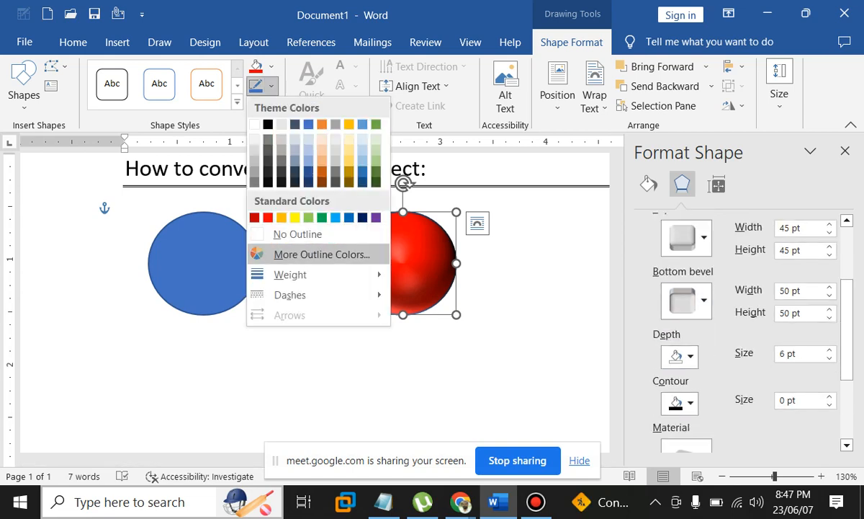
left_click(288, 234)
left_click(125, 212)
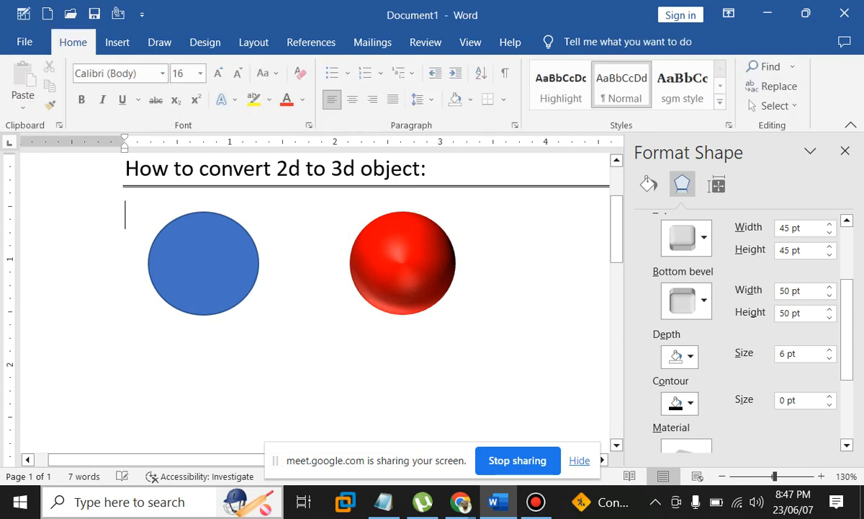
left_click(403, 263)
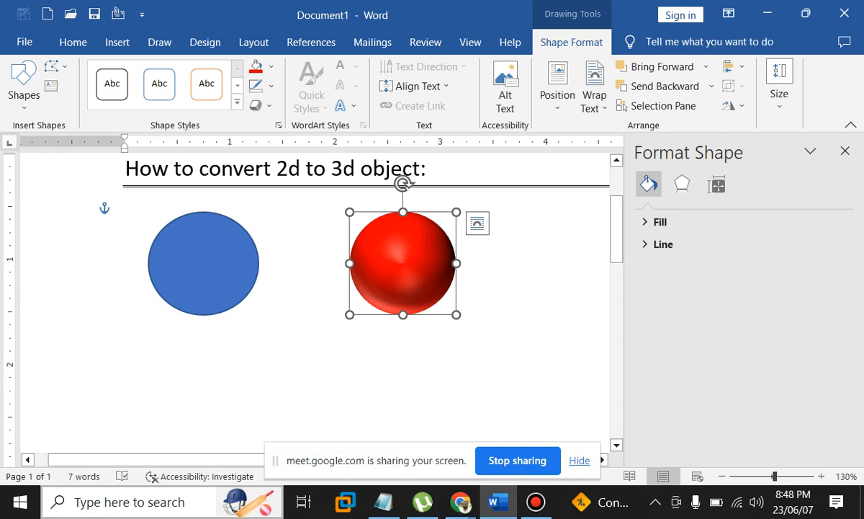
Switch the sphere's Effects pane from 3-D Format to the 3-D Rotation settings
left_click(682, 184)
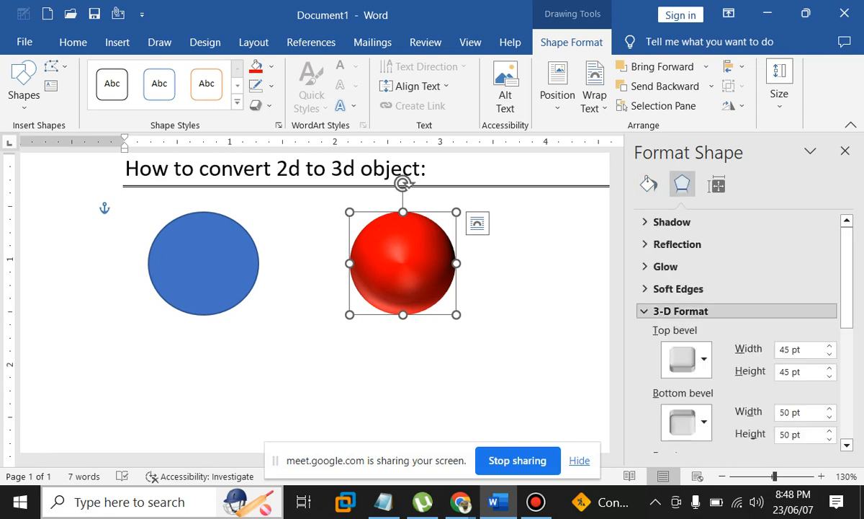
left_click(680, 310)
left_click(684, 333)
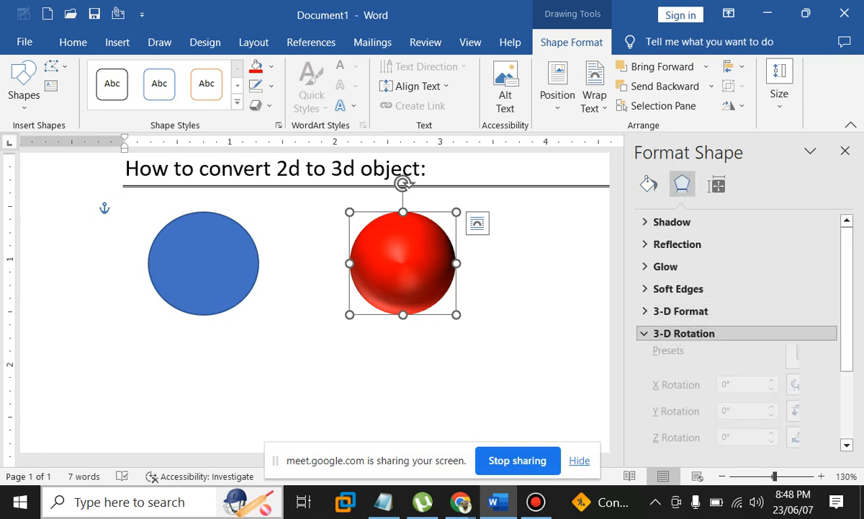
left_click(807, 282)
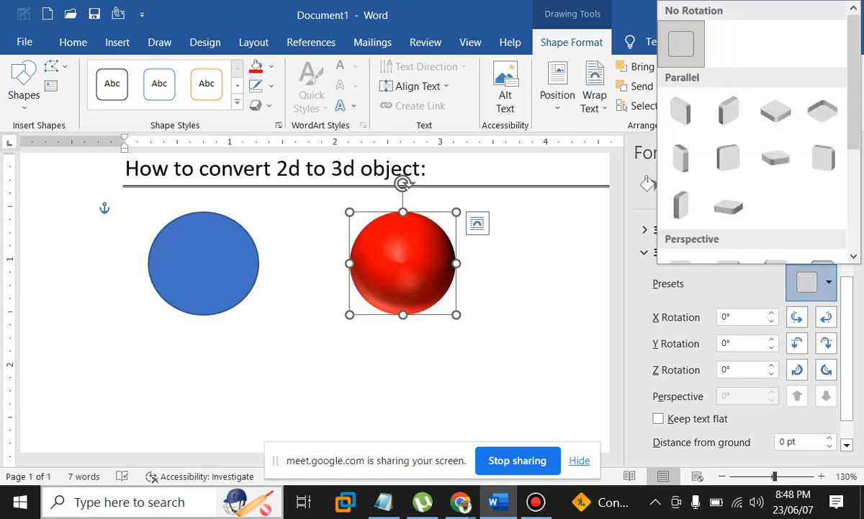
Raise the X rotation to 95° to form a lens and nudge it slightly left
left_click(826, 317)
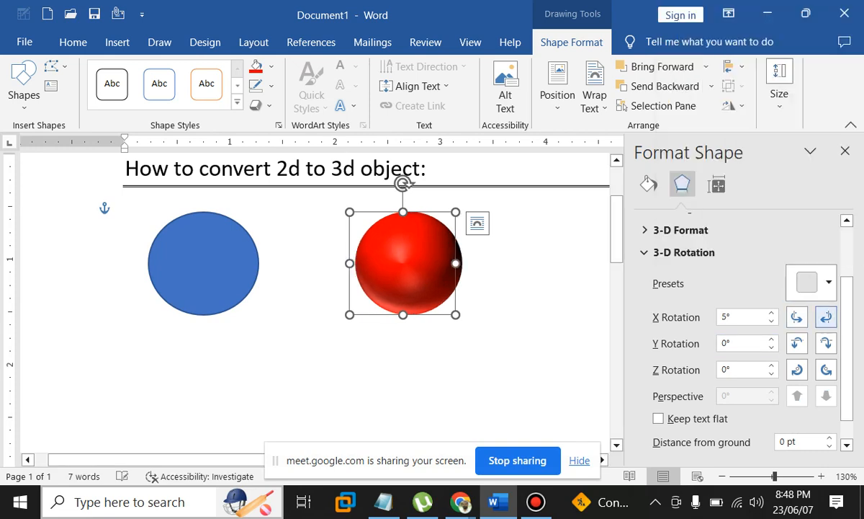
left_click(826, 317)
left_click(826, 317)
left_click(827, 317)
left_click(826, 316)
left_click(827, 317)
left_click(827, 317)
left_click(826, 317)
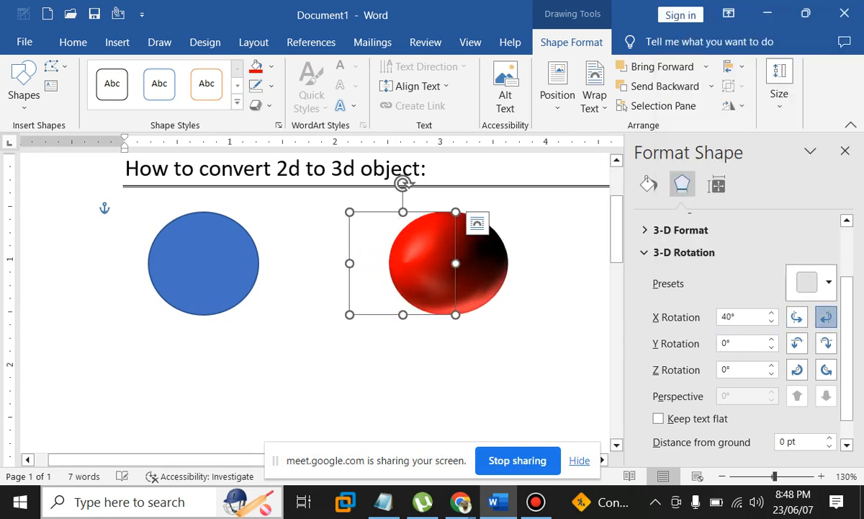
left_click(826, 317)
left_click(827, 317)
left_click(827, 317)
left_click(826, 317)
left_click(826, 317)
left_click(826, 317)
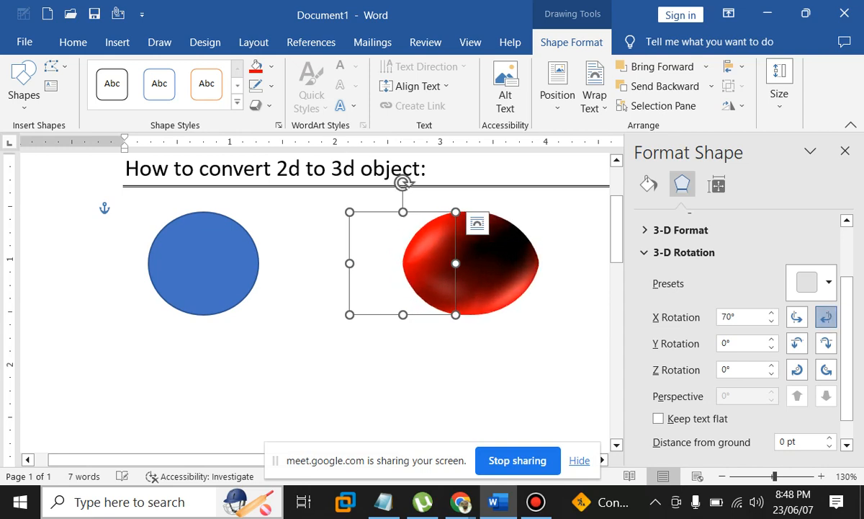
left_click(826, 317)
left_click(826, 317)
left_click(826, 317)
left_click(826, 317)
left_click(826, 317)
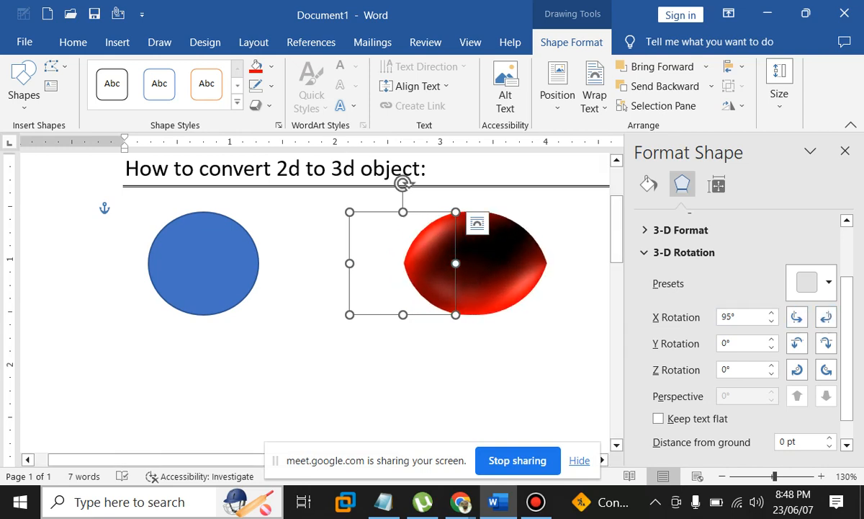
left_click_drag(472, 263, 411, 269)
left_click(126, 215)
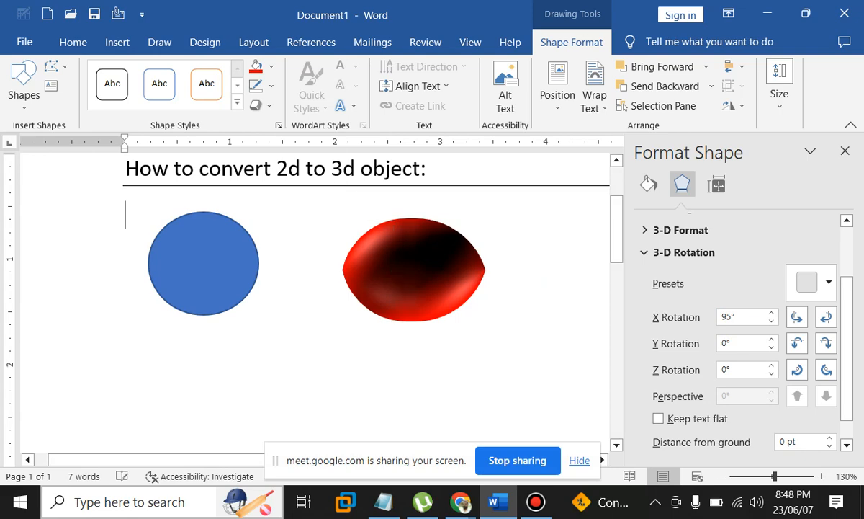
Give the red shape a bottom bevel 10 pt wide and 10 pt high in 3-D Format
left_click(411, 269)
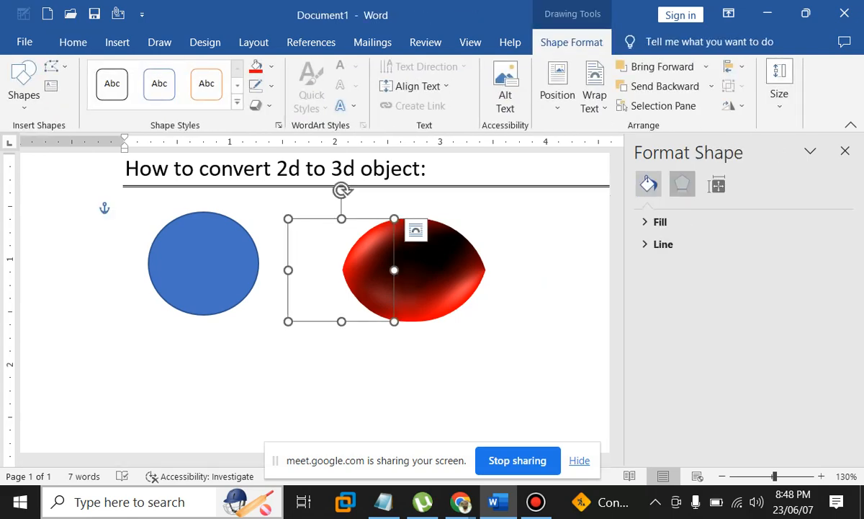
left_click(682, 184)
left_click(680, 311)
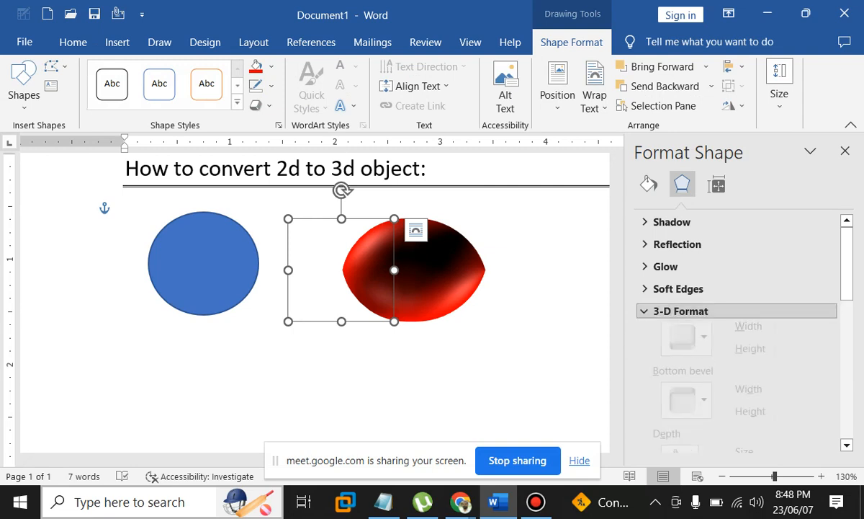
left_click(793, 291)
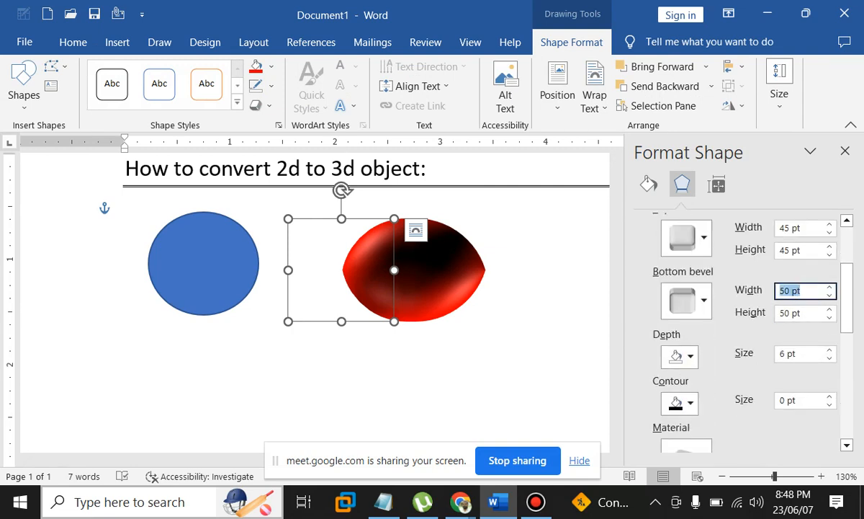
type("10")
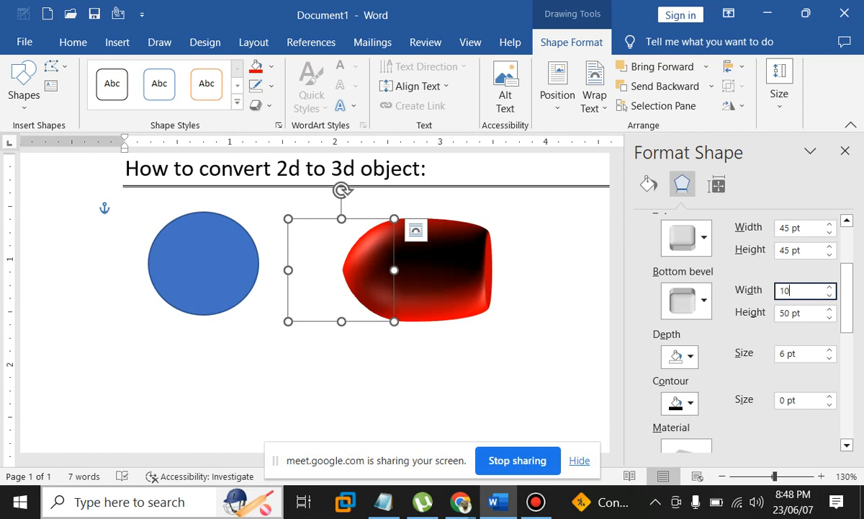
key("Tab")
type("10")
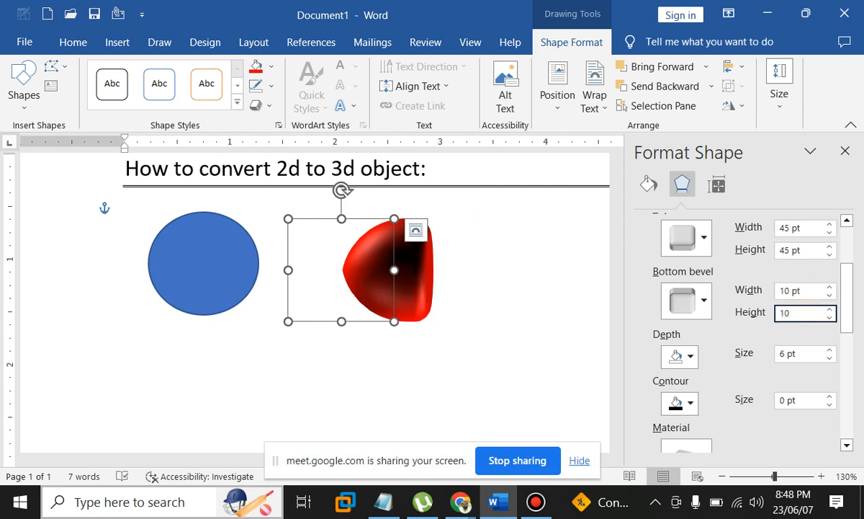
left_click(498, 288)
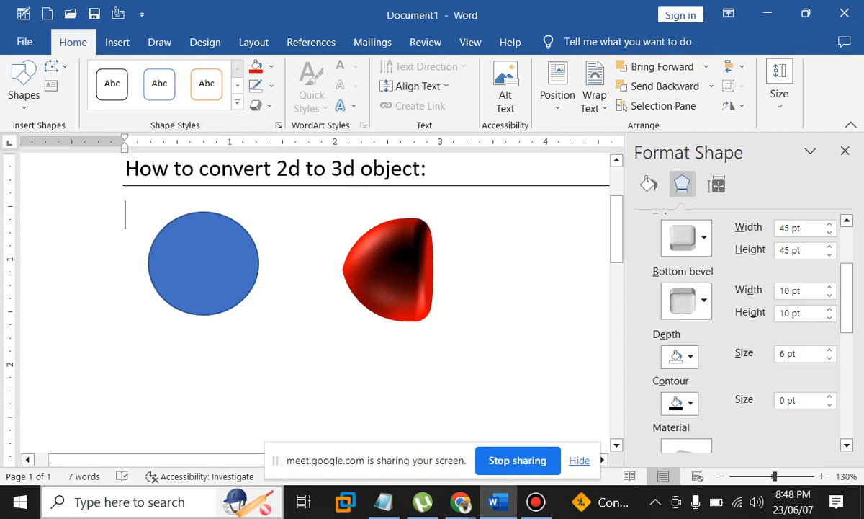
left_click(374, 271)
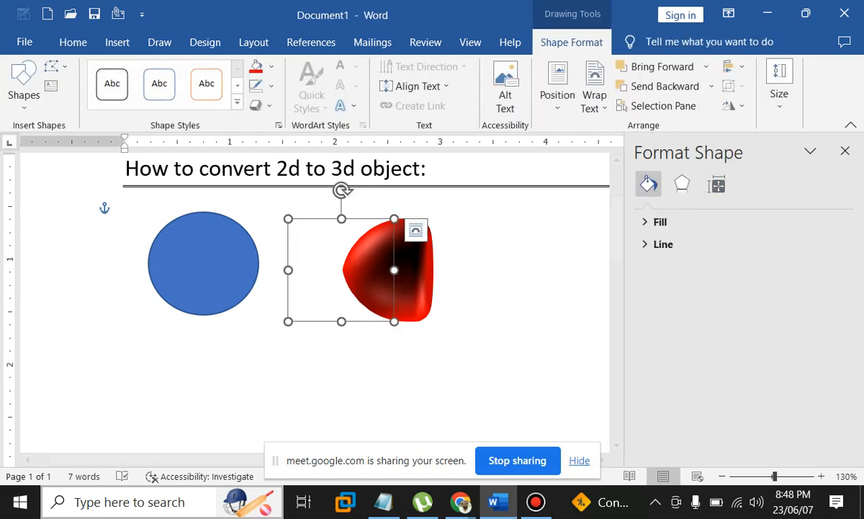
Turn the red shape around its Z axis to 270° with the 3-D Rotation arrows
left_click(682, 184)
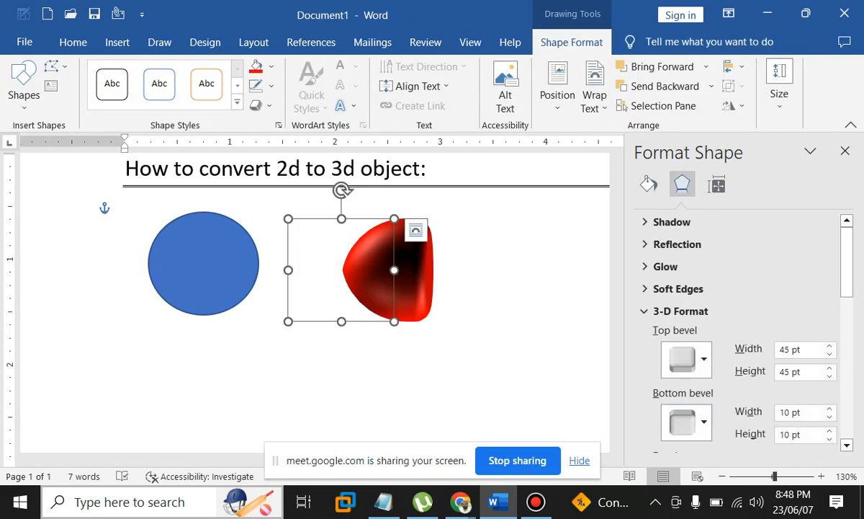
scroll(684, 403, "down", 3)
left_click(681, 230)
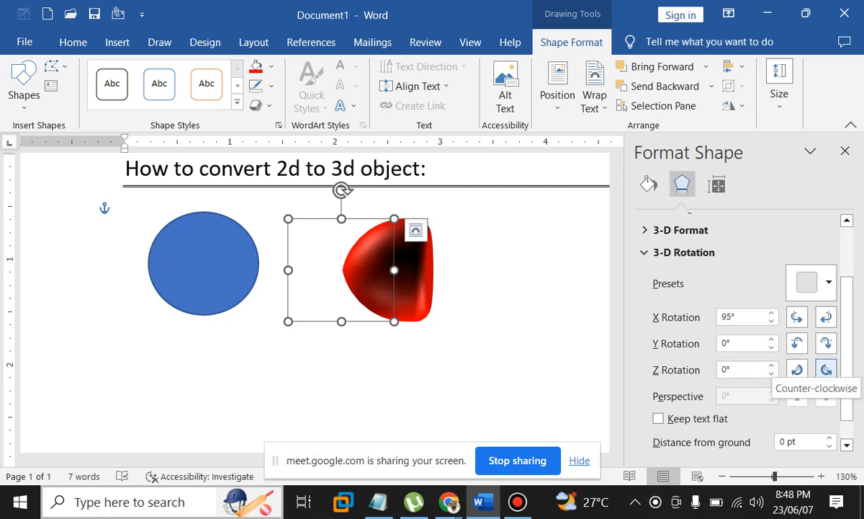
left_click(826, 369)
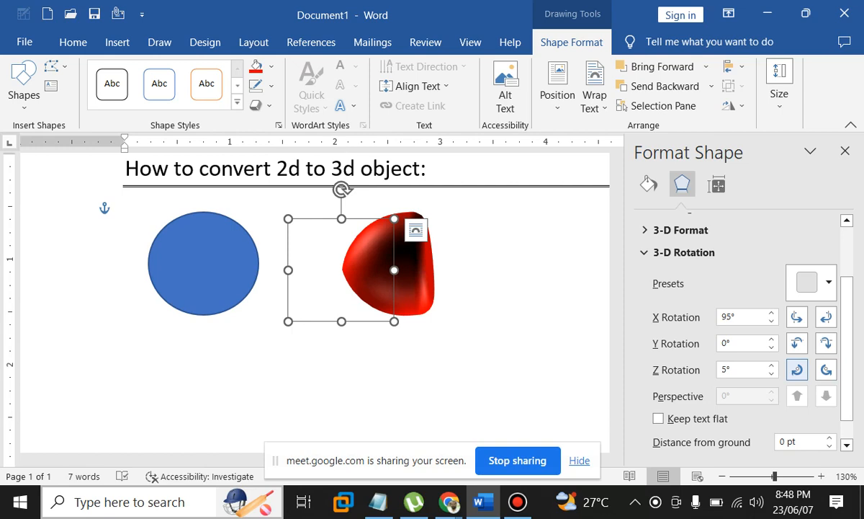
left_click(796, 369)
left_click(797, 368)
left_click(796, 368)
left_click(796, 369)
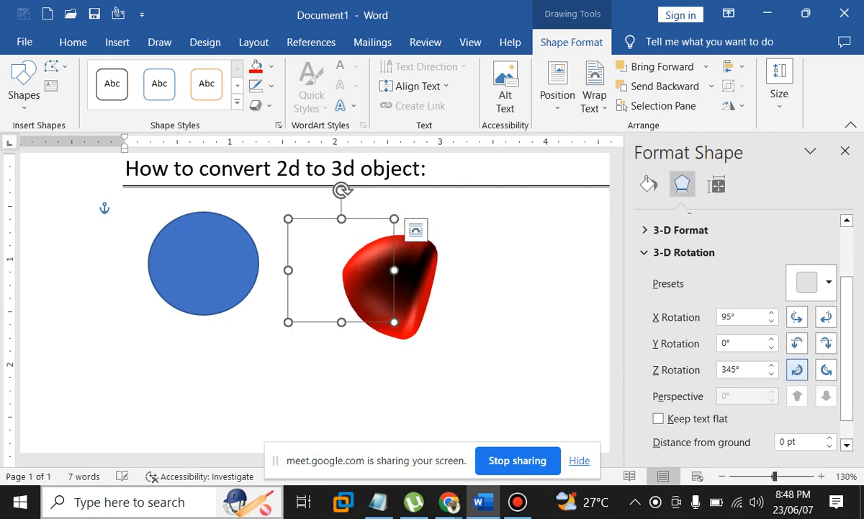
left_click(797, 369)
left_click(796, 369)
left_click(797, 368)
left_click(797, 369)
left_click(796, 368)
left_click(797, 368)
left_click(797, 369)
left_click(796, 369)
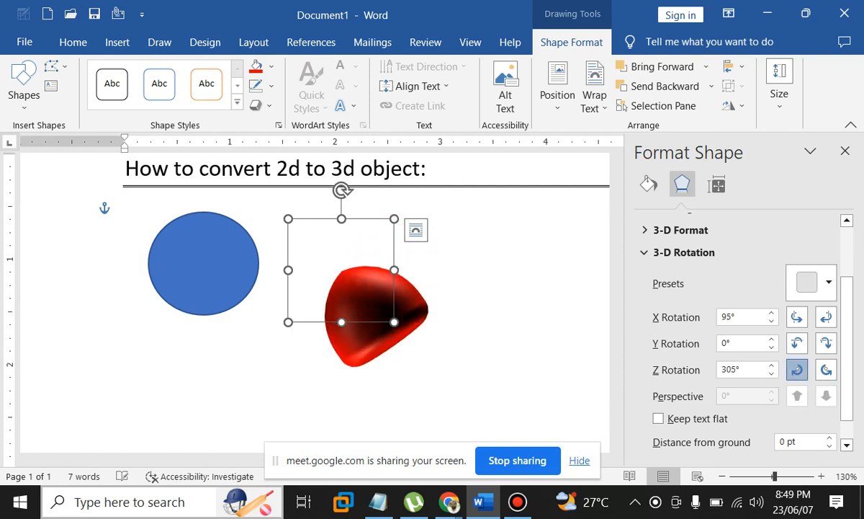
left_click(797, 369)
left_click(797, 369)
left_click(797, 369)
left_click(796, 369)
left_click(796, 369)
left_click(796, 368)
left_click(797, 368)
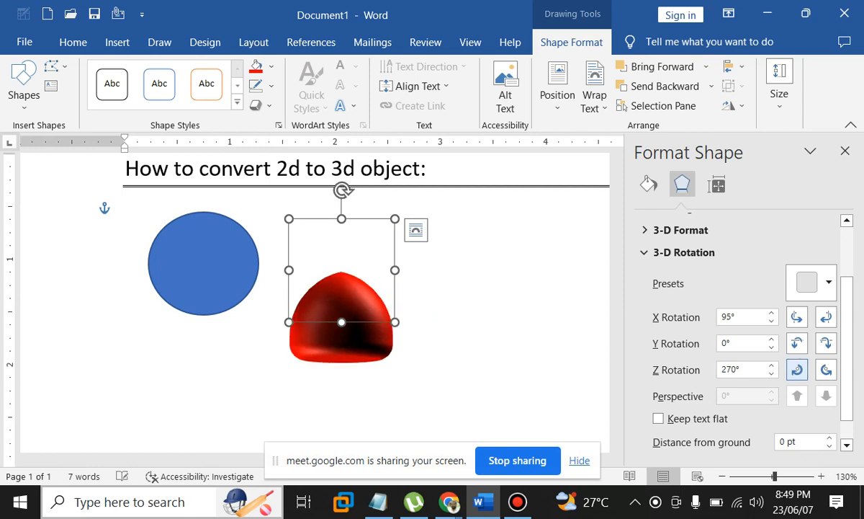
Tilt the dome to an 80° X rotation and drag it up toward the heading
left_click(826, 343)
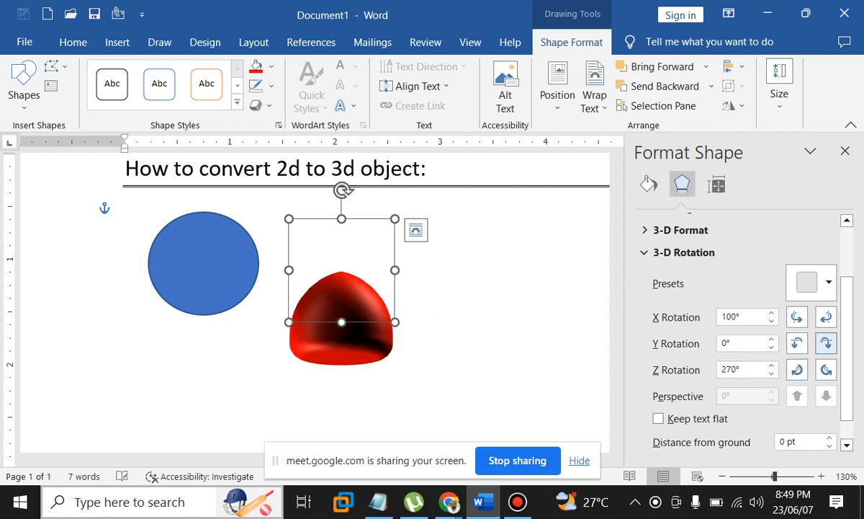
left_click(797, 343)
left_click(797, 343)
left_click(797, 343)
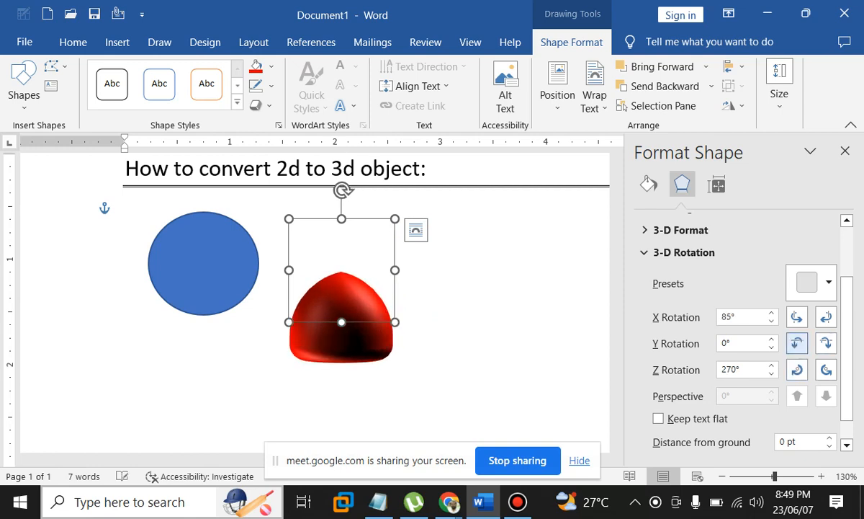
left_click(797, 343)
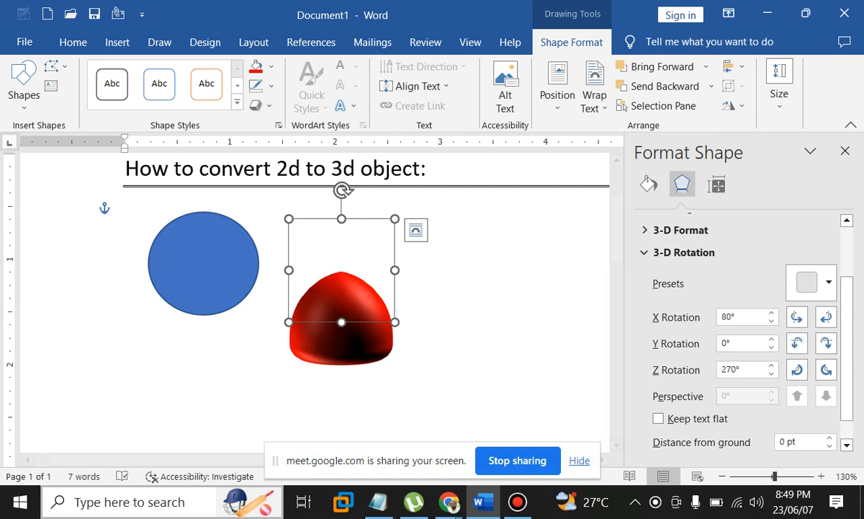
left_click_drag(341, 309, 354, 258)
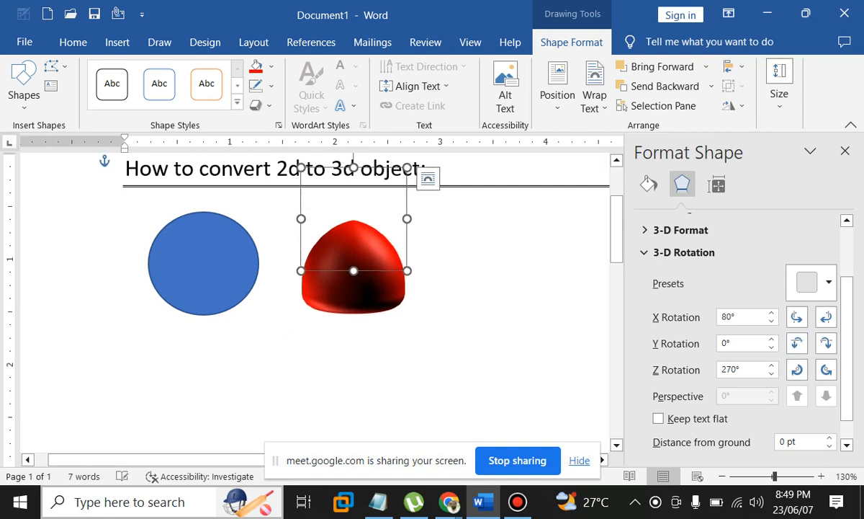
Duplicate the red dome to the right of the original
left_click(428, 178)
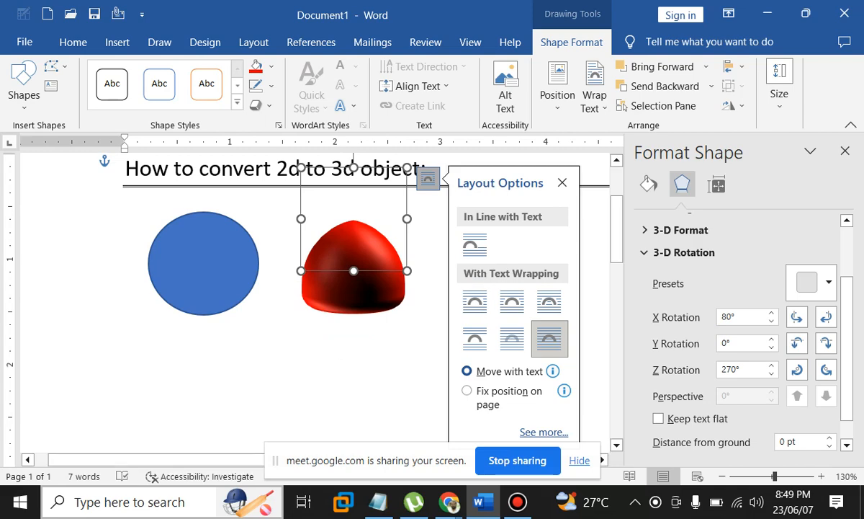
left_click(126, 214)
left_click_drag(353, 266, 483, 268)
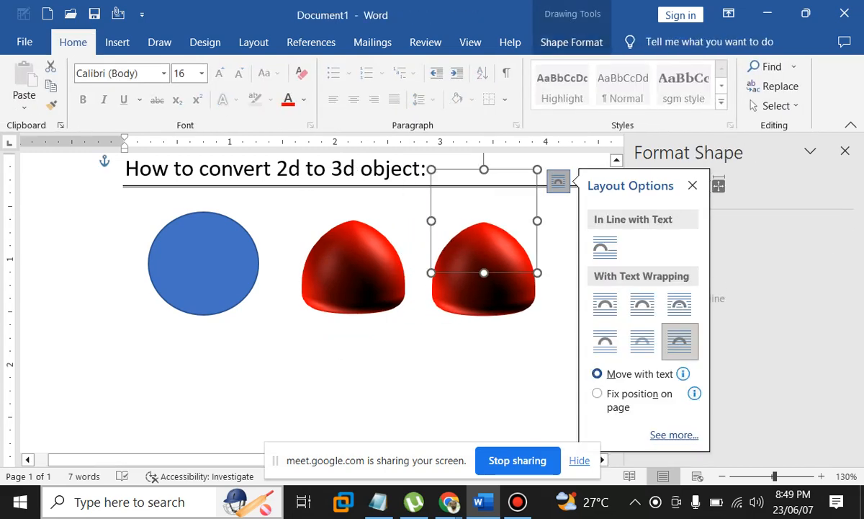
left_click(692, 185)
Set the copy's bottom bevel width and height to 0 pt
left_click(682, 184)
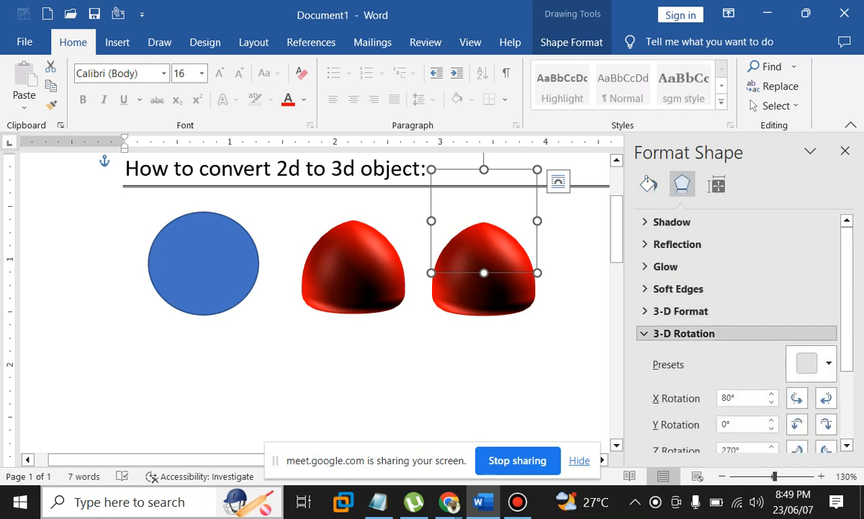
scroll(798, 401, "down", 3)
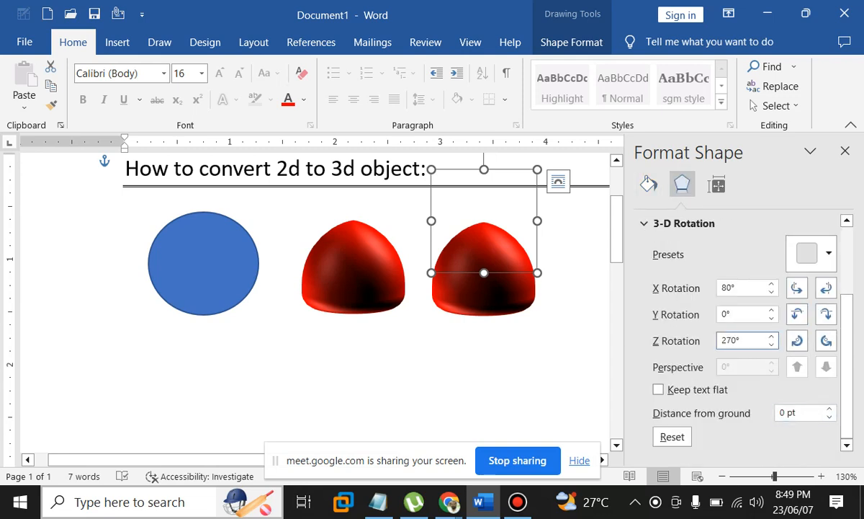
left_click(684, 224)
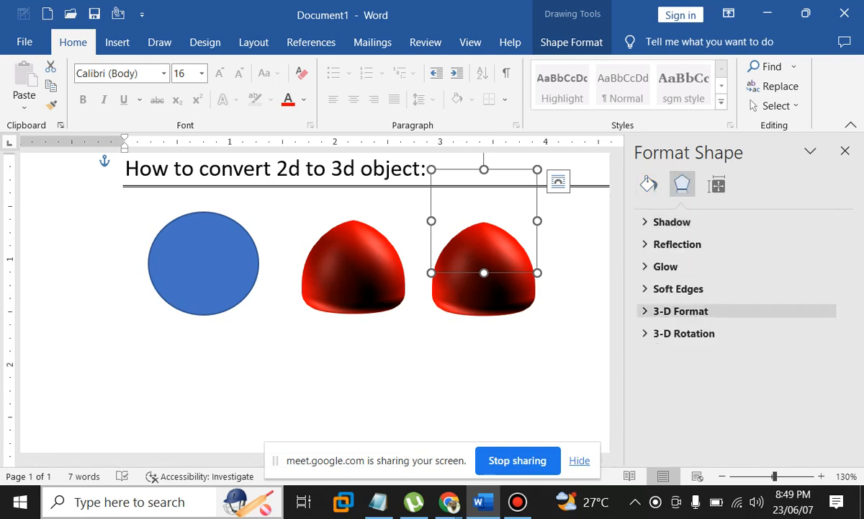
left_click(680, 309)
scroll(684, 321, "down", 1)
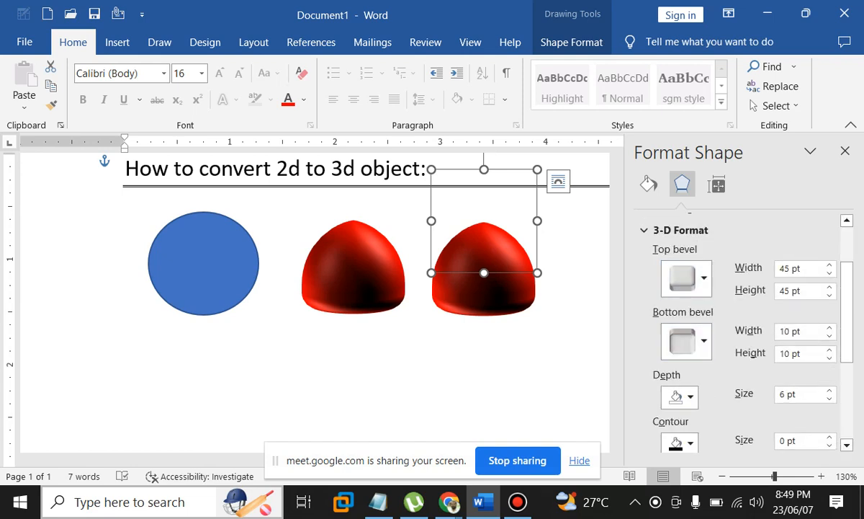
left_click(796, 331)
type("0")
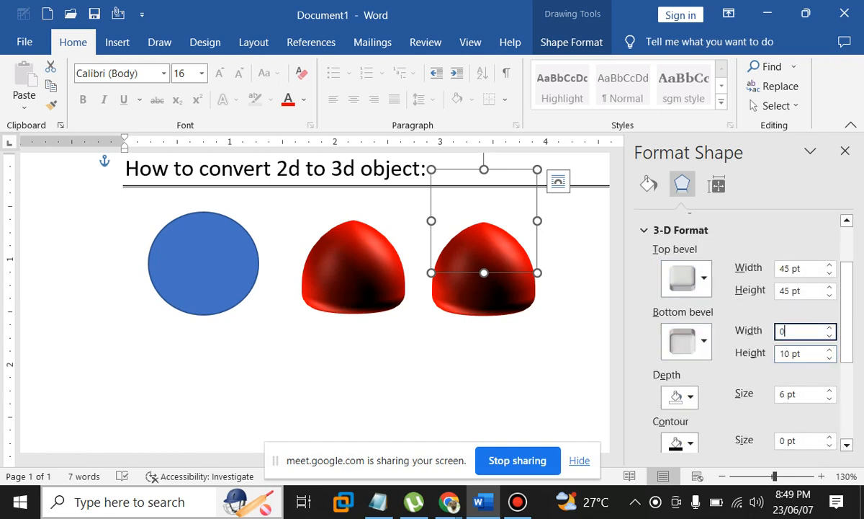
key("Tab")
type("0")
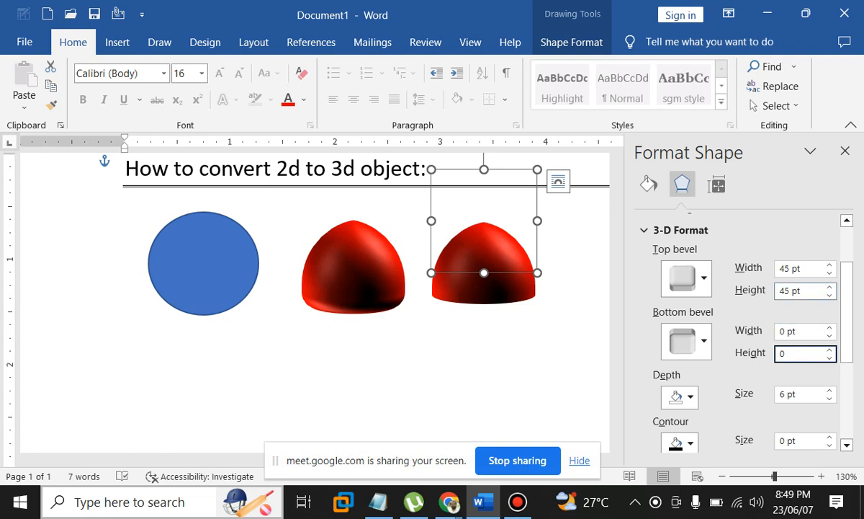
left_click_drag(803, 291, 791, 291)
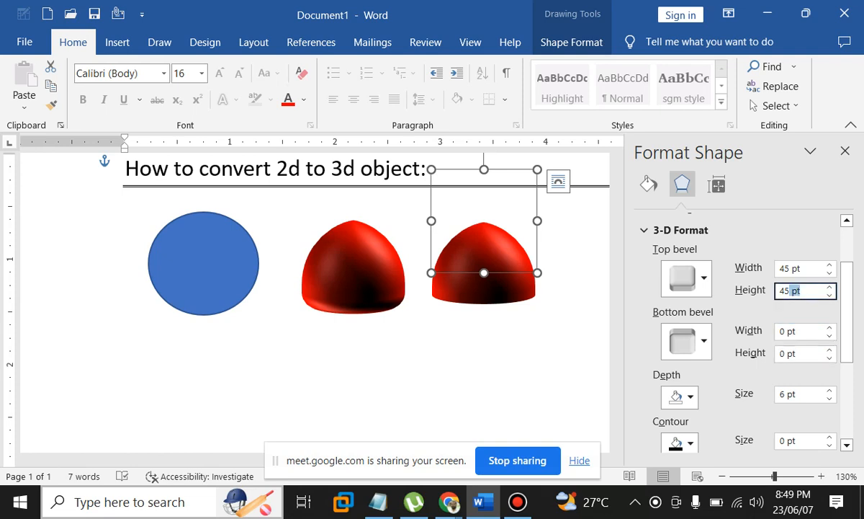
Reset the copy's X, Y and Z rotations to 0° and line the sphere up with the others
scroll(742, 324, "down", 5)
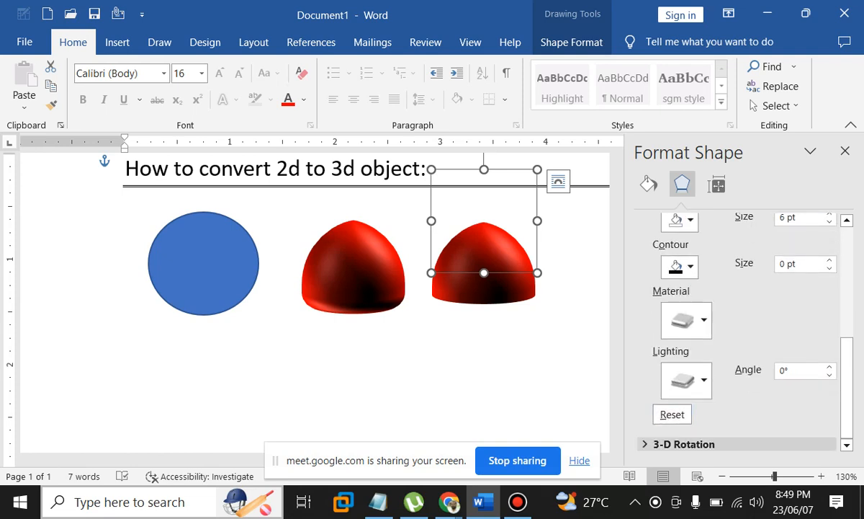
left_click(684, 443)
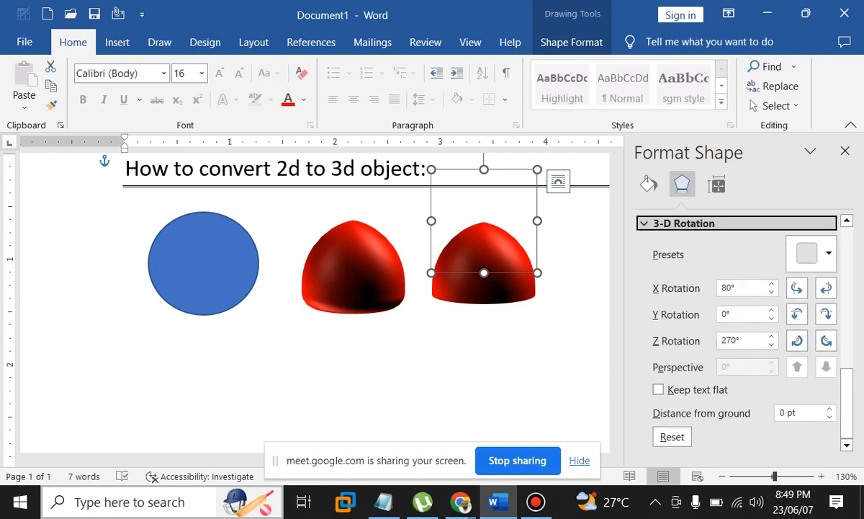
left_click_drag(736, 315, 720, 315)
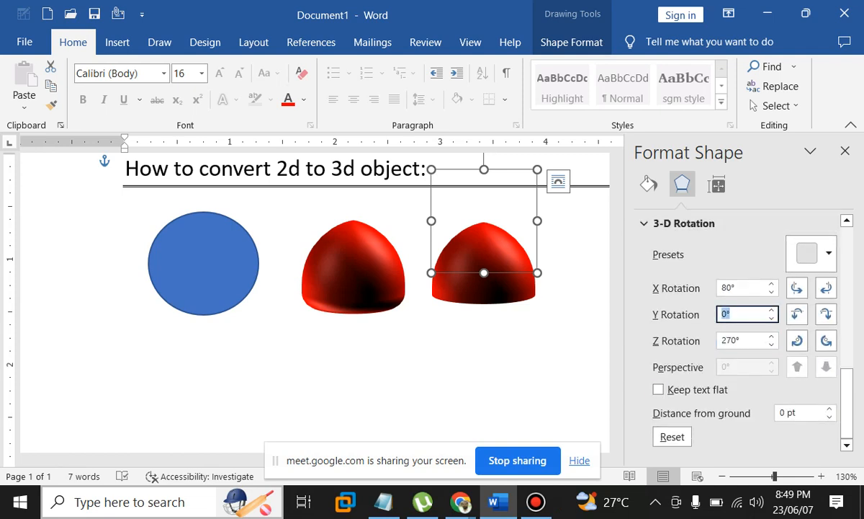
type("0")
key("Tab")
type("0")
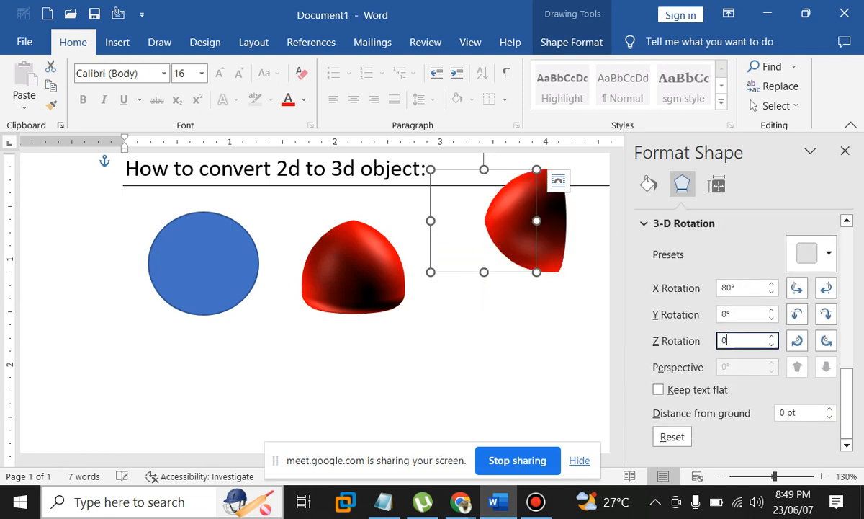
left_click_drag(735, 288, 720, 289)
type("0")
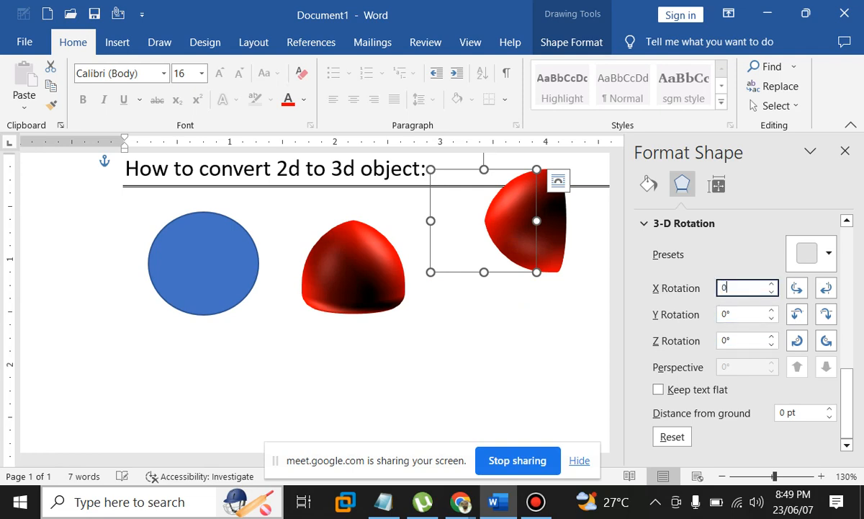
left_click_drag(484, 222, 481, 269)
left_click(553, 210)
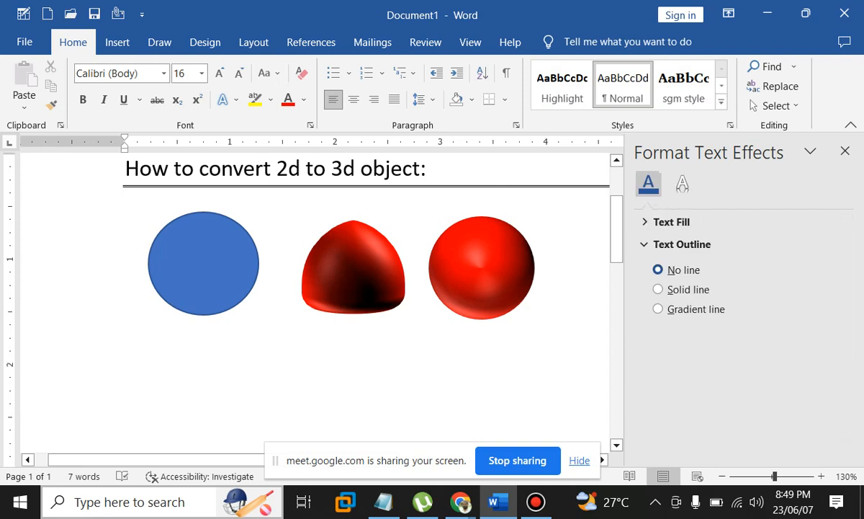
Fill the middle dome with dark green from the Shape Format fill colours
left_click(353, 249)
left_click(649, 184)
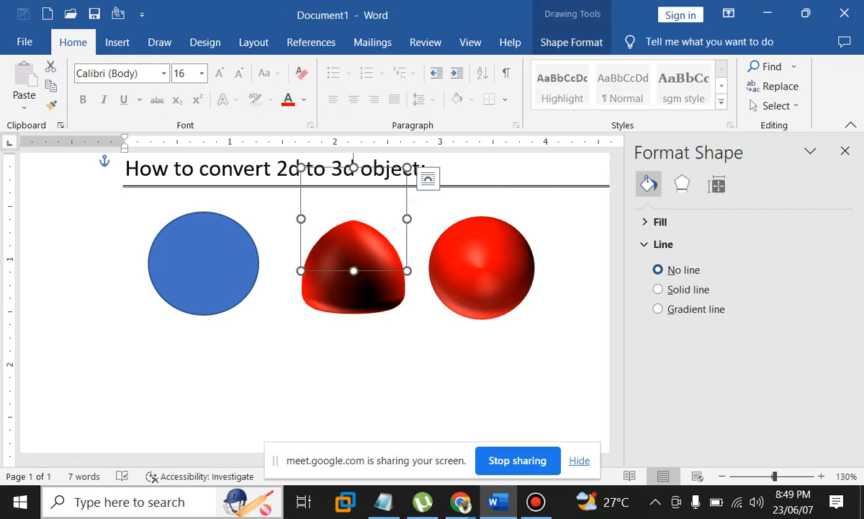
left_click(571, 42)
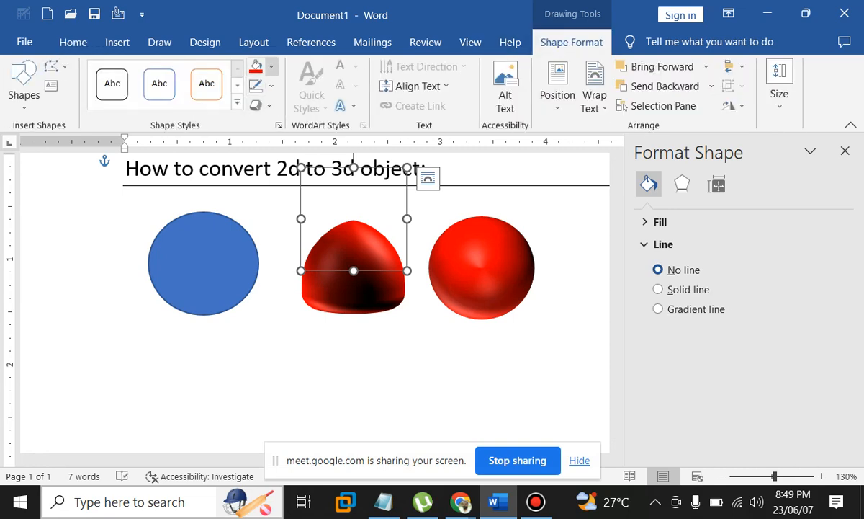
left_click(270, 66)
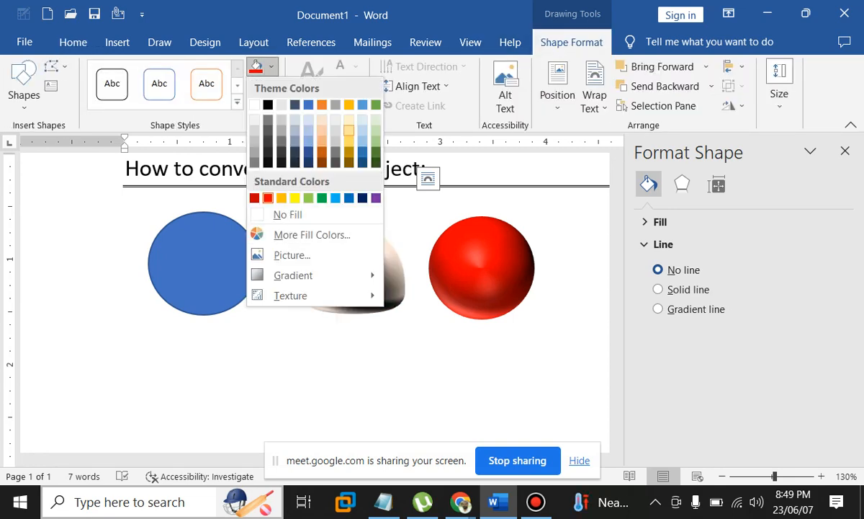
left_click(376, 152)
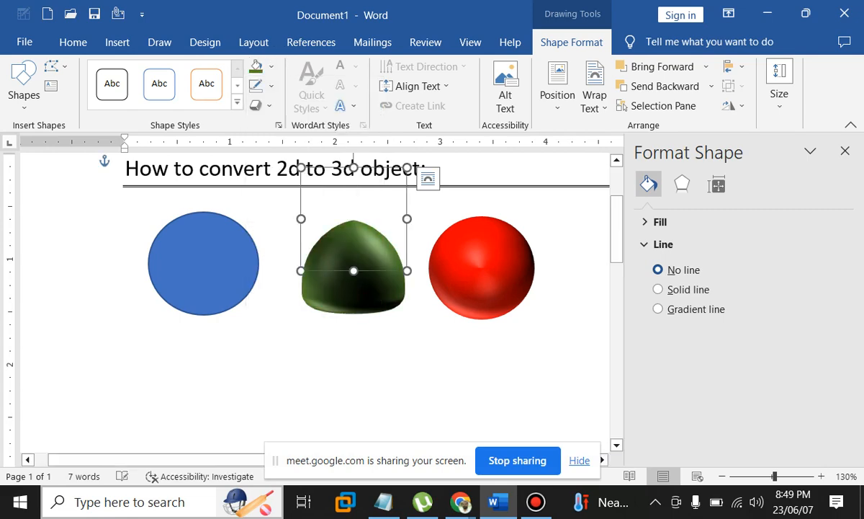
left_click(125, 215)
Try the Dark Edge and a dark glossy material on the green dome
left_click(354, 248)
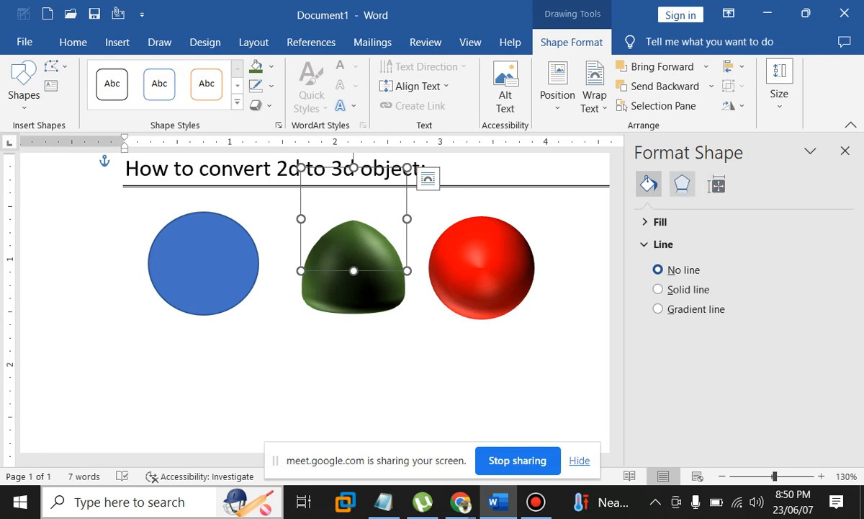
left_click(682, 183)
scroll(680, 403, "down", 3)
scroll(706, 324, "down", 2)
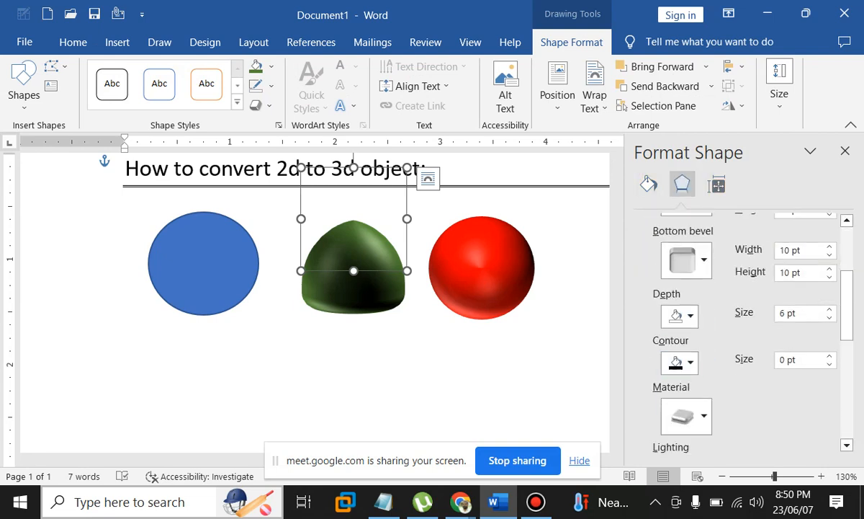
left_click(680, 322)
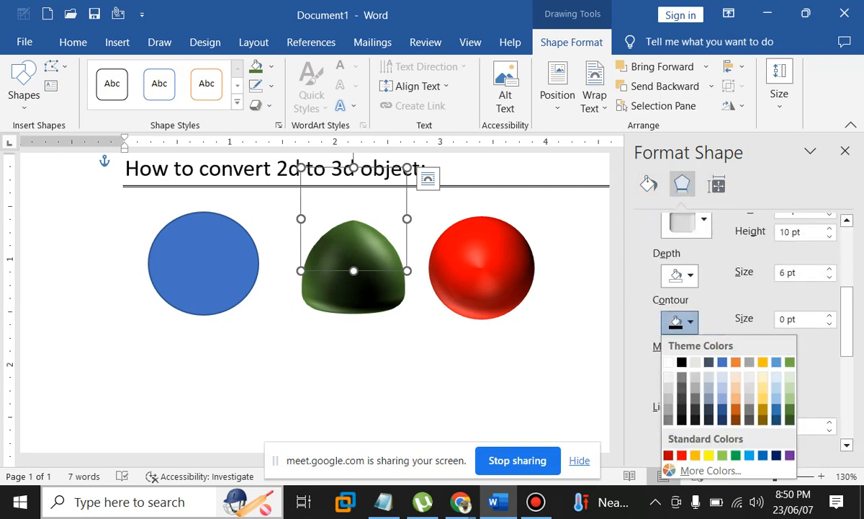
left_click(680, 322)
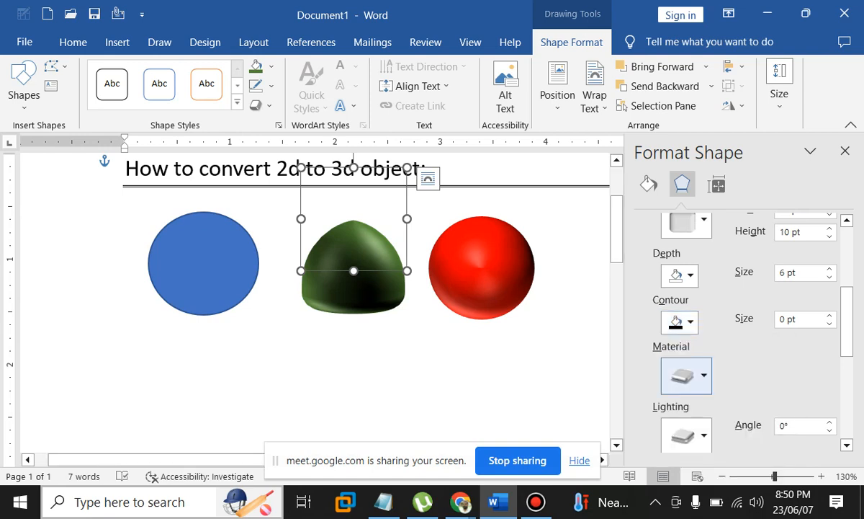
left_click(687, 376)
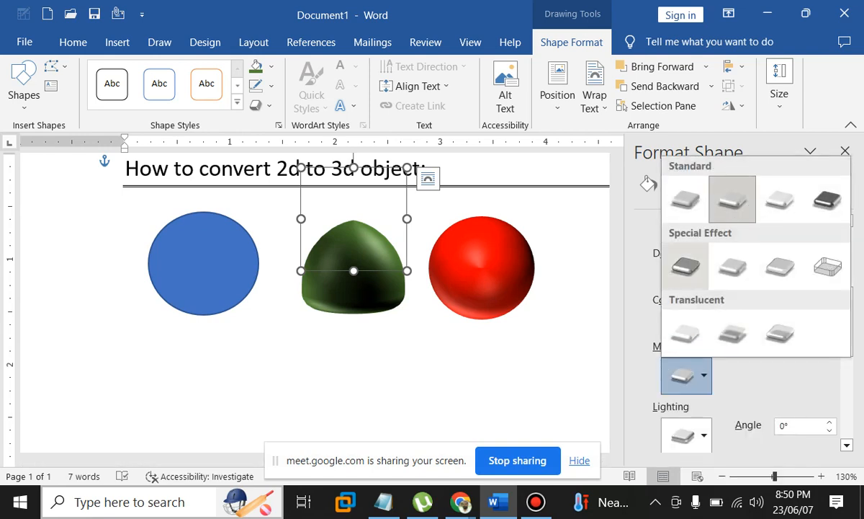
left_click(686, 268)
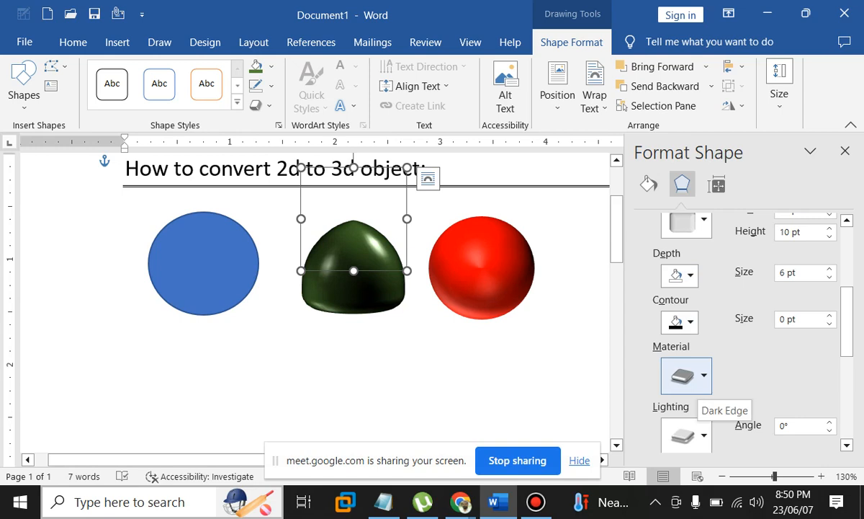
left_click(686, 375)
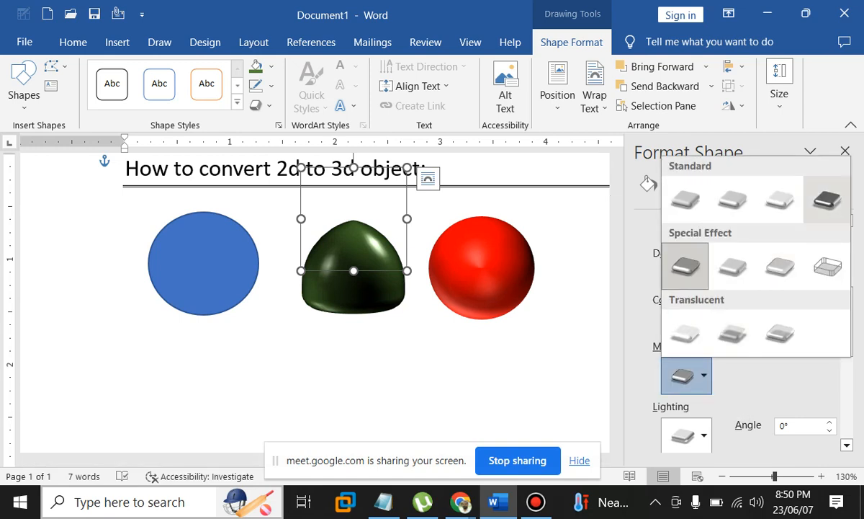
left_click(828, 200)
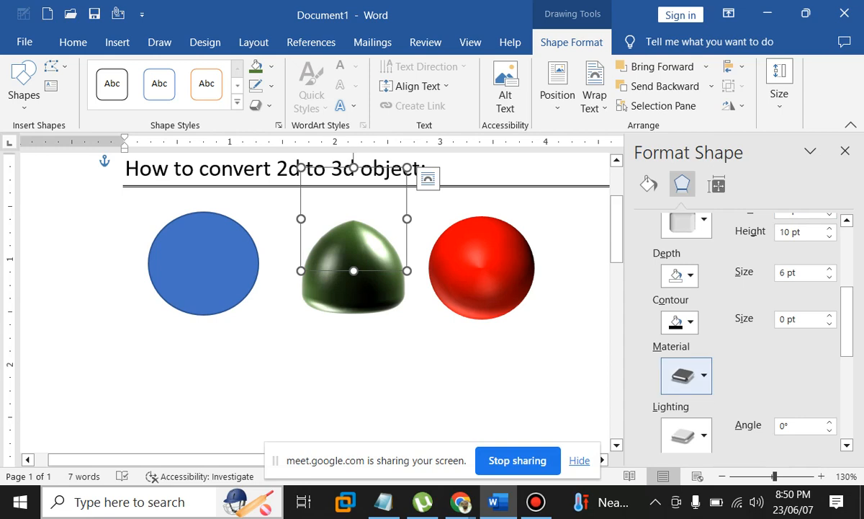
Settle on a glossy Special Effect material for the green dome after trying a translucent one
left_click(687, 375)
left_click(686, 375)
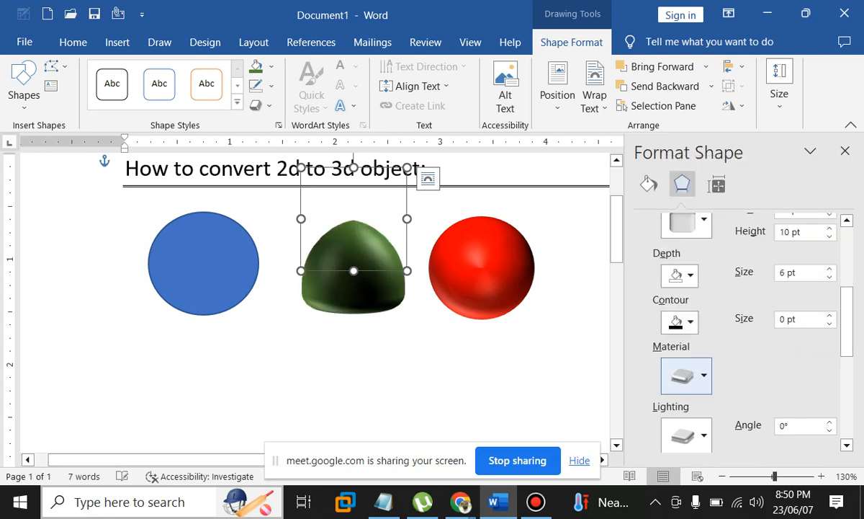
left_click(687, 376)
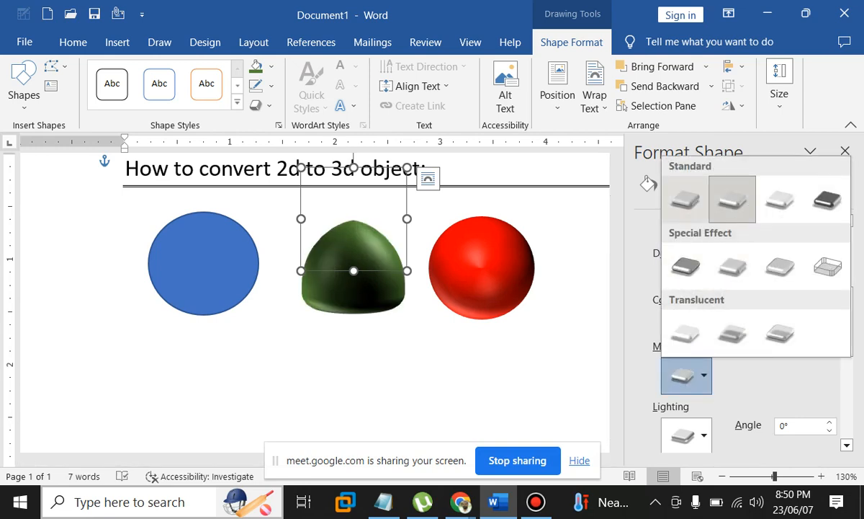
left_click(732, 333)
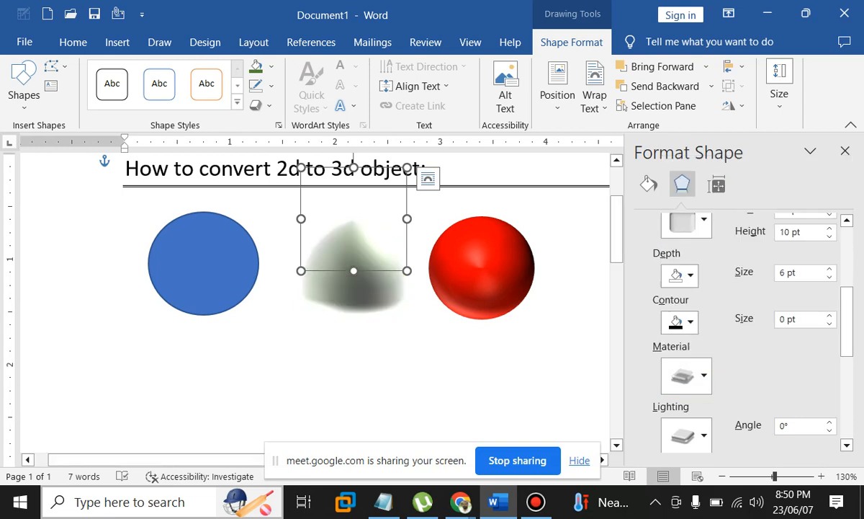
left_click(686, 375)
left_click(676, 266)
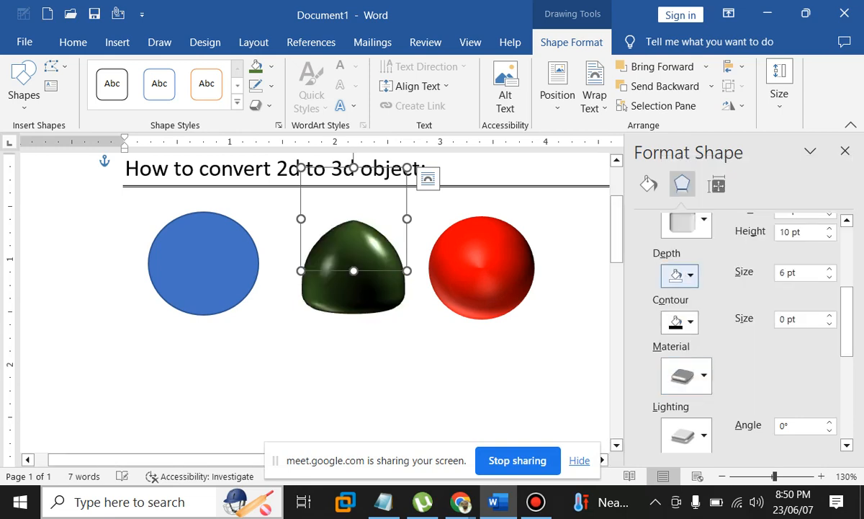
left_click(686, 375)
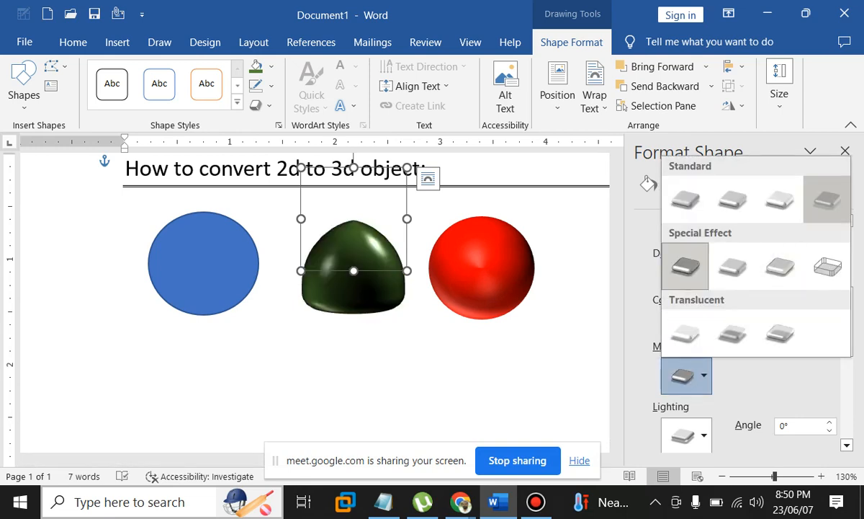
left_click(687, 268)
left_click(686, 375)
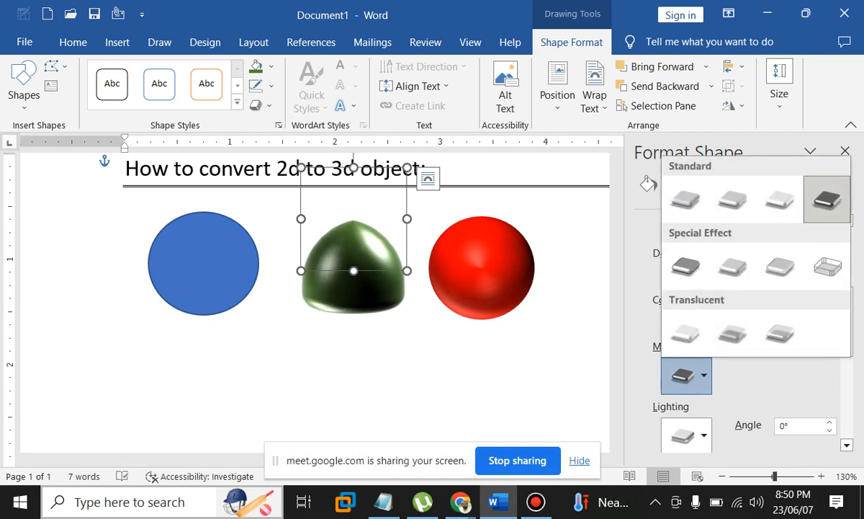
left_click(698, 189)
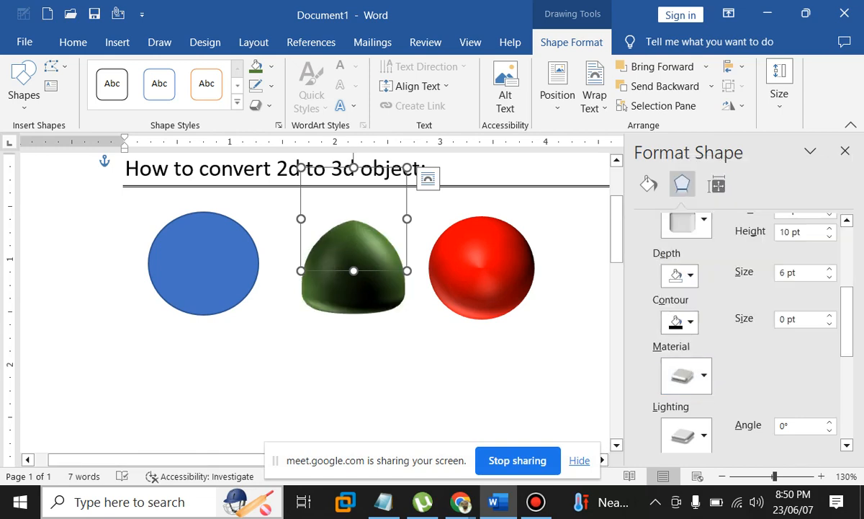
left_click(125, 214)
Give the red sphere a plastic-like Standard material after trying a glossy metallic one
left_click(482, 268)
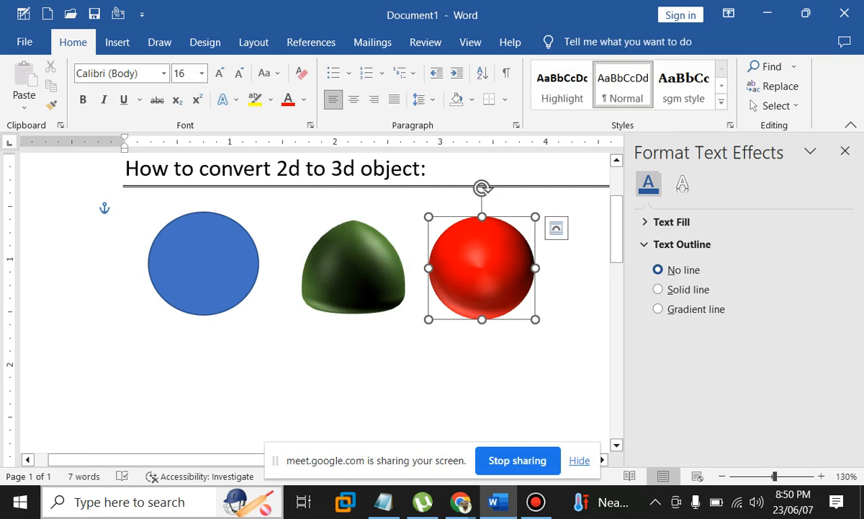
left_click(682, 184)
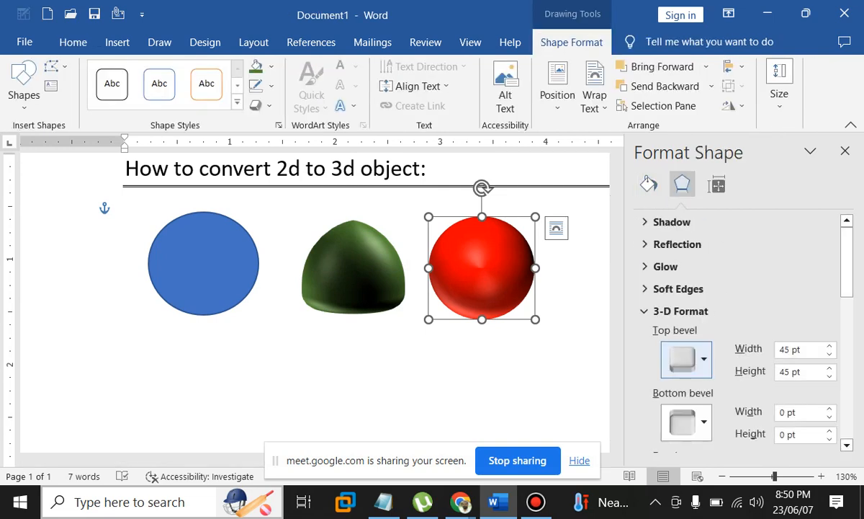
scroll(677, 389, "down", 3)
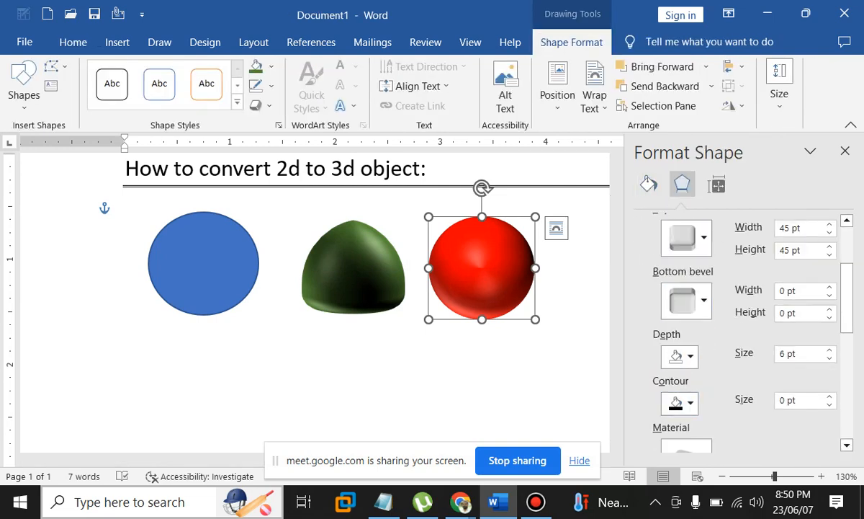
scroll(685, 374, "down", 2)
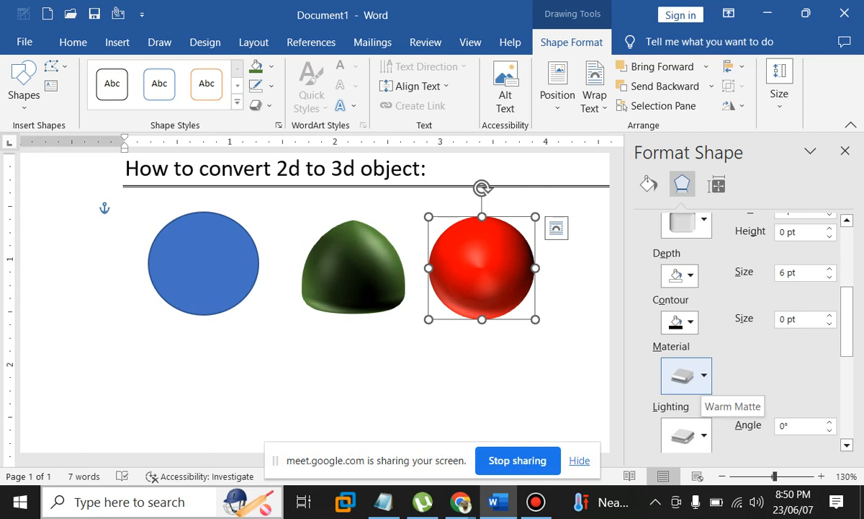
left_click(691, 375)
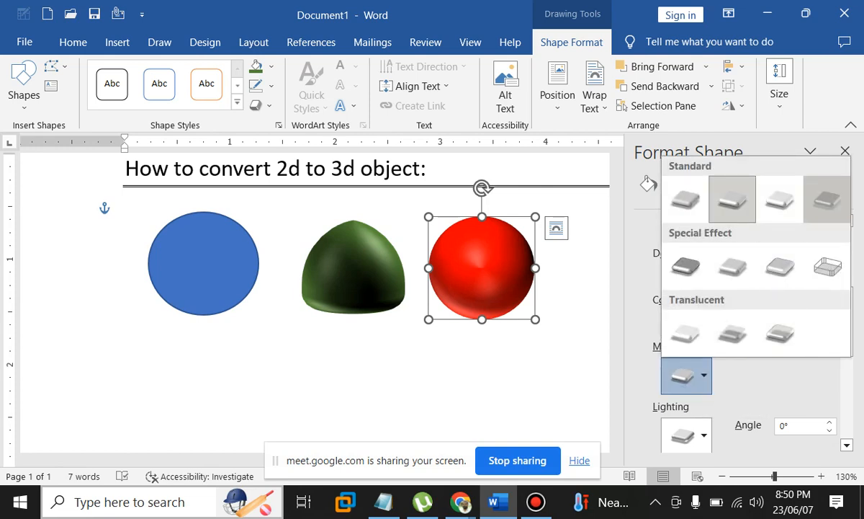
left_click(828, 199)
left_click(691, 376)
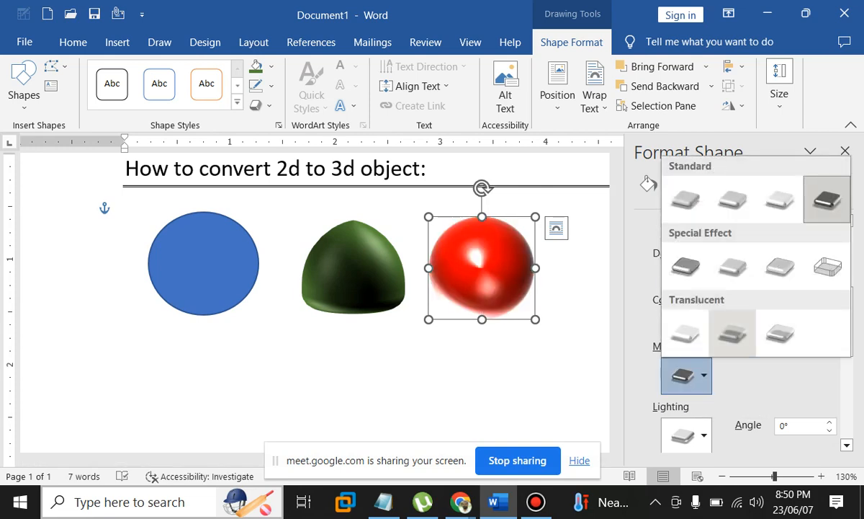
left_click(780, 198)
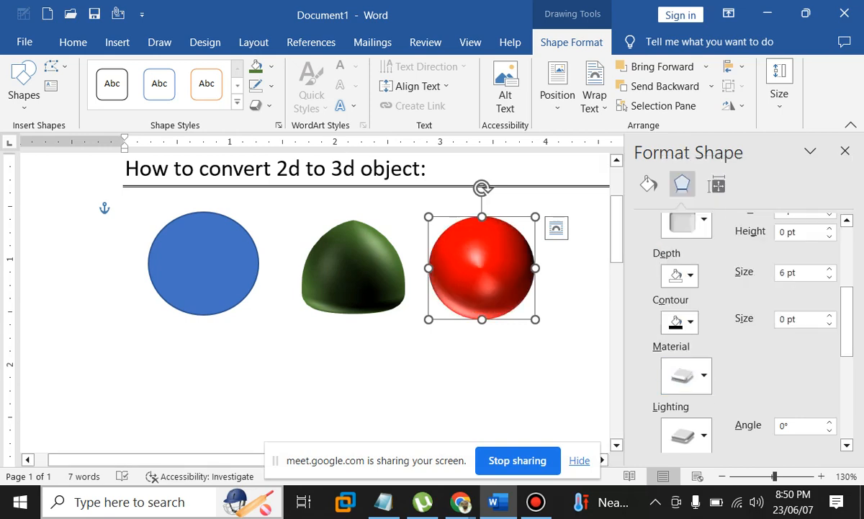
left_click(125, 214)
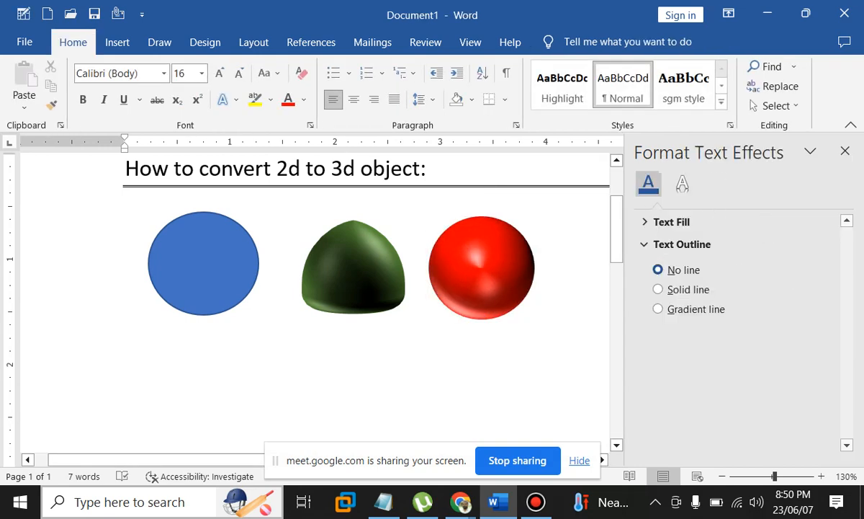
left_click(482, 268)
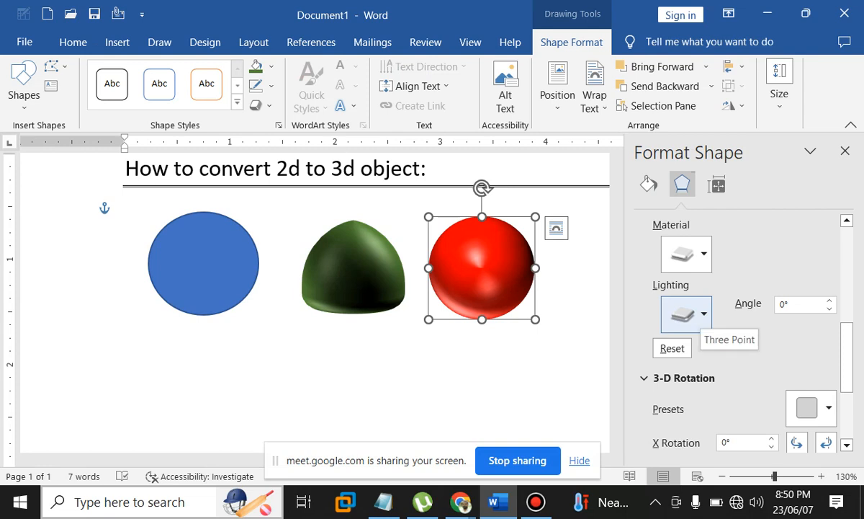
Relight the red sphere with a Special lighting preset after trying Warm presets
left_click(688, 314)
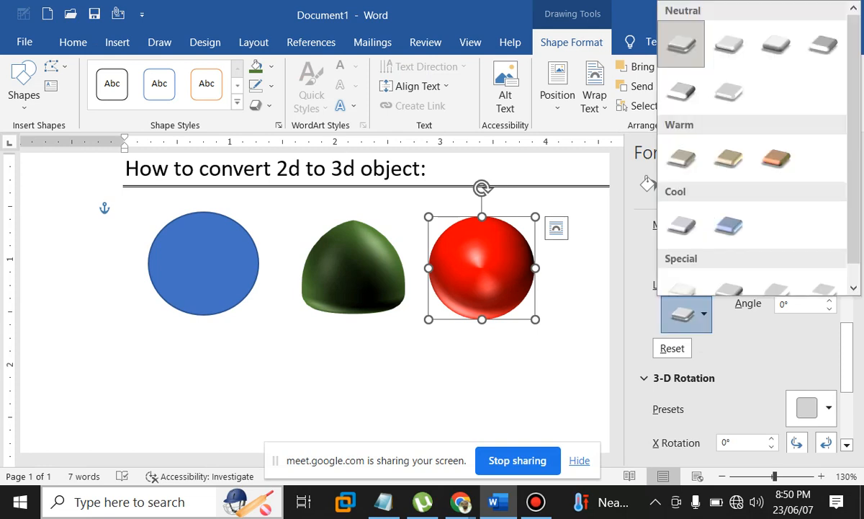
left_click(729, 157)
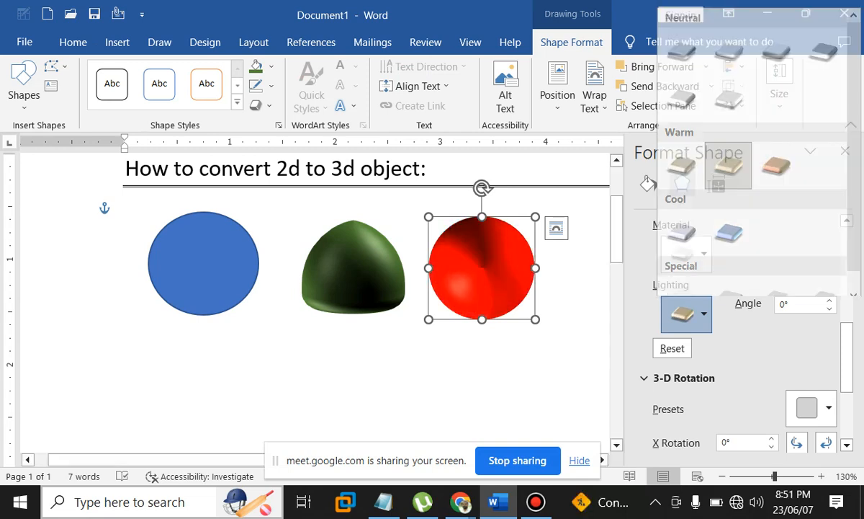
left_click(776, 157)
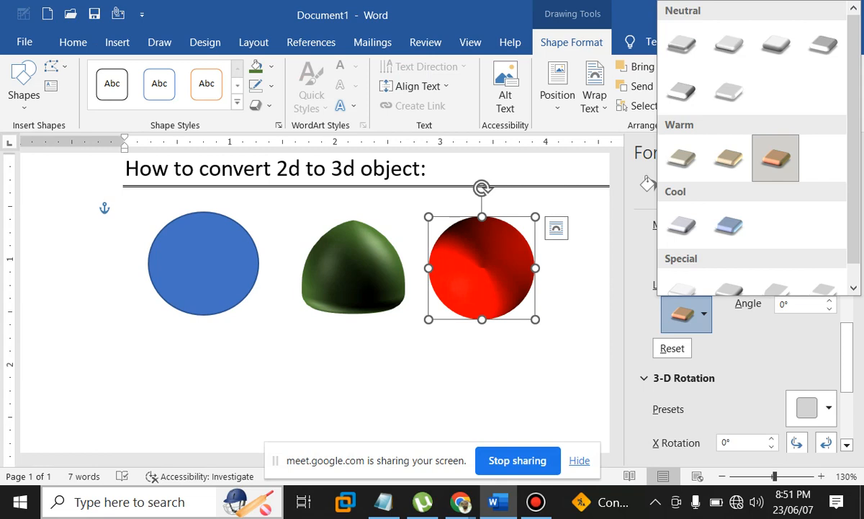
scroll(729, 271, "down", 1)
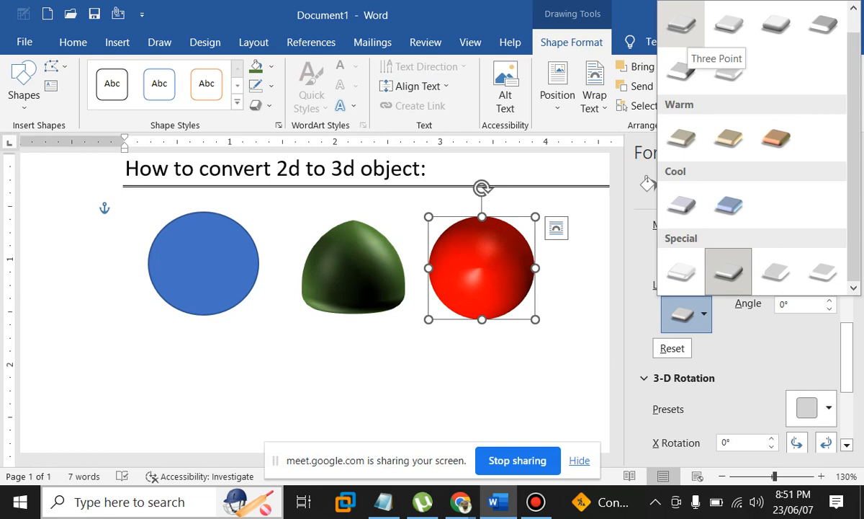
left_click(681, 25)
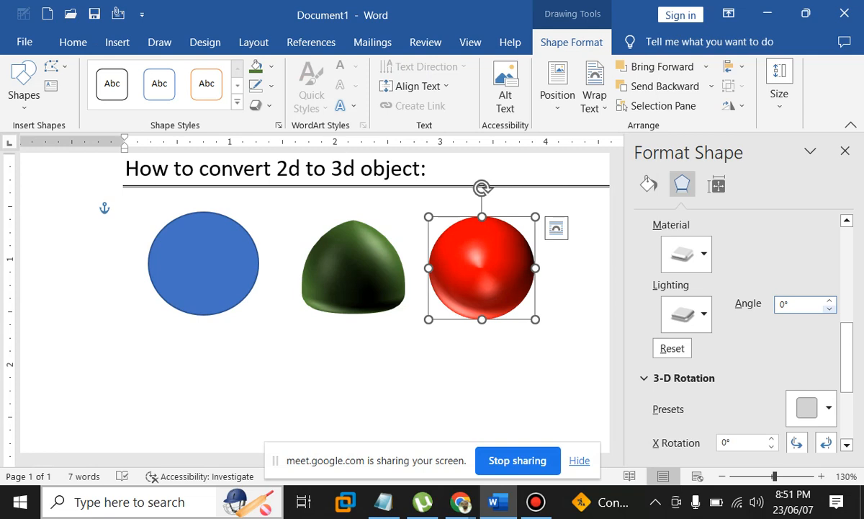
Set the sphere's light angle to 70° and deselect it to view the result
left_click(830, 301)
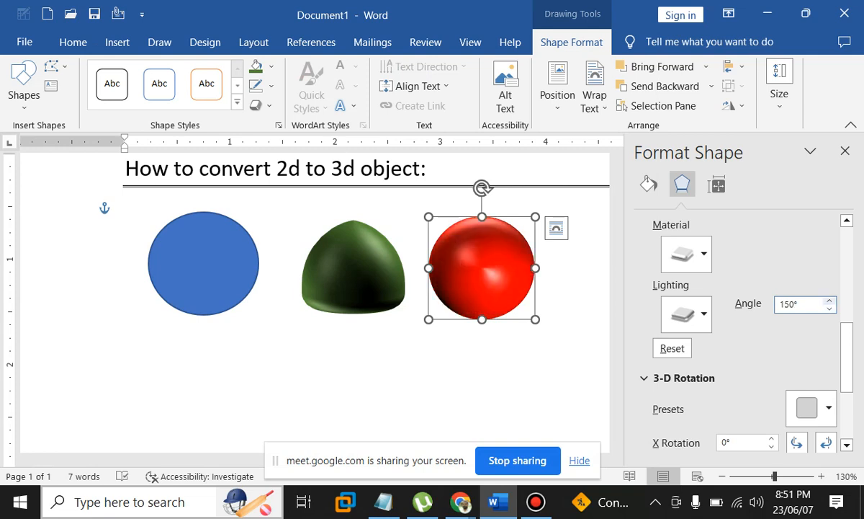
left_click(830, 300)
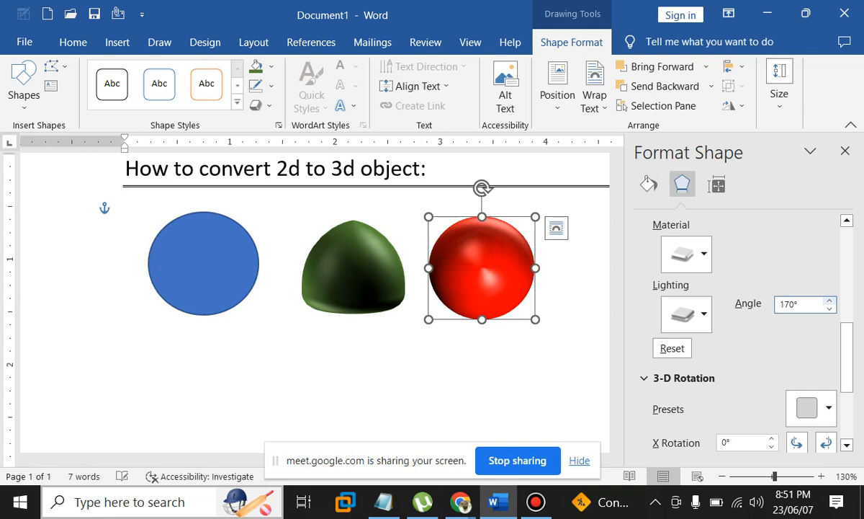
left_click(830, 309)
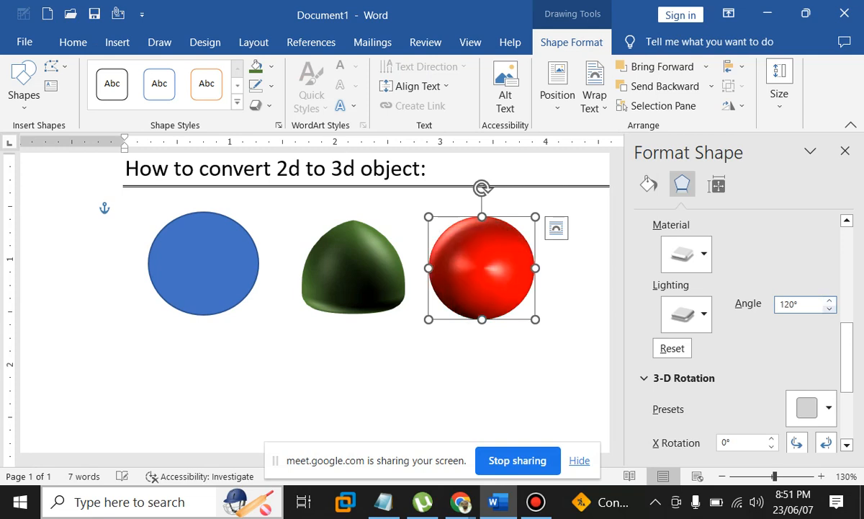
left_click(829, 309)
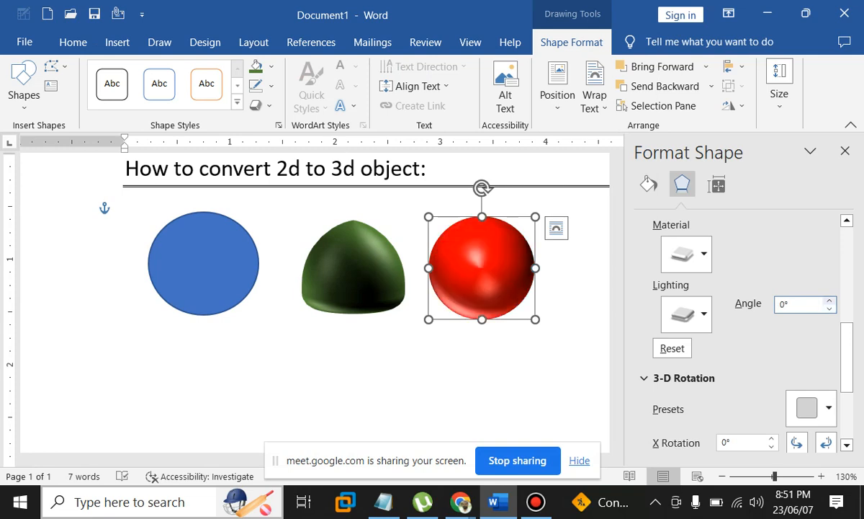
left_click(829, 300)
left_click(830, 300)
left_click(830, 300)
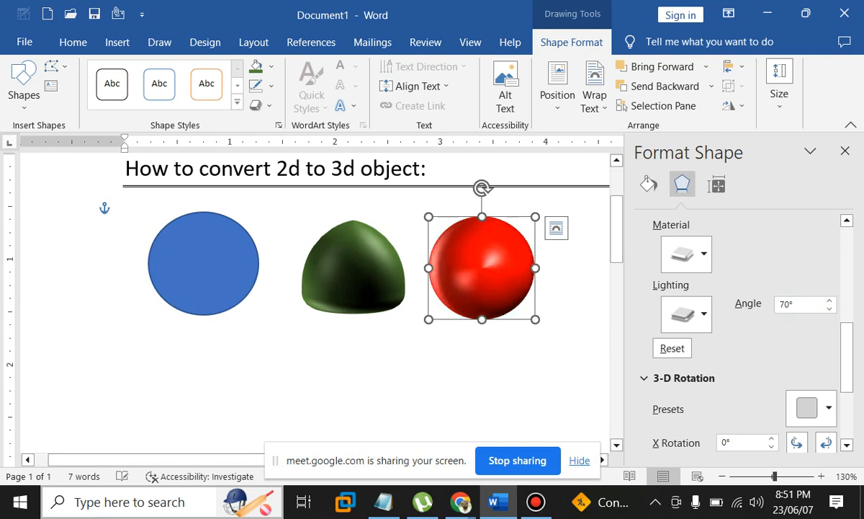
left_click(489, 367)
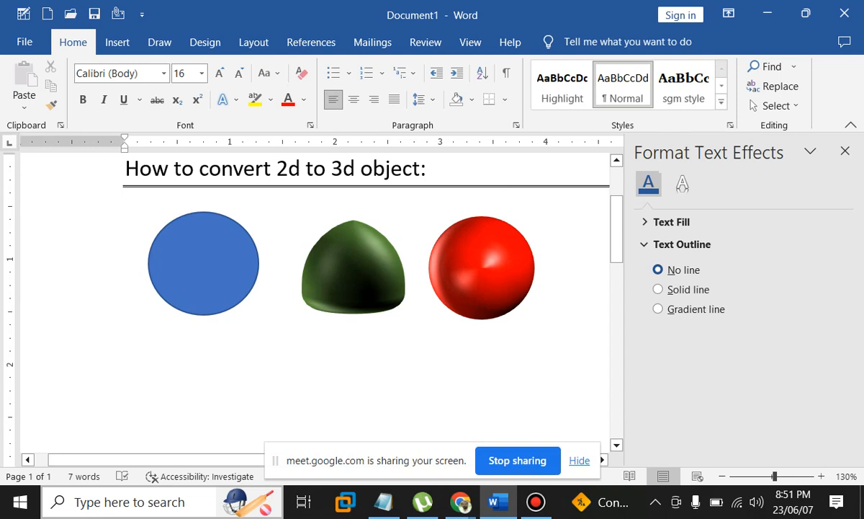
Draw a blue rounded rectangle directly below the blue circle
scroll(324, 309, "down", 2)
left_click(117, 43)
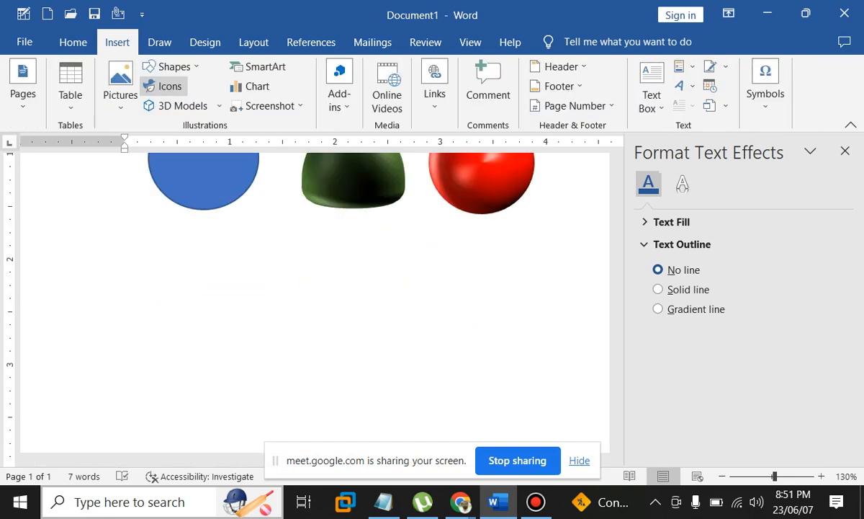
left_click(173, 66)
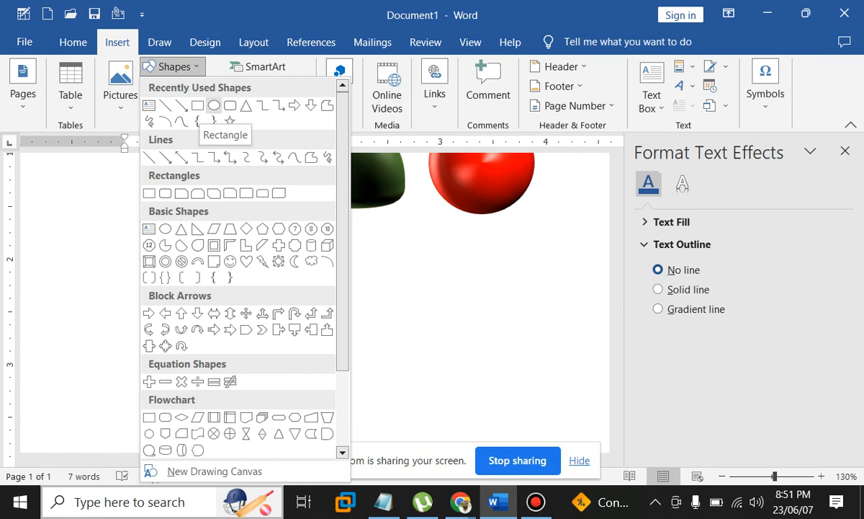
left_click(230, 105)
left_click_drag(167, 238, 275, 334)
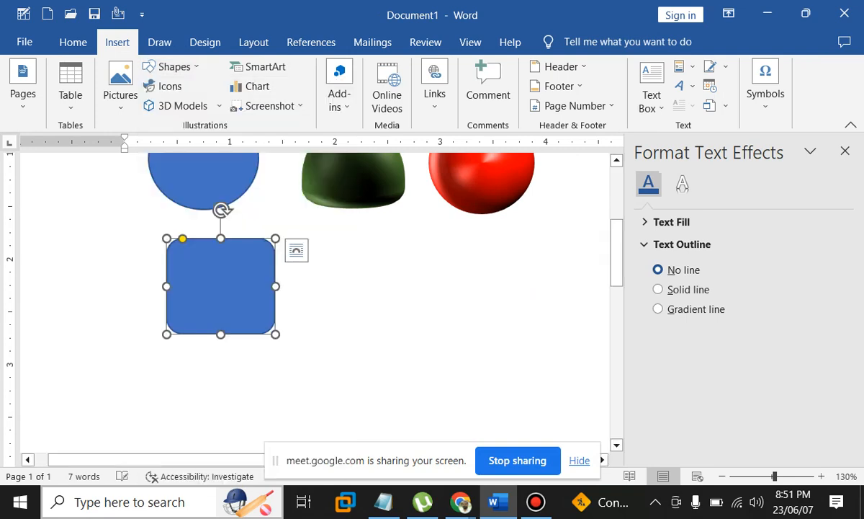
left_click_drag(220, 286, 196, 284)
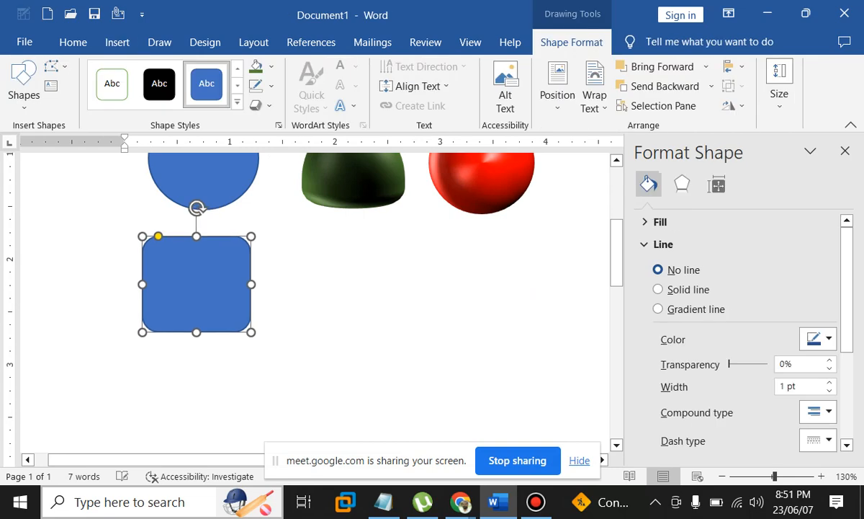
Duplicate the rounded rectangle beneath the green dome and select the right-hand copy
left_click_drag(196, 284, 354, 284)
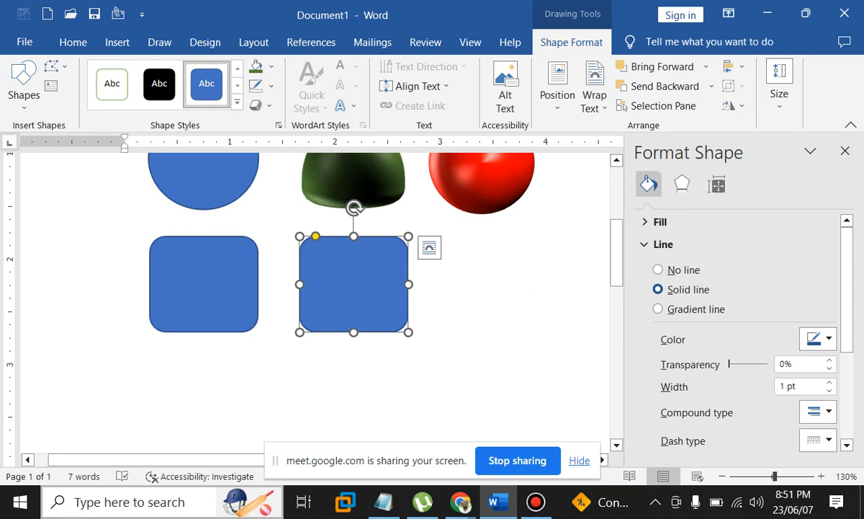
left_click(576, 259)
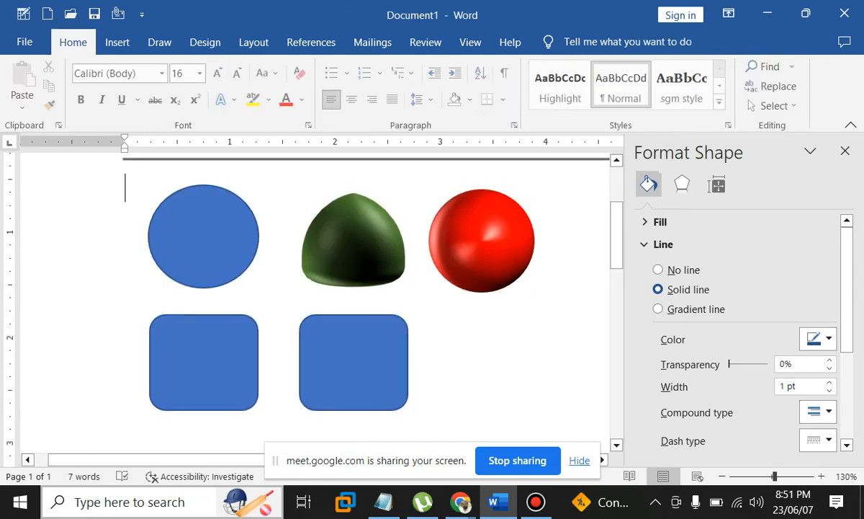
left_click(354, 362)
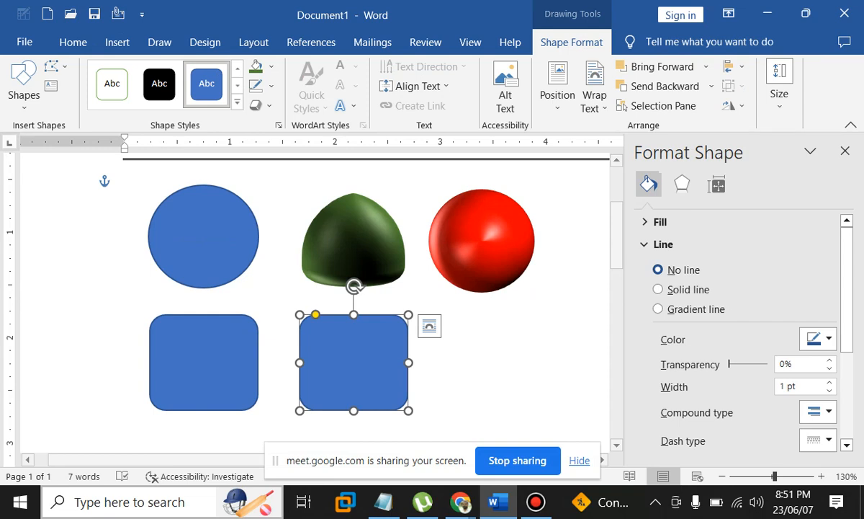
Give the right-hand rounded square an orange theme fill and set its line to No line
left_click(660, 222)
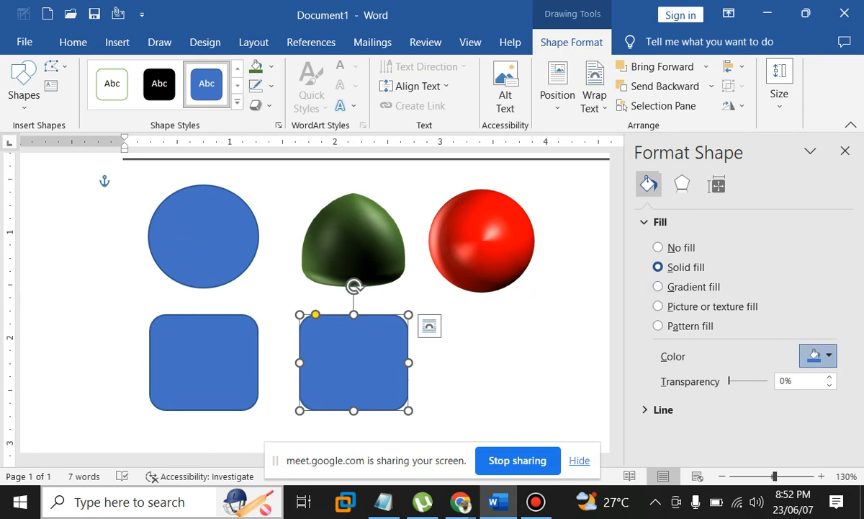
left_click(818, 356)
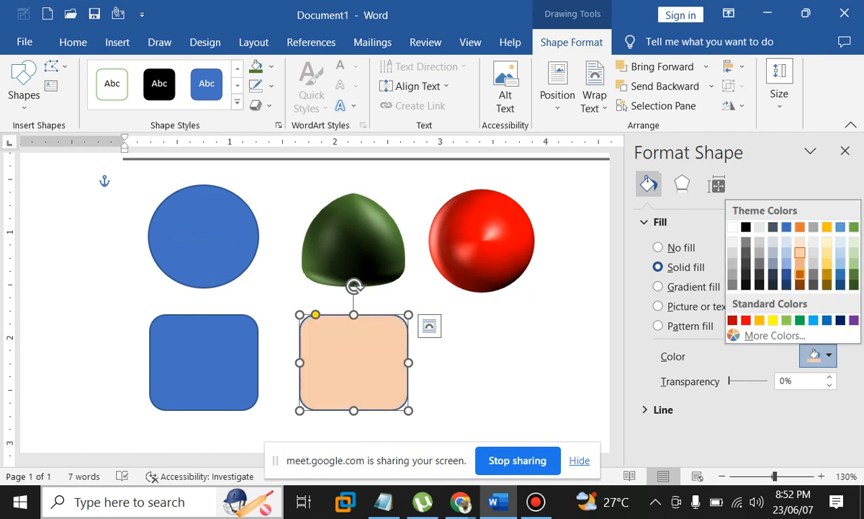
left_click(799, 282)
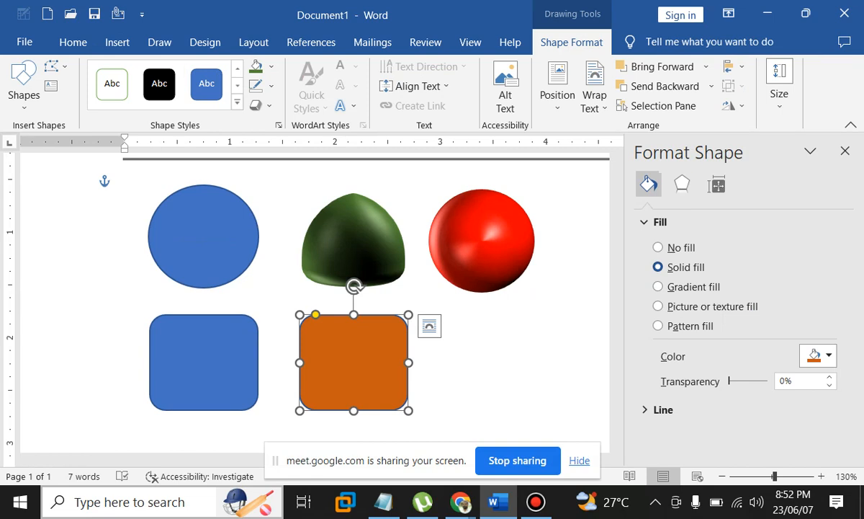
left_click(663, 409)
left_click(658, 399)
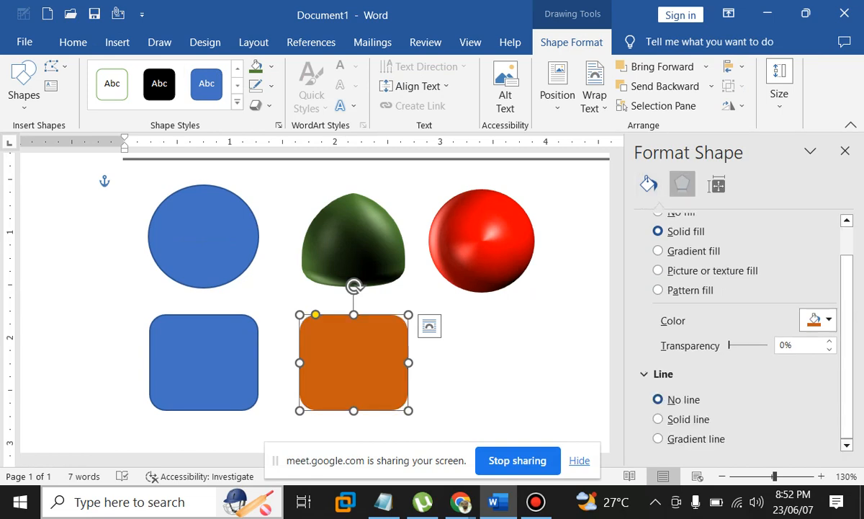
Apply a 45 pt by 45 pt top bevel to the orange square with No Bevel on the bottom
left_click(682, 184)
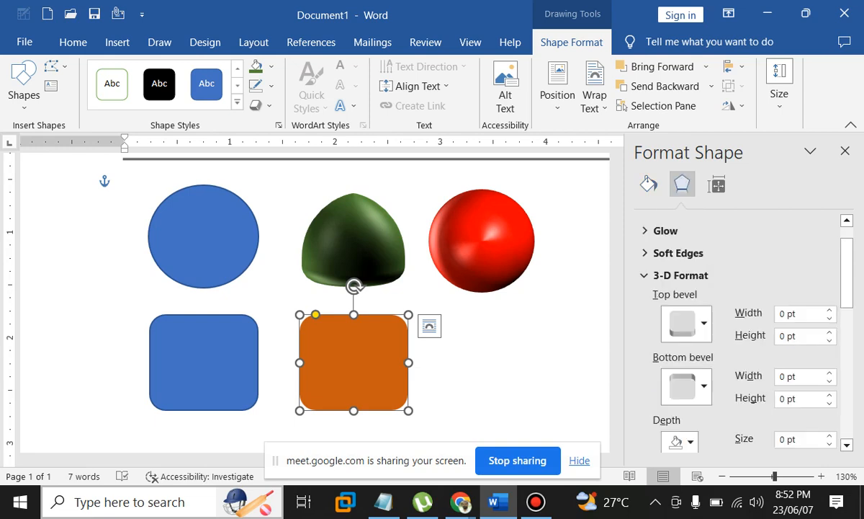
left_click(687, 323)
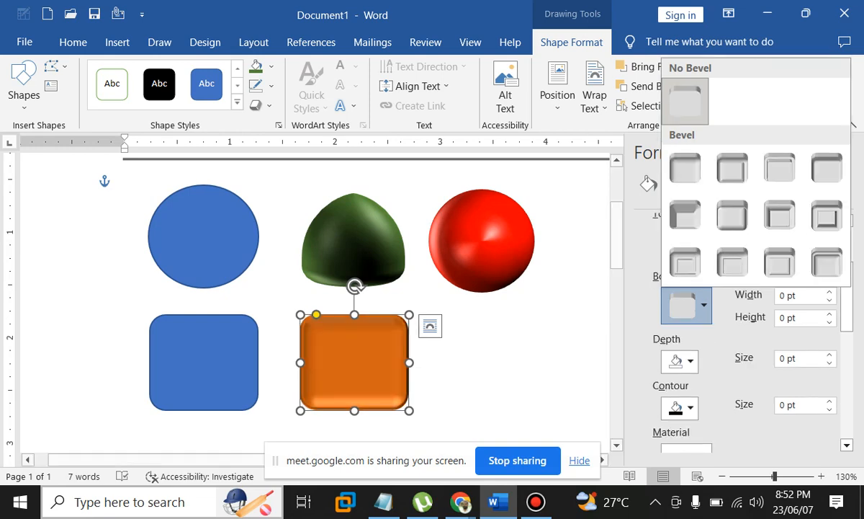
left_click(731, 214)
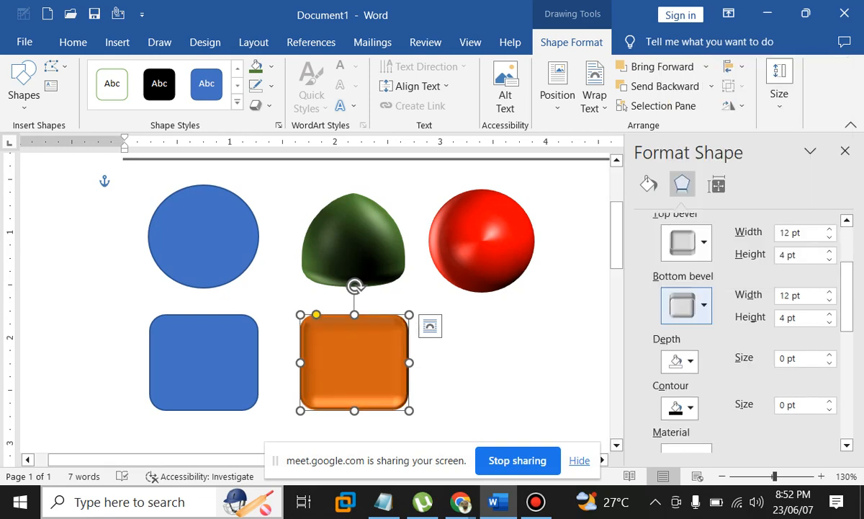
left_click(691, 306)
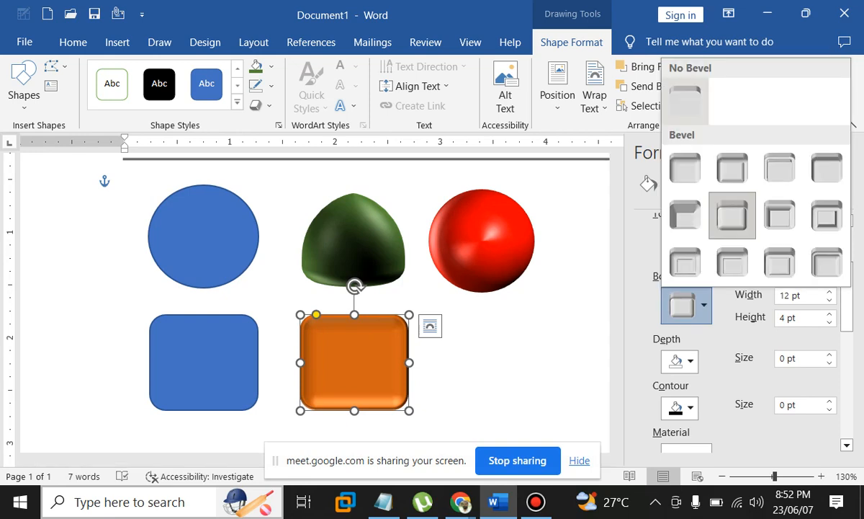
left_click(685, 101)
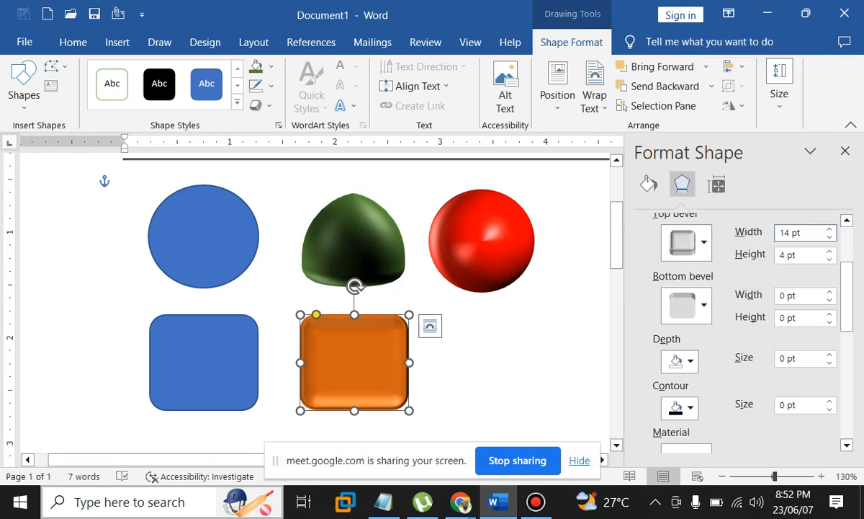
type("45")
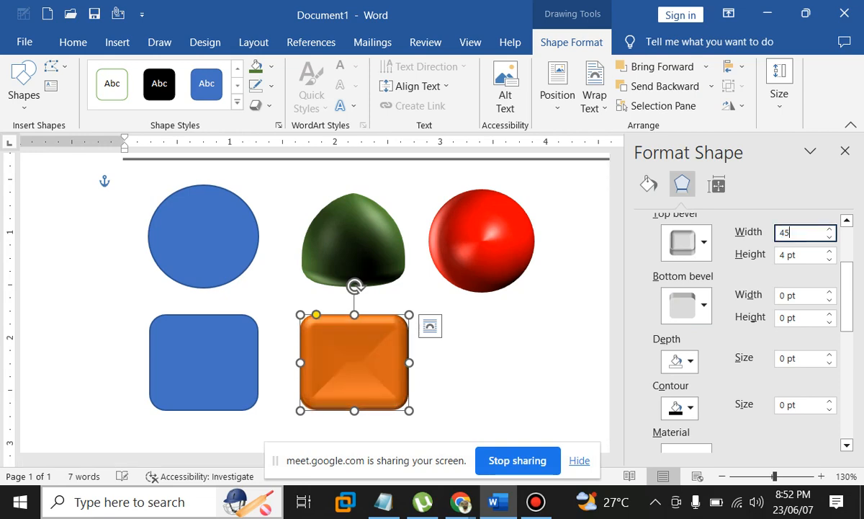
key("Tab")
type("45")
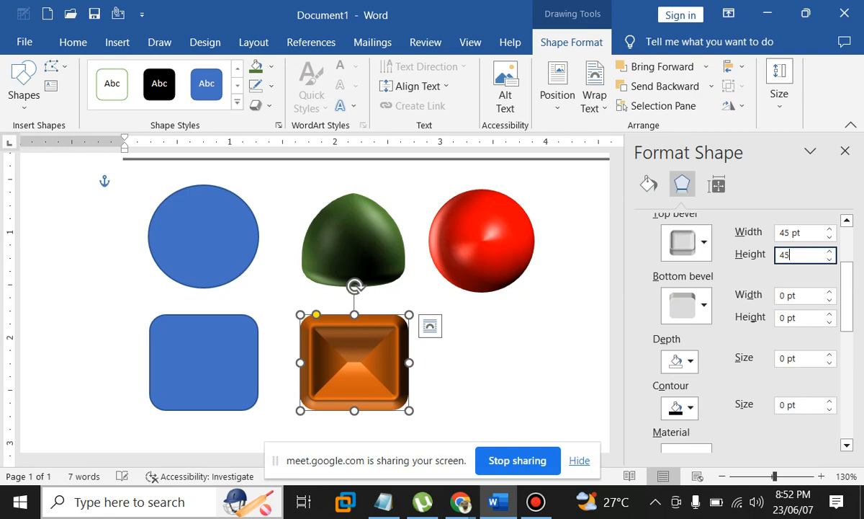
key("Return")
left_click(688, 360)
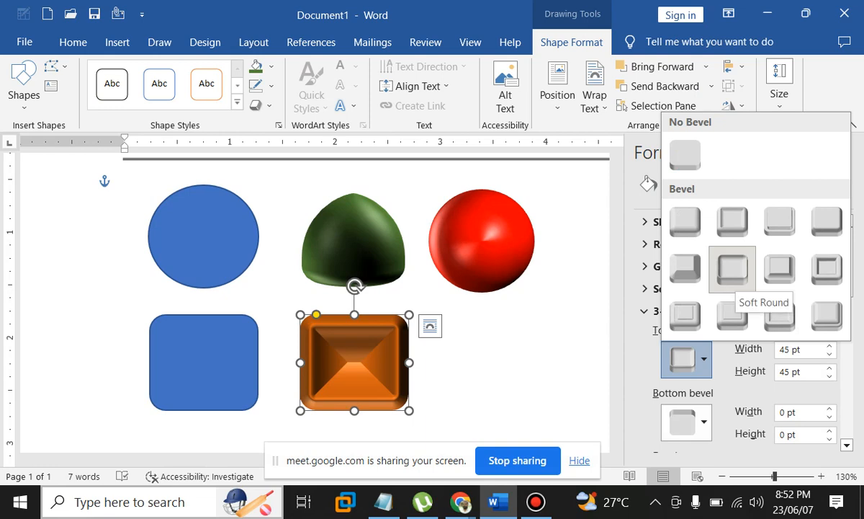
Switch the top bevel to Soft Round and set the Y rotation to 280°
left_click(733, 269)
left_click(657, 312)
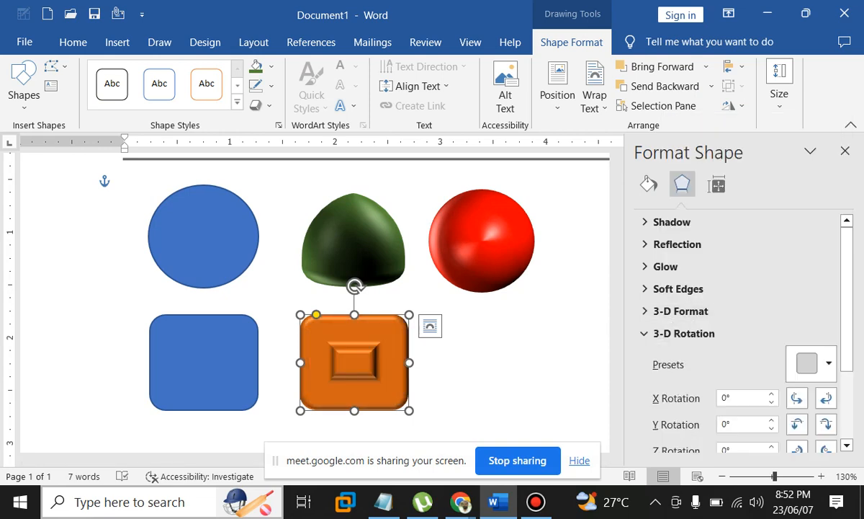
scroll(739, 332, "down", 3)
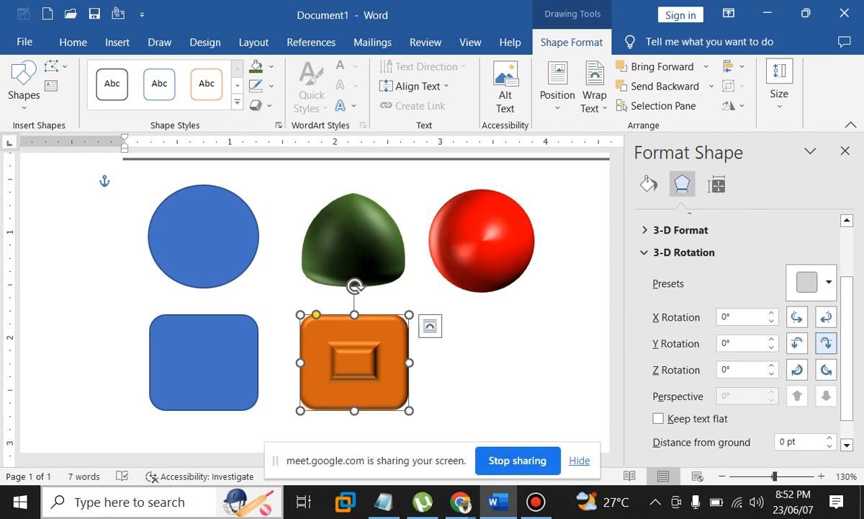
left_click(826, 343)
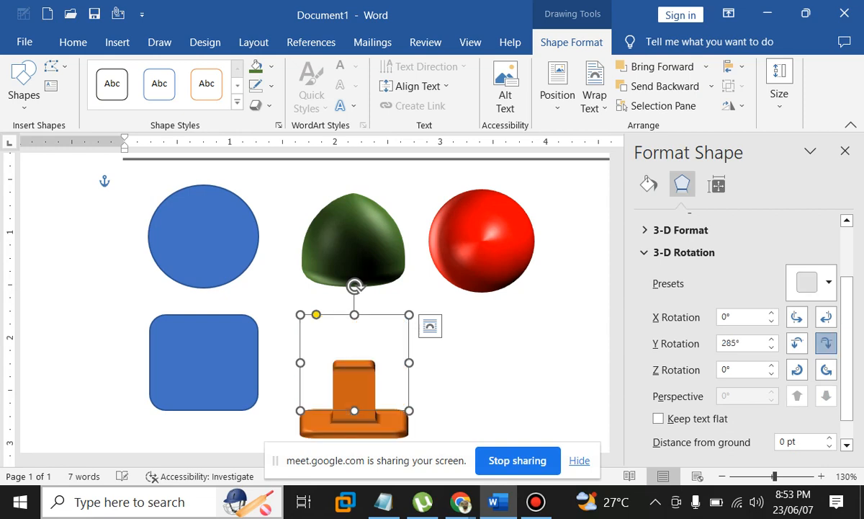
left_click(826, 344)
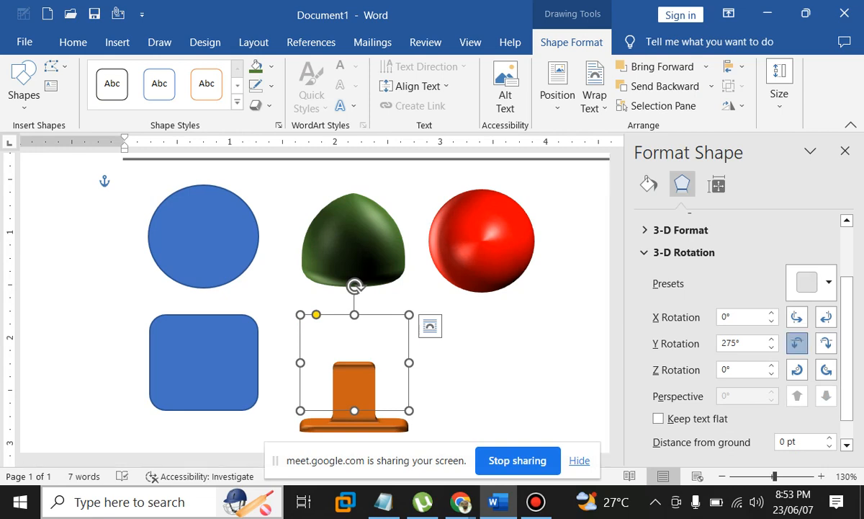
left_click(797, 344)
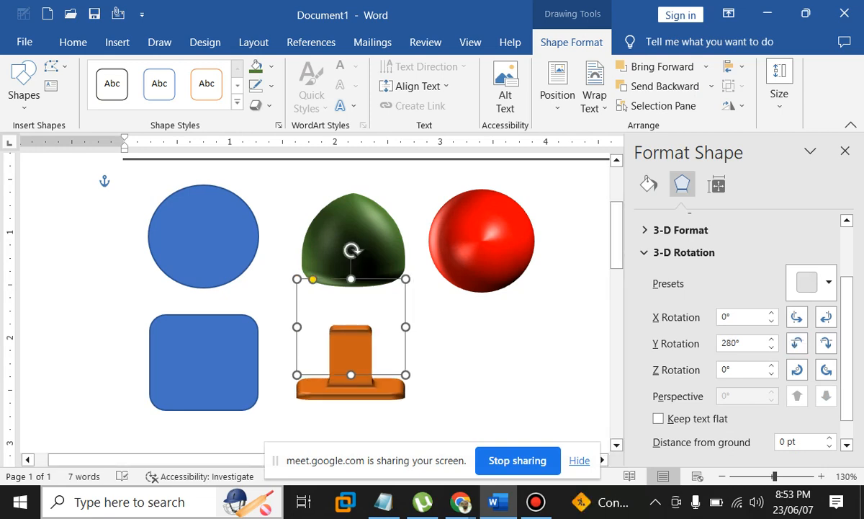
Move the orange pedestal under the green dome and stack a copy rotated to X 180°, Z 180°, Y 75° on it
left_click_drag(351, 356, 466, 319)
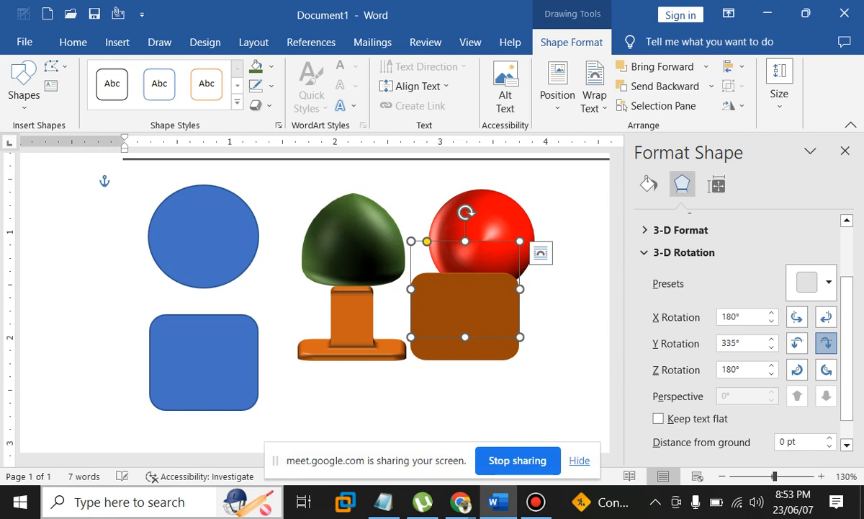
left_click(826, 343)
left_click(826, 343)
left_click(826, 344)
left_click(826, 344)
left_click(826, 343)
left_click(826, 343)
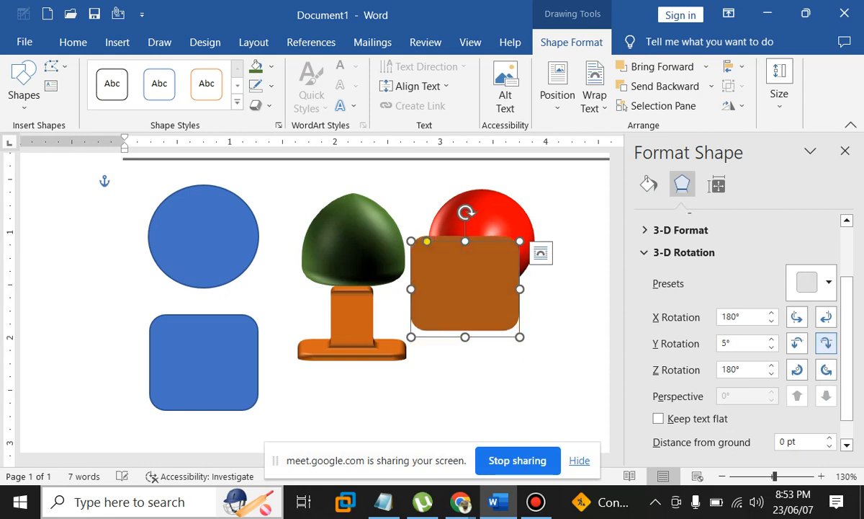
left_click(826, 343)
left_click(826, 343)
left_click(827, 344)
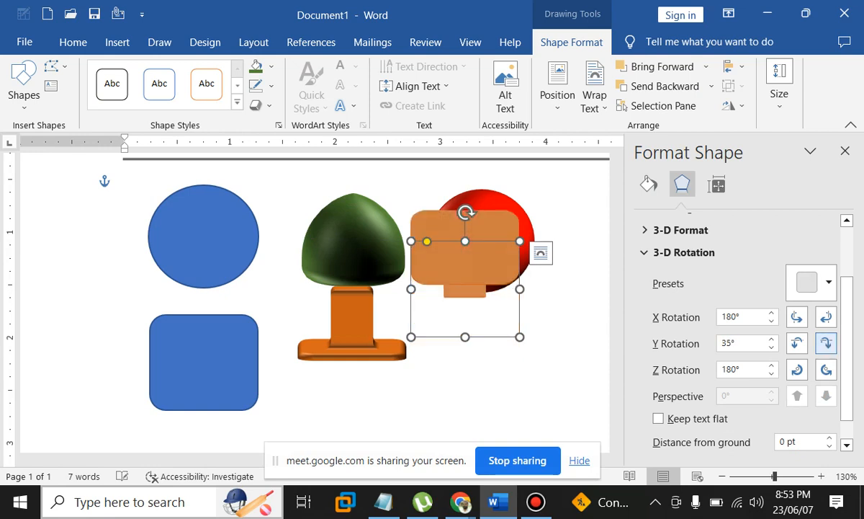
left_click(826, 344)
left_click(827, 343)
left_click(826, 344)
left_click(826, 344)
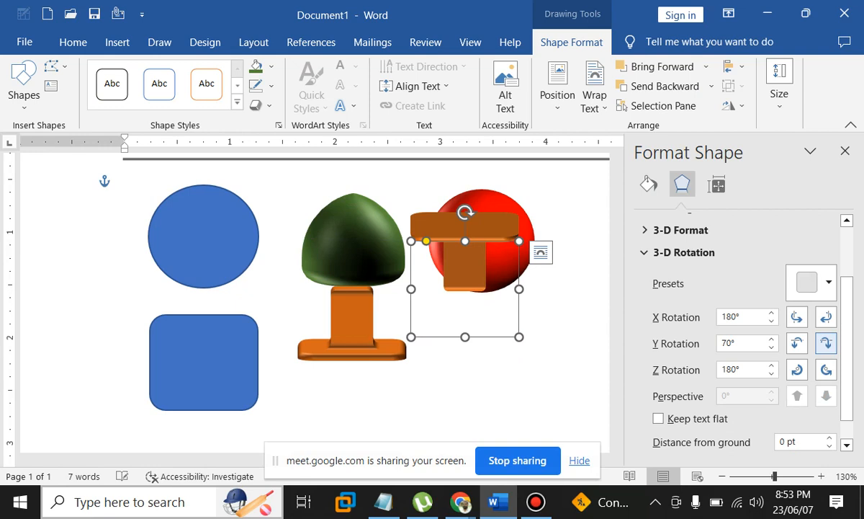
left_click(826, 343)
left_click_drag(465, 268, 354, 266)
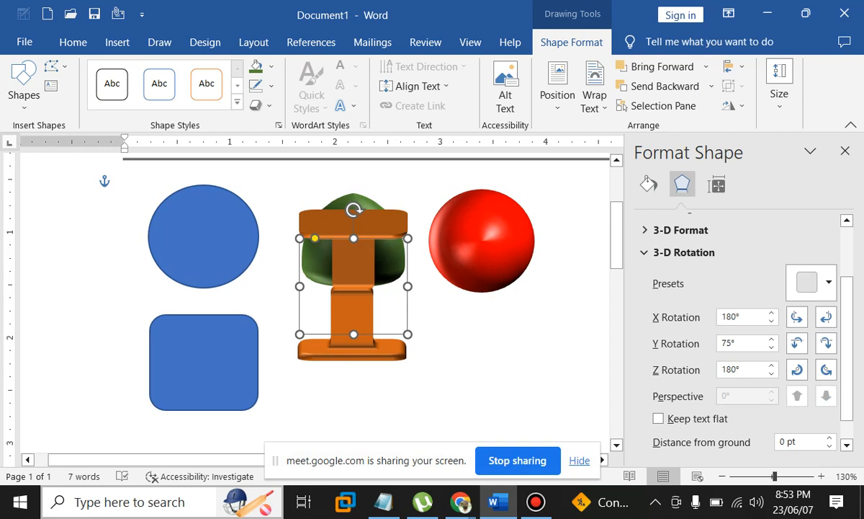
key("Down")
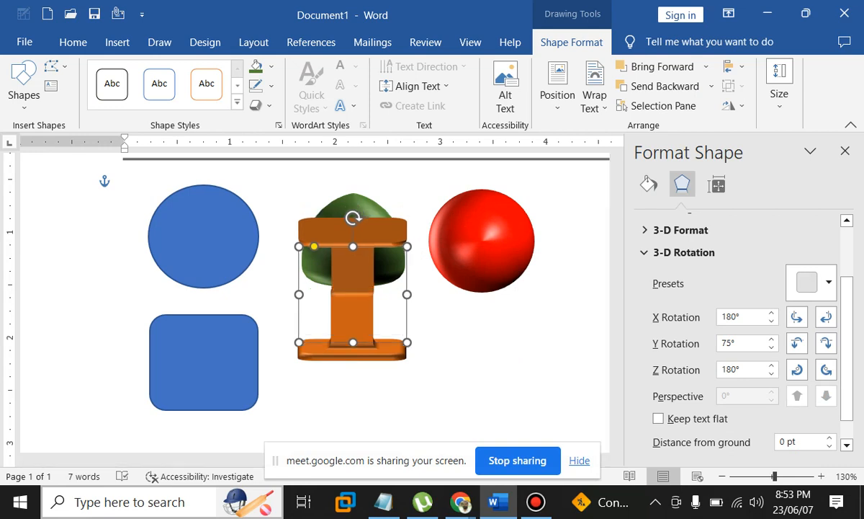
Reduce the copy's tilt to 20°, move it onto the red sphere, then tilt it to 280°
left_click(826, 343)
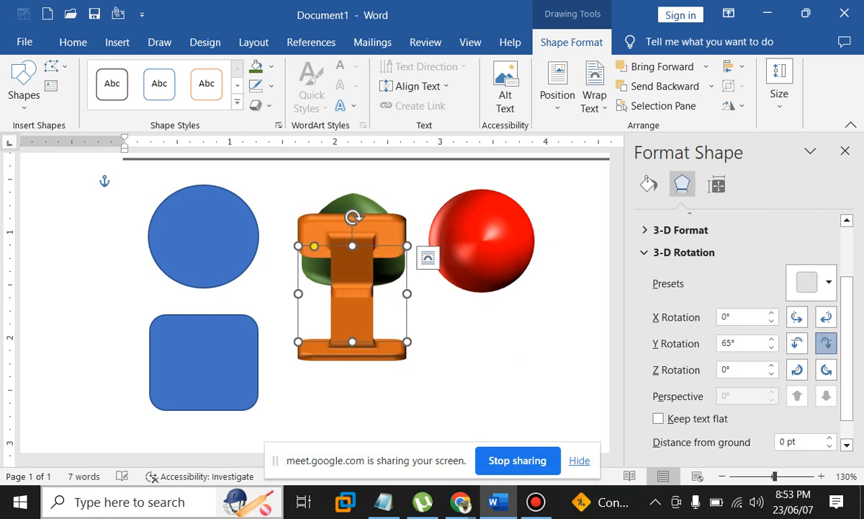
left_click(826, 343)
left_click(827, 343)
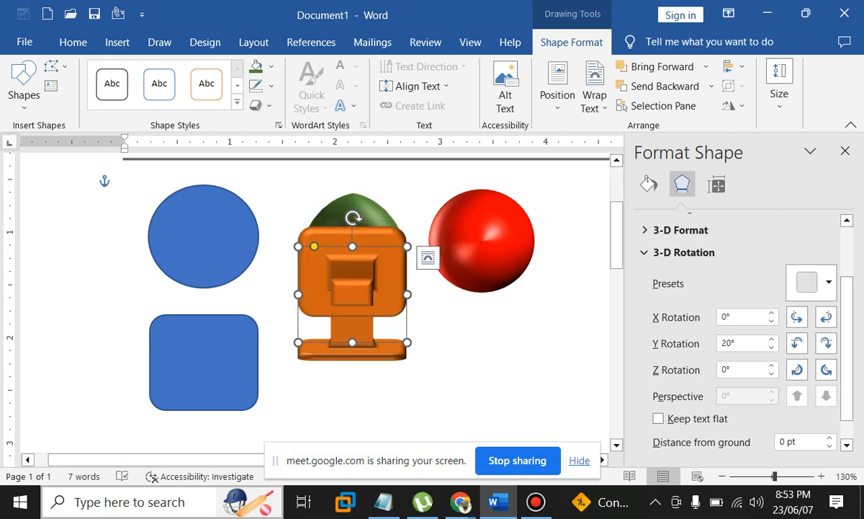
left_click_drag(357, 229, 472, 196)
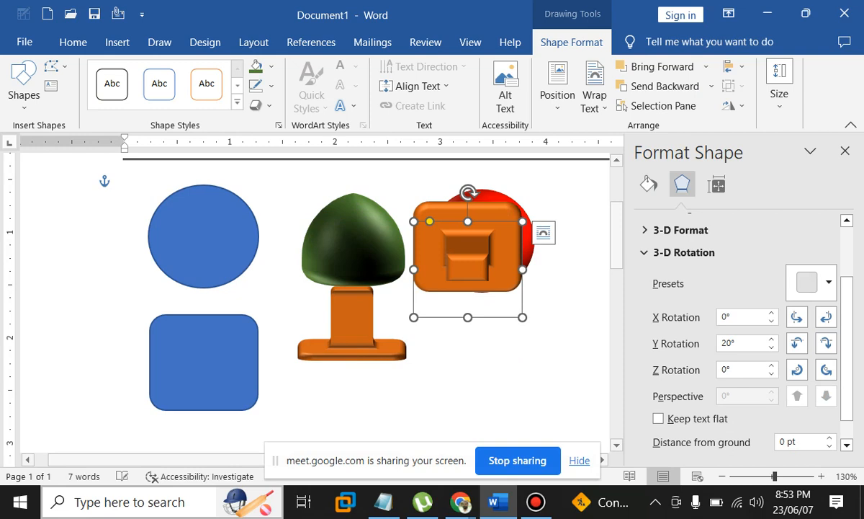
left_click(826, 343)
left_click(827, 343)
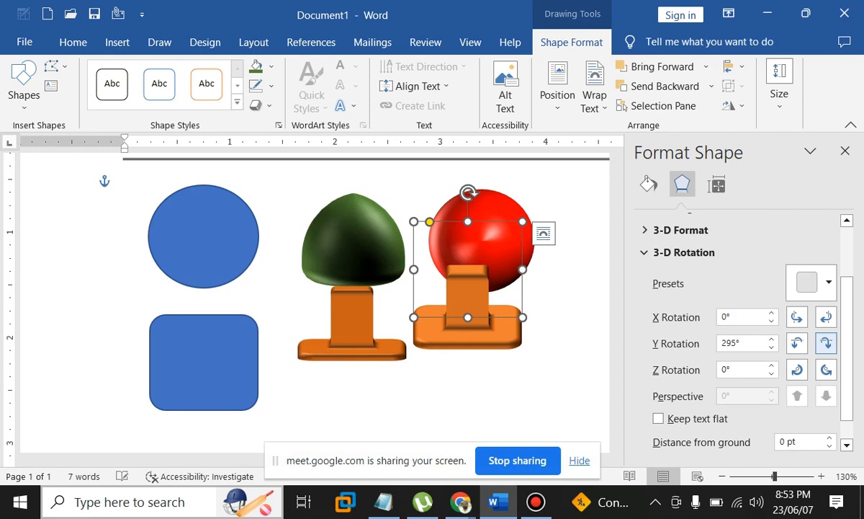
left_click(826, 343)
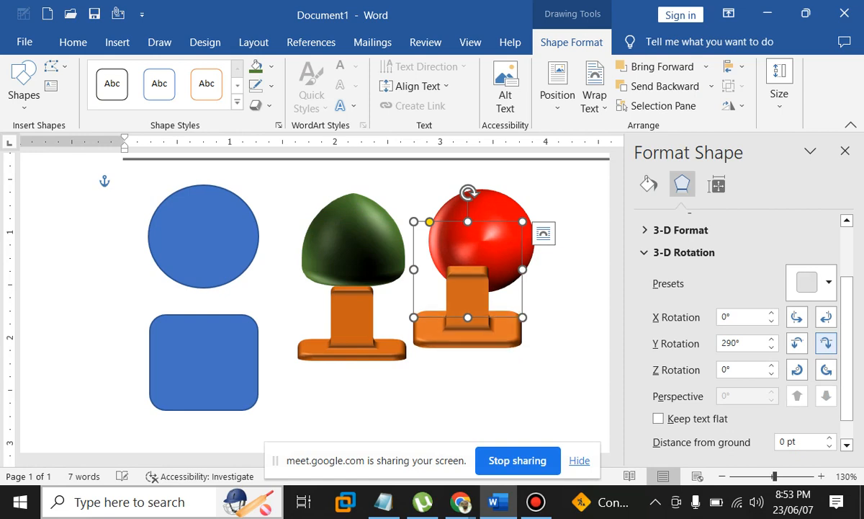
left_click(827, 342)
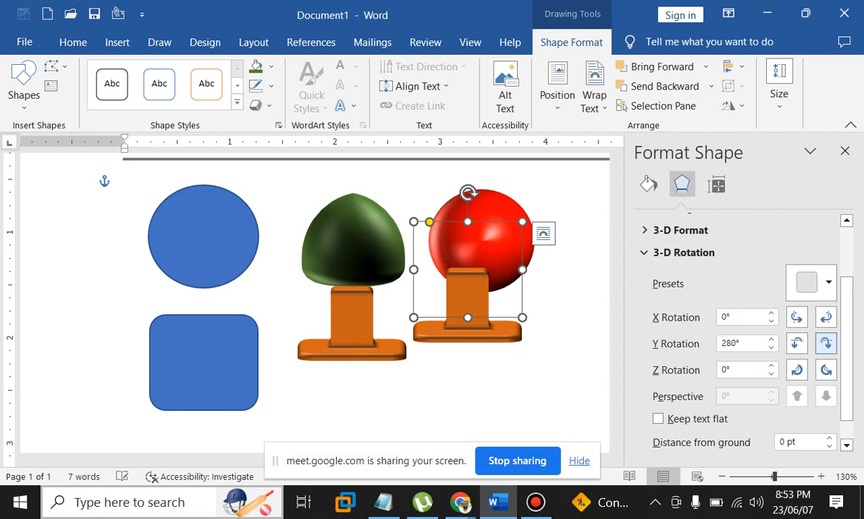
Turn the orange pedestal around its vertical axis to 55°
left_click(797, 343)
left_click(798, 343)
left_click(798, 343)
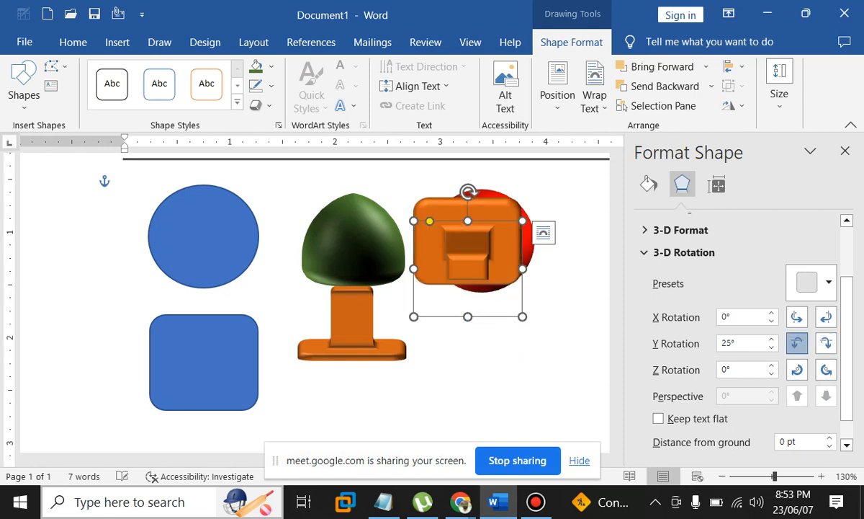
left_click(797, 343)
left_click(797, 343)
left_click(798, 343)
left_click(798, 343)
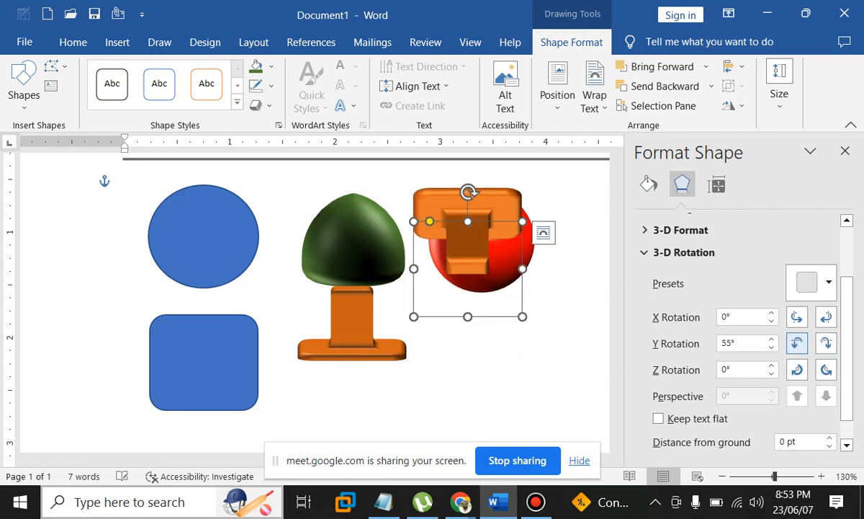
left_click(797, 343)
left_click(797, 343)
left_click(798, 343)
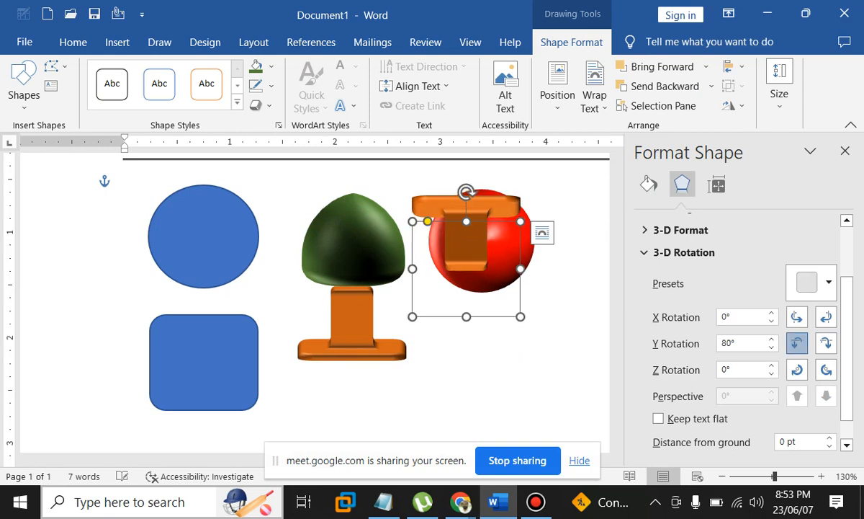
Place the flipped pedestal below the red ball and lower both pedestals slightly
left_click_drag(467, 245, 469, 347)
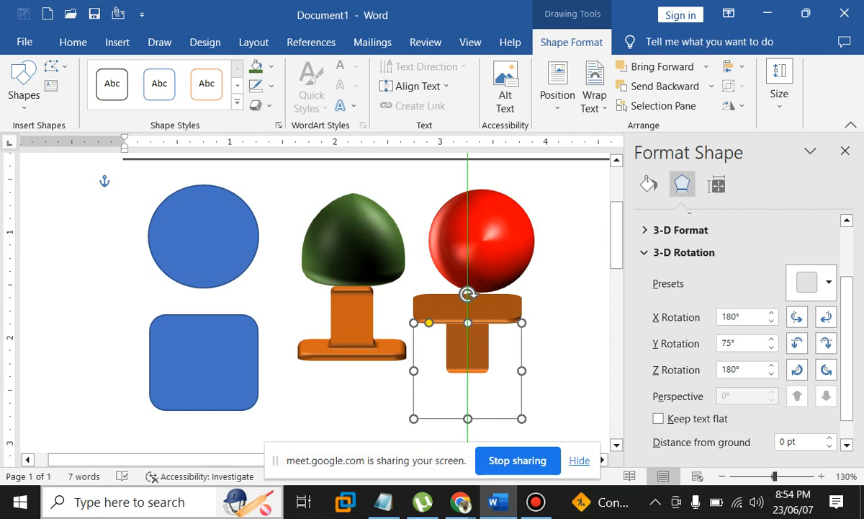
left_click_drag(353, 317, 351, 335)
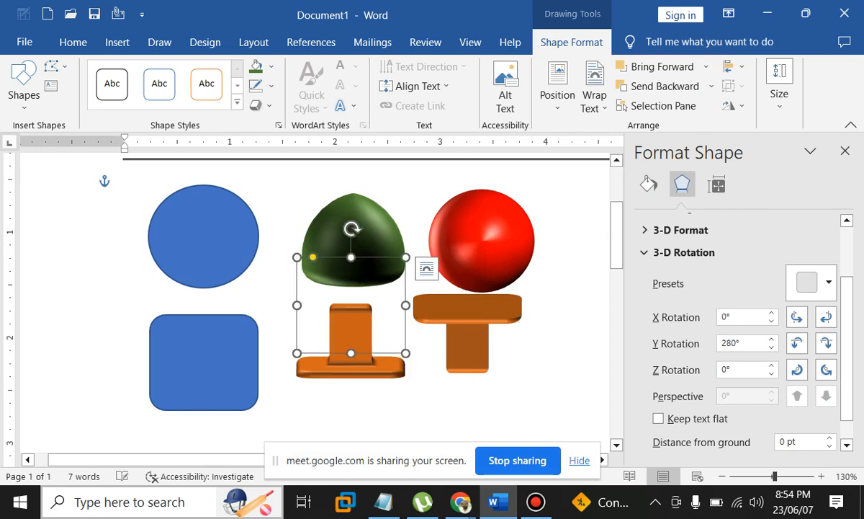
left_click_drag(467, 342, 467, 348)
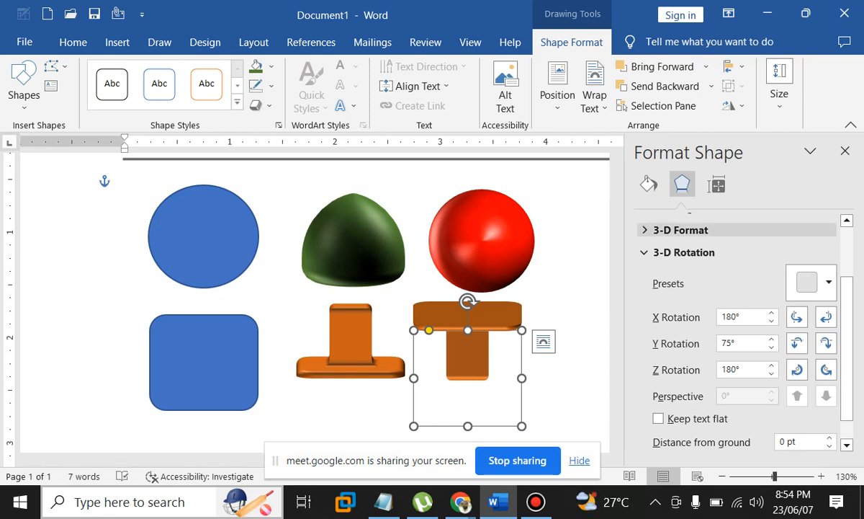
Set the red-ball pedestal's top bevel to 43.5 pt width and 56.5 pt height
left_click(681, 230)
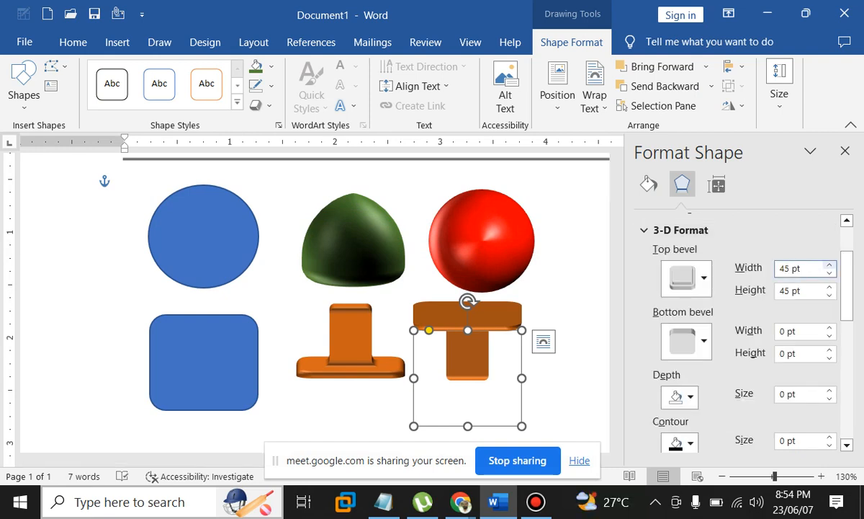
left_click(829, 264)
left_click(830, 264)
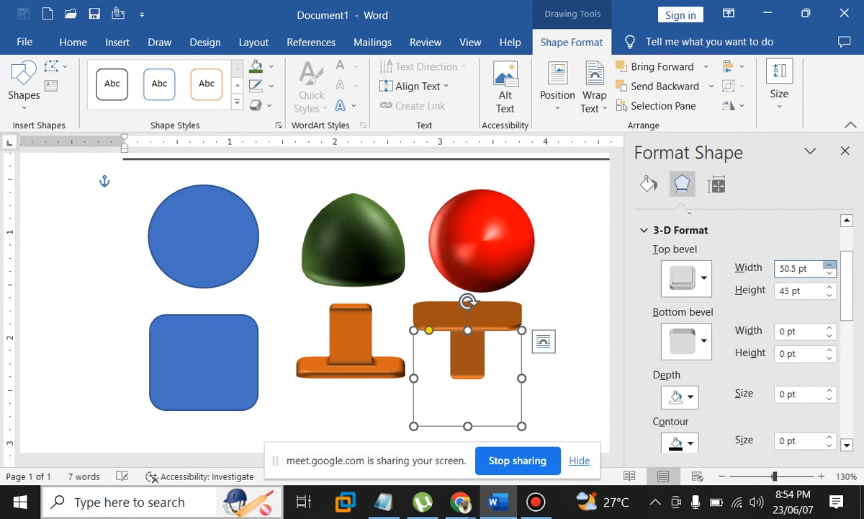
left_click(830, 264)
left_click(830, 273)
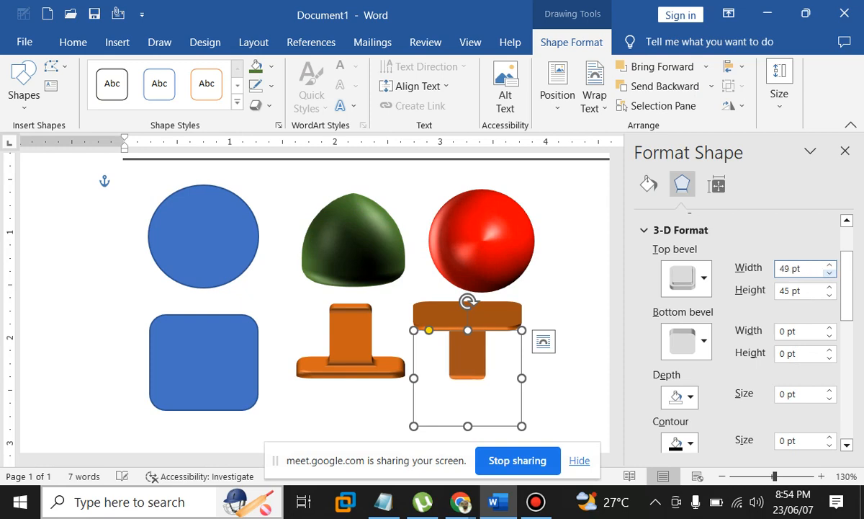
left_click(830, 273)
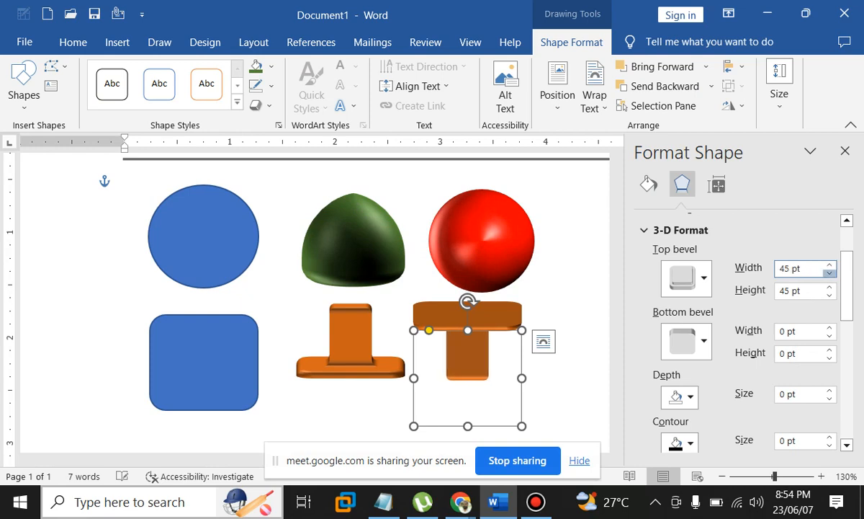
left_click(830, 273)
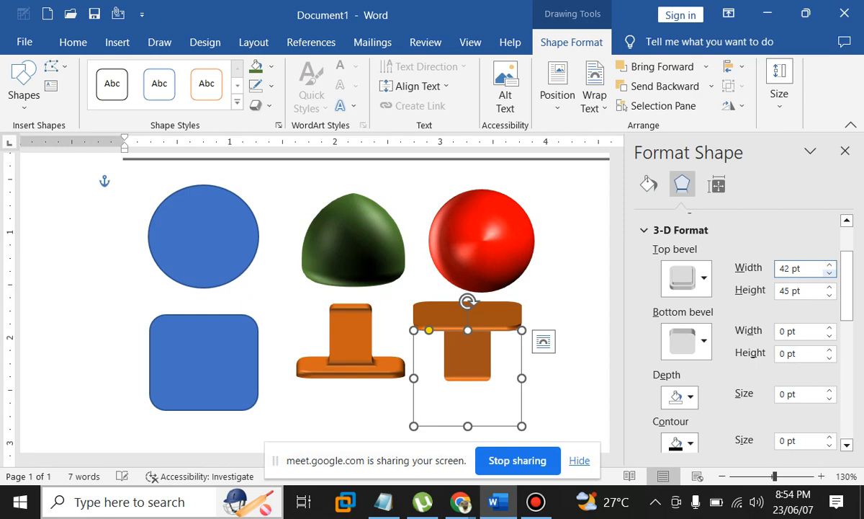
left_click(829, 287)
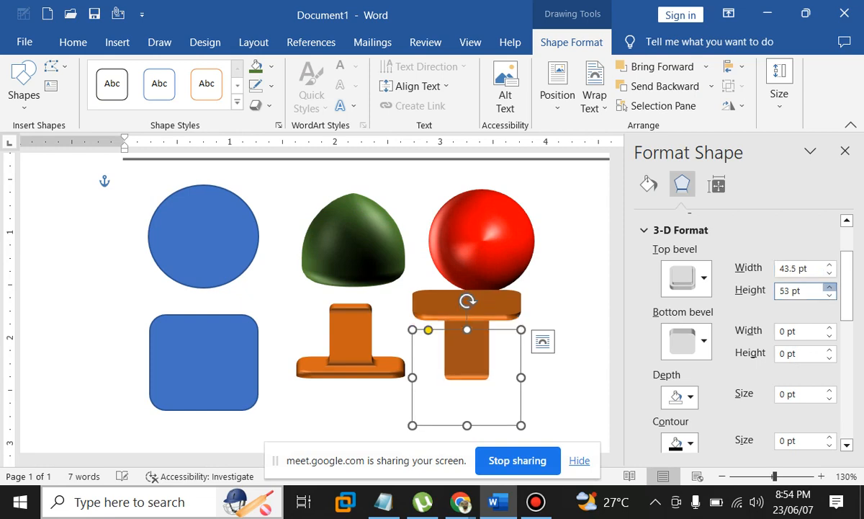
left_click(830, 287)
left_click(830, 287)
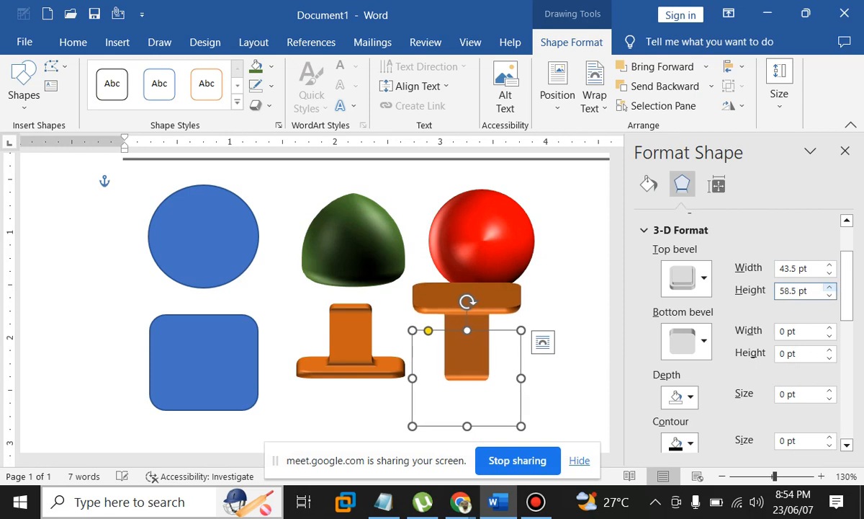
left_click(829, 294)
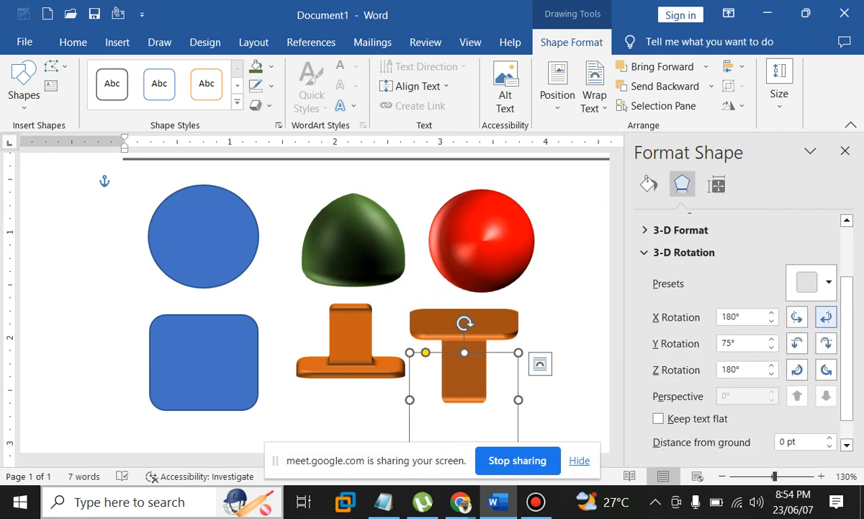
Rotate the red-ball pedestal to X 165.8°, Y 69.6°, Z 164.9° and bring up Shape Fill colours
left_click(826, 317)
left_click(826, 343)
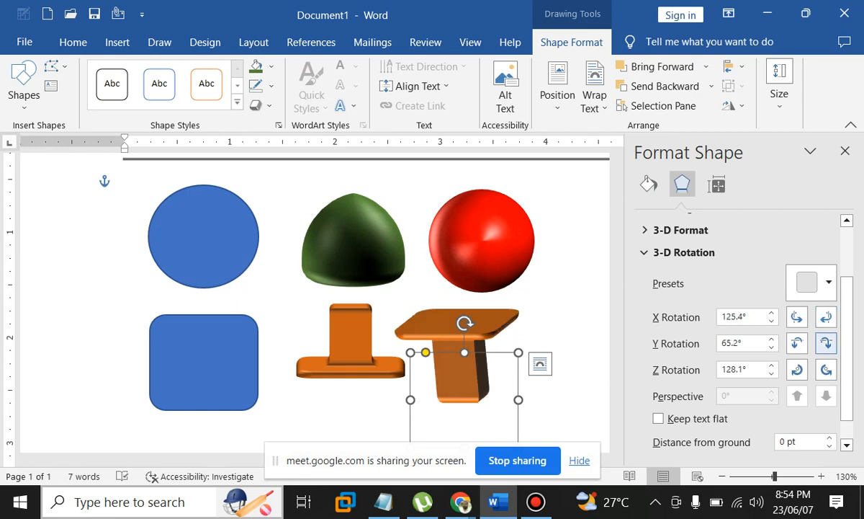
left_click(796, 317)
left_click(796, 317)
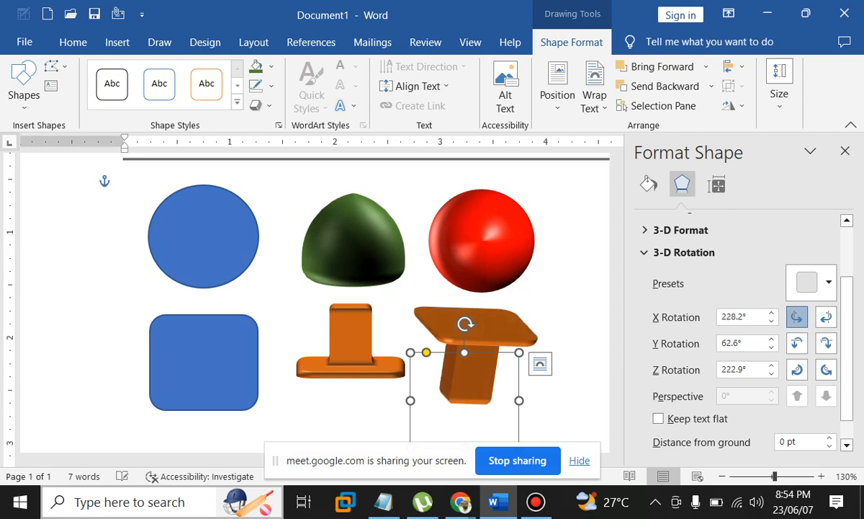
left_click(796, 317)
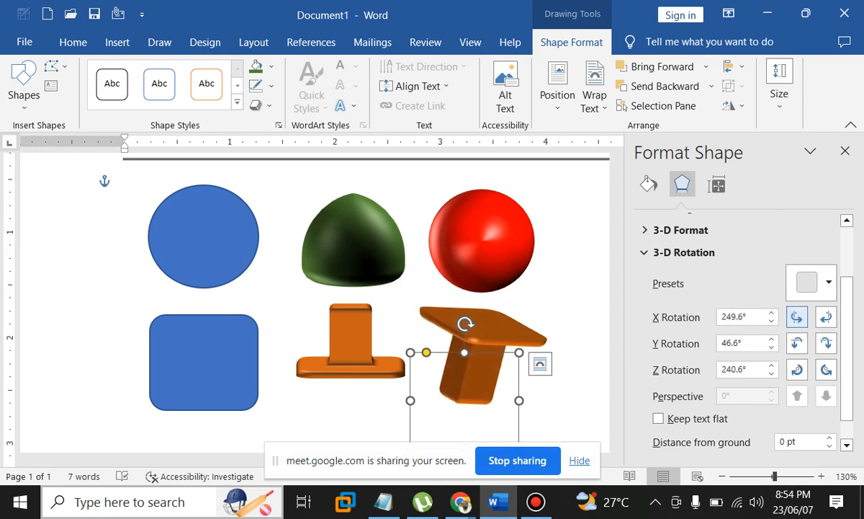
left_click(827, 317)
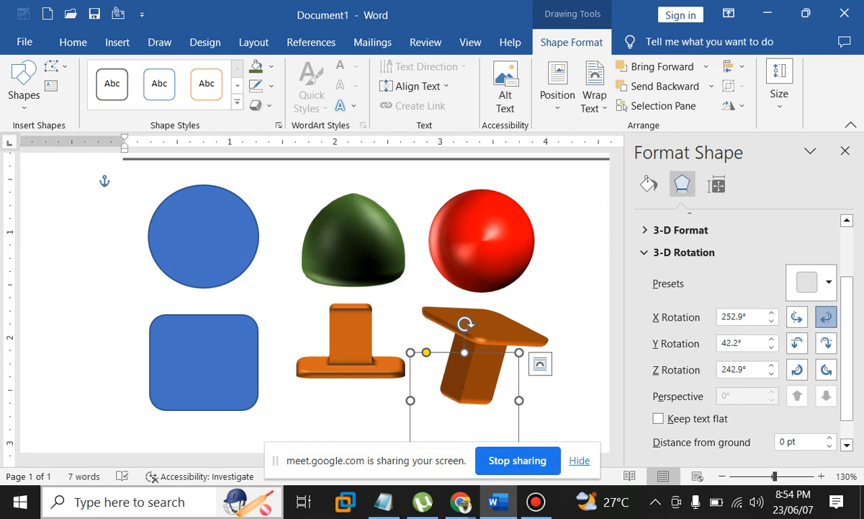
left_click(826, 316)
left_click_drag(468, 375, 470, 364)
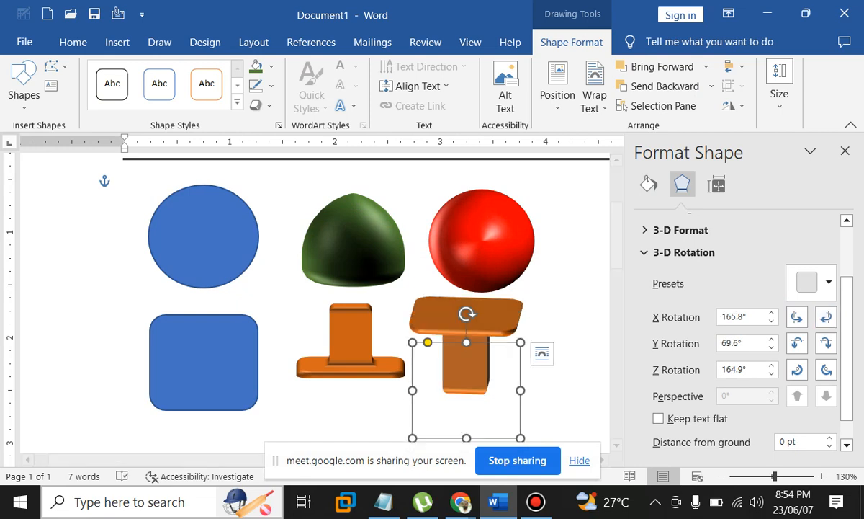
scroll(742, 335, "down", 1)
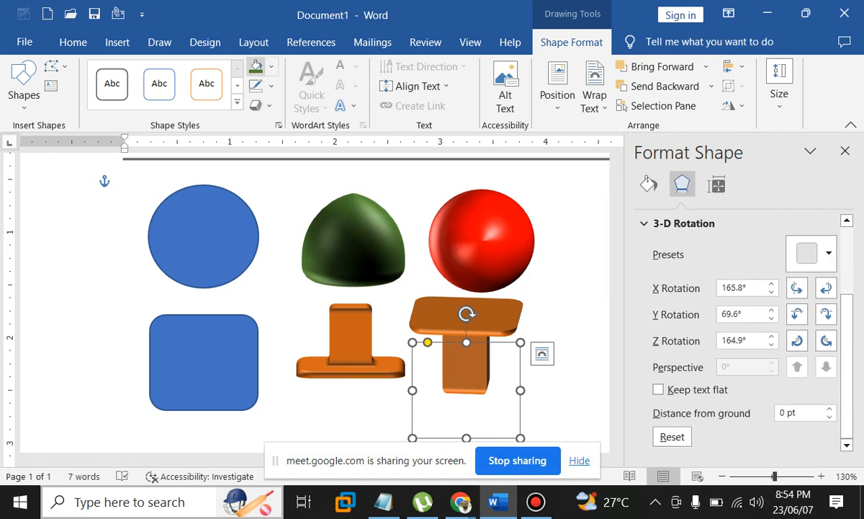
left_click(271, 66)
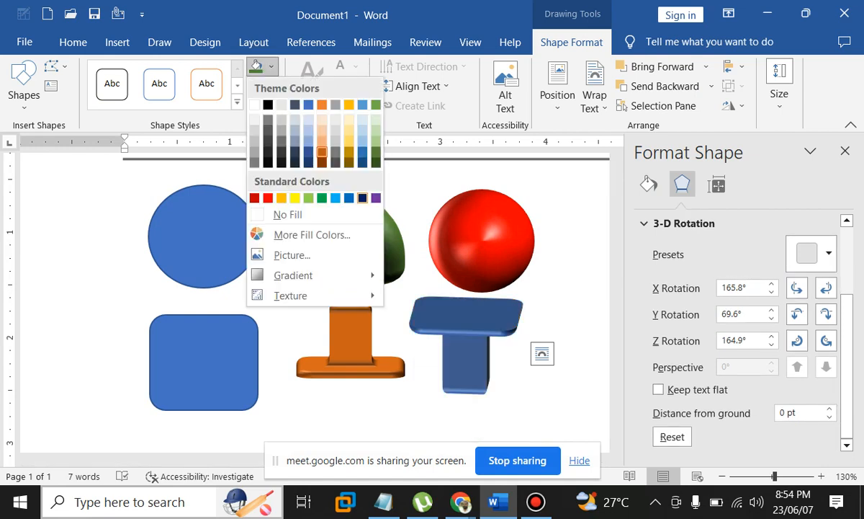
Fill the pedestal blue and give it an 18 pt blue glow
left_click(349, 198)
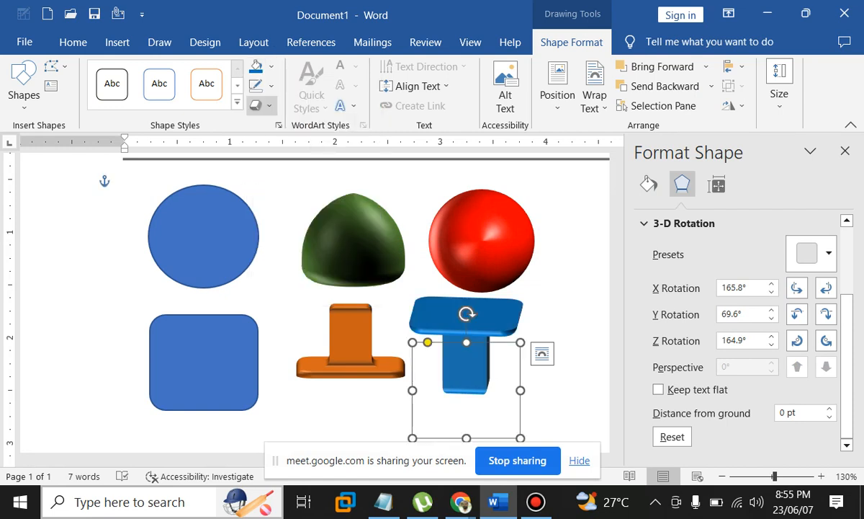
left_click(260, 105)
mouse_move(310, 250)
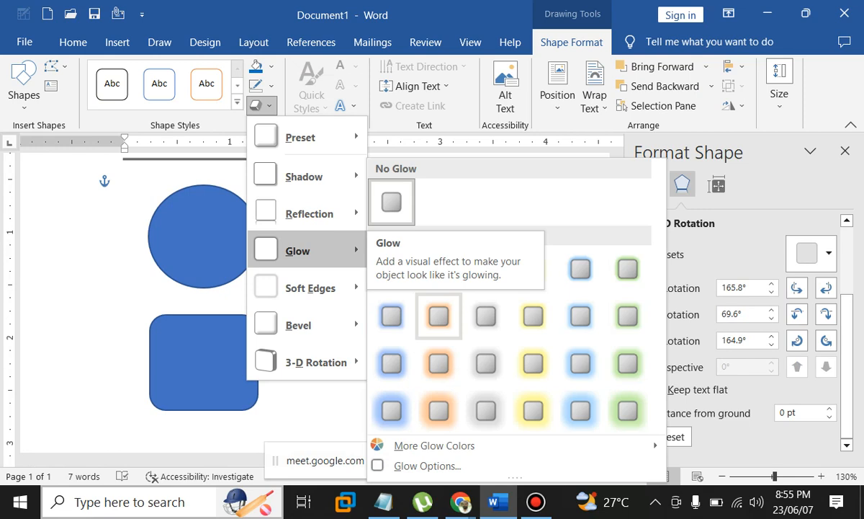
left_click(427, 466)
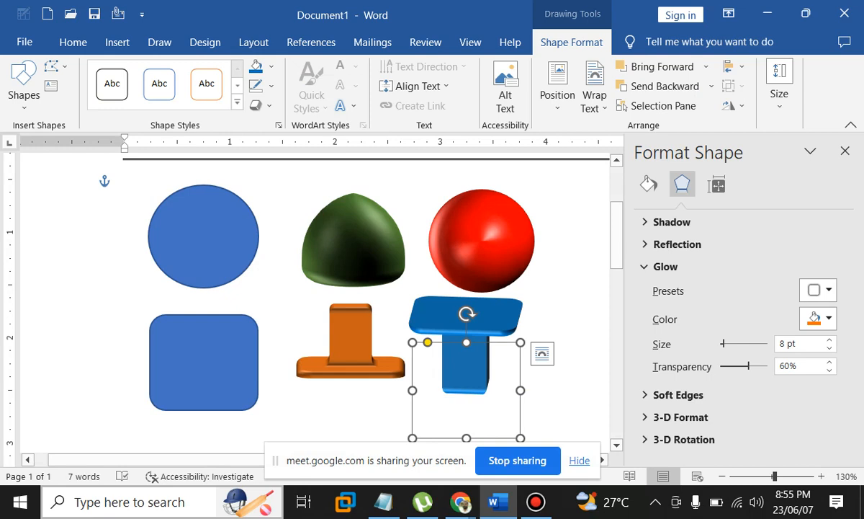
key("ctrl+z")
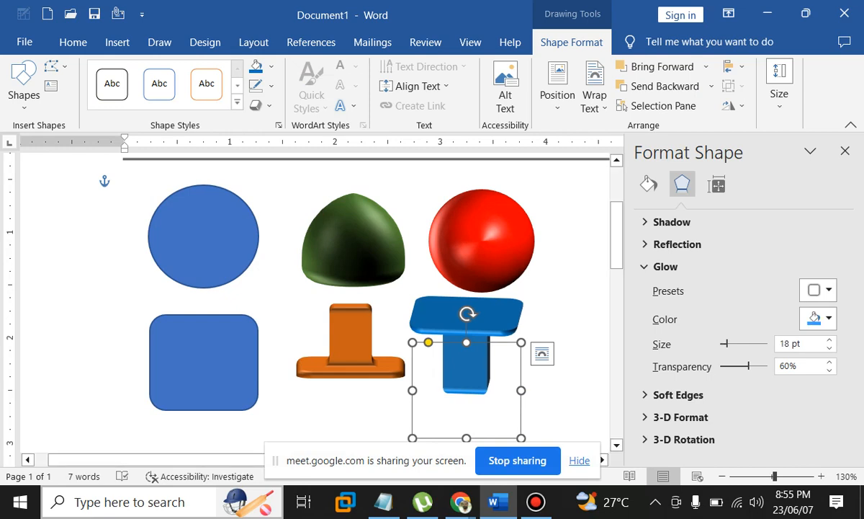
Nudge the blue pedestal right and back left, leaving the rotation presets unchanged
key("Right")
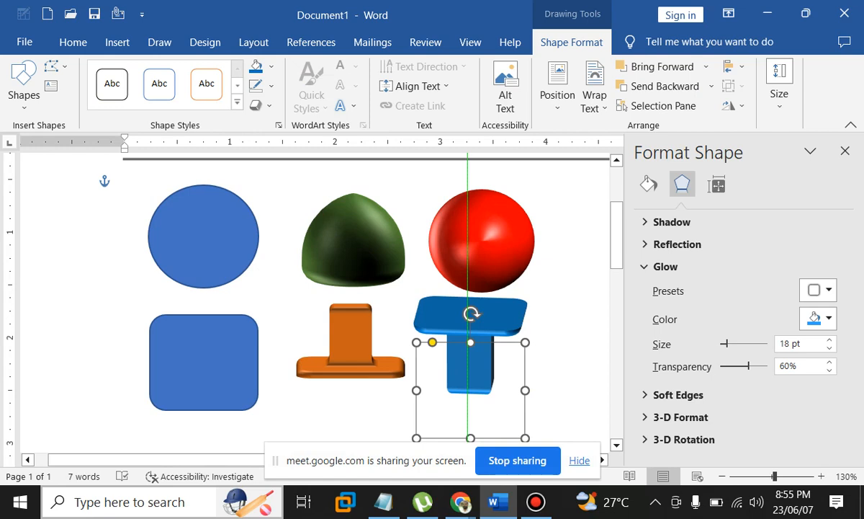
key("Left")
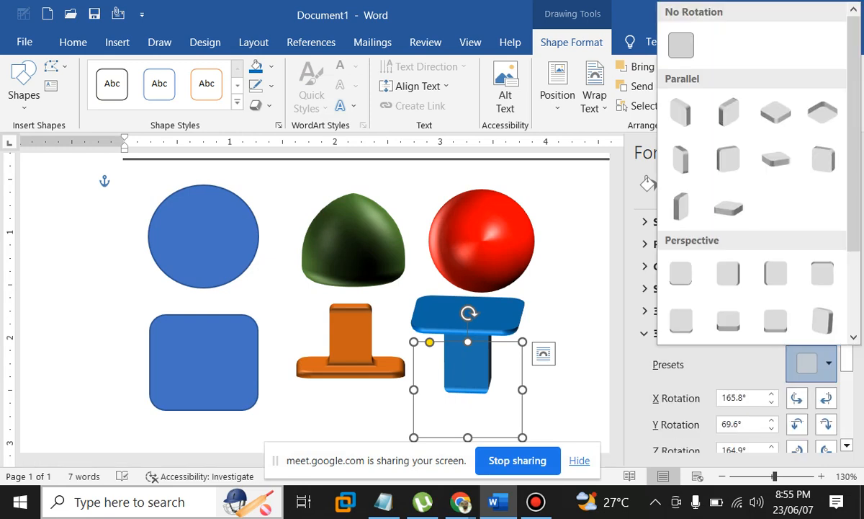
left_click(847, 359)
scroll(742, 324, "down", 3)
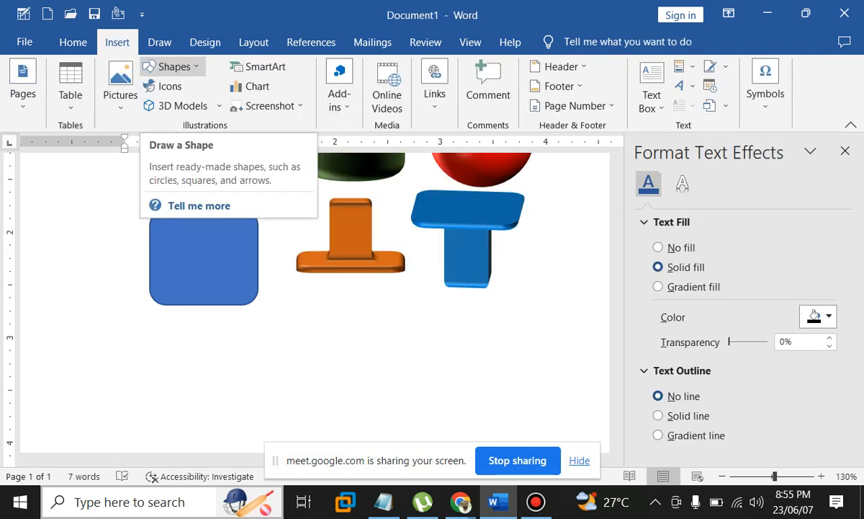
Draw a blue square below the rounded shape, try a copy to its right, then delete it
left_click(172, 66)
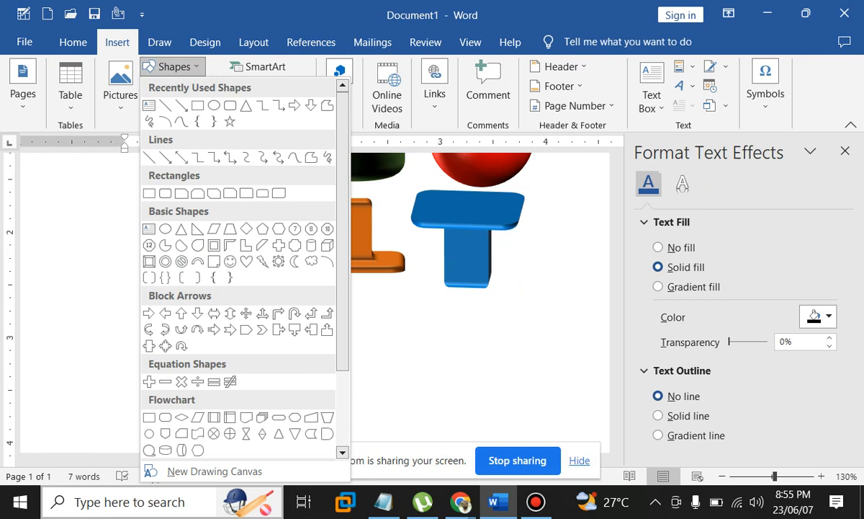
left_click(197, 105)
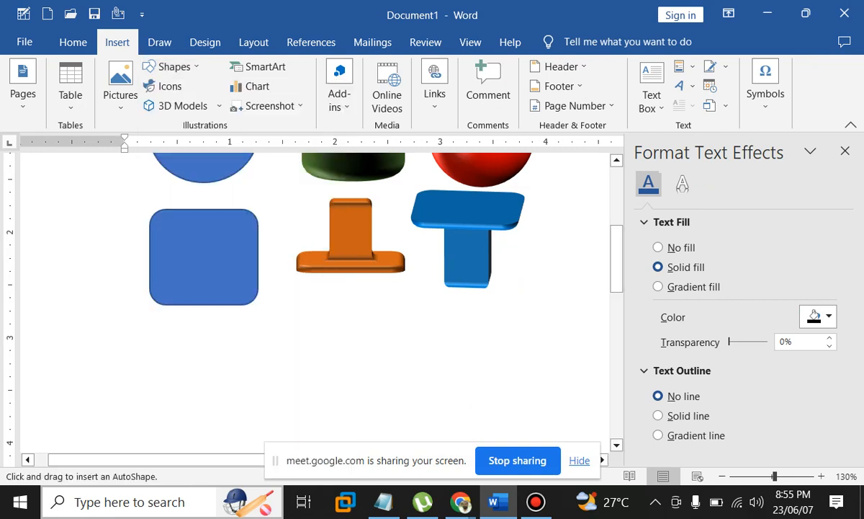
scroll(317, 299, "down", 3)
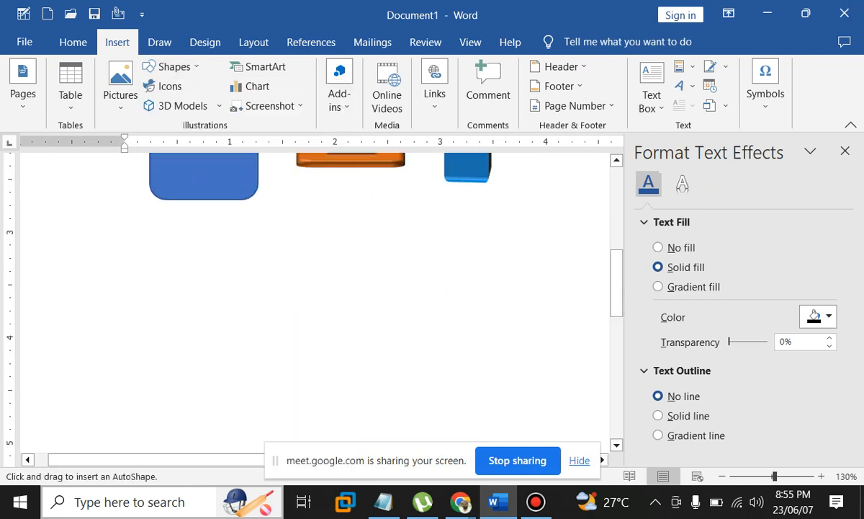
left_click_drag(159, 222, 173, 227)
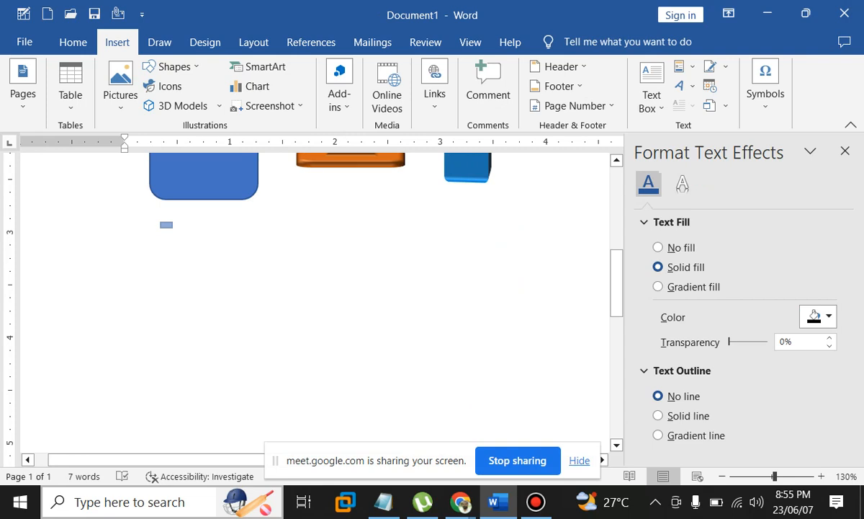
mouse_move(173, 227)
left_mouse_down()
mouse_move(265, 310)
mouse_move(196, 257)
mouse_move(216, 277)
left_mouse_up()
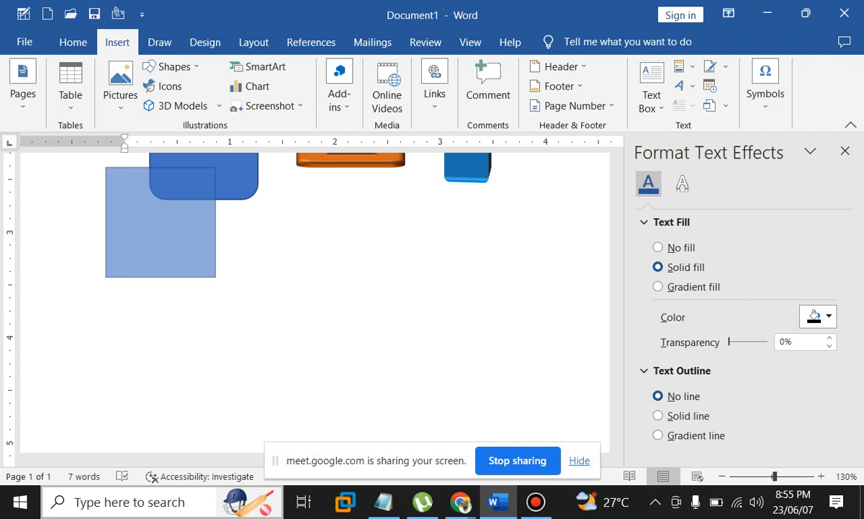
left_click_drag(215, 277, 212, 273)
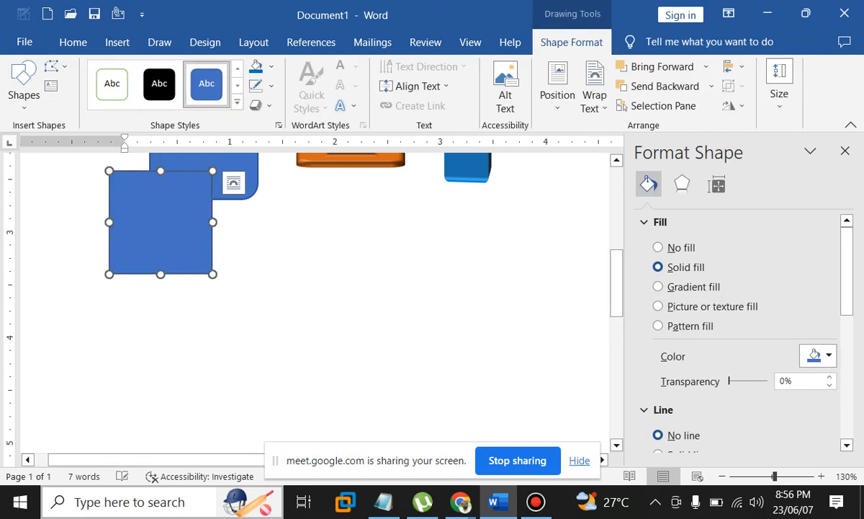
left_click_drag(160, 222, 204, 266)
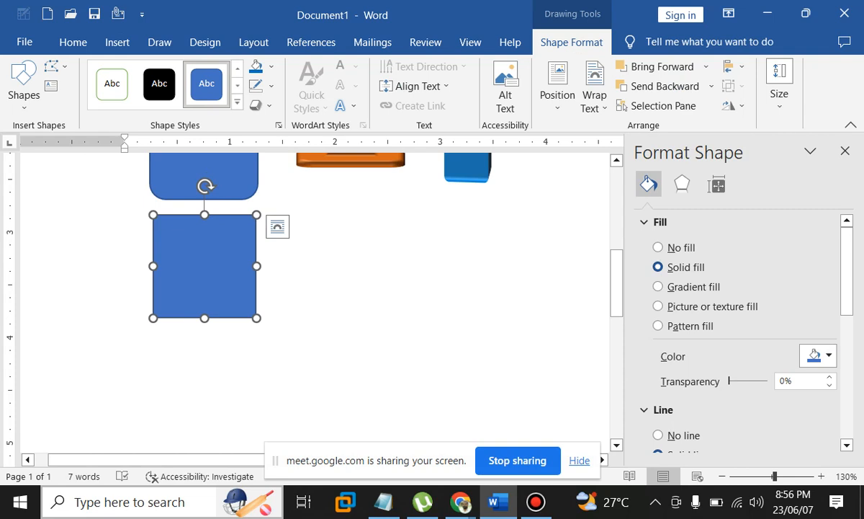
left_click_drag(204, 266, 358, 266)
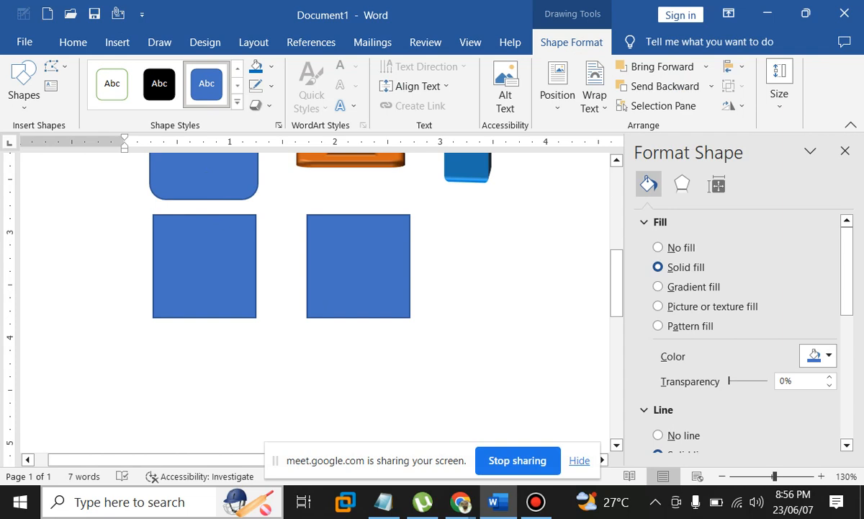
left_click_drag(358, 266, 358, 266)
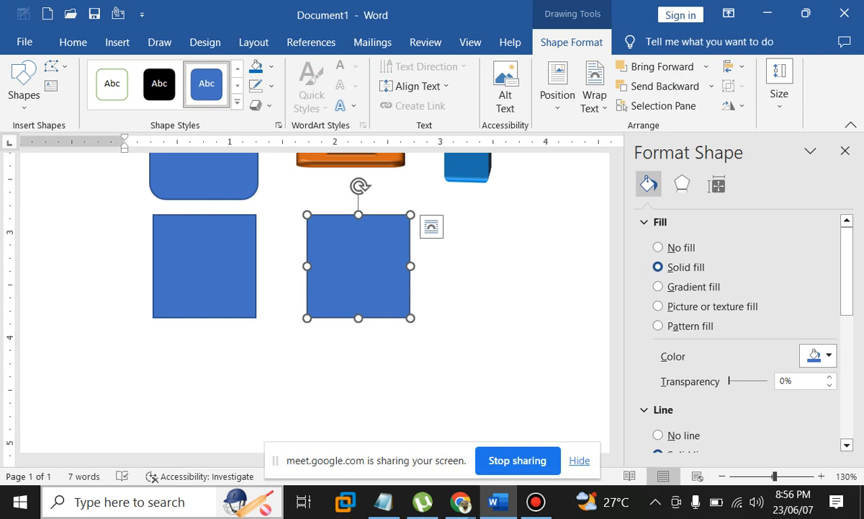
key("Delete")
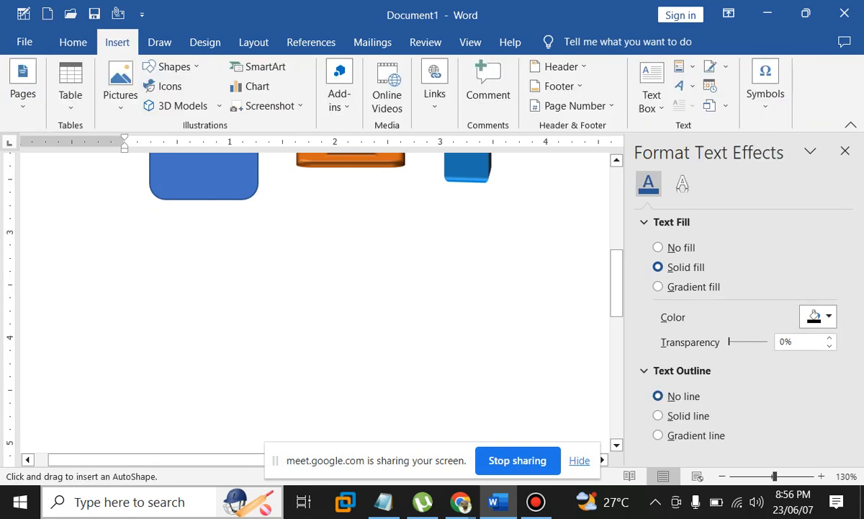
Redraw a blue square below the rounded shape and Ctrl-drag a copy to its right
left_click_drag(149, 216, 432, 311)
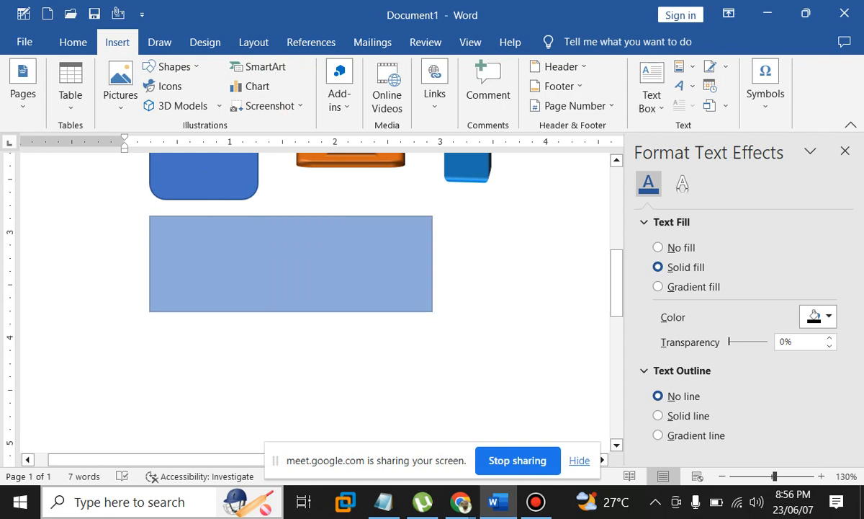
left_click_drag(432, 311, 433, 311)
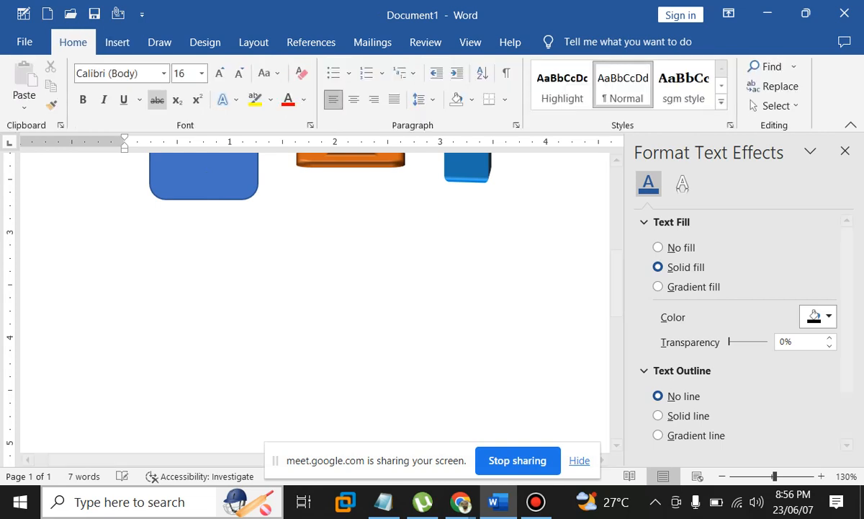
left_click(118, 42)
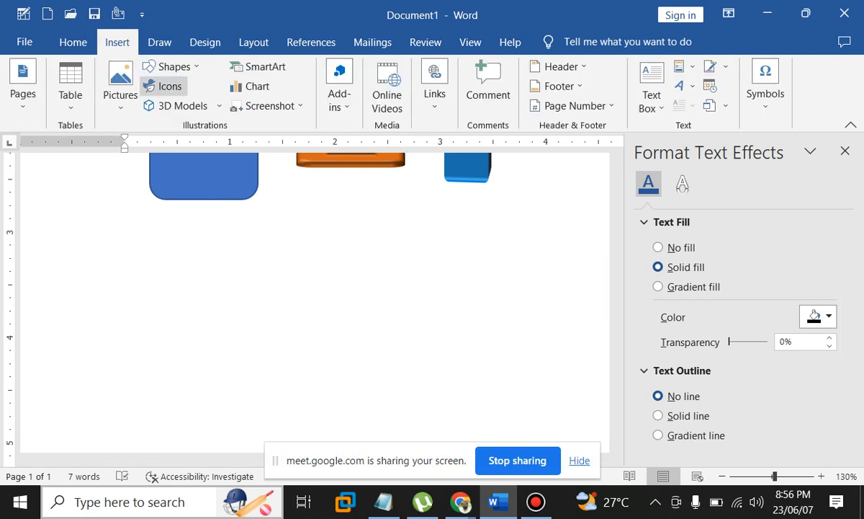
left_click(173, 66)
left_click(198, 105)
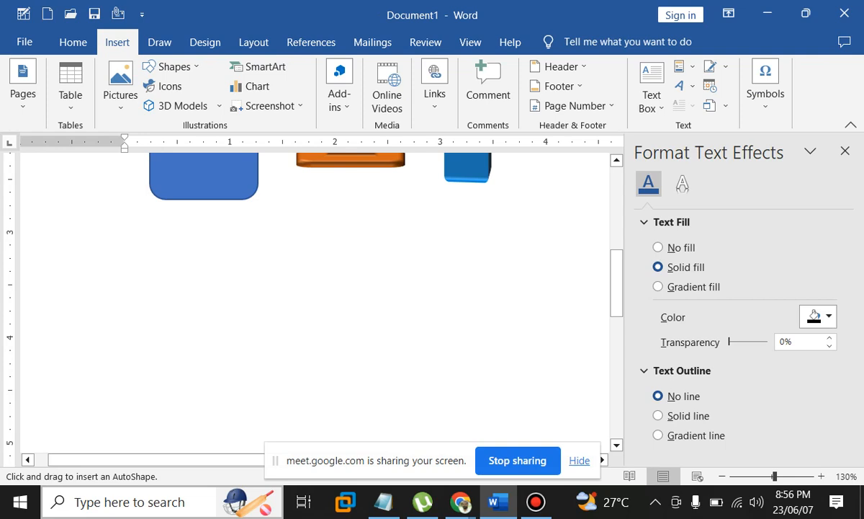
left_click_drag(118, 174, 209, 264)
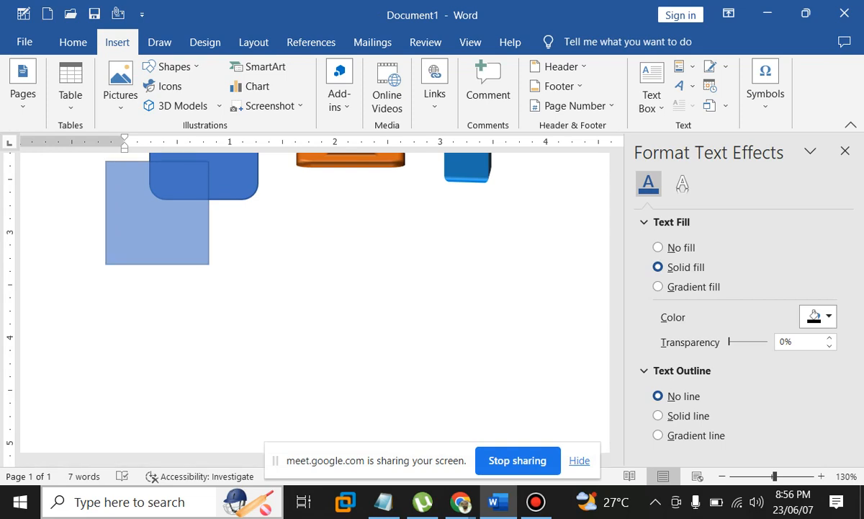
left_click_drag(209, 264, 258, 313)
left_click_drag(207, 263, 355, 262)
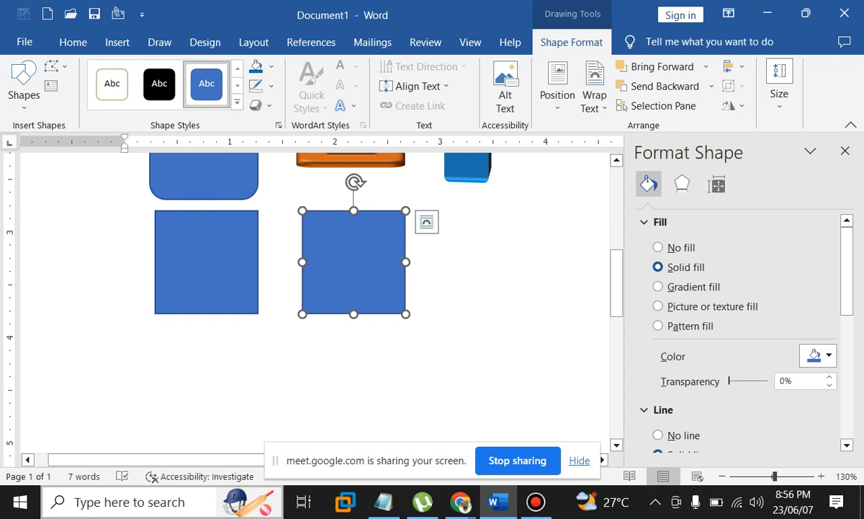
With Edit Points, pull the right square's top-right corner inward and delete the extra point, leaving a right triangle
scroll(352, 263, "up", 5)
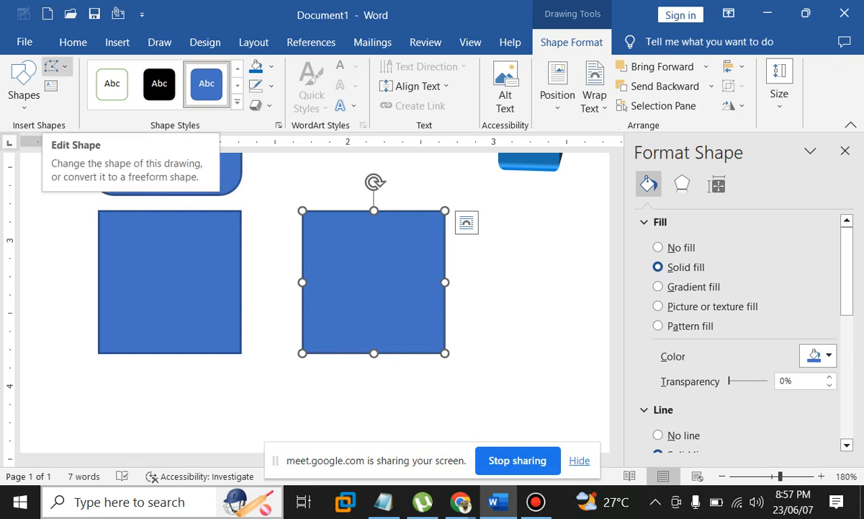
left_click(54, 66)
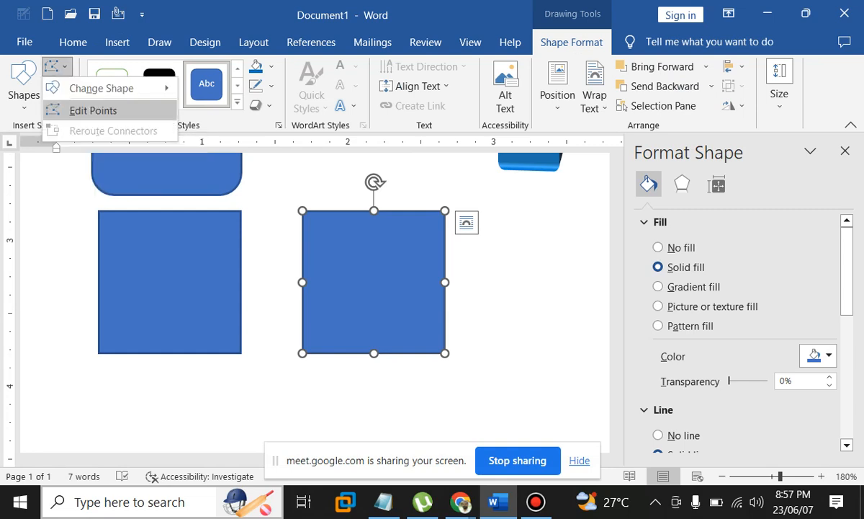
left_click(92, 110)
left_click(444, 211)
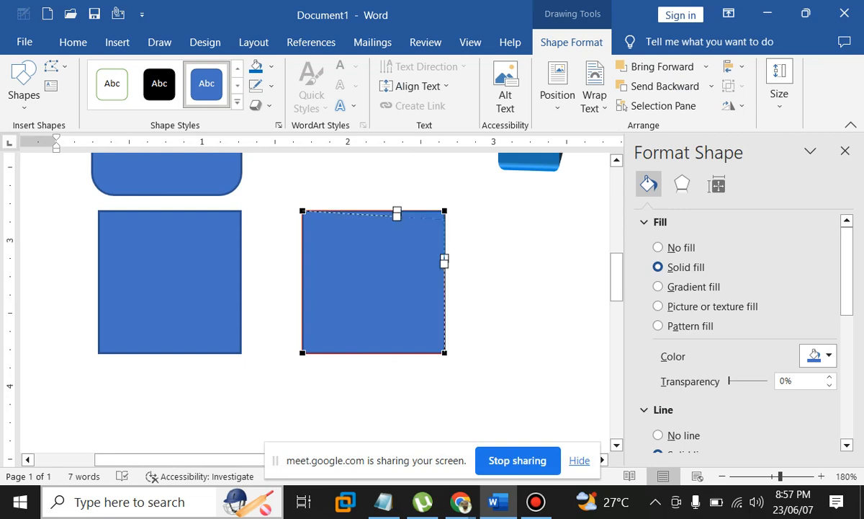
left_click_drag(445, 216, 404, 276)
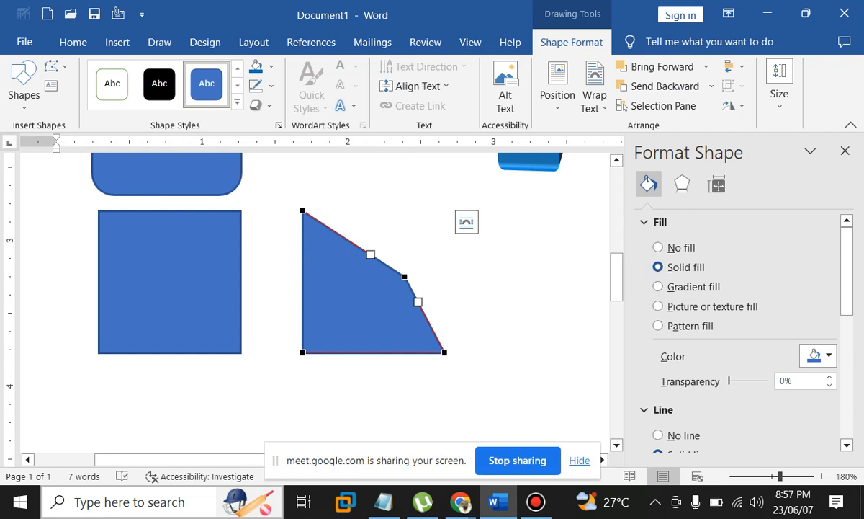
left_click_drag(404, 276, 417, 245)
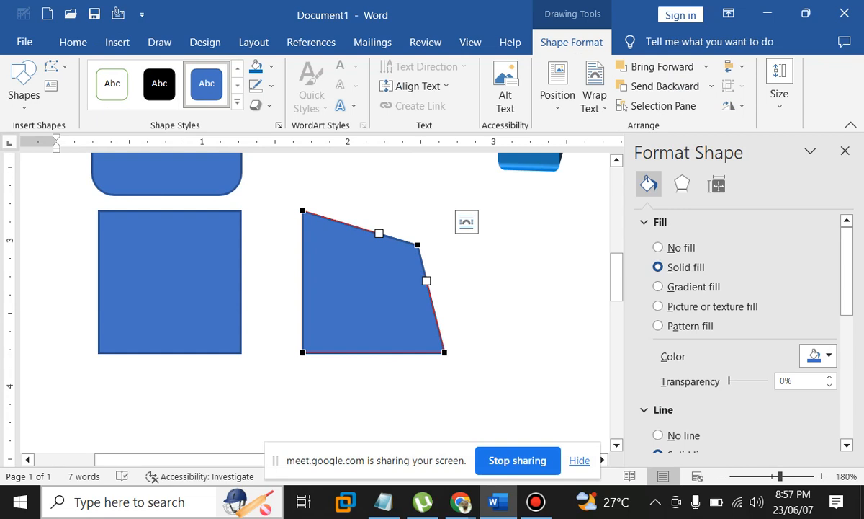
right_click(417, 245)
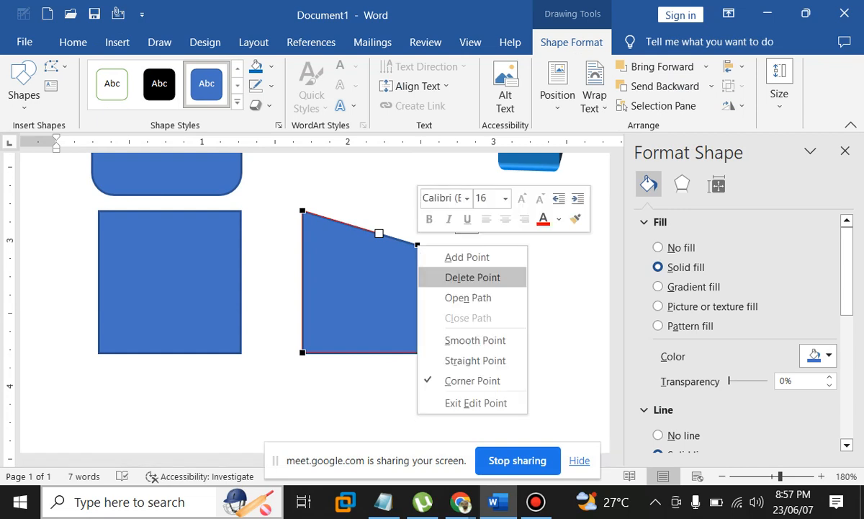
left_click(473, 276)
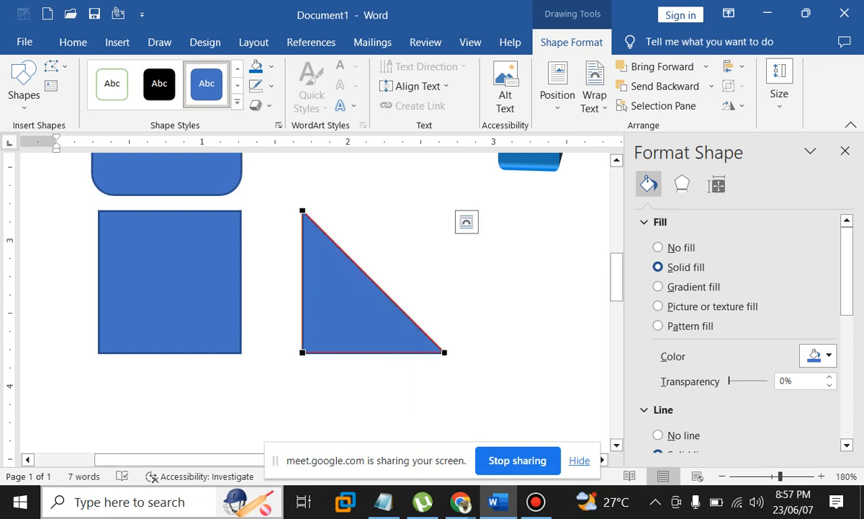
Bend the triangle's long edge with its curve handles into a quarter-circle arc
left_click(303, 211)
left_click_drag(350, 257, 409, 214)
left_click(444, 352)
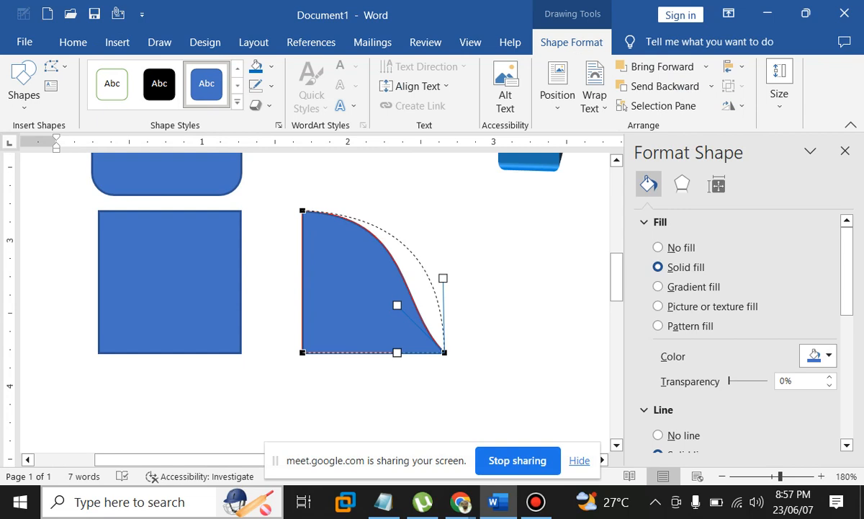
left_click_drag(443, 278, 445, 278)
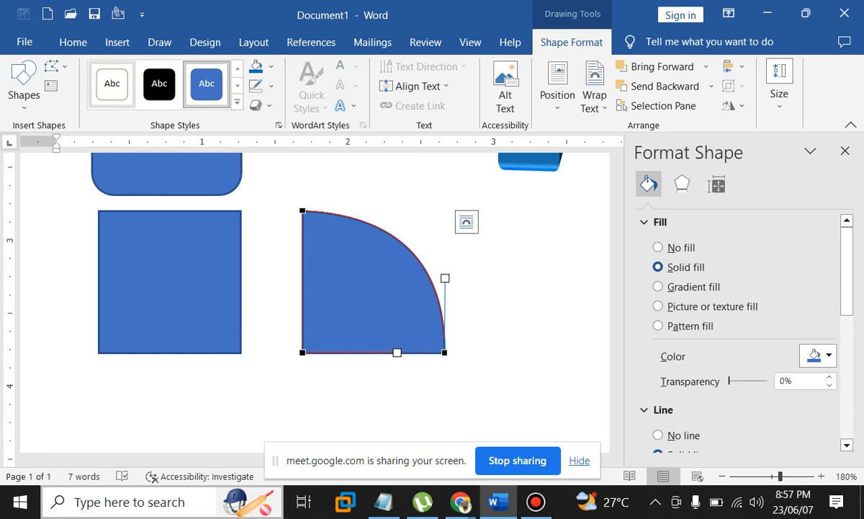
left_click(502, 306)
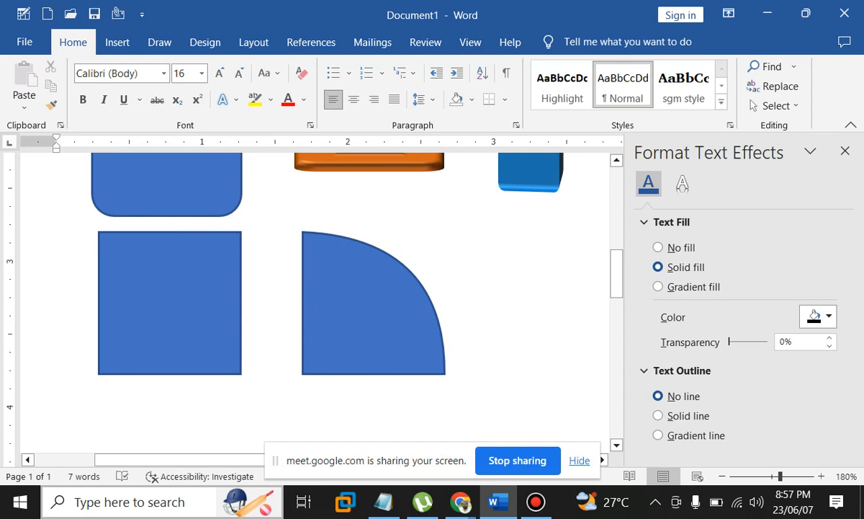
Ctrl-drag a copy of the quarter-circle to the right, level with the original, and start Edit Points on it
left_click_drag(195, 460, 275, 460)
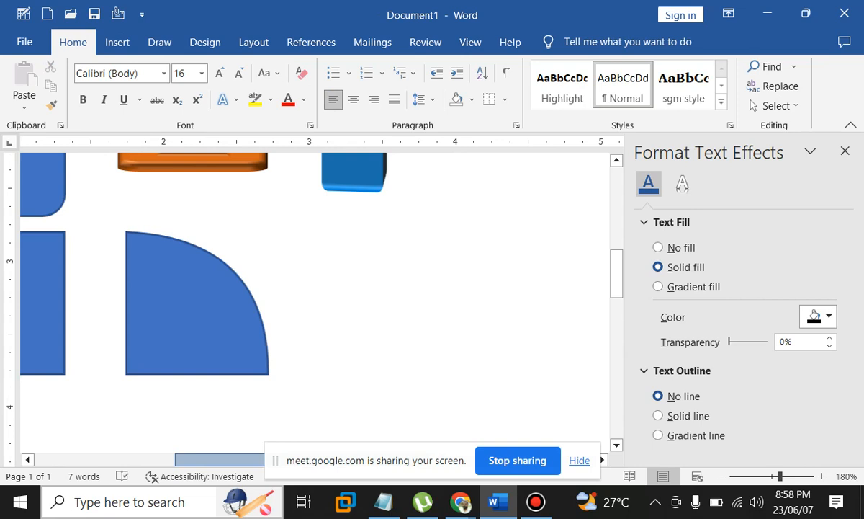
left_click(193, 309)
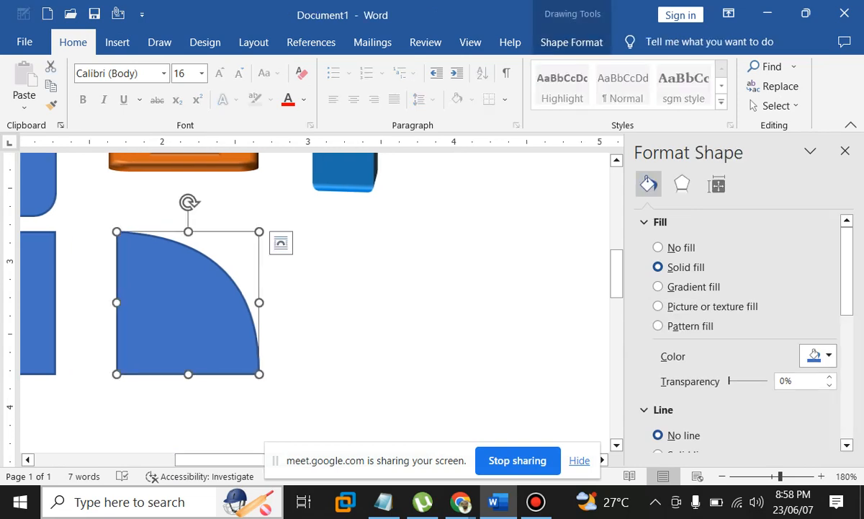
left_click_drag(189, 310, 344, 310)
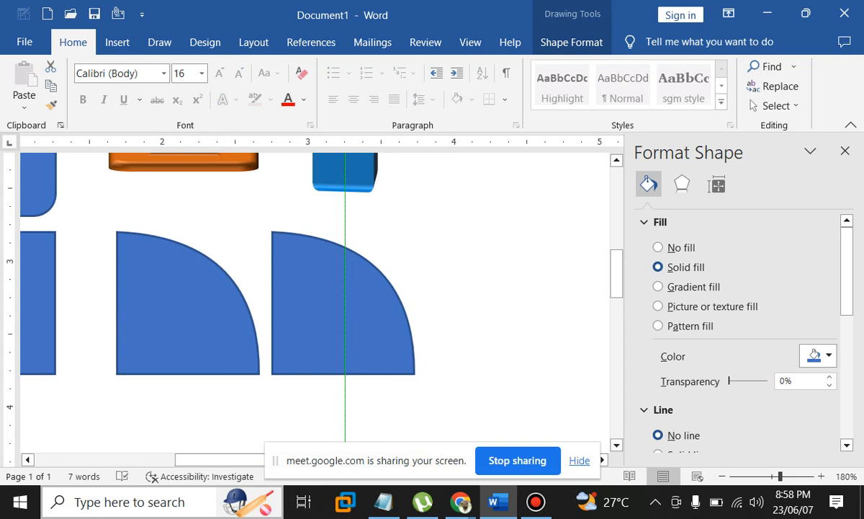
left_click_drag(344, 310, 376, 309)
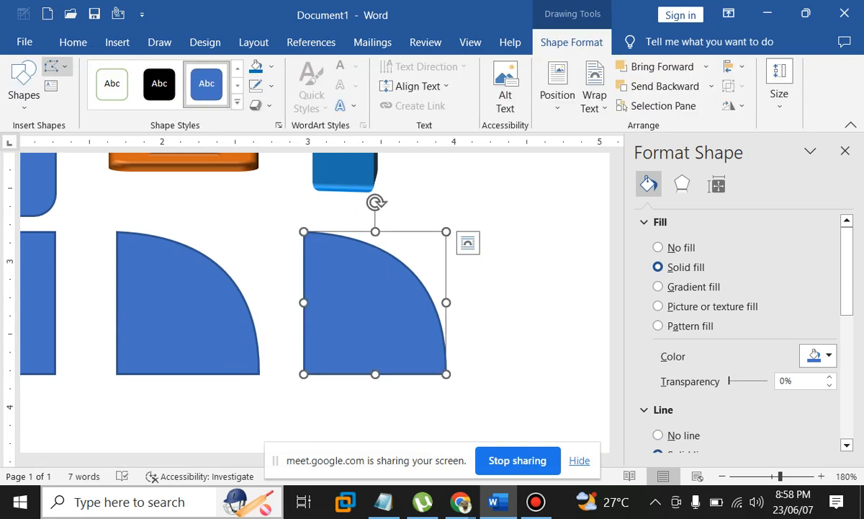
left_click(57, 66)
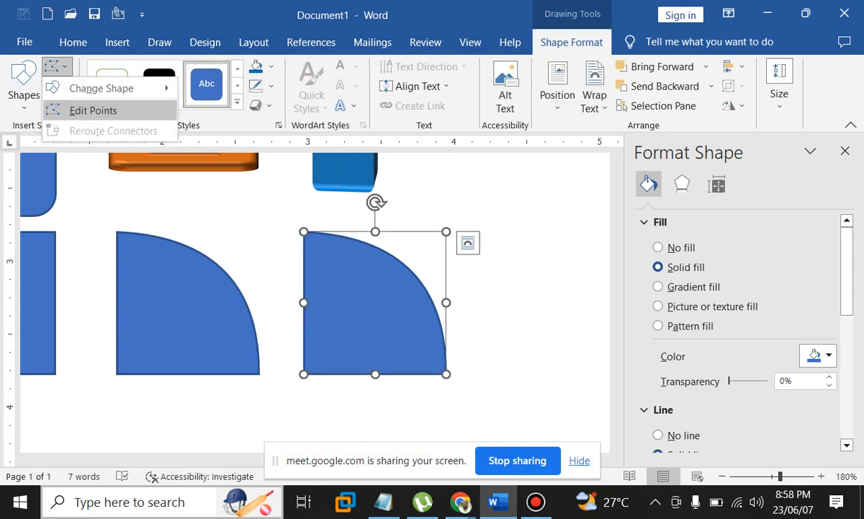
left_click(93, 110)
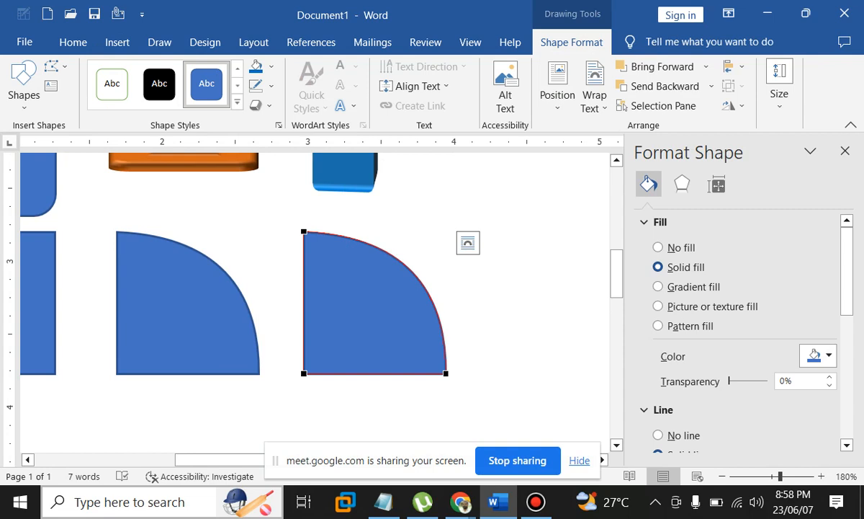
Make the quarter-circle's bottom-right point a Straight Point; try a top-vertex change, then undo it
right_click(446, 301)
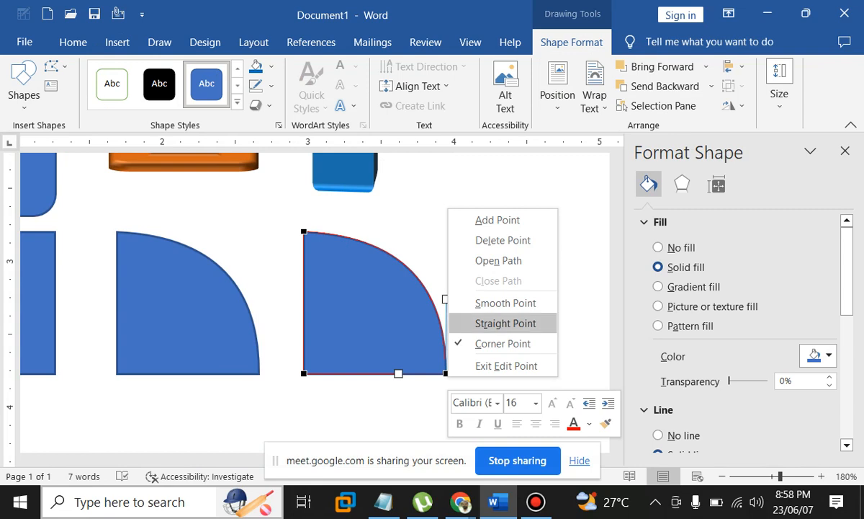
left_click(505, 323)
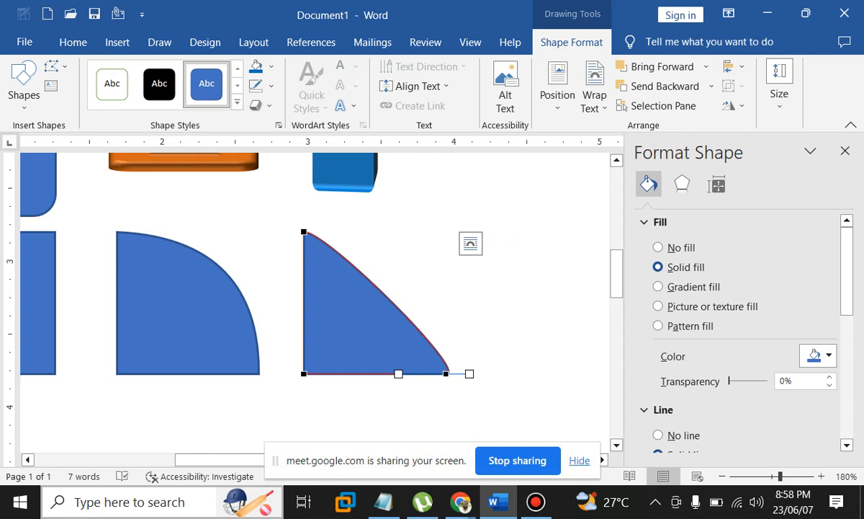
right_click(304, 231)
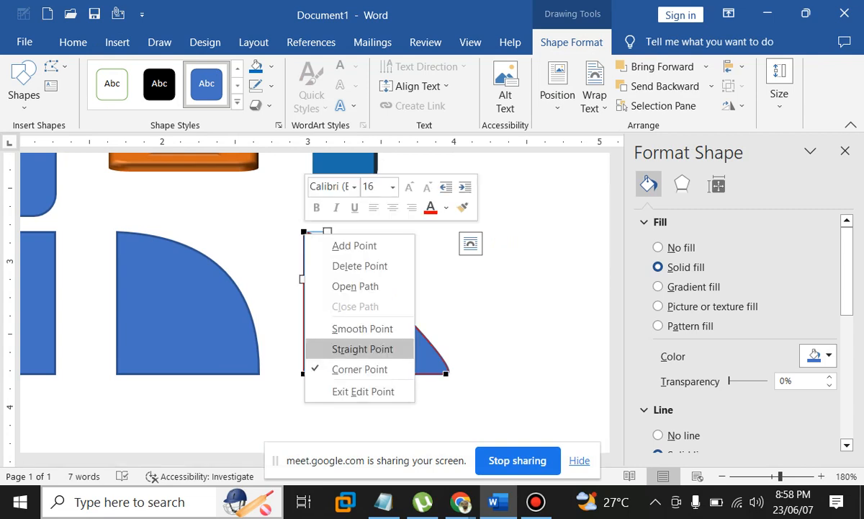
left_click(357, 347)
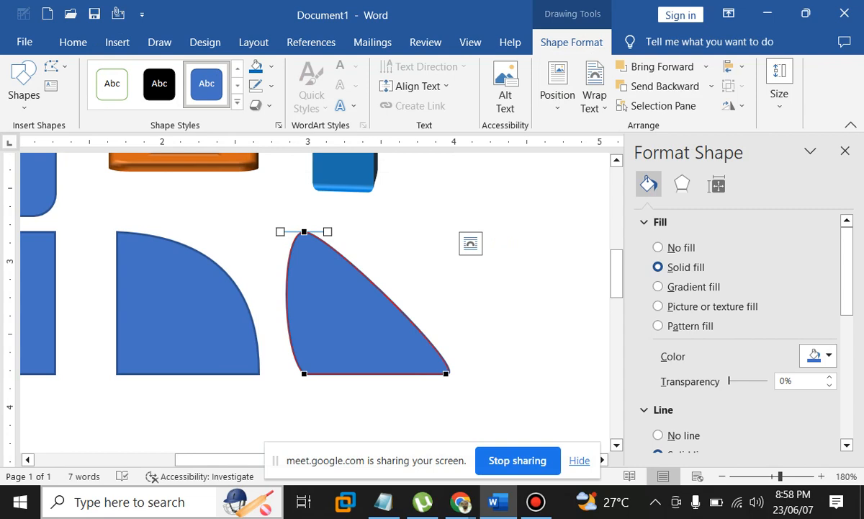
key("ctrl+z")
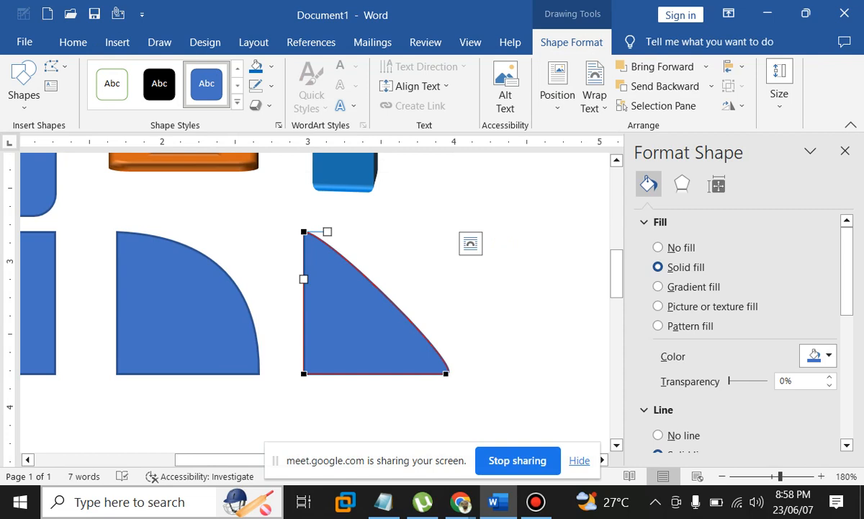
key("ctrl+z")
In Edit Points, set the triangle's bottom-right point to Corner Point and bulge the right edge outward
left_click(515, 309)
scroll(315, 302, "down", 6)
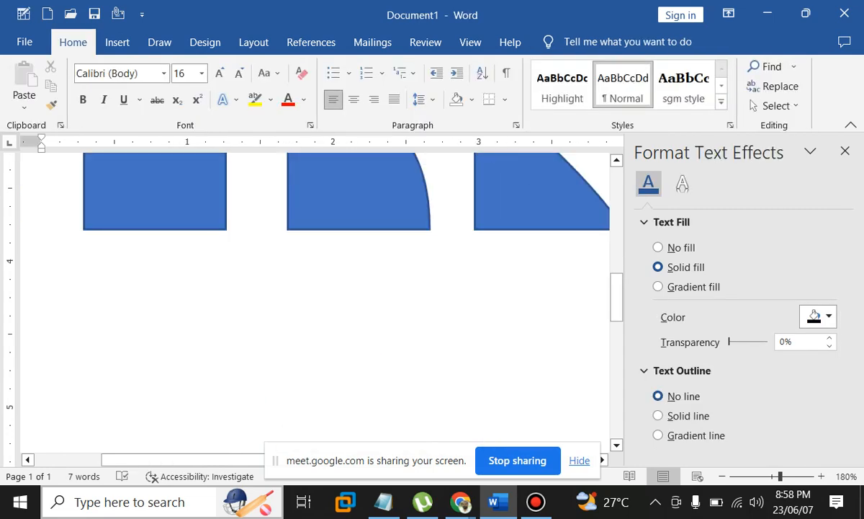
scroll(314, 303, "up", 2)
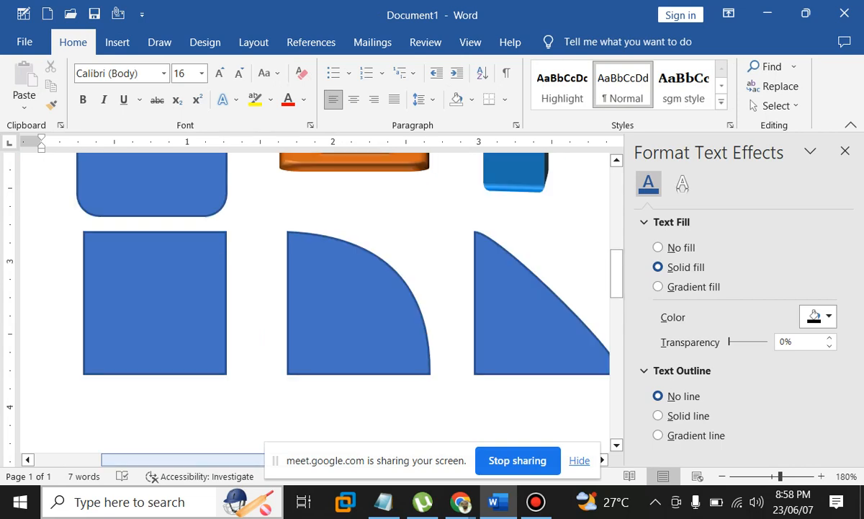
left_click(515, 317)
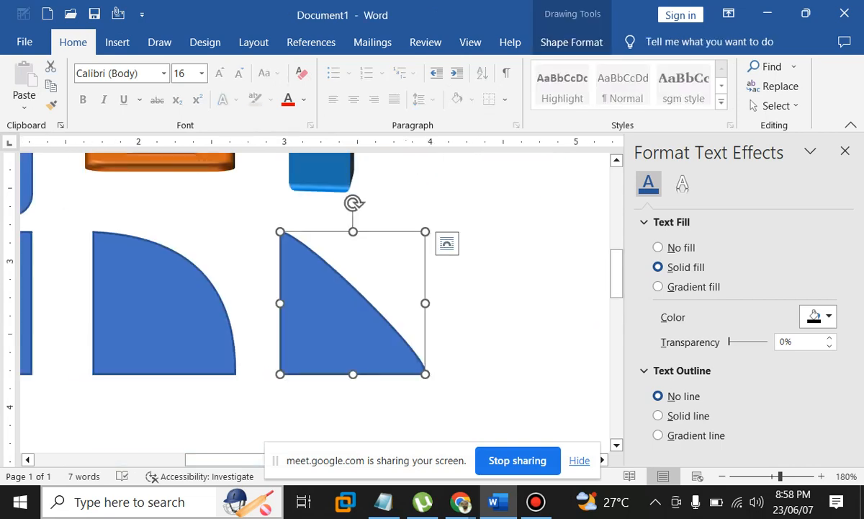
left_click(389, 332)
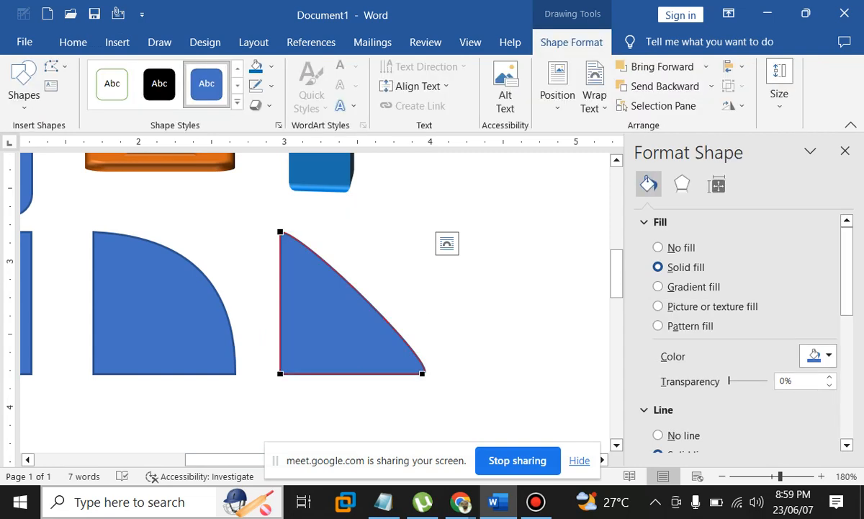
left_click(422, 374)
right_click(422, 374)
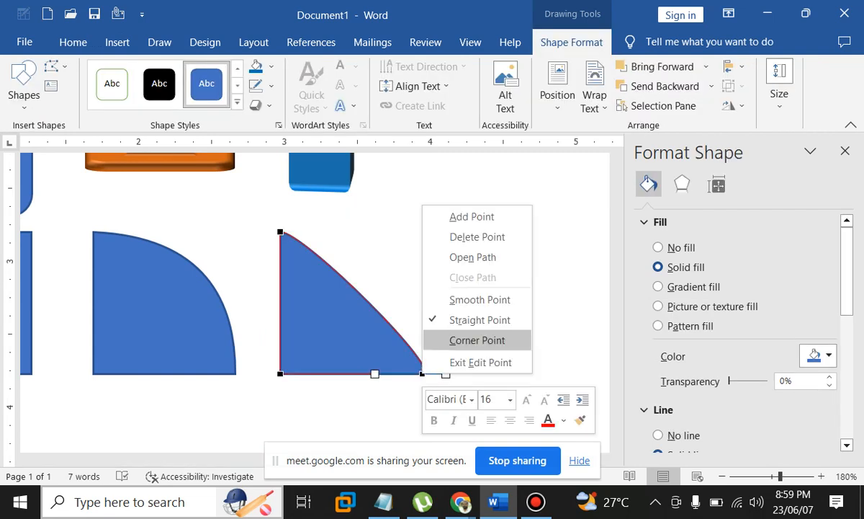
left_click(477, 340)
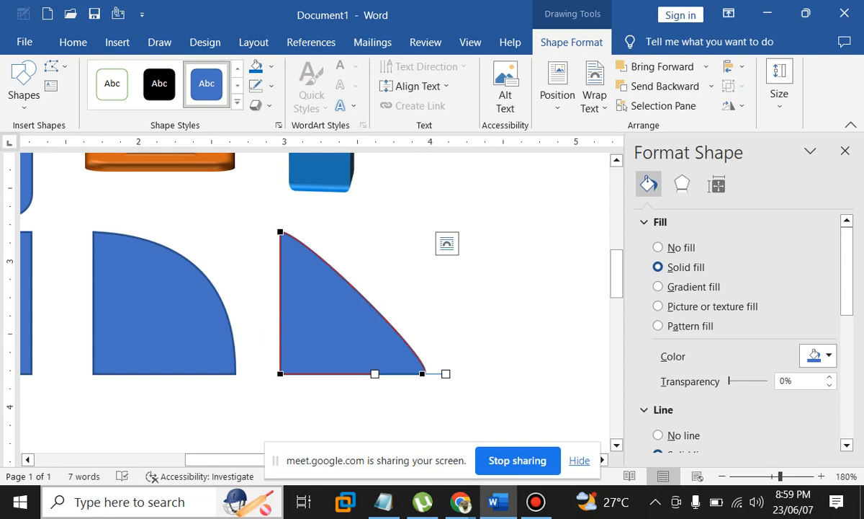
left_click_drag(446, 373, 434, 305)
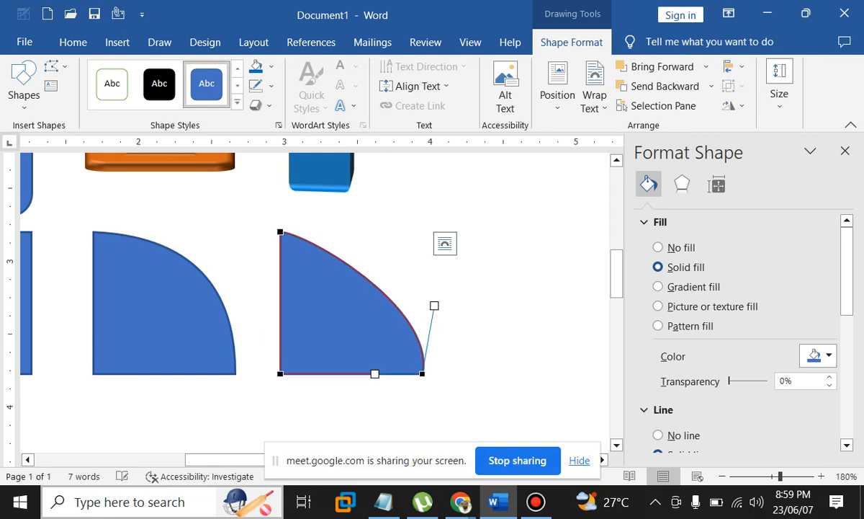
Smooth the upper-right vertex and make the top edge a Straight Segment
right_click(392, 303)
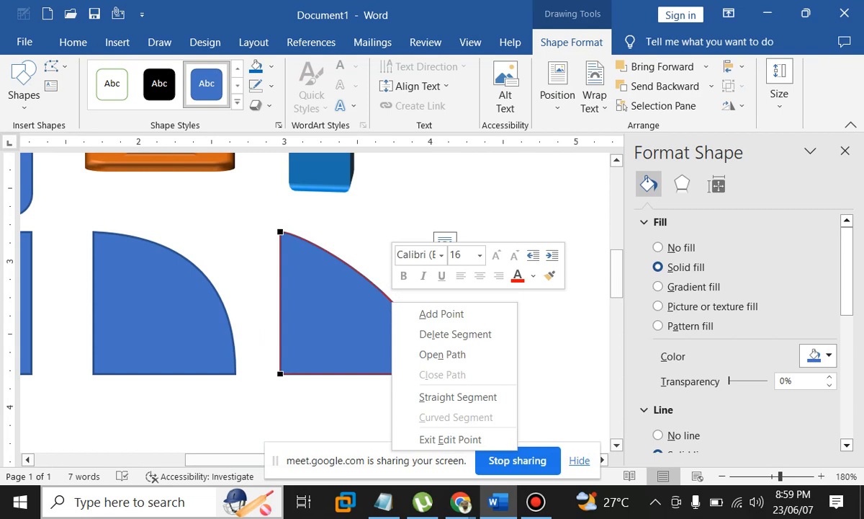
right_click(422, 266)
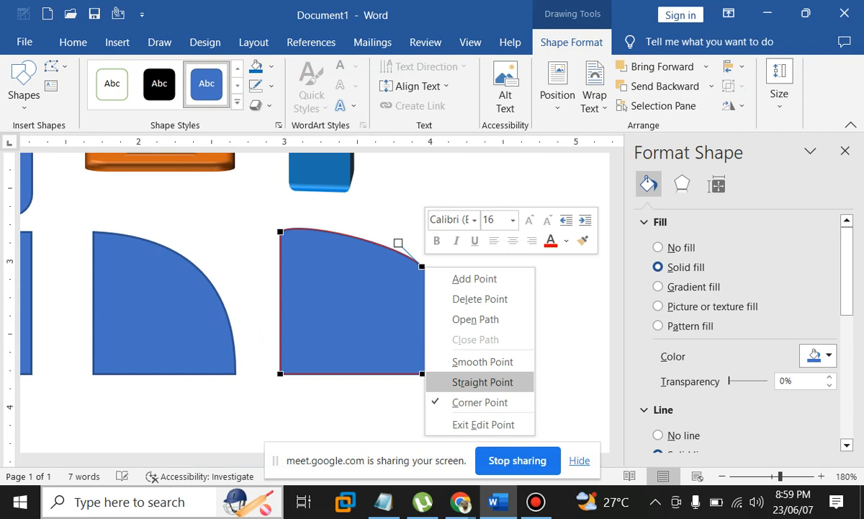
left_click(482, 382)
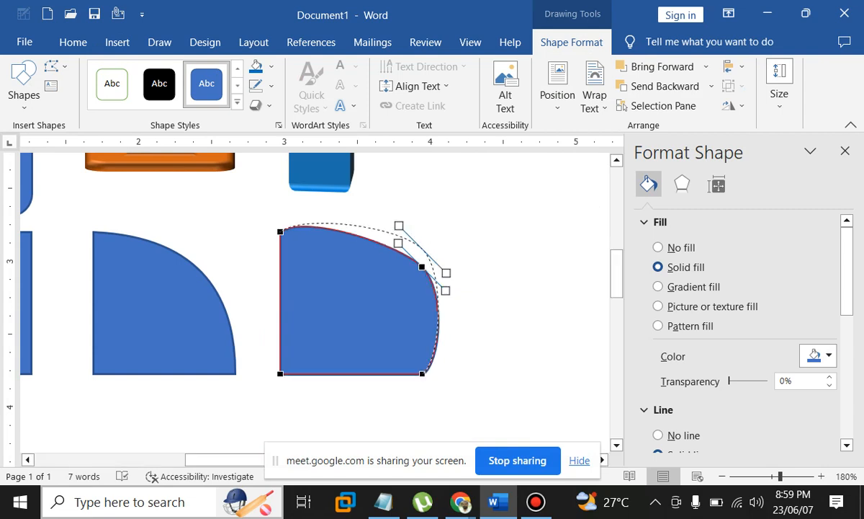
right_click(367, 220)
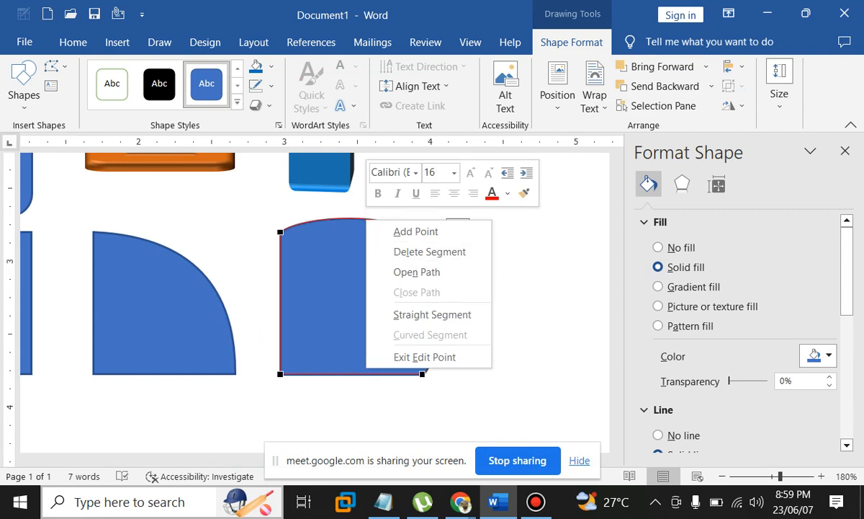
left_click(432, 314)
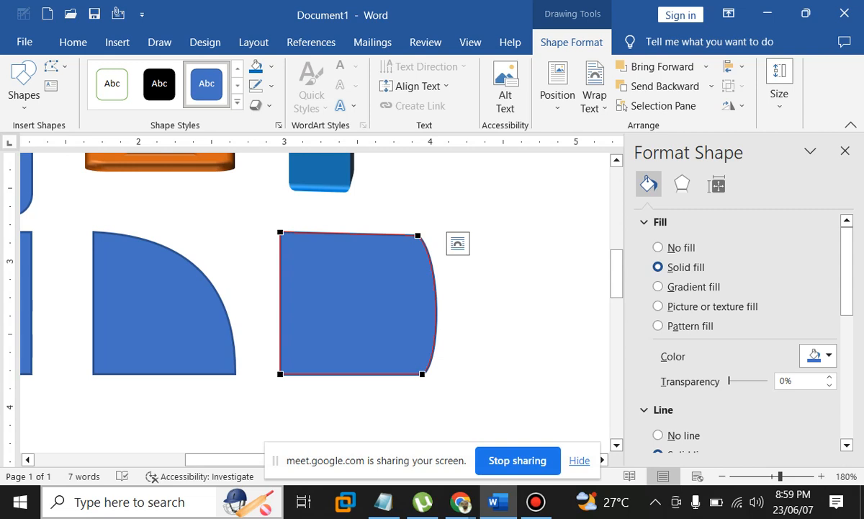
Straighten the right edge, drag the top-right corner outward, and exit Edit Points
key("ctrl+z")
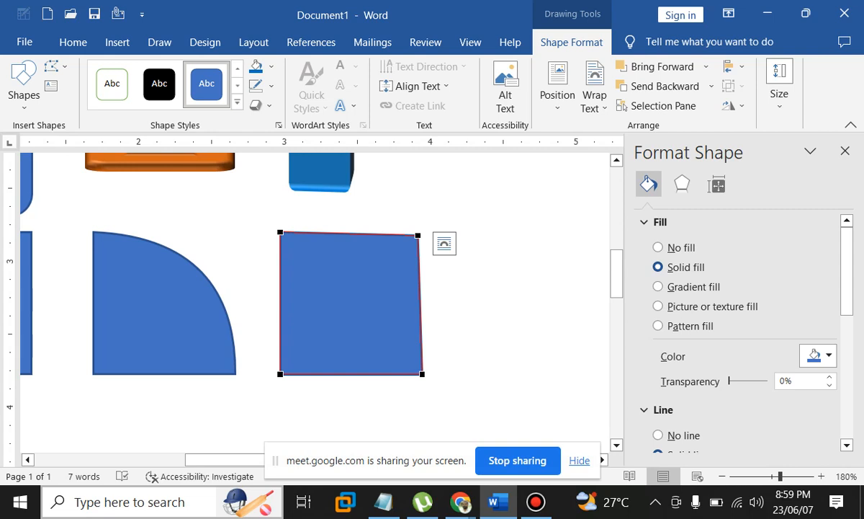
left_click_drag(418, 235, 464, 227)
left_click_drag(450, 277, 464, 301)
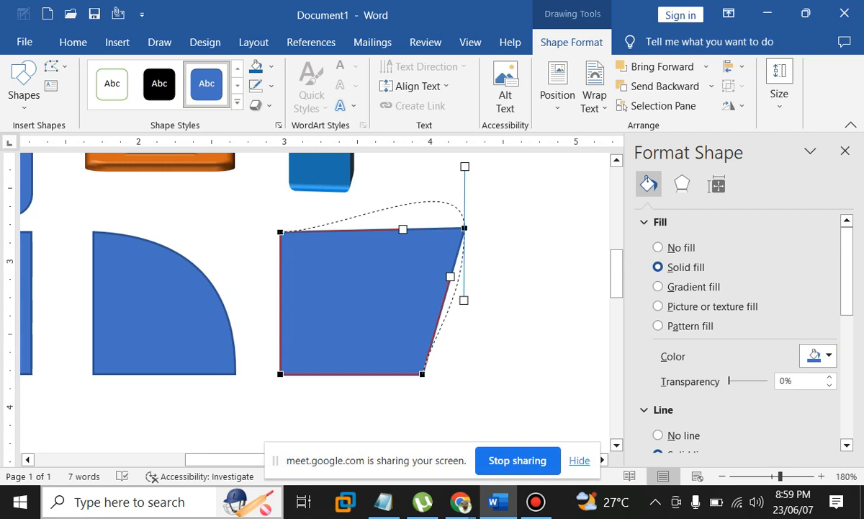
key("Escape")
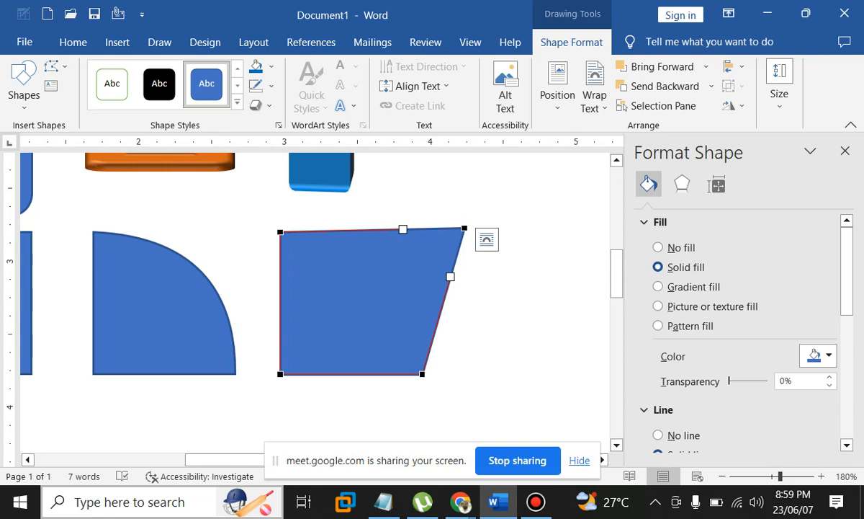
key("Escape")
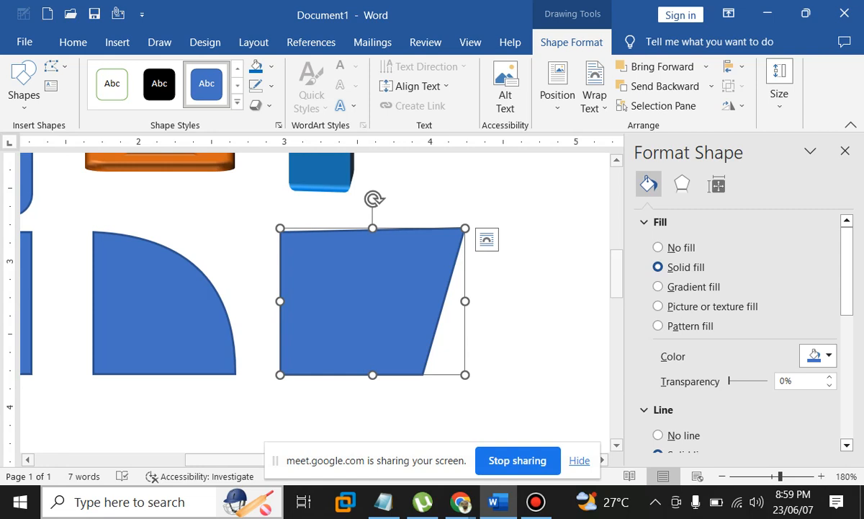
In Edit Points, add a point on the trapezoid's top edge and curve the top-left part upward
left_click(56, 66)
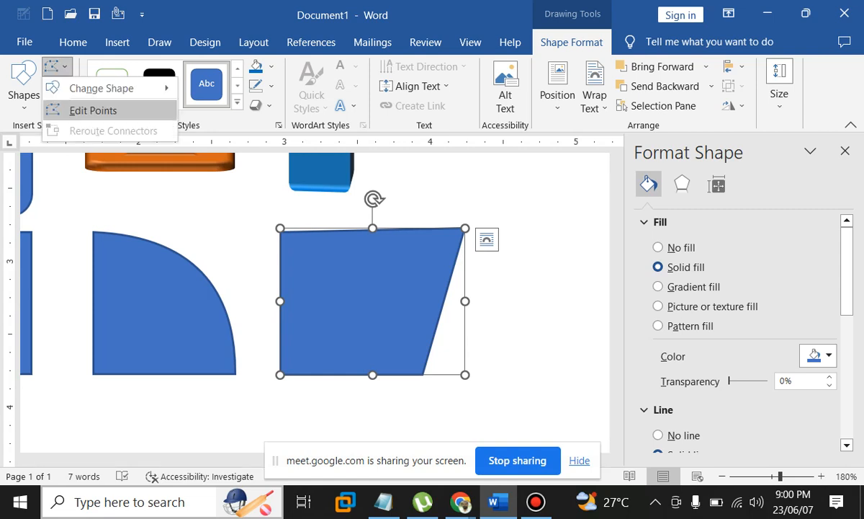
left_click(90, 110)
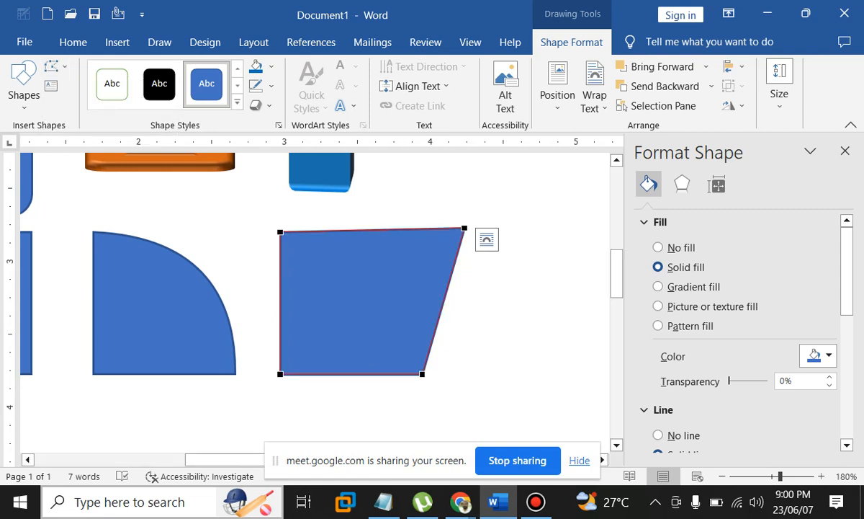
left_click(465, 229)
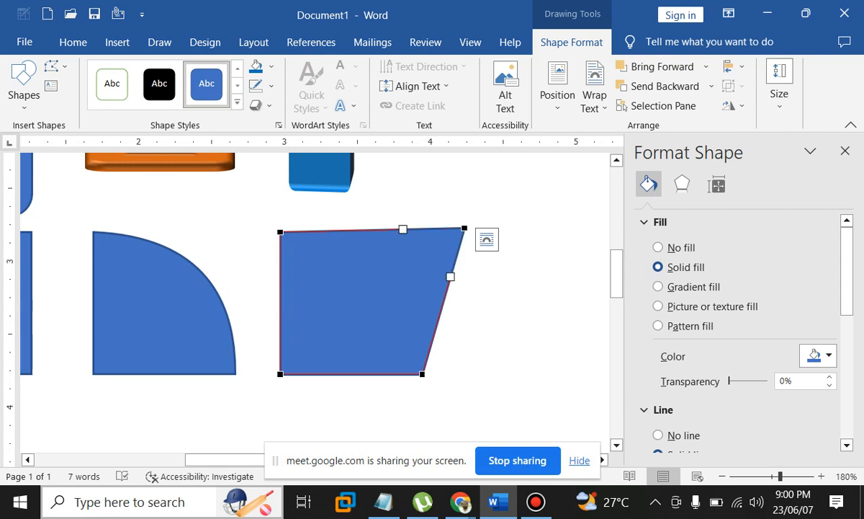
right_click(386, 230)
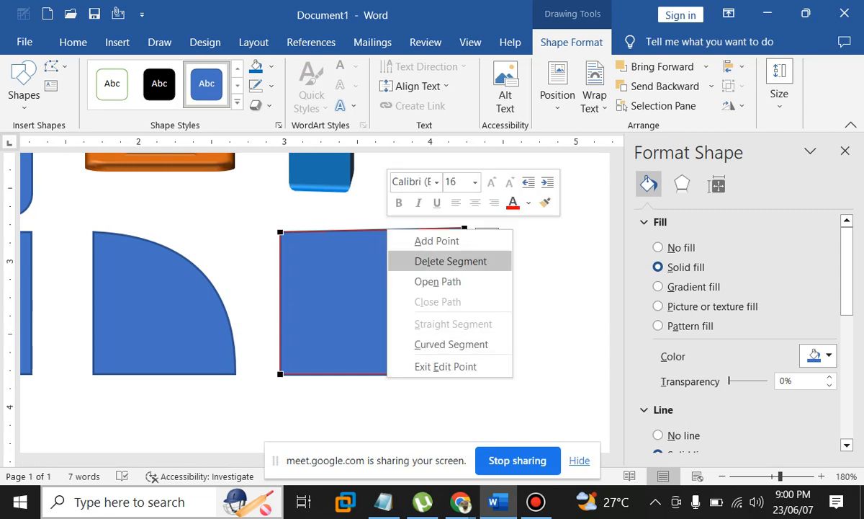
left_click(436, 241)
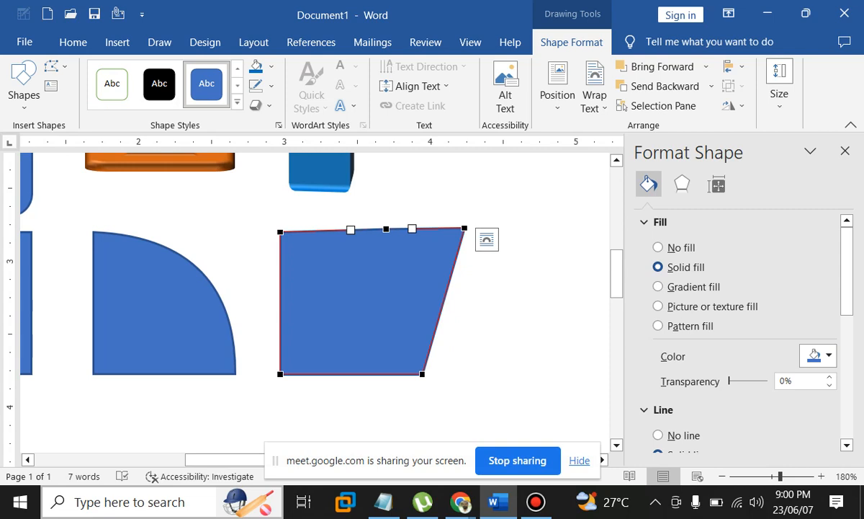
mouse_move(387, 228)
left_mouse_down()
mouse_move(369, 283)
mouse_move(392, 258)
mouse_move(390, 231)
left_mouse_up()
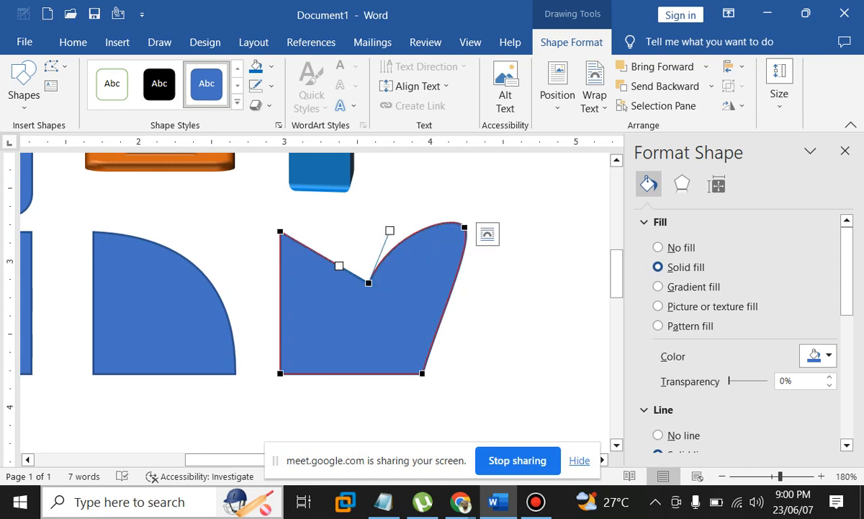
left_click_drag(340, 265, 350, 223)
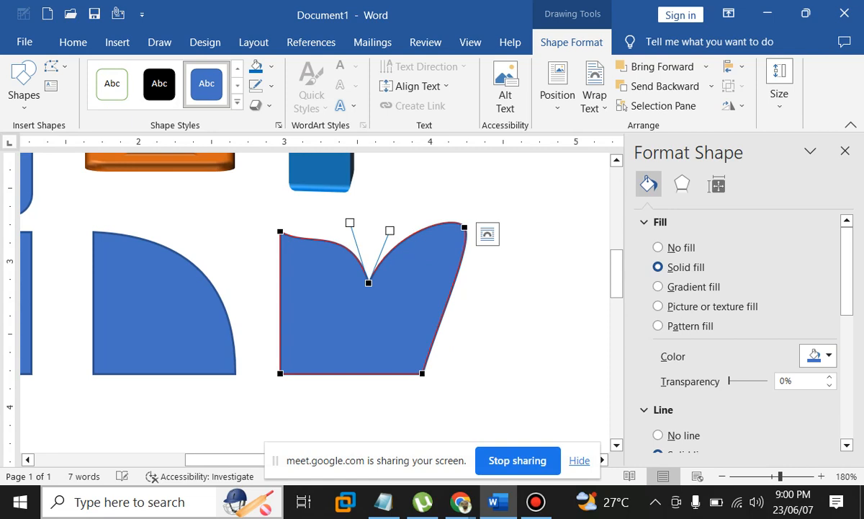
Delete the top-left and top-right corner points, leaving a curved left side and rounded dome
right_click(280, 231)
left_click(335, 265)
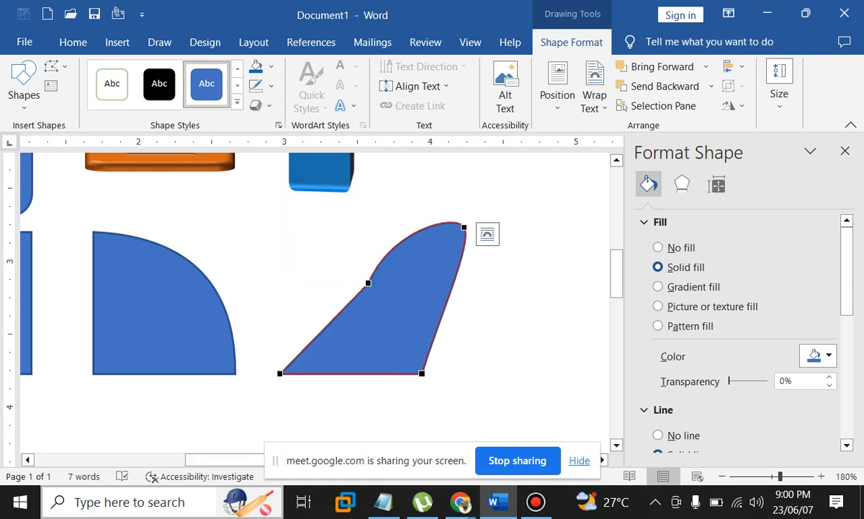
left_click(280, 373)
key("ctrl+z")
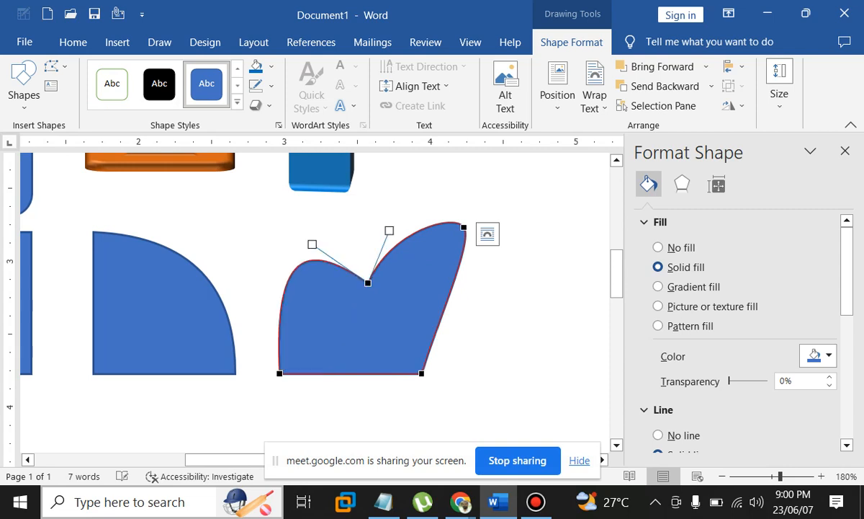
right_click(463, 228)
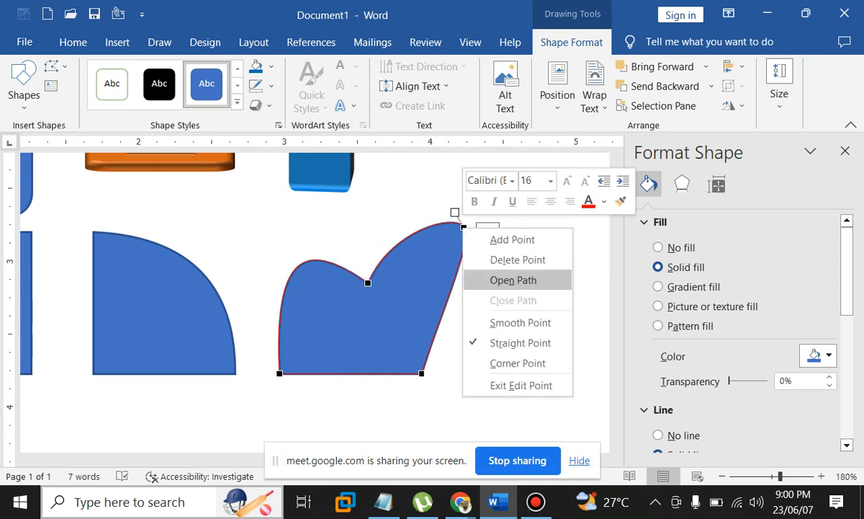
left_click(518, 259)
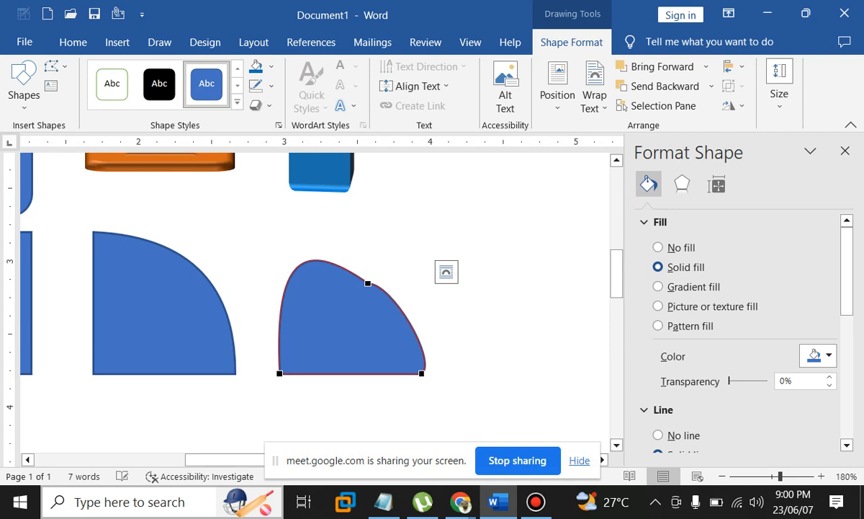
Select the rounded blue shape and pull its top point up into two rounded lobes
left_click(481, 353)
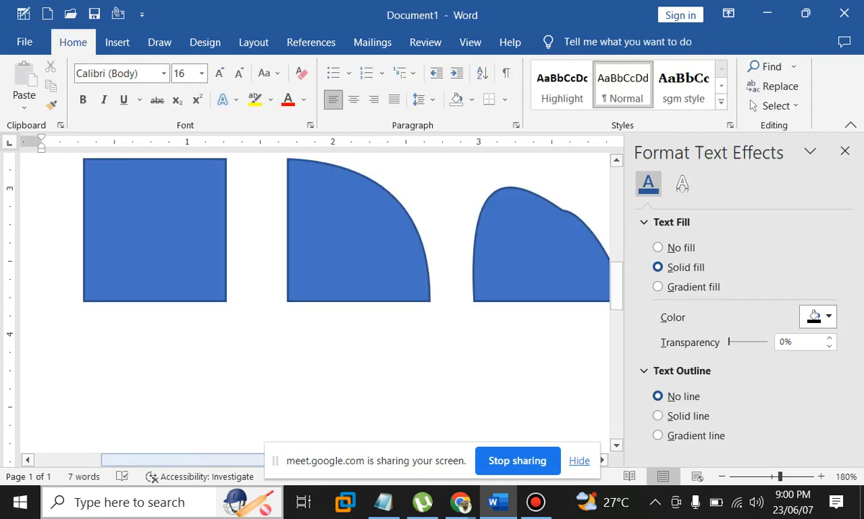
left_click_drag(165, 459, 257, 459)
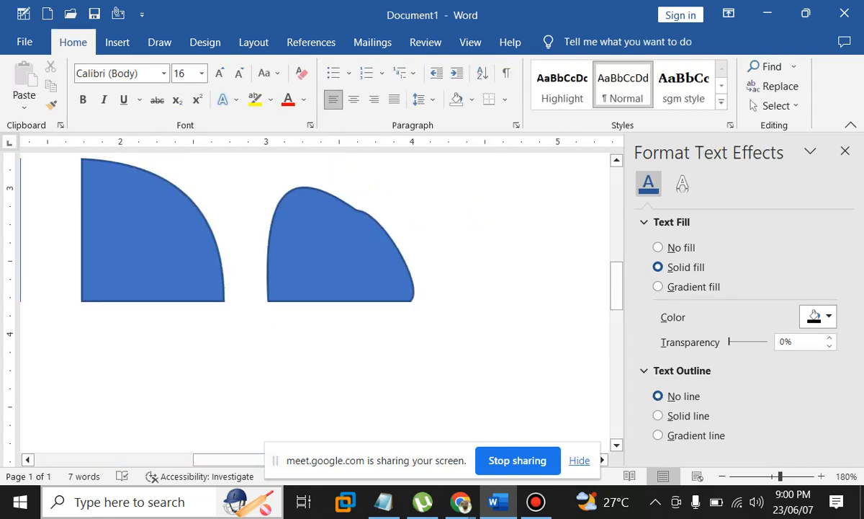
left_click(335, 252)
left_click(572, 43)
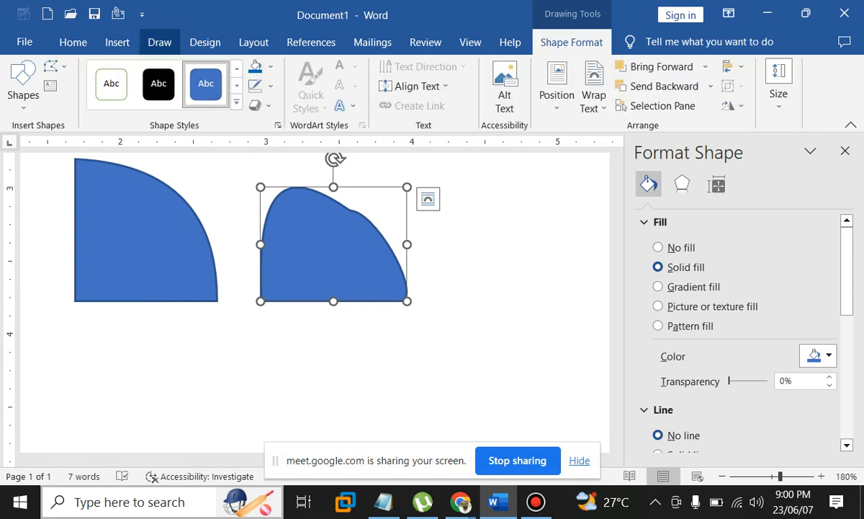
left_click_drag(380, 214, 412, 155)
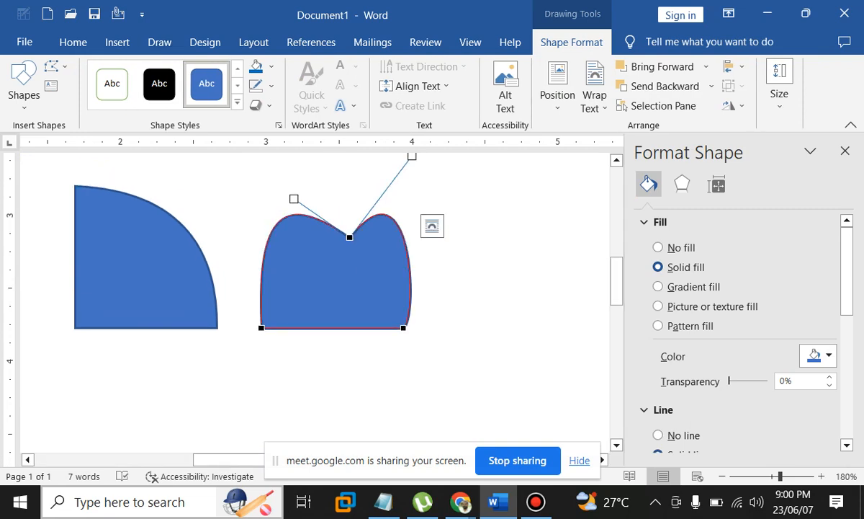
Delete the bottom-left point, bend the left side outward, and move the bottom tip left
left_click(404, 328)
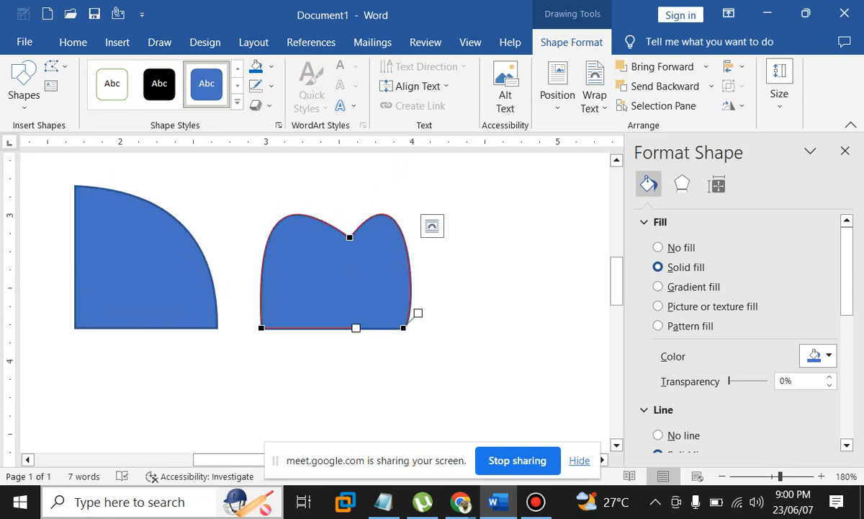
right_click(404, 327)
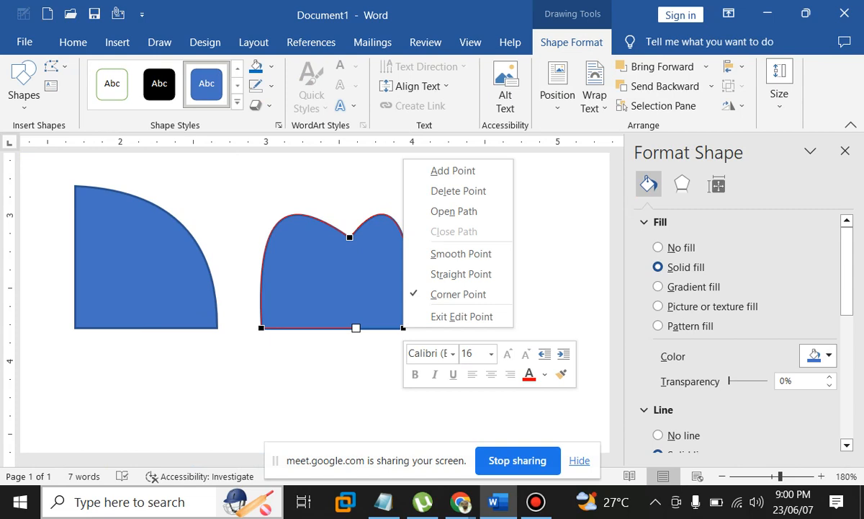
left_click(261, 327)
left_click(261, 327)
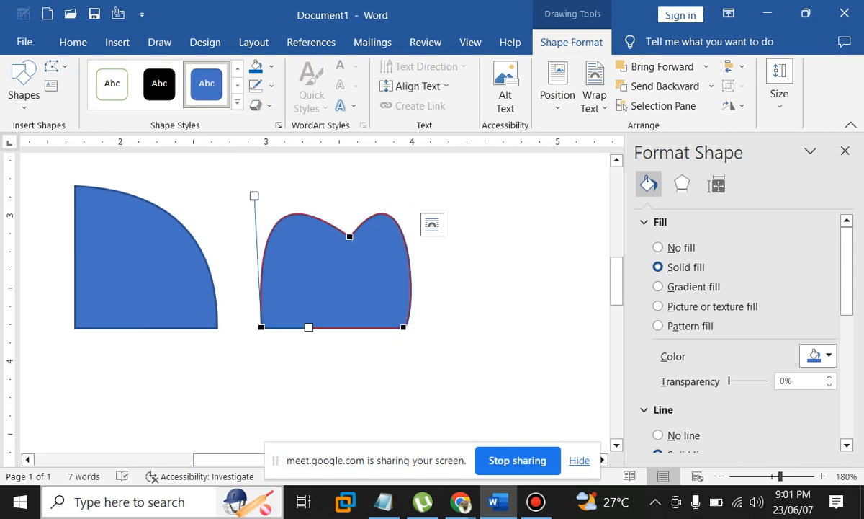
right_click(261, 327)
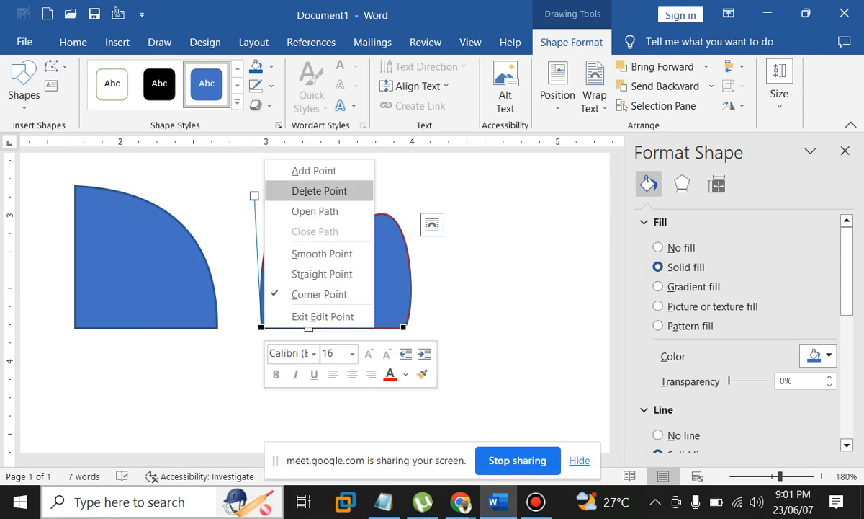
left_click(319, 190)
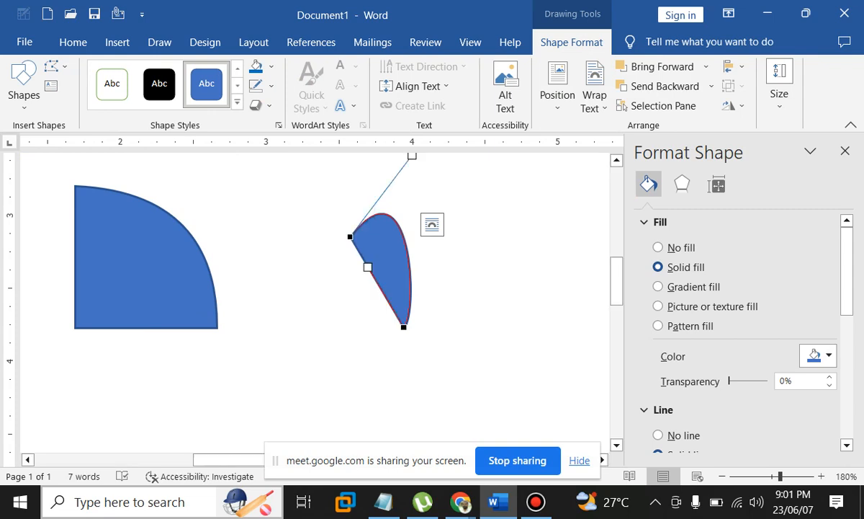
left_click_drag(332, 273, 312, 272)
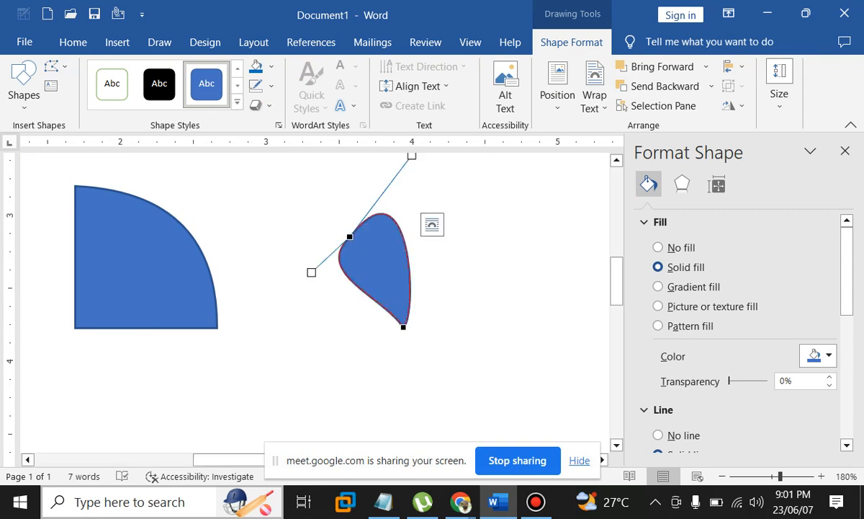
left_click_drag(404, 327, 359, 328)
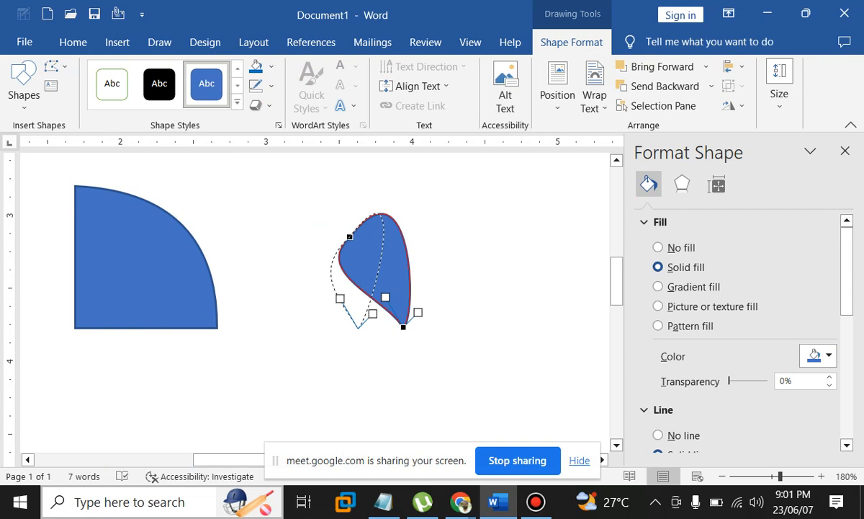
Refine the upper point, left curve and centred tip into a teardrop, then enlarge it
left_click_drag(350, 236, 350, 250)
left_click_drag(412, 169, 426, 231)
left_click_drag(311, 286, 288, 257)
left_click_drag(357, 328, 350, 332)
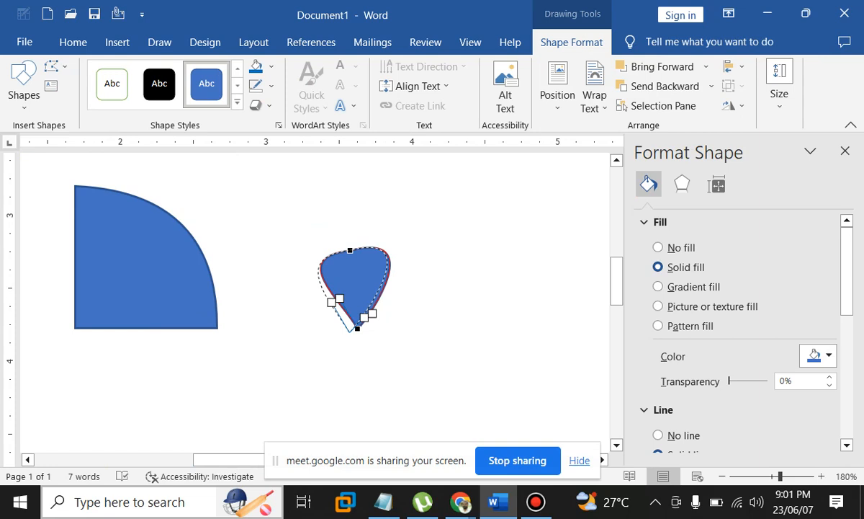
left_click_drag(350, 332, 347, 334)
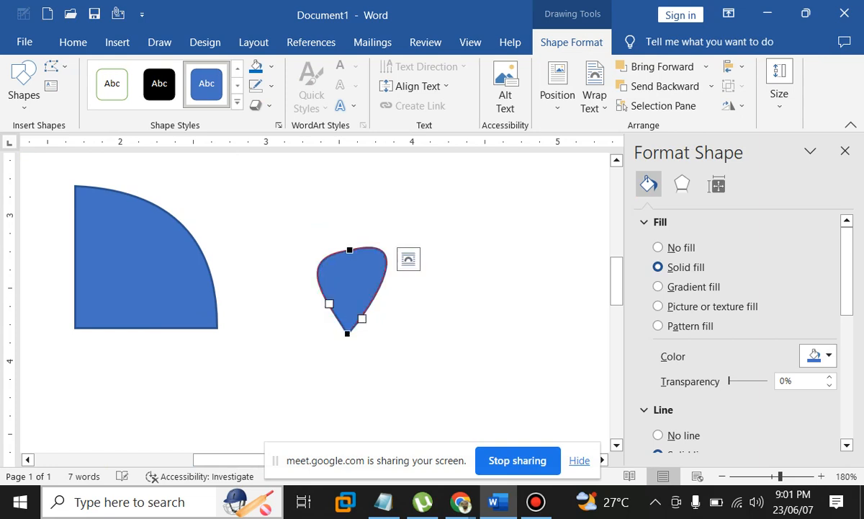
key("Escape")
left_click_drag(388, 247, 432, 191)
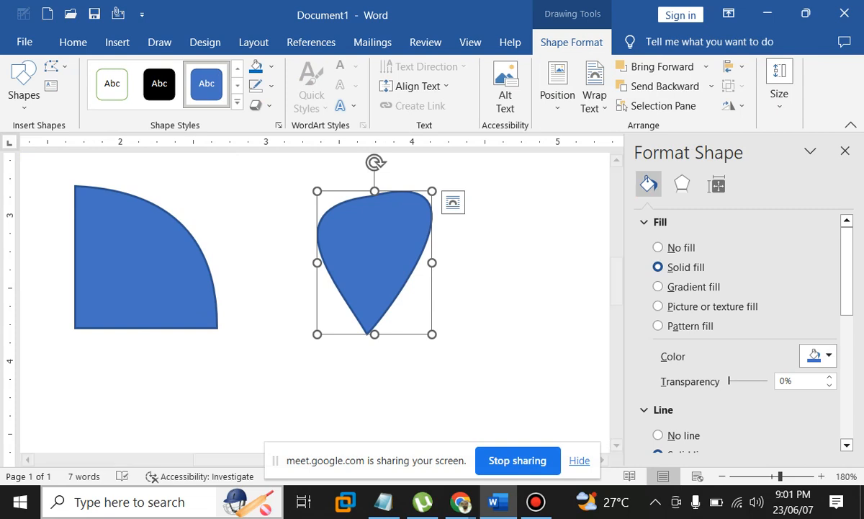
Widen the drop, raise its left lobe and lower the top notch to begin a heart
left_click_drag(495, 163, 481, 194)
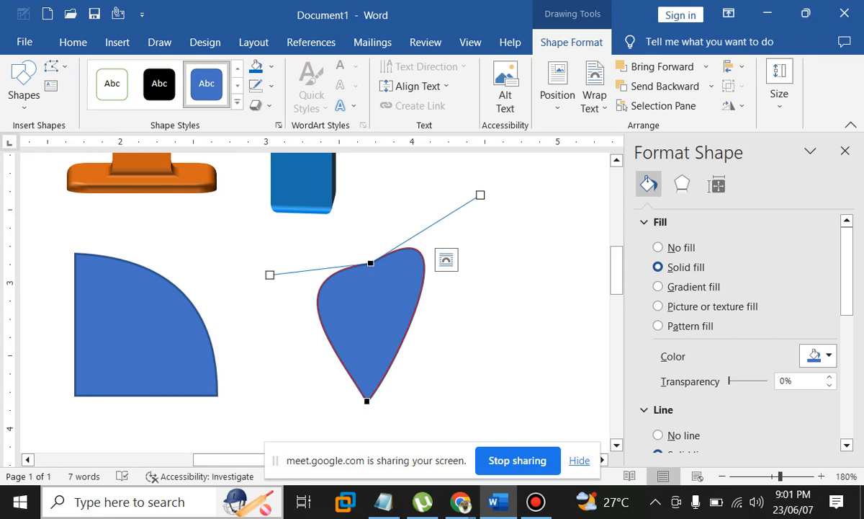
left_click_drag(366, 401, 386, 401)
left_click(370, 264)
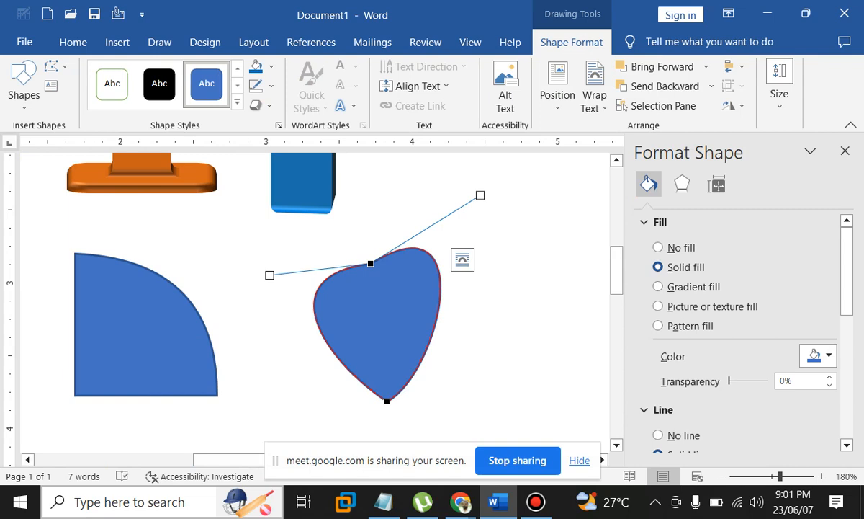
left_click_drag(270, 275, 291, 219)
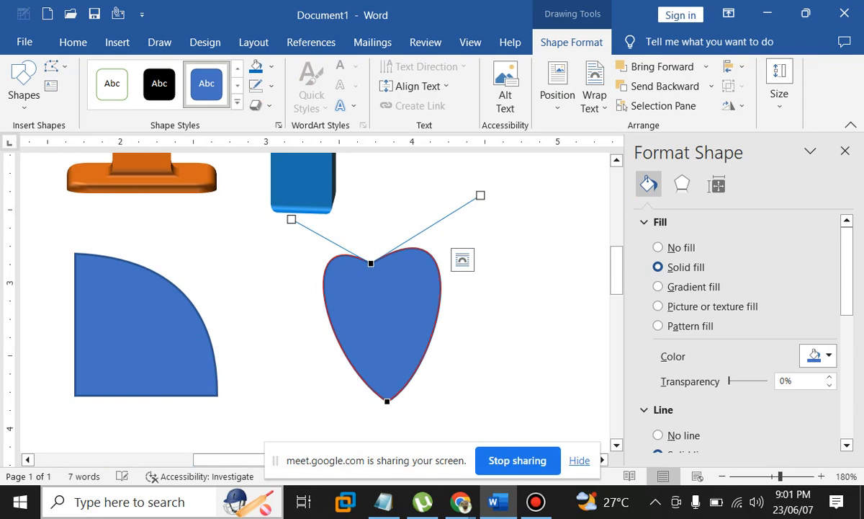
left_click_drag(370, 264, 378, 320)
Reshape both heart lobes and the bottom tip curve, exit point editing, and tilt it slightly clockwise
left_click_drag(458, 237, 445, 218)
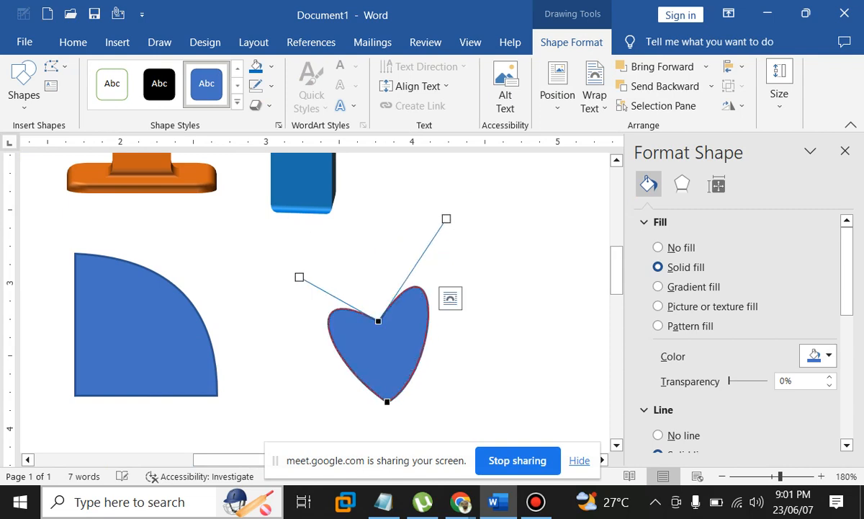
left_click_drag(300, 277, 305, 262)
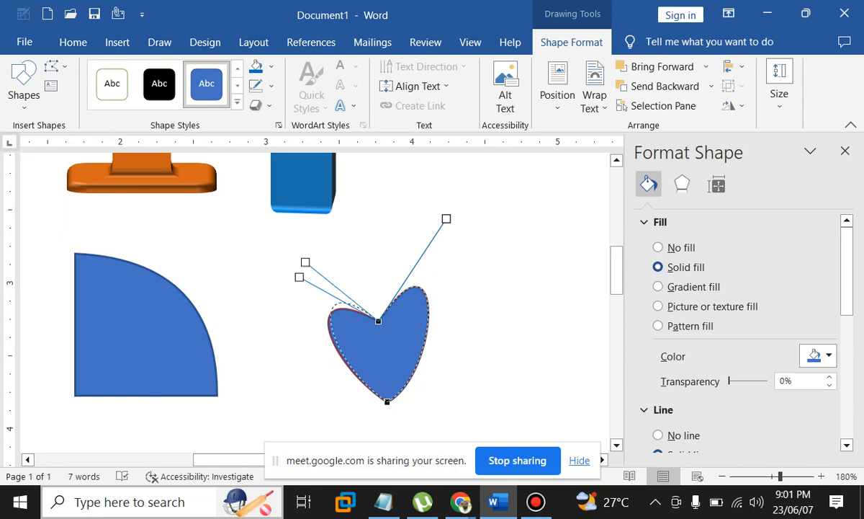
left_click_drag(305, 263, 305, 263)
left_click(388, 401)
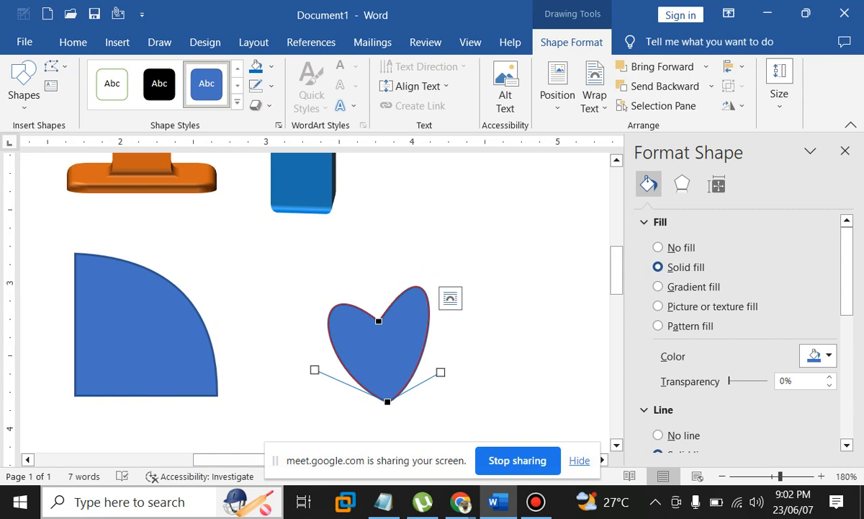
left_click_drag(441, 372, 449, 368)
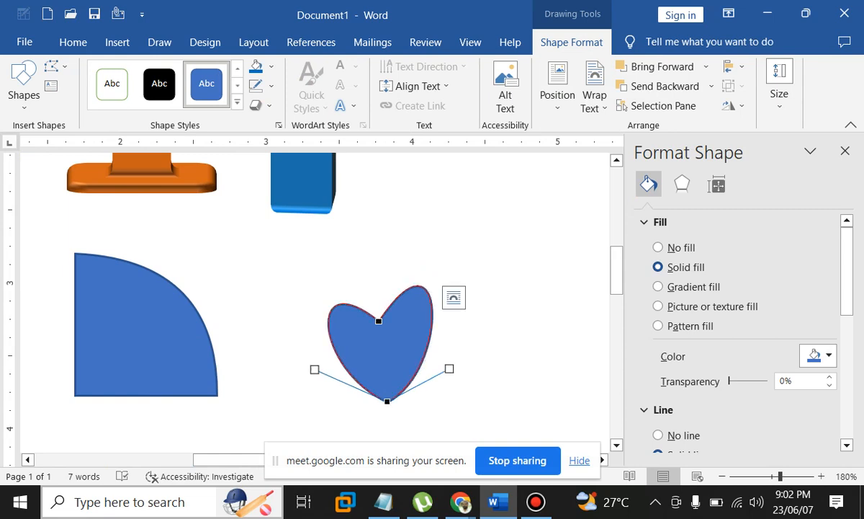
left_click(379, 322)
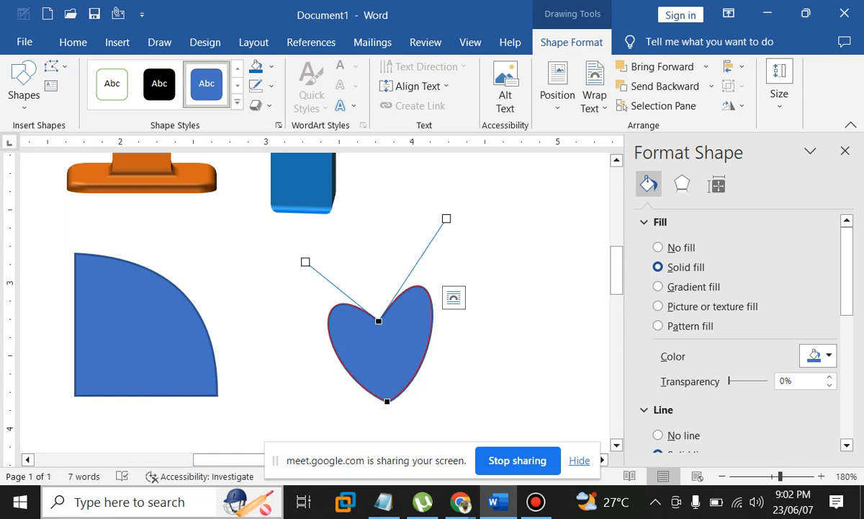
key("ctrl+z")
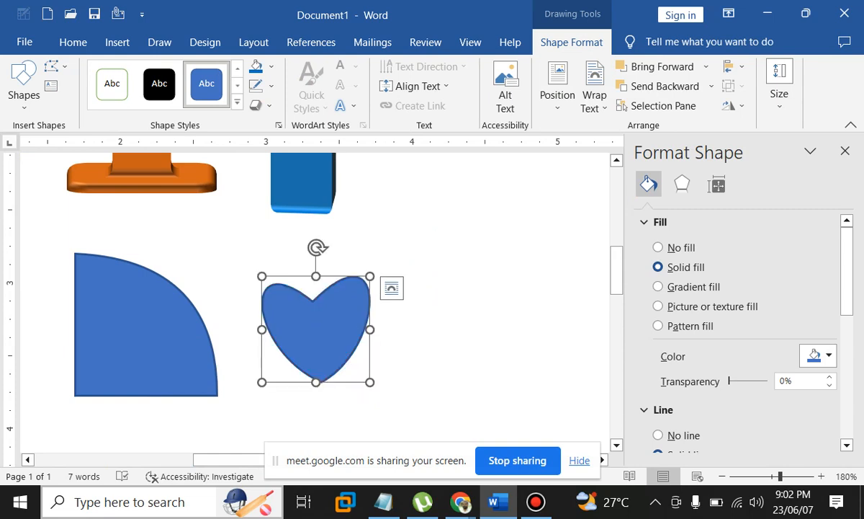
left_click_drag(318, 247, 337, 251)
Restore the accidentally deleted heart, then in Edit Points lower its notch and raise both lobes
key("Delete")
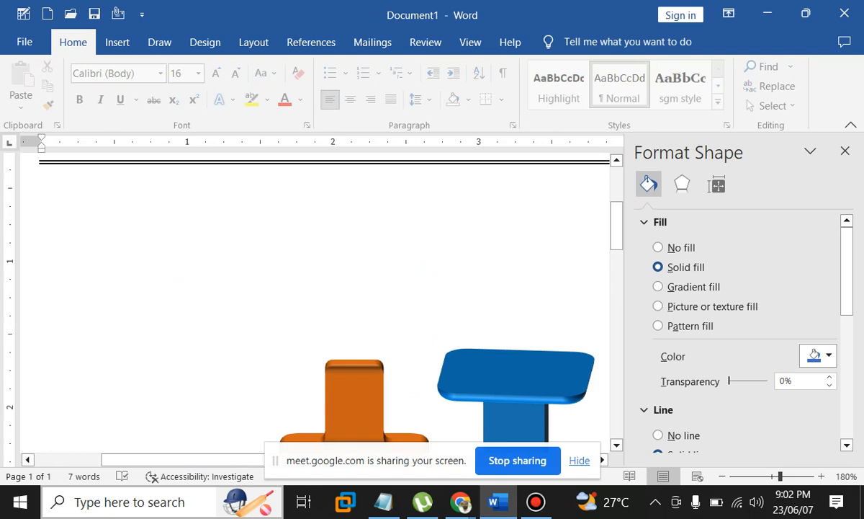
key("ctrl+z")
left_click(572, 41)
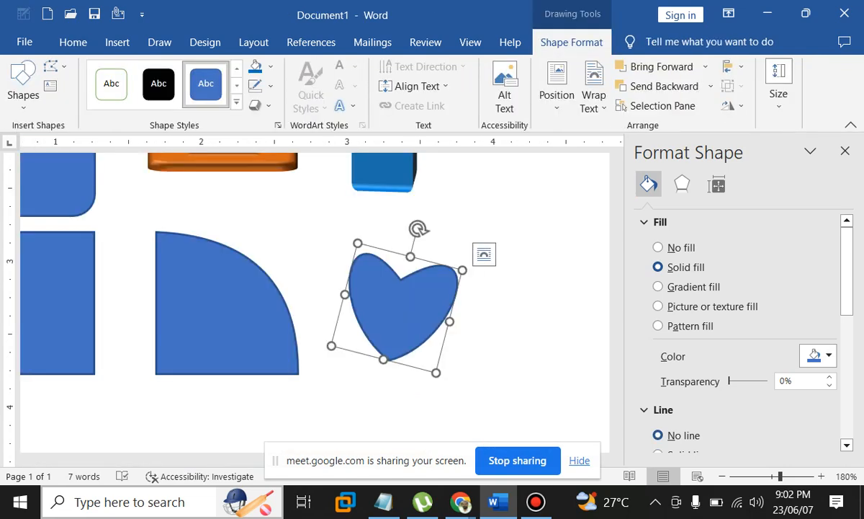
left_click(57, 66)
left_click(93, 111)
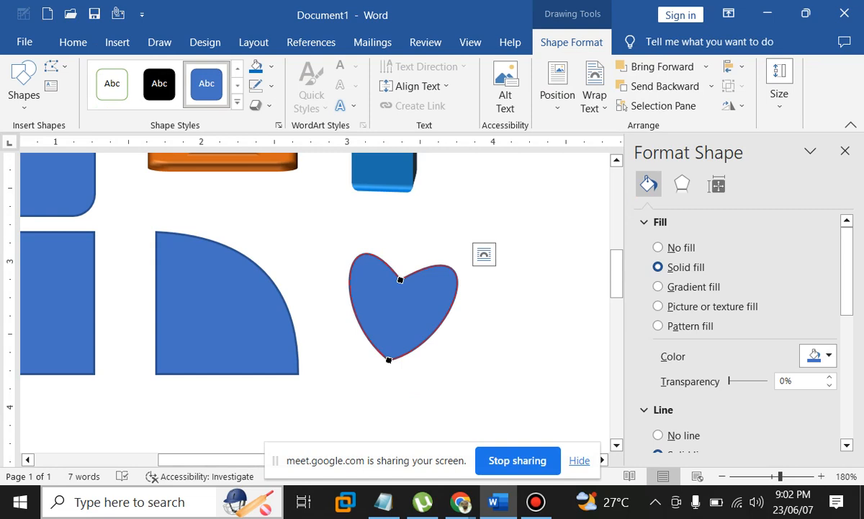
left_click_drag(400, 279, 402, 291)
left_click_drag(496, 235, 492, 212)
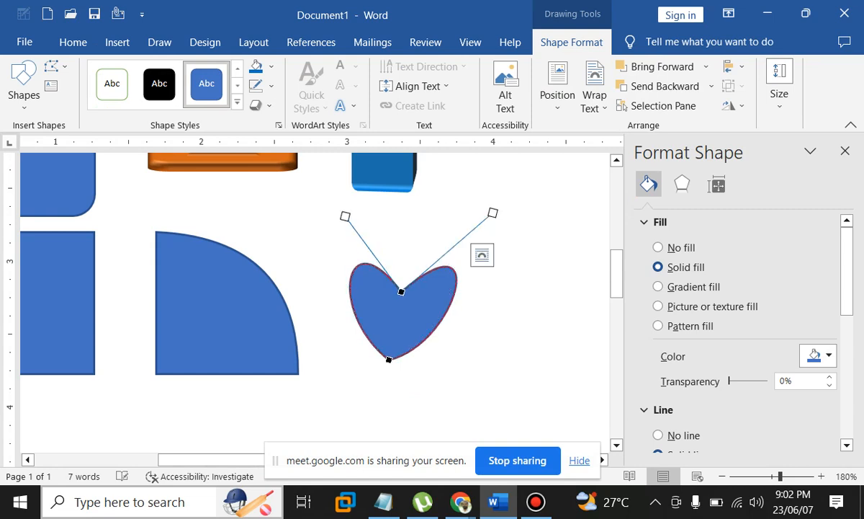
left_click_drag(345, 215, 340, 203)
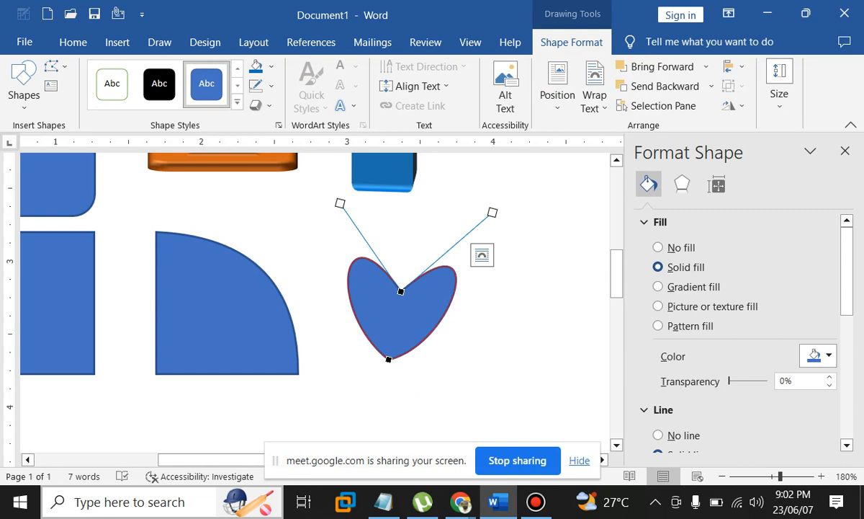
Stretch and adjust the heart's bottom point and left-side curve into a slimmer pointed tip
left_click_drag(389, 359, 382, 388)
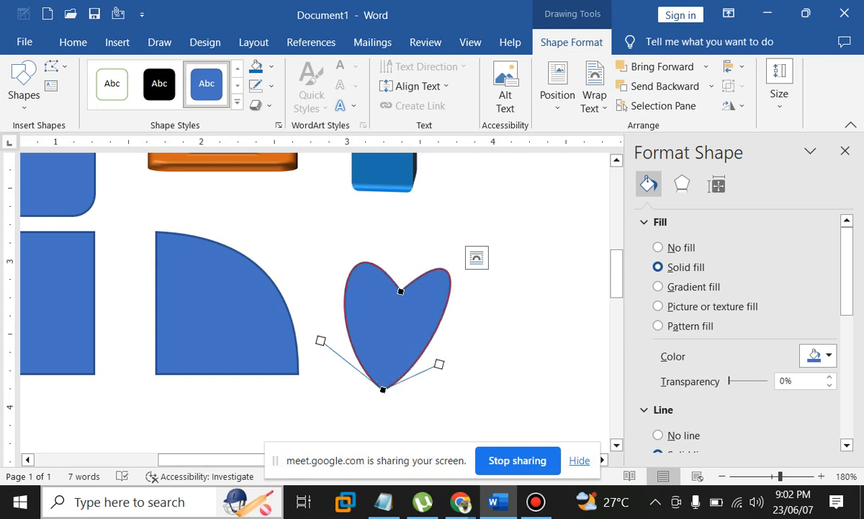
left_click_drag(320, 340, 339, 337)
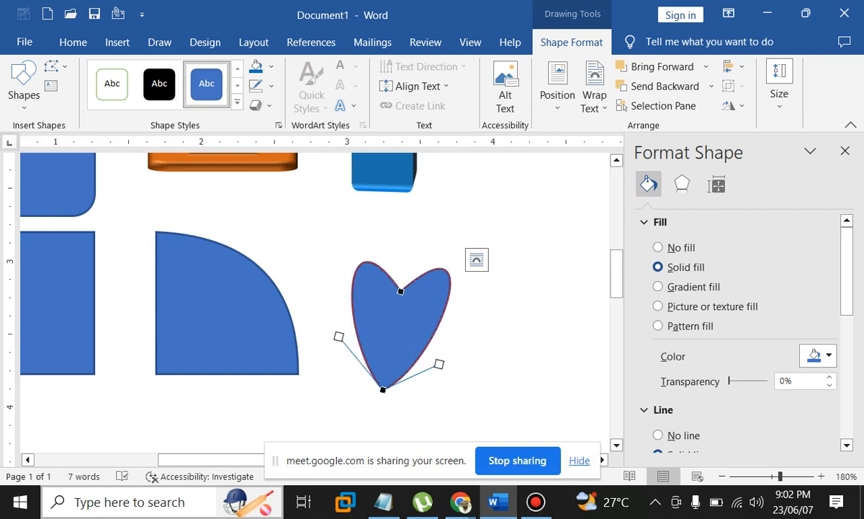
left_click_drag(383, 388, 383, 382)
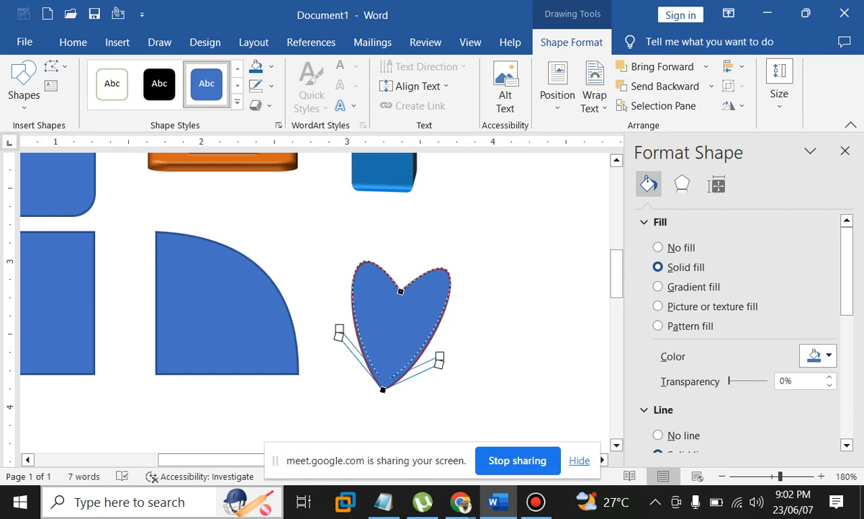
left_click_drag(383, 381, 386, 369)
left_click(504, 360)
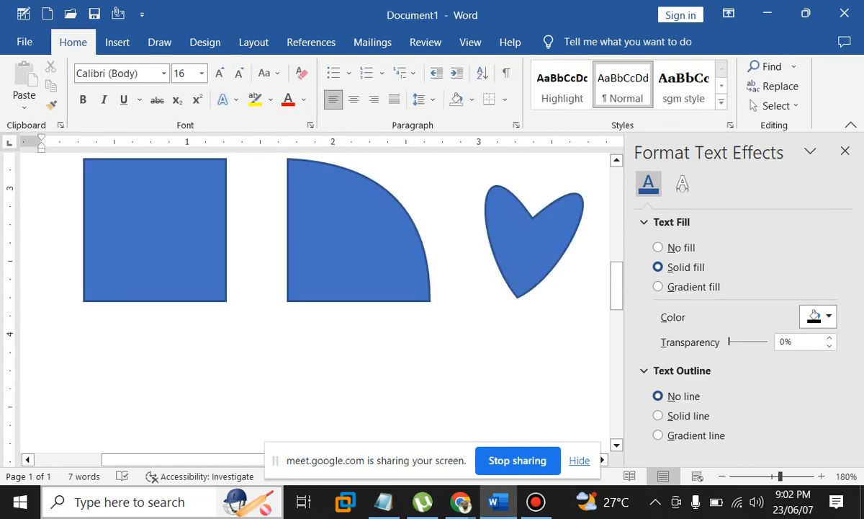
left_click_drag(189, 460, 217, 460)
left_click(468, 249)
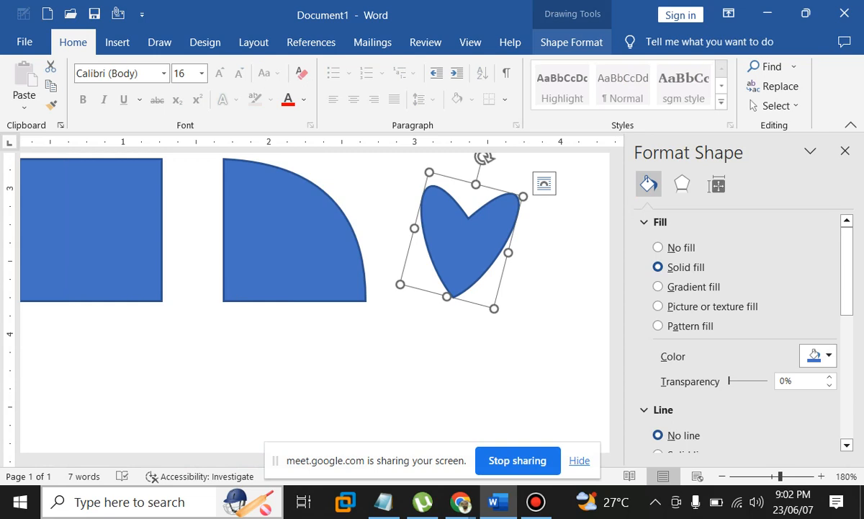
Drag the notch vertex's left curve handle to reshape the heart's left lobe
left_click(468, 218)
scroll(303, 288, "up", 1)
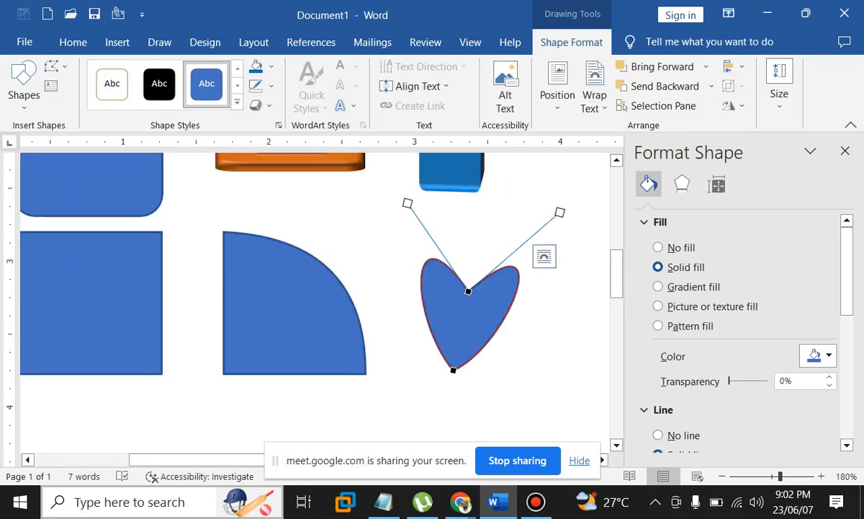
left_click_drag(407, 203, 381, 214)
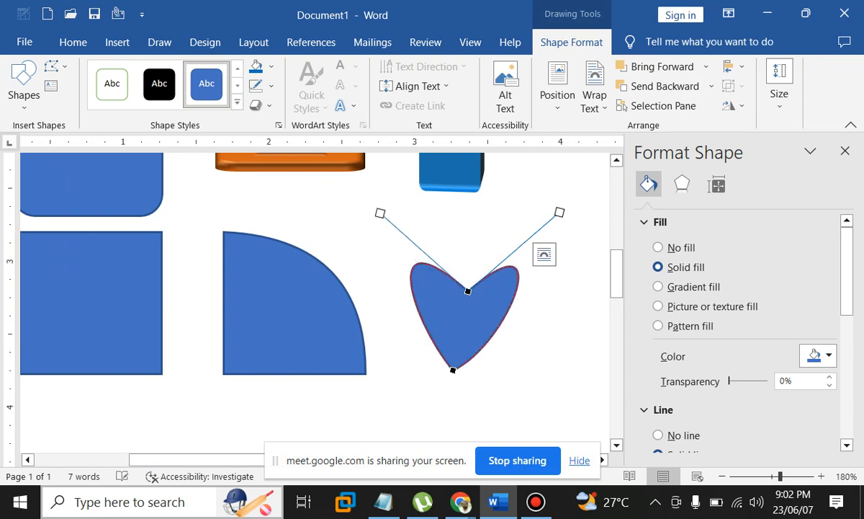
left_click(439, 407)
scroll(440, 360, "down", 2)
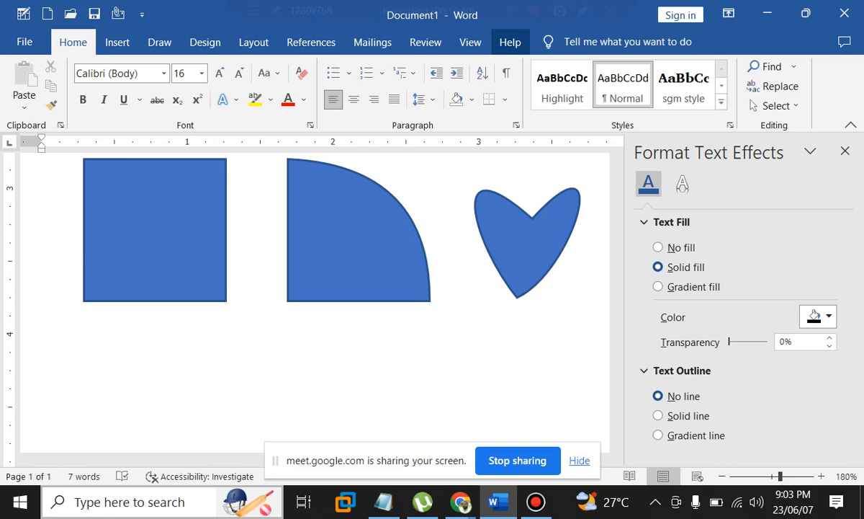
Select the quarter-round shape, then the heart, and switch to the Insert tab
left_click(353, 234)
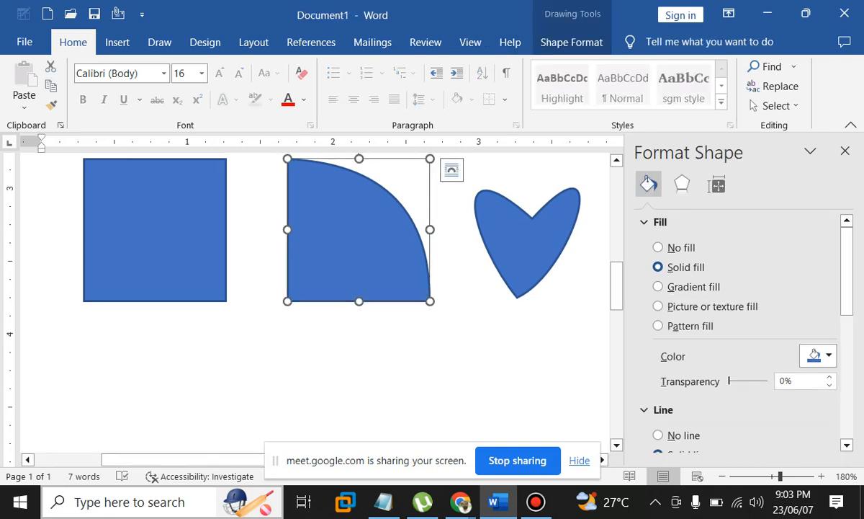
left_click(526, 245)
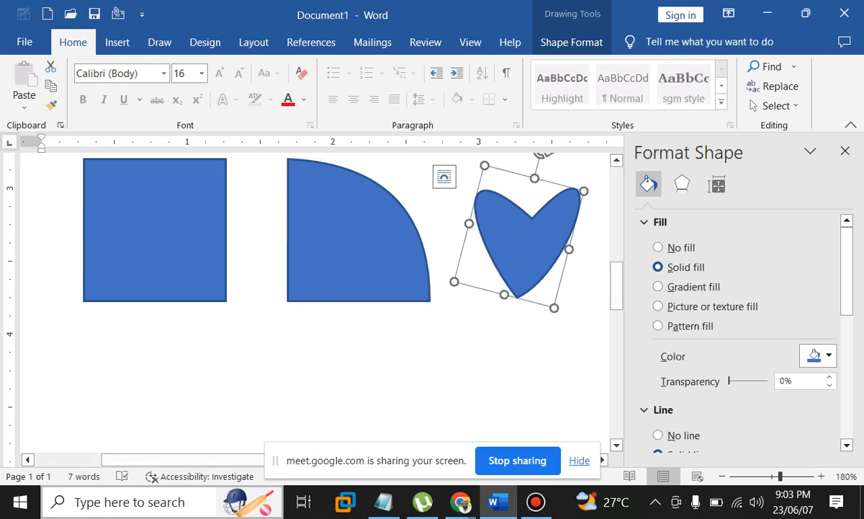
left_click_drag(155, 460, 252, 459)
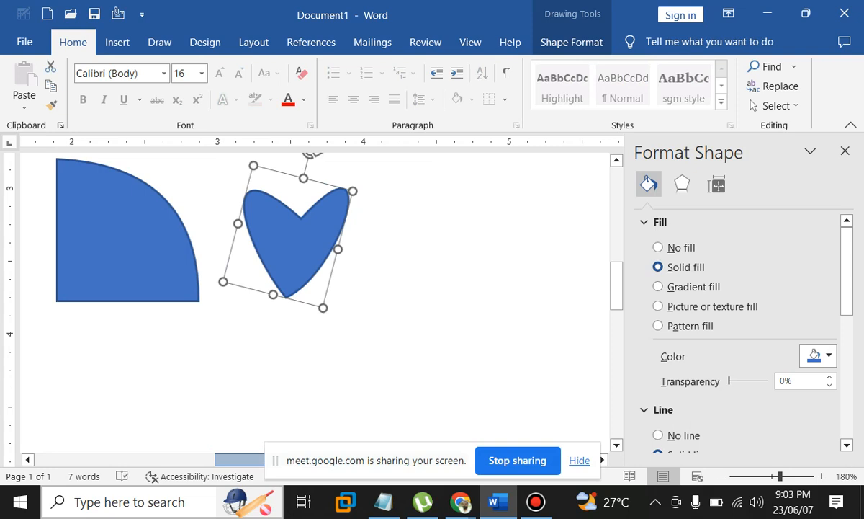
left_click_drag(252, 459, 268, 459)
left_click(117, 42)
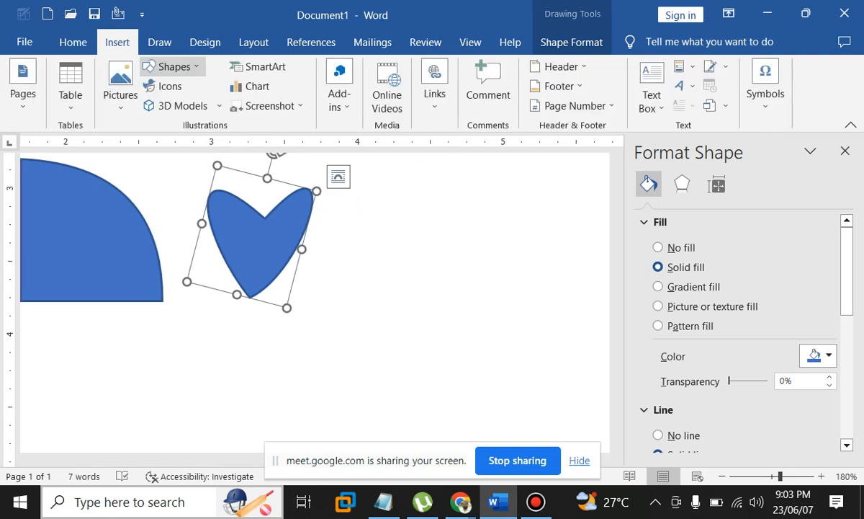
Draw a blue circle with the Oval shape and Ctrl-drag an identical copy to its right
left_click(172, 66)
left_click(214, 105)
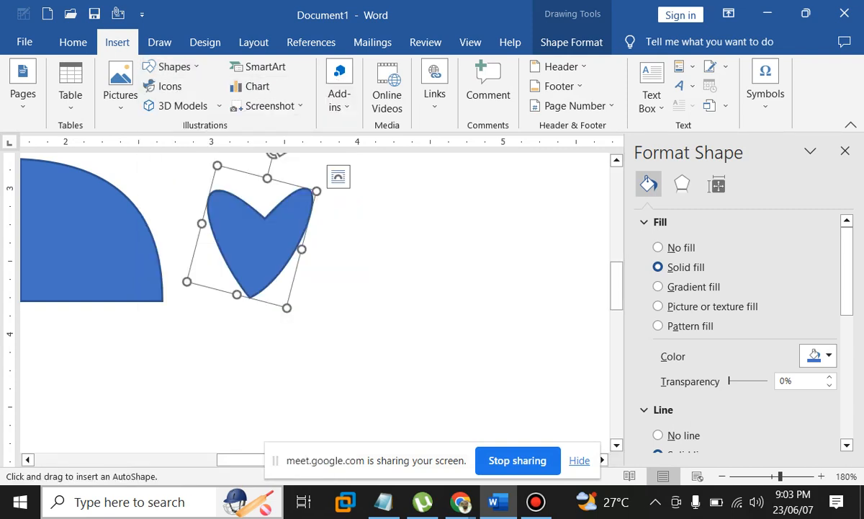
scroll(315, 303, "down", 2)
scroll(315, 302, "left", 4)
mouse_move(69, 153)
left_mouse_down()
mouse_move(210, 247)
mouse_move(241, 301)
left_mouse_up()
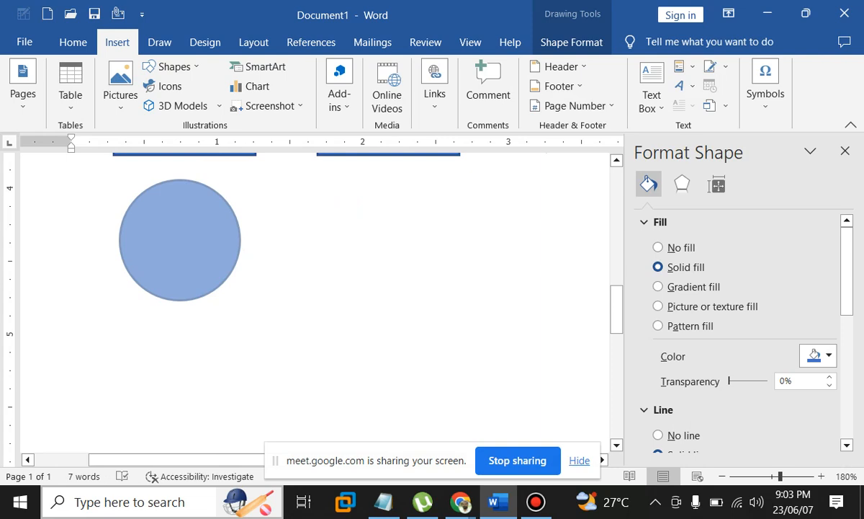
left_click_drag(241, 302, 245, 305)
left_click_drag(182, 242, 384, 242)
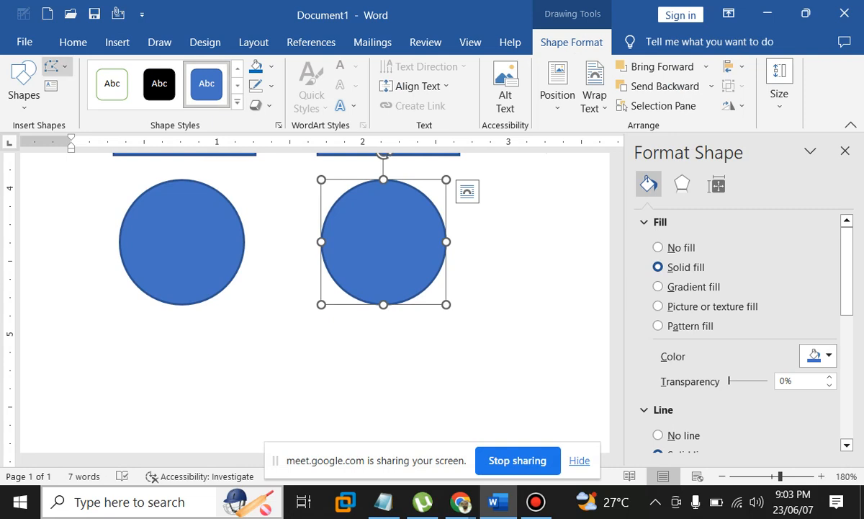
In Edit Points on the right circle, make the top and left vertices Corner Points
left_click(80, 104)
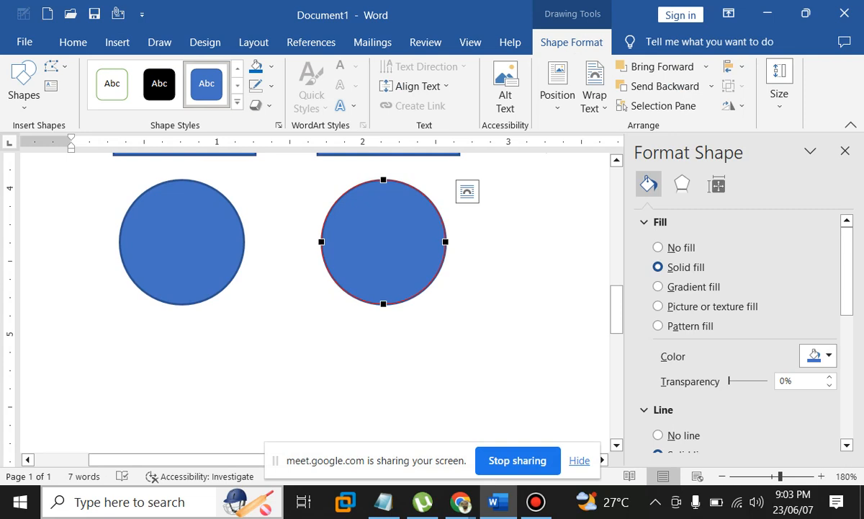
right_click(383, 179)
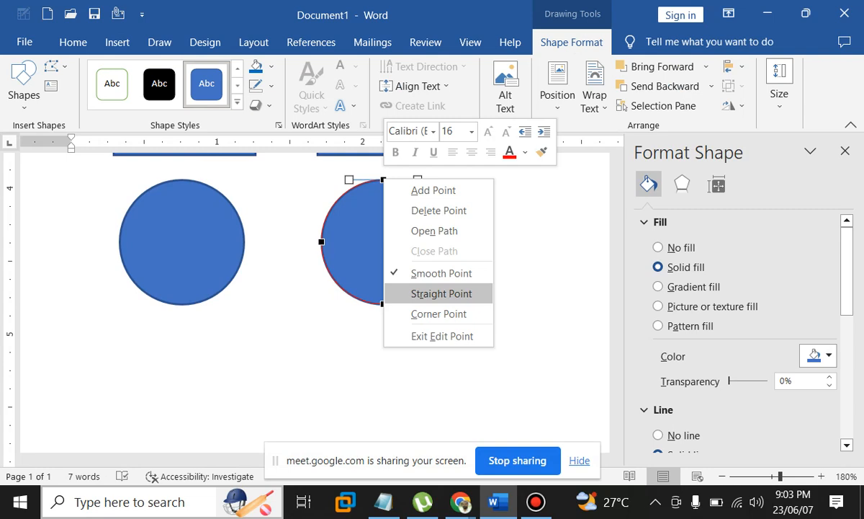
left_click(441, 293)
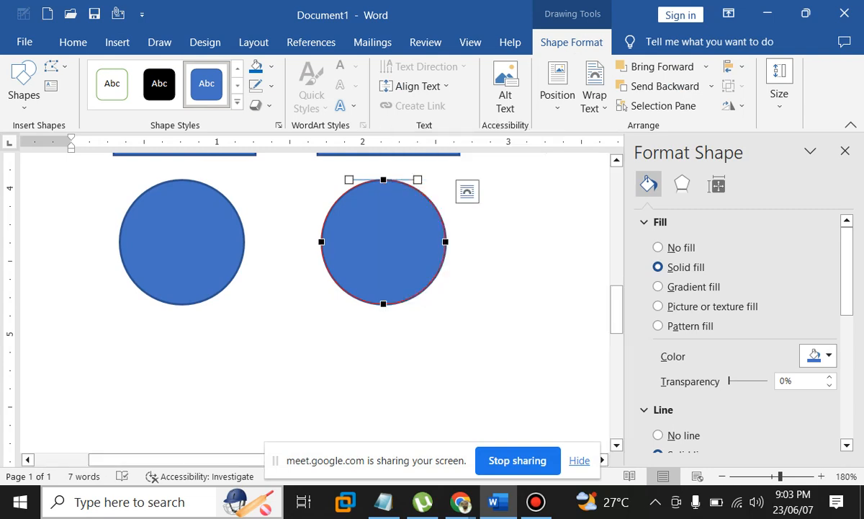
right_click(383, 180)
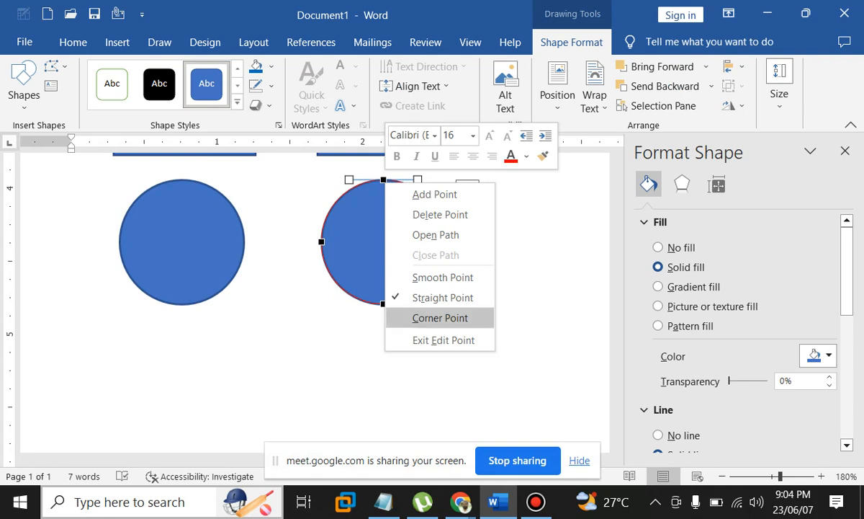
left_click(440, 318)
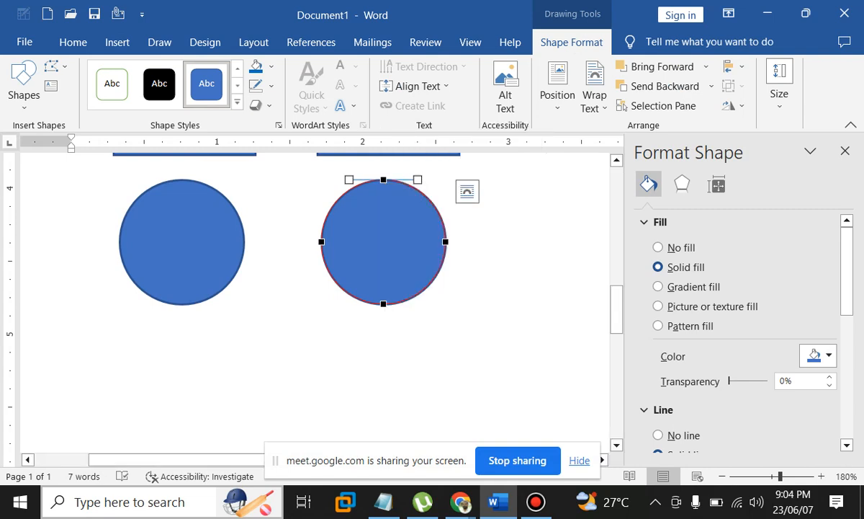
right_click(322, 242)
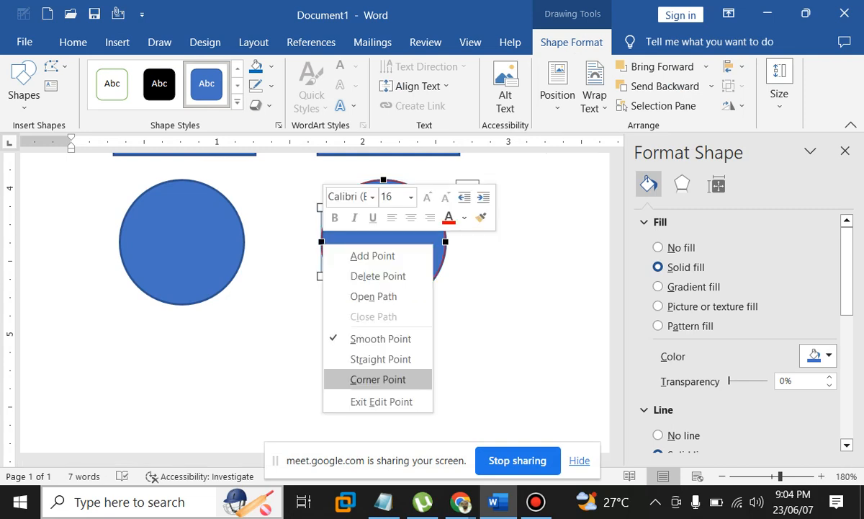
left_click(378, 380)
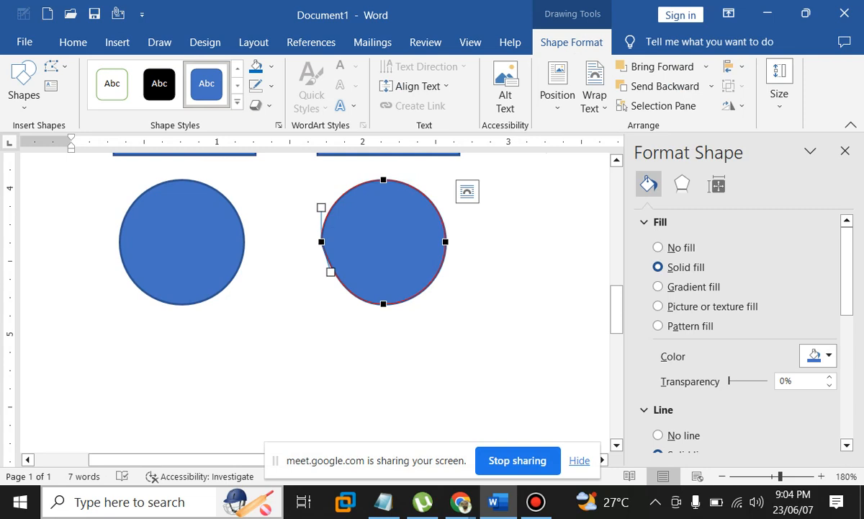
left_click_drag(330, 272, 340, 264)
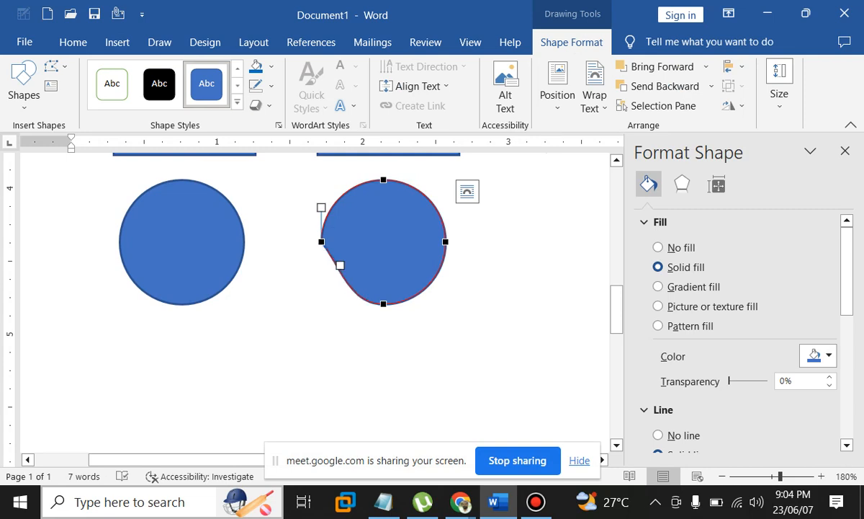
key("ctrl+z")
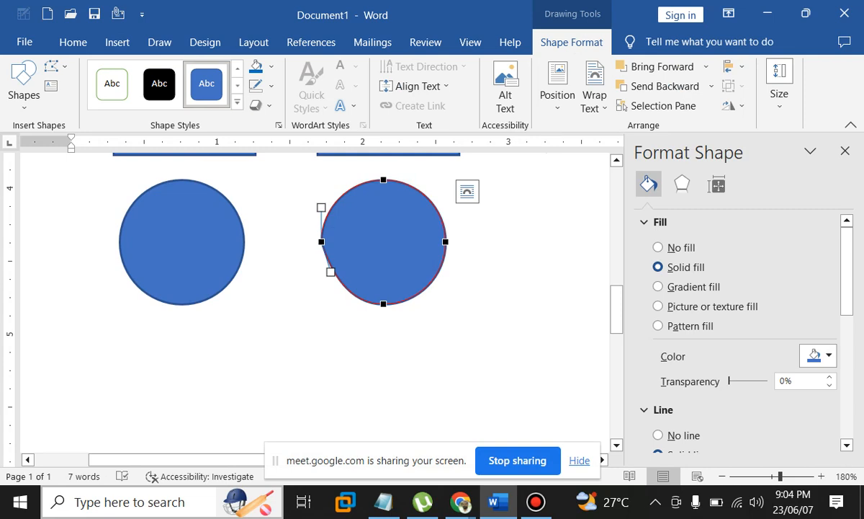
Delete the circle's right point and pull the bottom point's handle out to the right
left_click(384, 304)
right_click(445, 242)
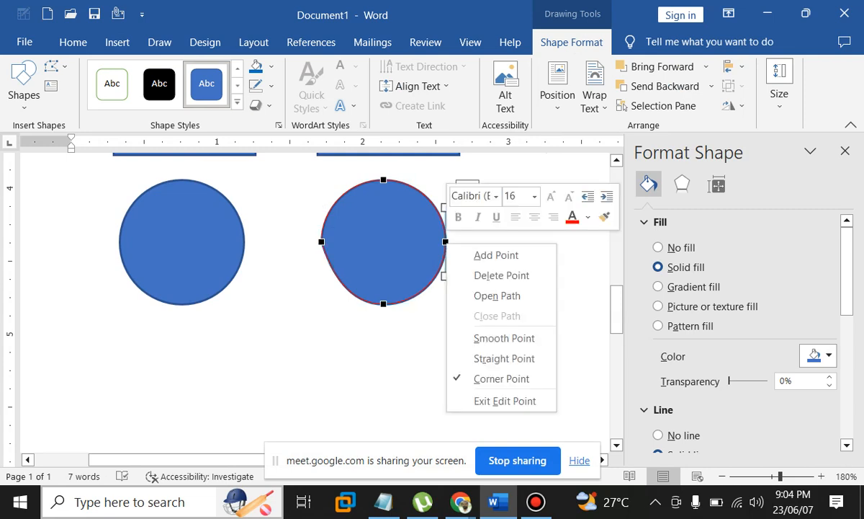
left_click(502, 378)
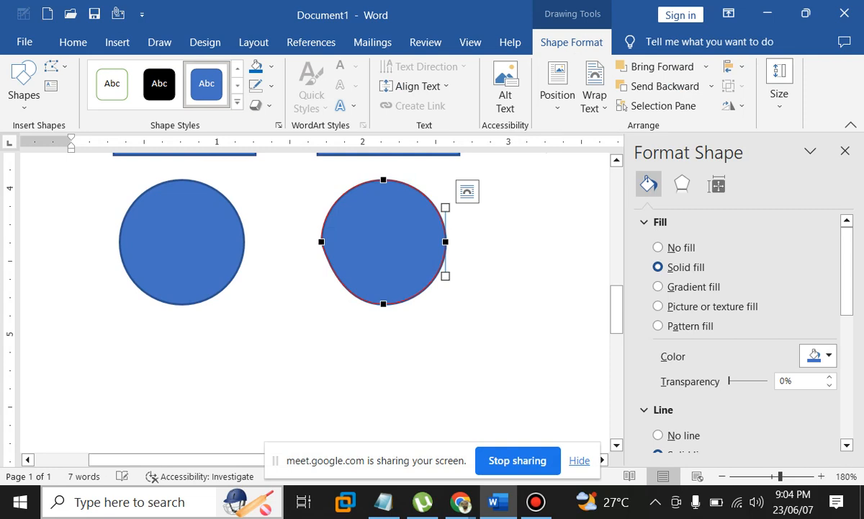
mouse_move(445, 207)
left_mouse_down()
mouse_move(467, 208)
mouse_move(439, 201)
left_mouse_up()
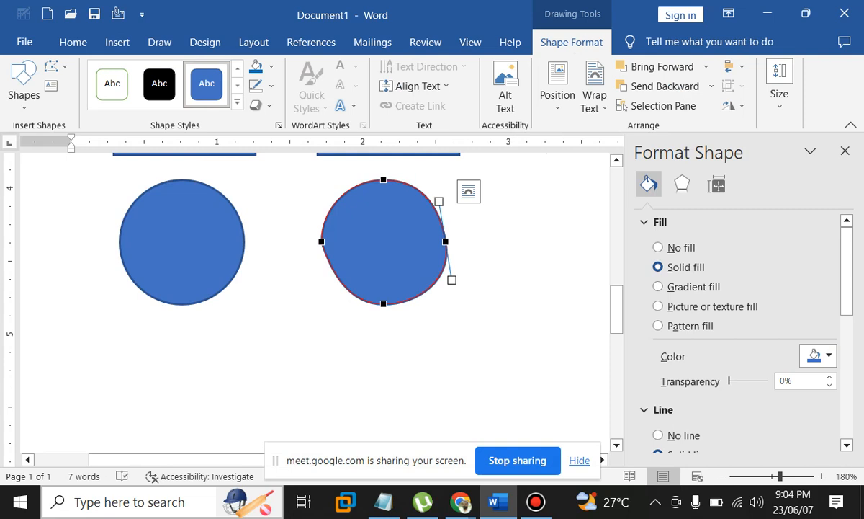
right_click(452, 280)
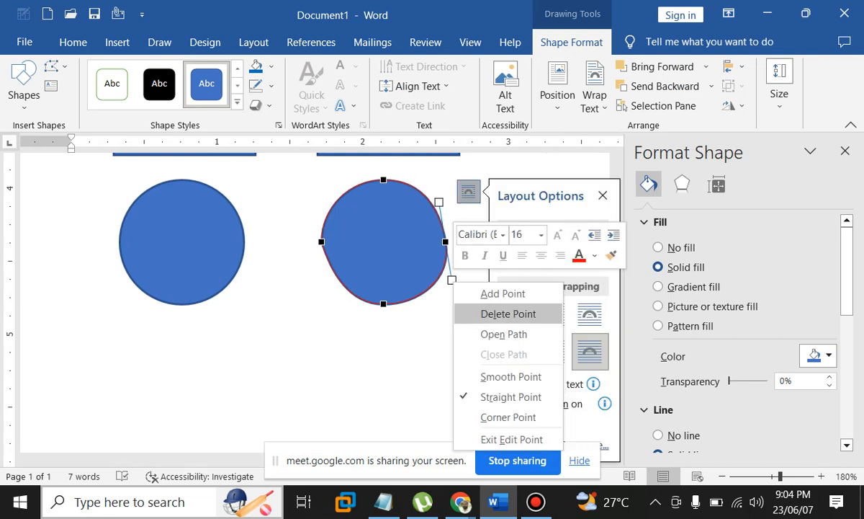
left_click(509, 313)
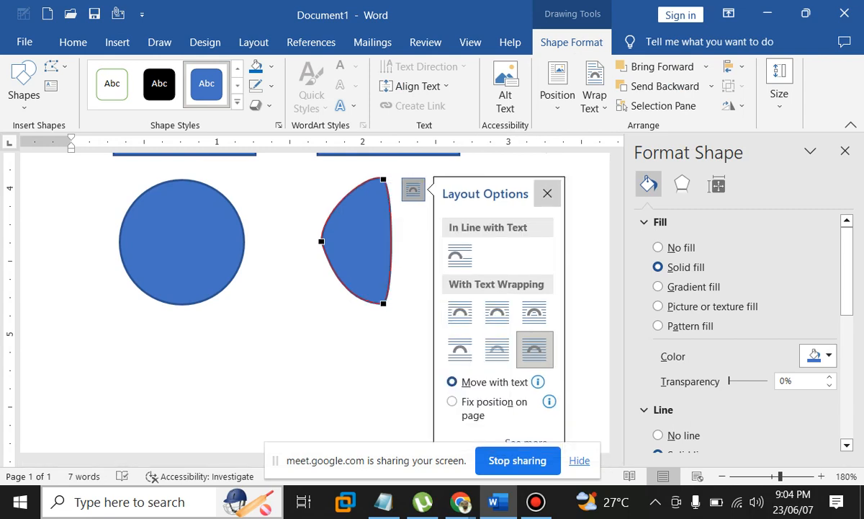
left_click(548, 193)
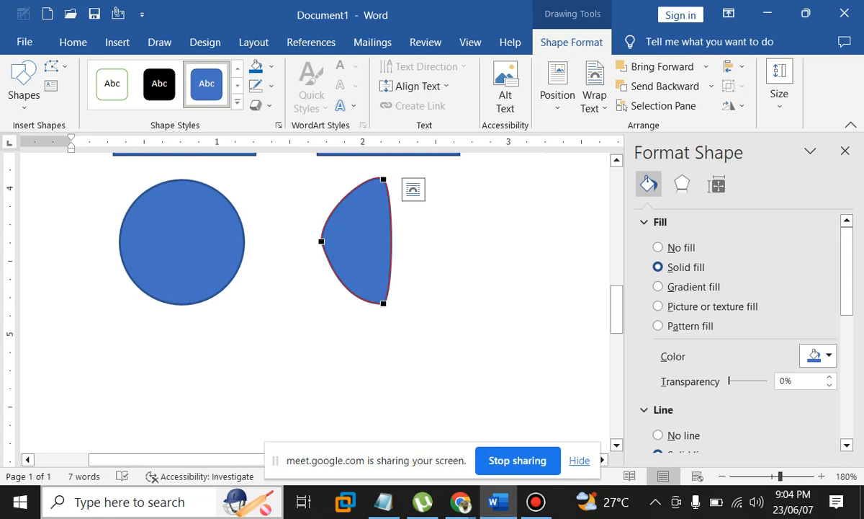
left_click_drag(383, 303, 493, 228)
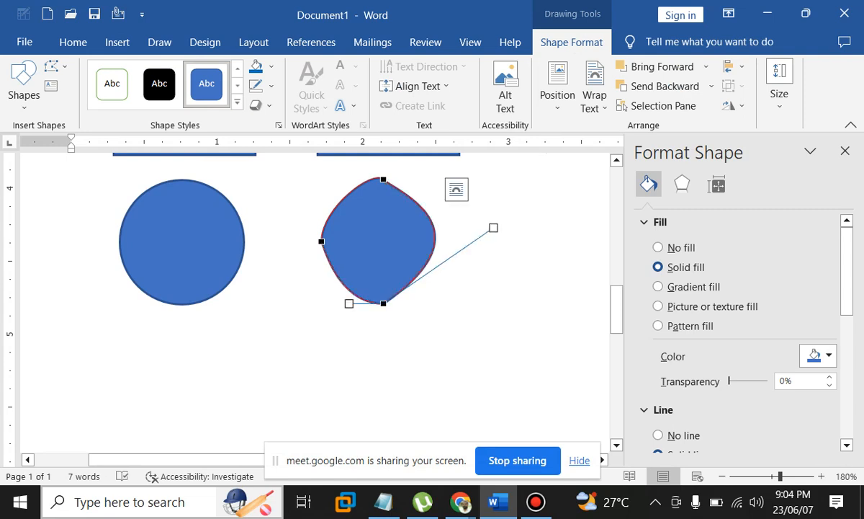
Delete the left point and bulge the left side out from the top point into a teardrop
left_click(383, 178)
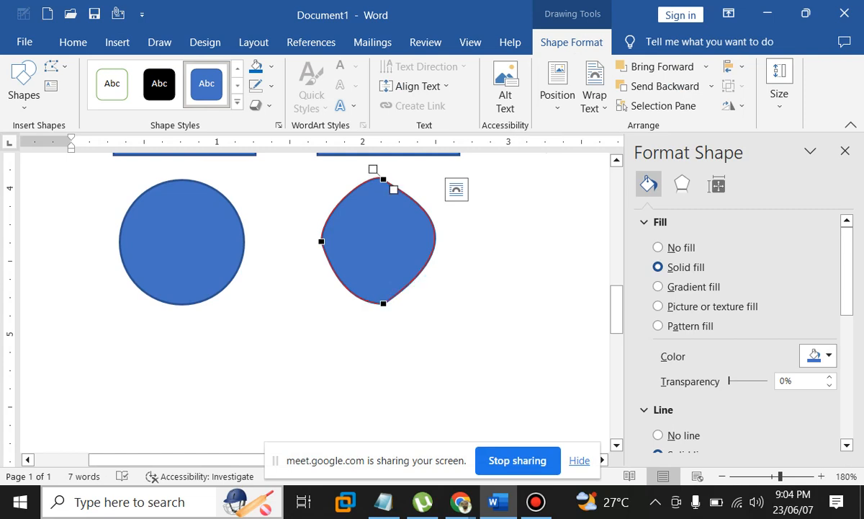
right_click(321, 240)
left_click(373, 273)
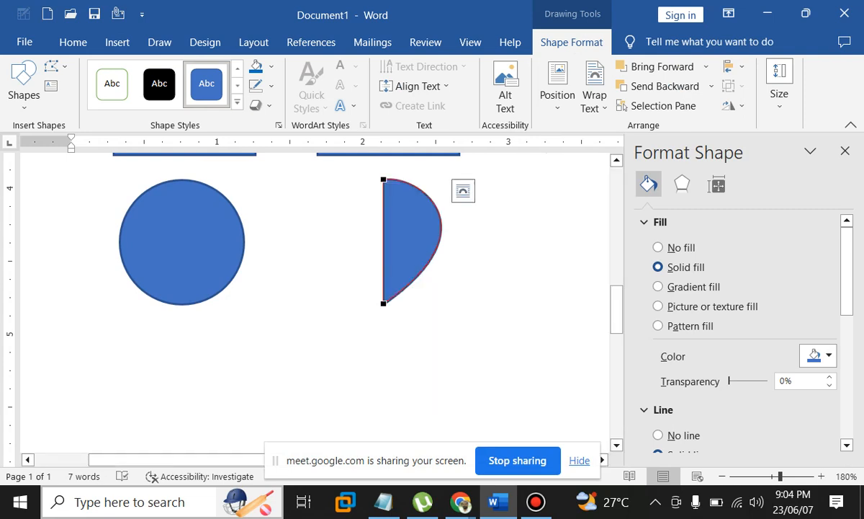
left_click(383, 179)
left_click_drag(383, 221, 307, 226)
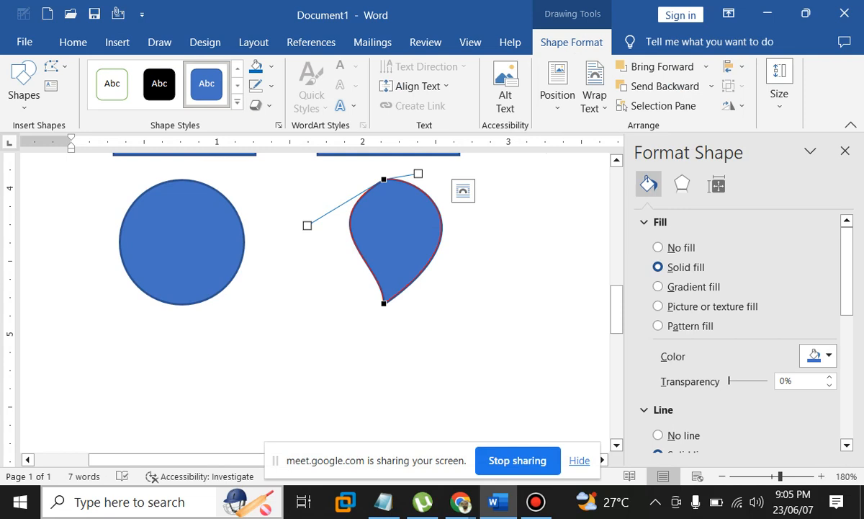
Fine-tune the teardrop's curves, finally narrowing its right side slightly
left_click(384, 303)
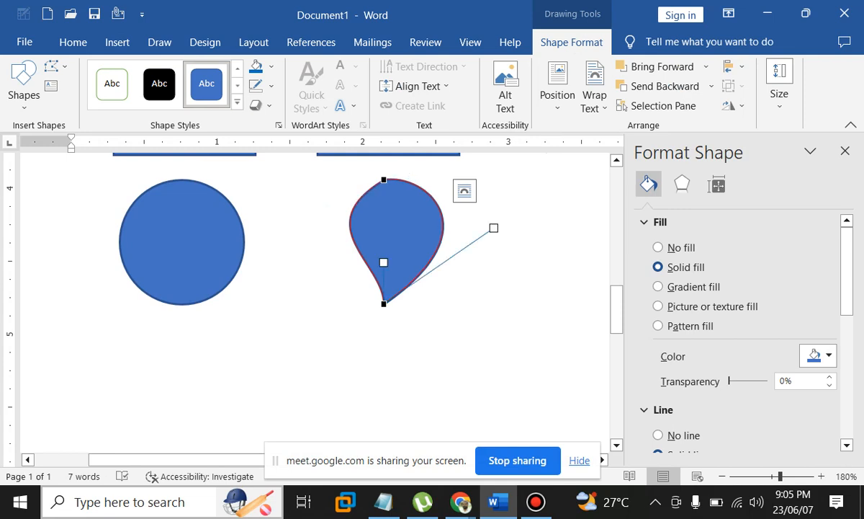
left_click_drag(494, 228, 448, 232)
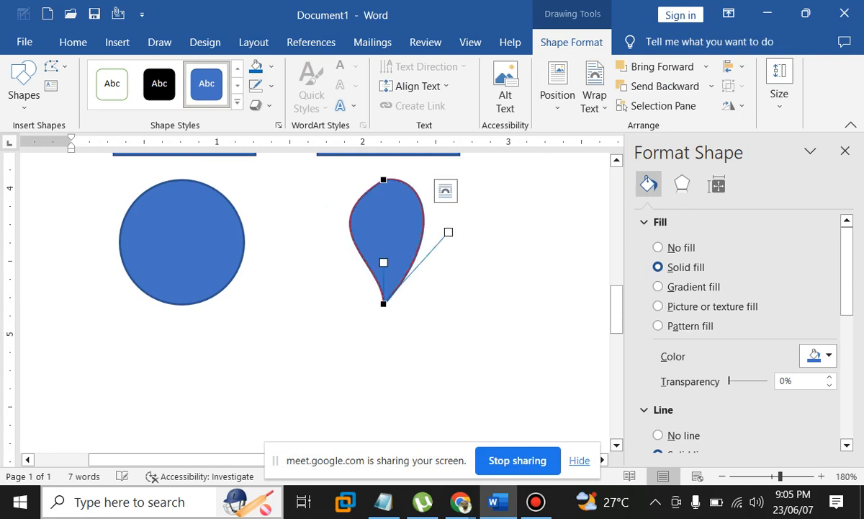
key("ctrl+z")
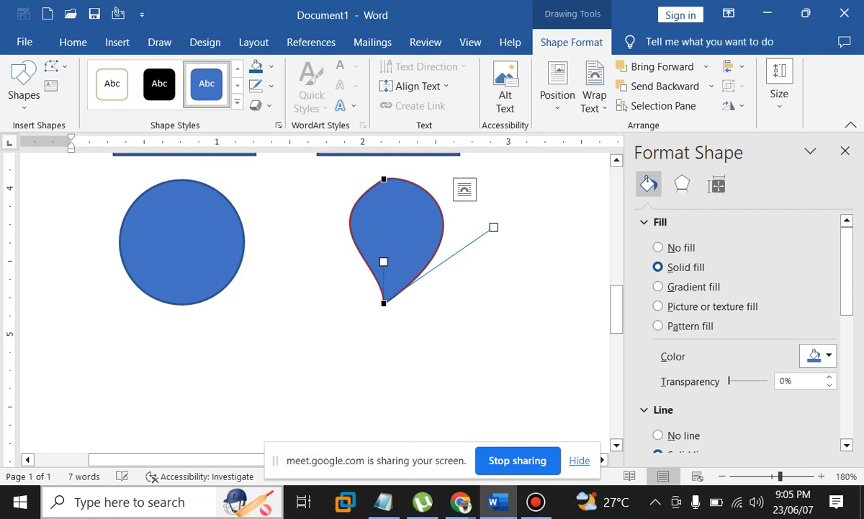
left_click(384, 178)
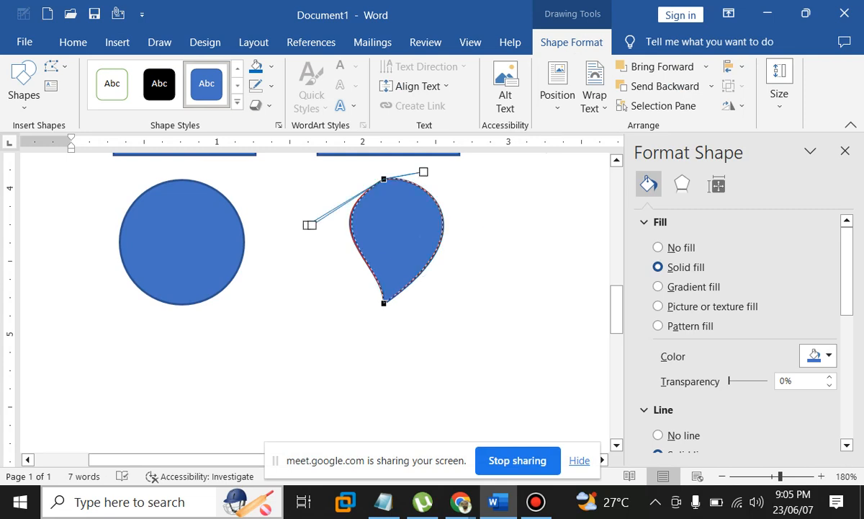
mouse_move(310, 224)
left_mouse_down()
mouse_move(277, 225)
mouse_move(297, 229)
mouse_move(311, 210)
left_mouse_up()
key("ctrl+z")
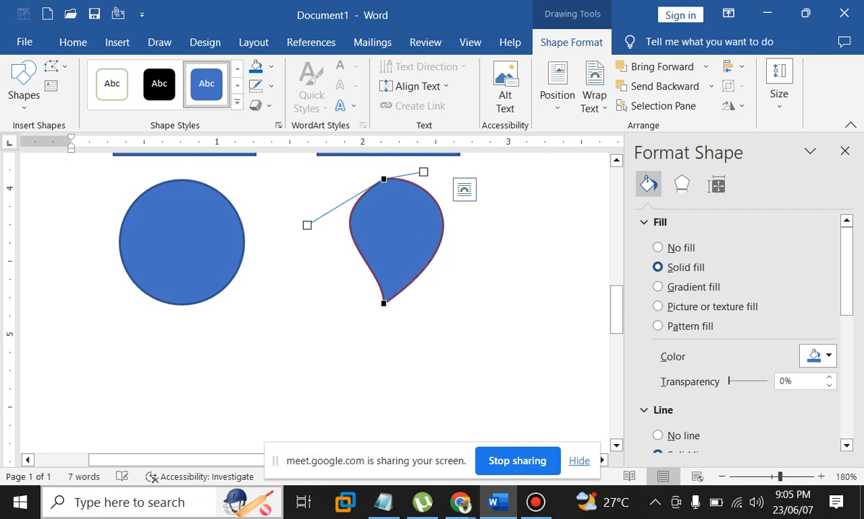
key("ctrl+z")
left_click_drag(494, 226, 480, 222)
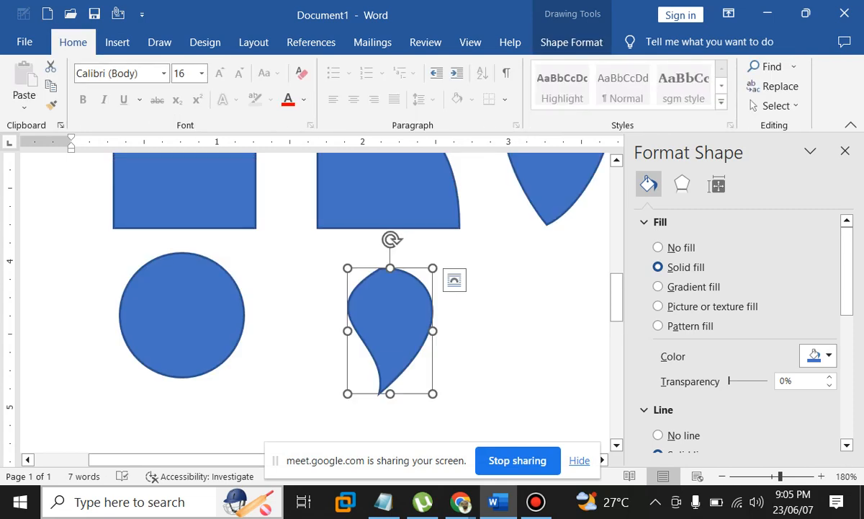
Rotate the teardrop so its tip points up and give it a pale blue-to-white gradient fill
left_click_drag(392, 239, 381, 422)
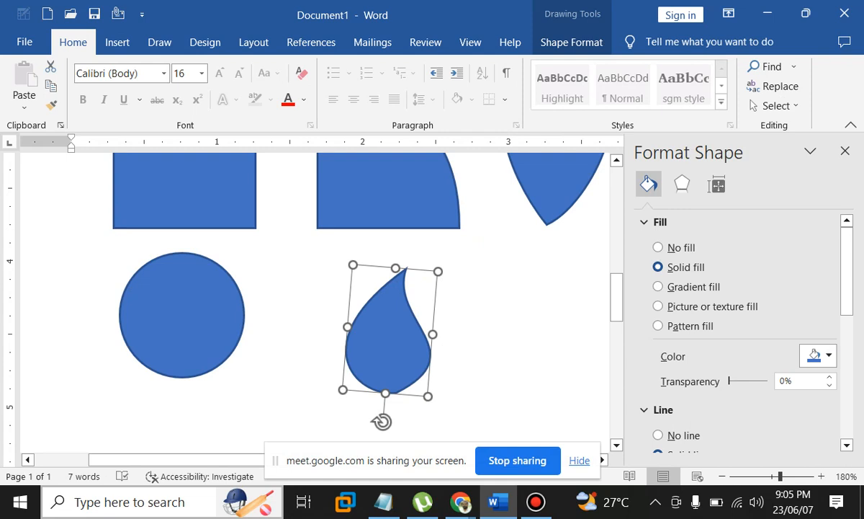
left_click_drag(381, 422, 357, 410)
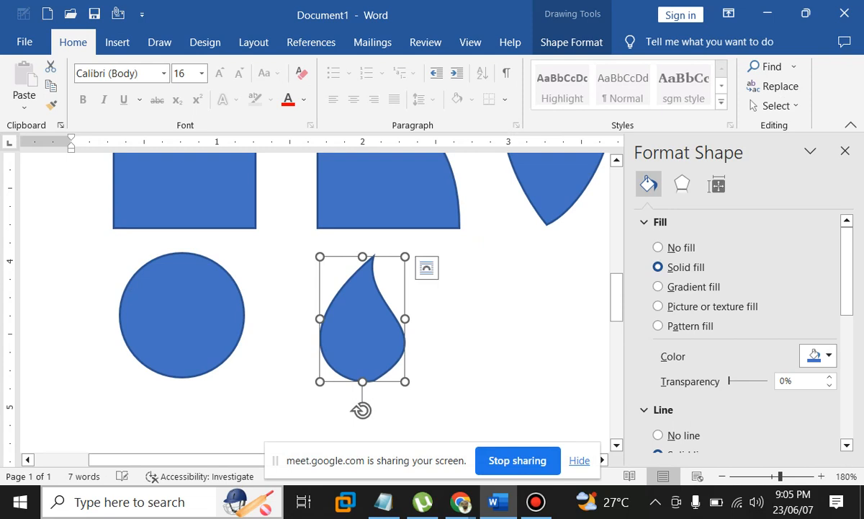
left_click(670, 287)
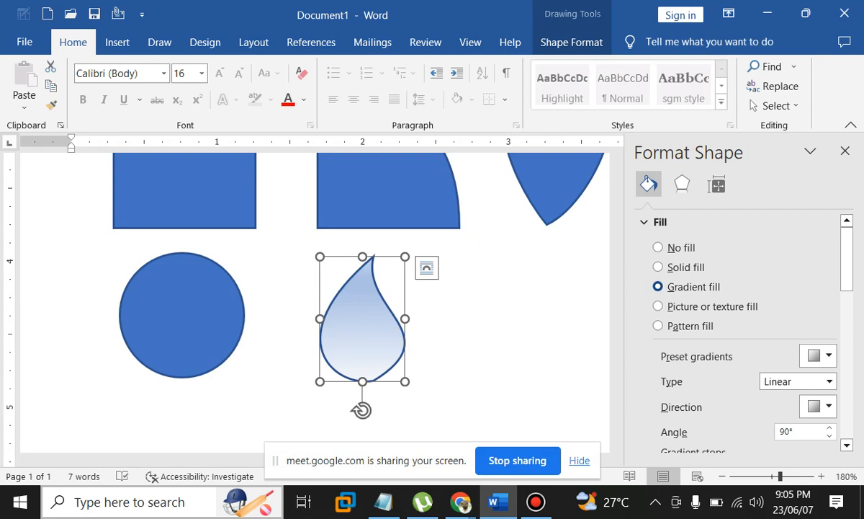
left_click(682, 185)
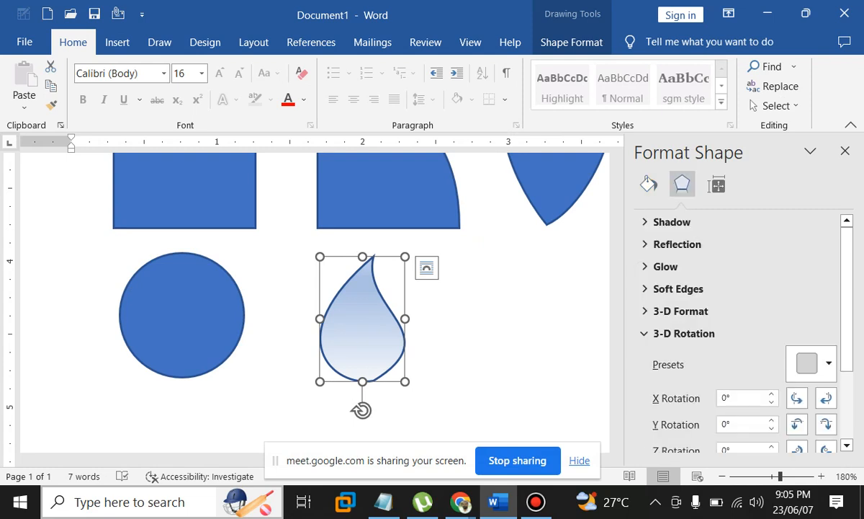
left_click(683, 334)
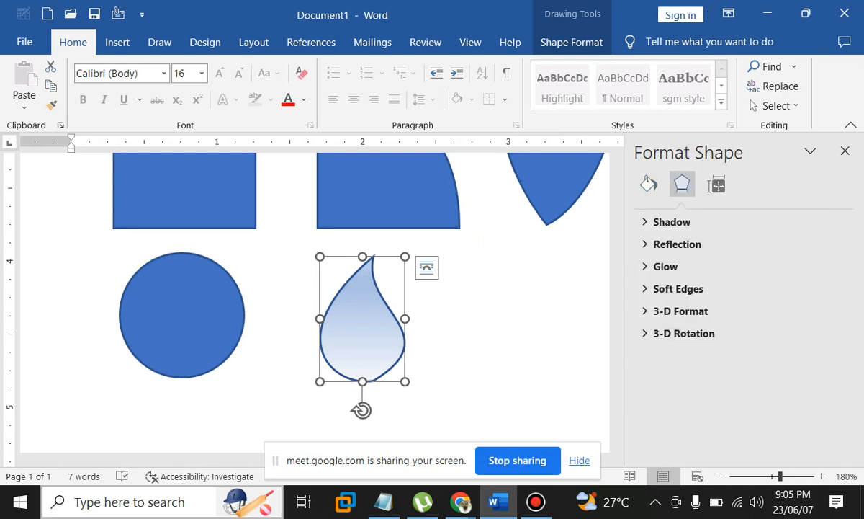
left_click(649, 184)
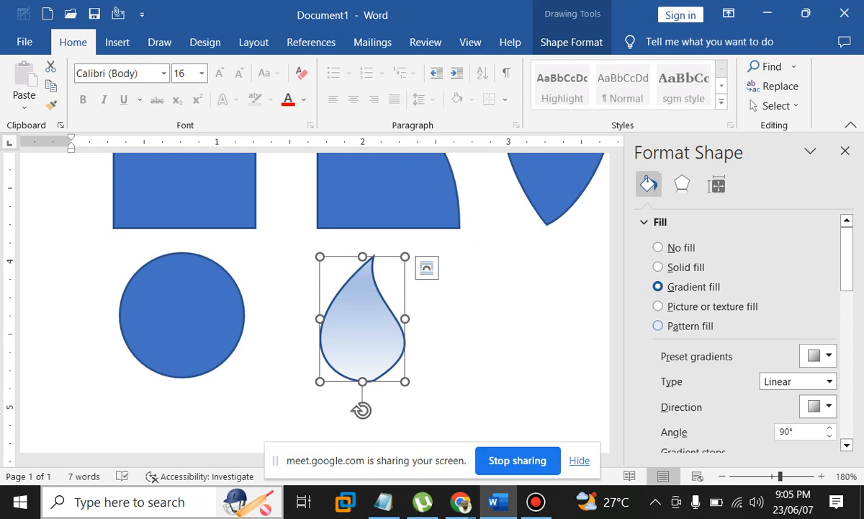
scroll(735, 324, "down", 2)
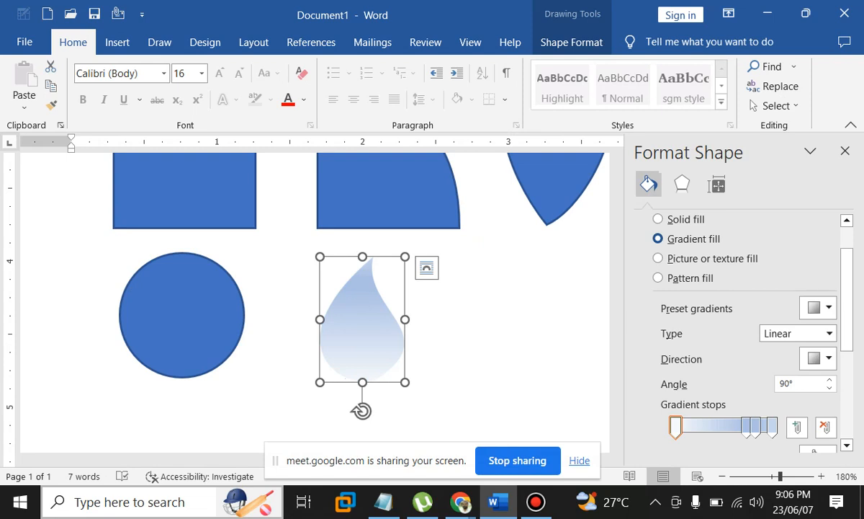
left_click(818, 308)
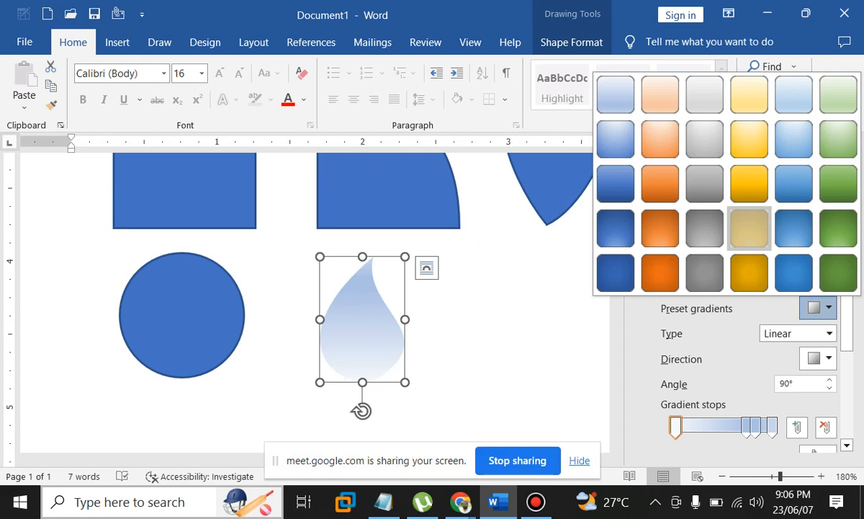
Apply a gold preset gradient to the drop and narrow it from the right side
left_click(749, 227)
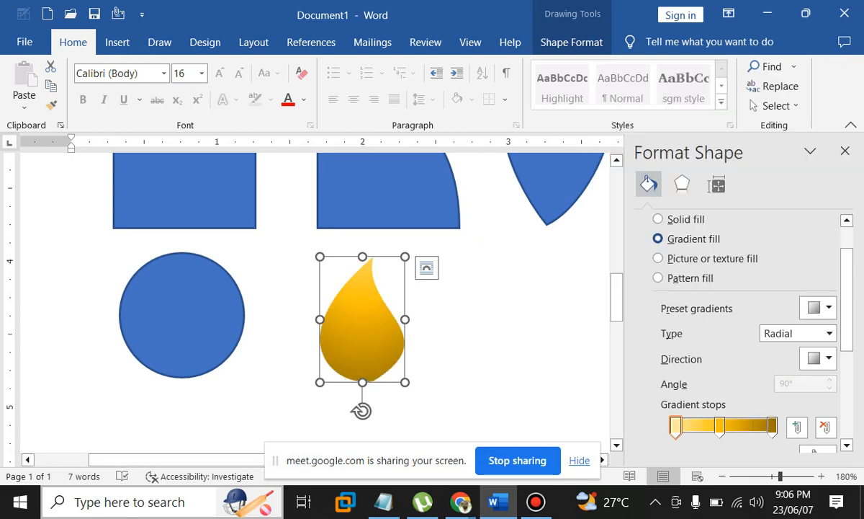
left_click_drag(405, 319, 390, 319)
left_click(472, 321)
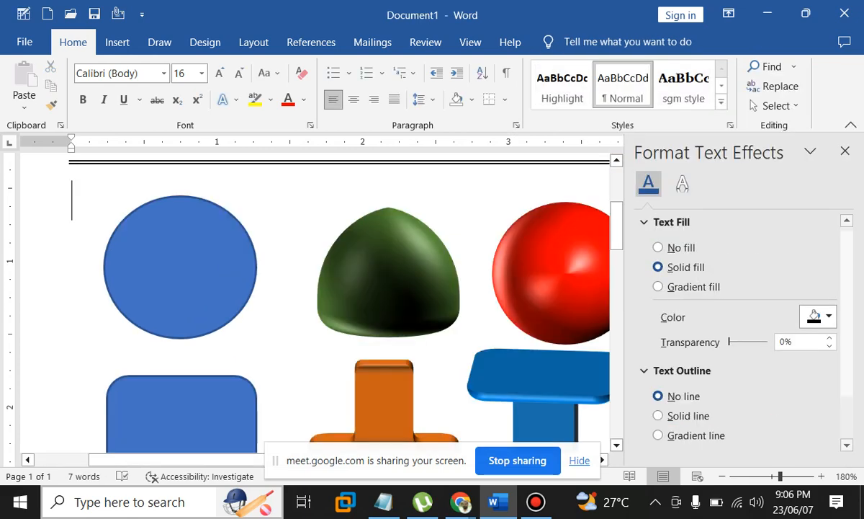
scroll(317, 303, "down", 7)
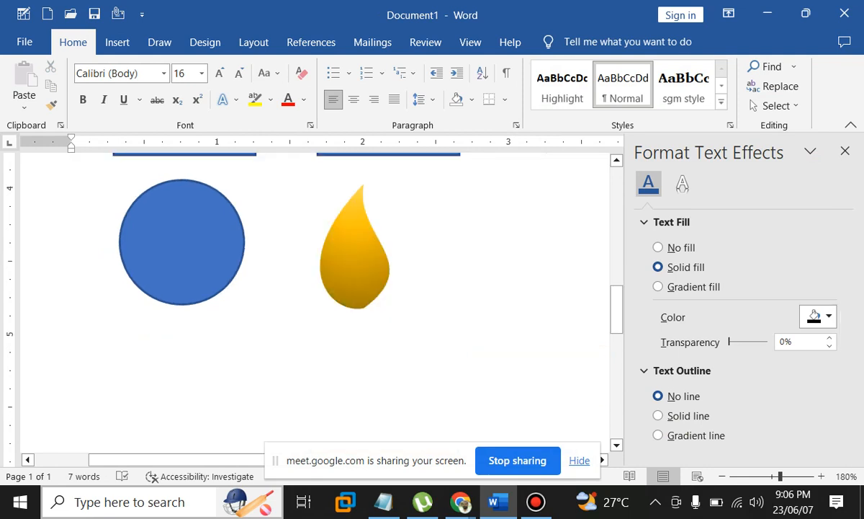
left_click_drag(355, 253, 339, 234)
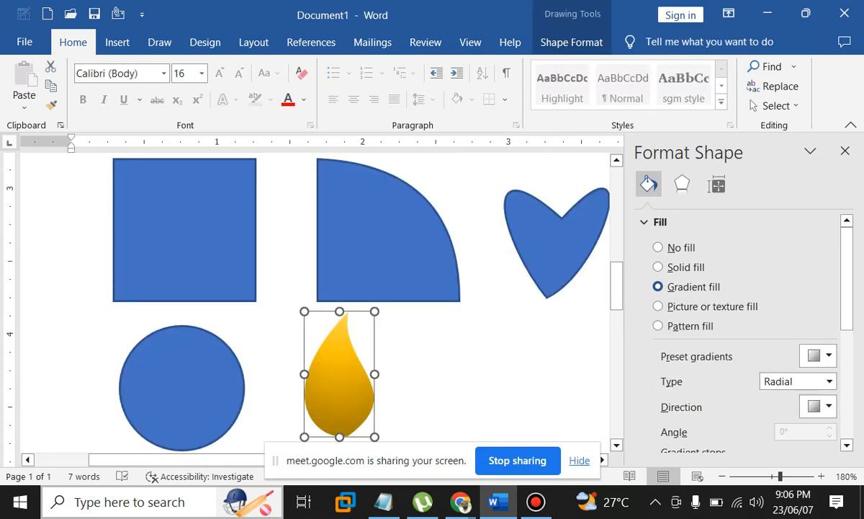
scroll(338, 393, "down", 1)
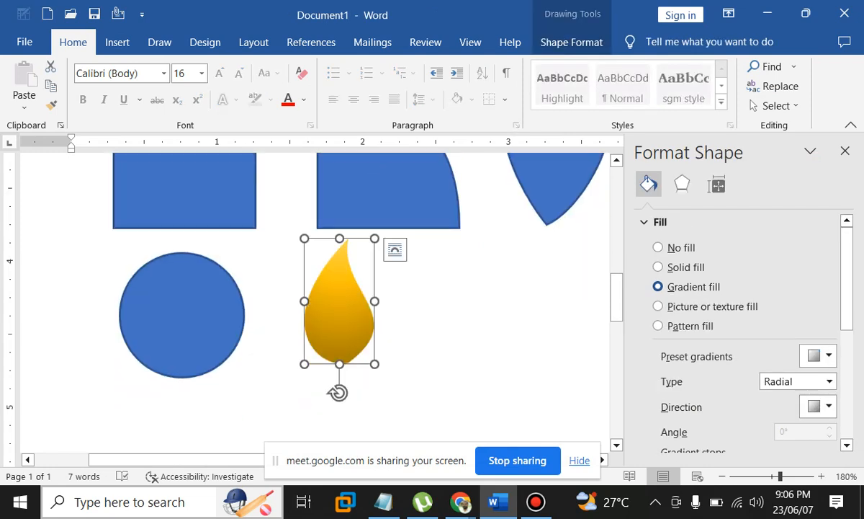
Try the Path and Rectangular gradient types, settle on Radial, and narrow the drop slightly
left_click(818, 356)
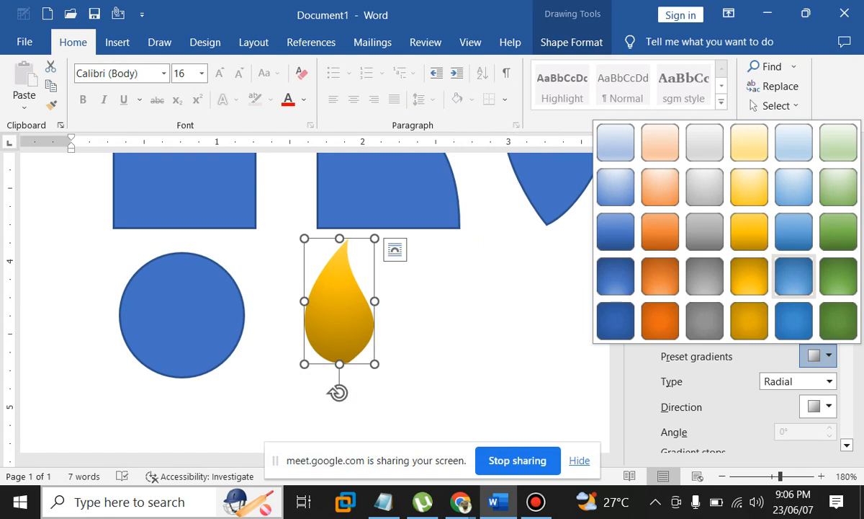
left_click(830, 381)
key("Down")
key("Down")
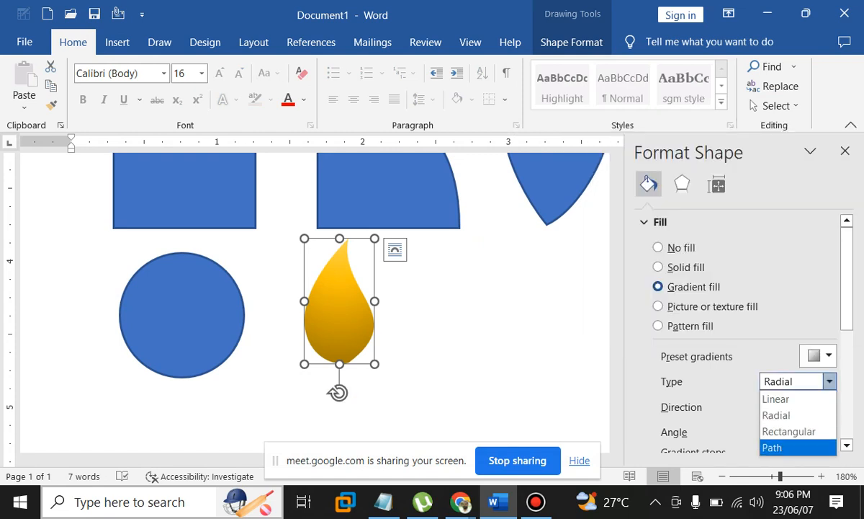
key("Return")
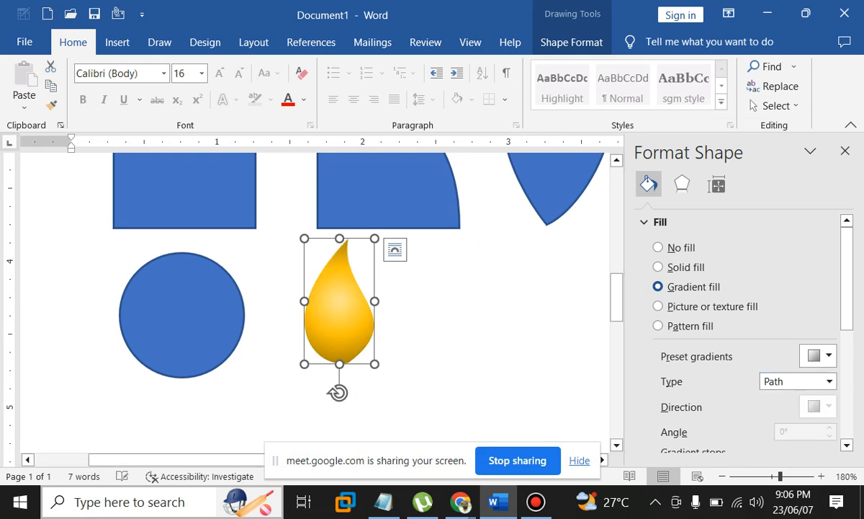
left_click(830, 381)
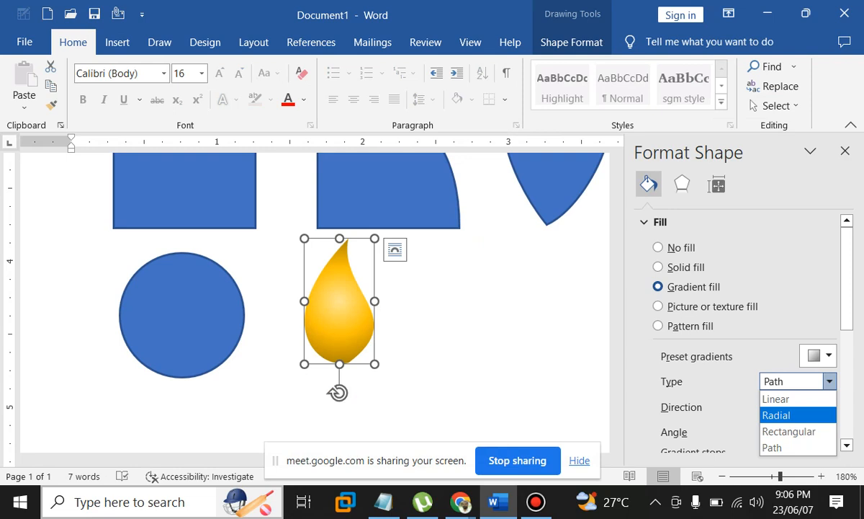
key("Return")
left_click(830, 381)
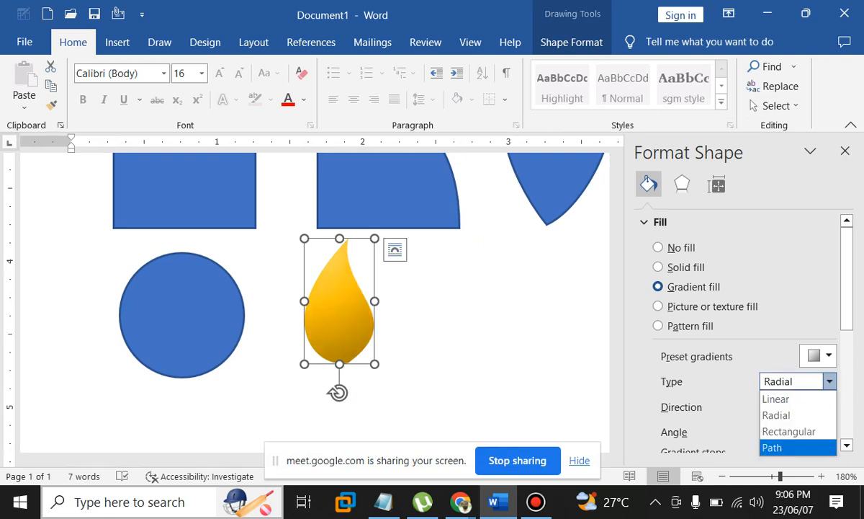
left_click(790, 431)
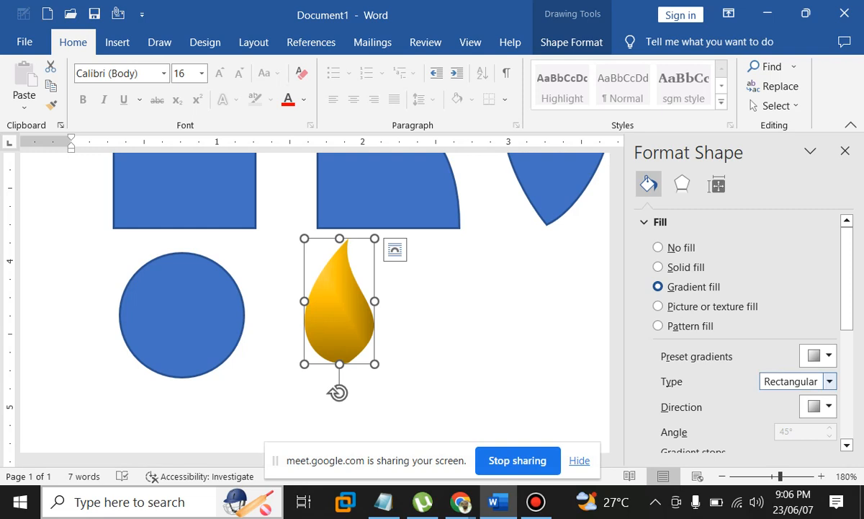
key("Up")
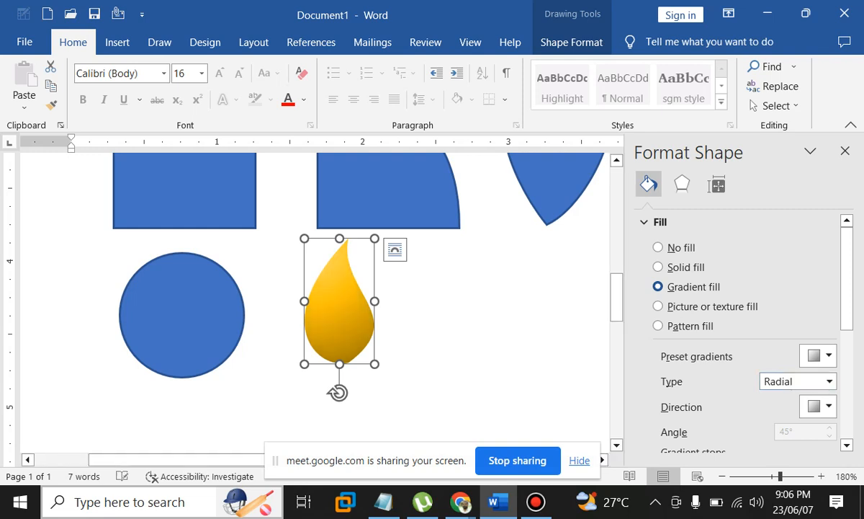
left_click_drag(375, 302, 369, 301)
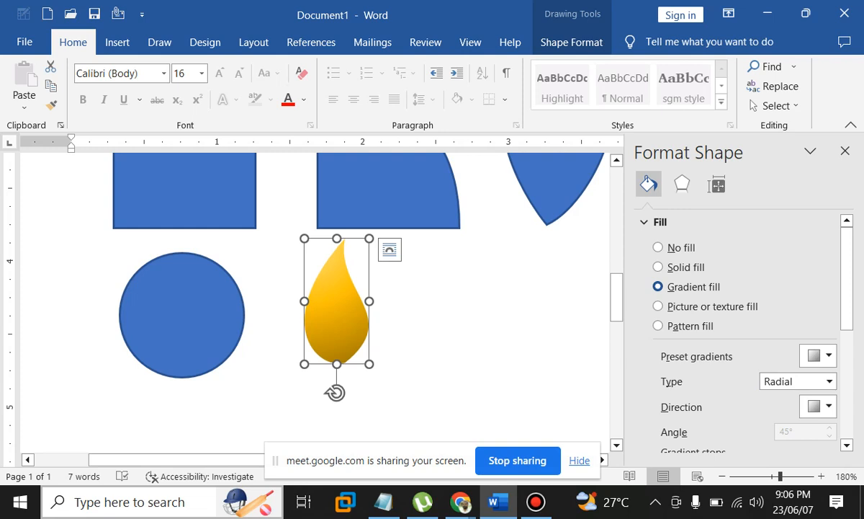
scroll(735, 331, "down", 3)
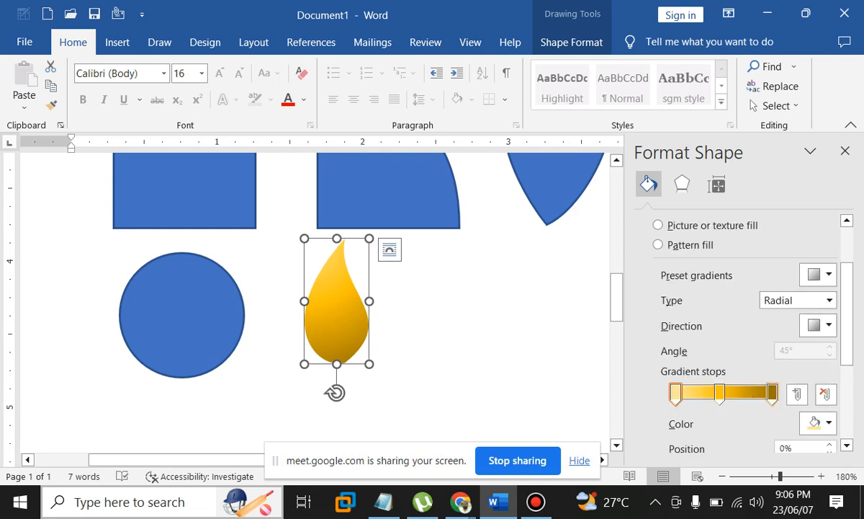
Remove the middle gradient stop and colour the remaining stop orange
left_click(772, 393)
left_click(719, 393)
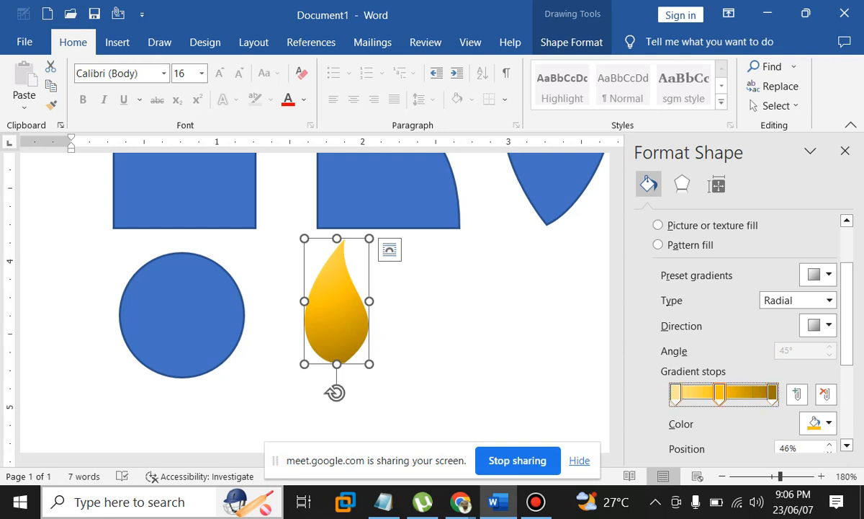
left_click(825, 393)
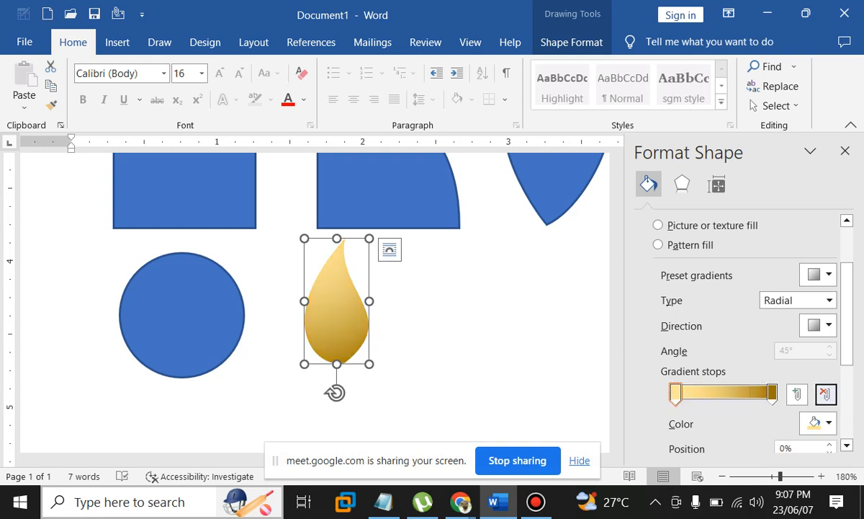
left_click(773, 393)
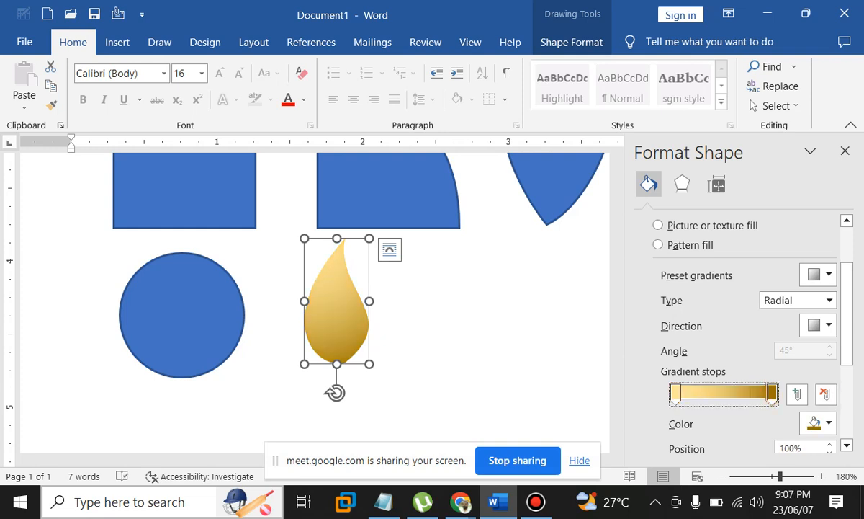
left_click(829, 423)
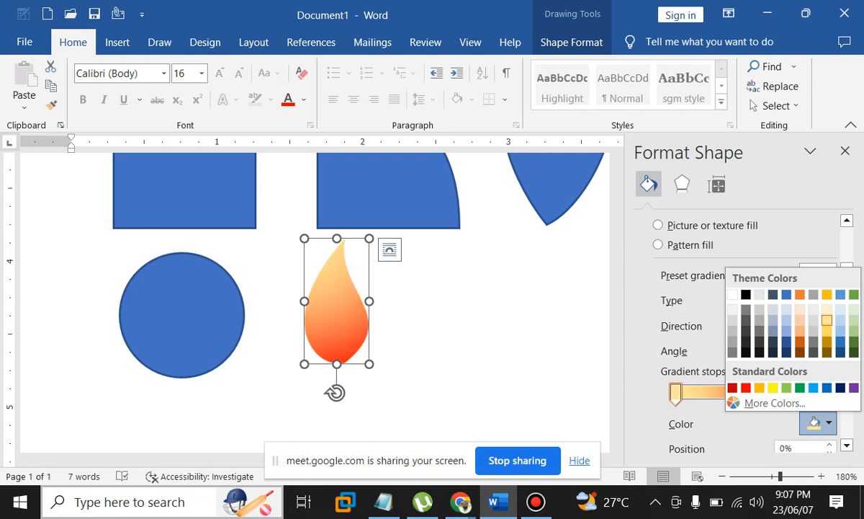
left_click(759, 388)
left_click(472, 317)
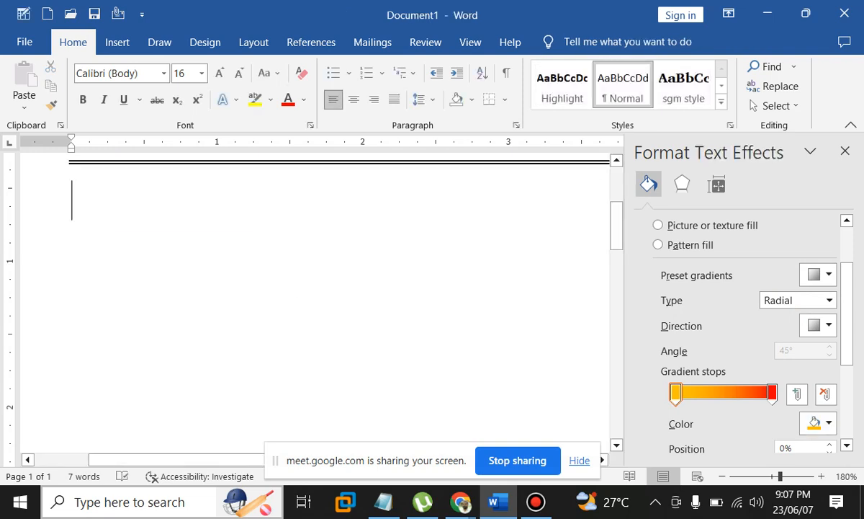
Ctrl+drag a copy of the flame to the right of the original
scroll(314, 302, "down", 6)
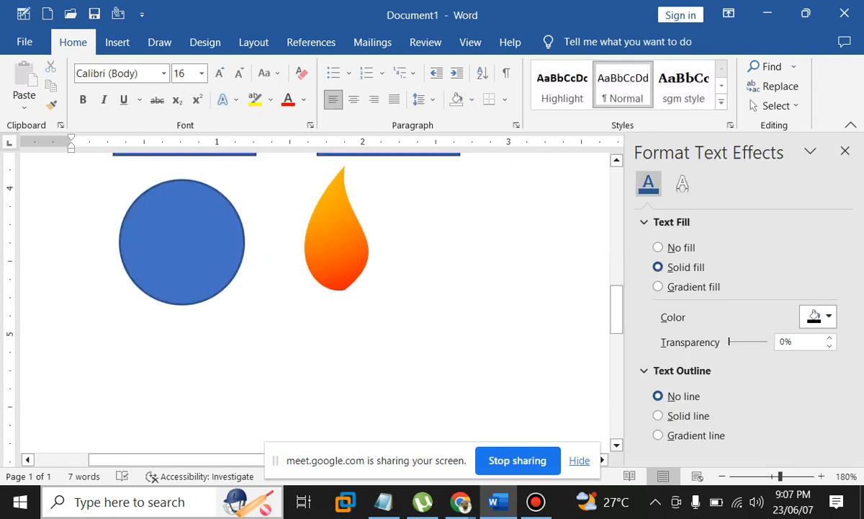
left_click_drag(337, 238, 414, 238)
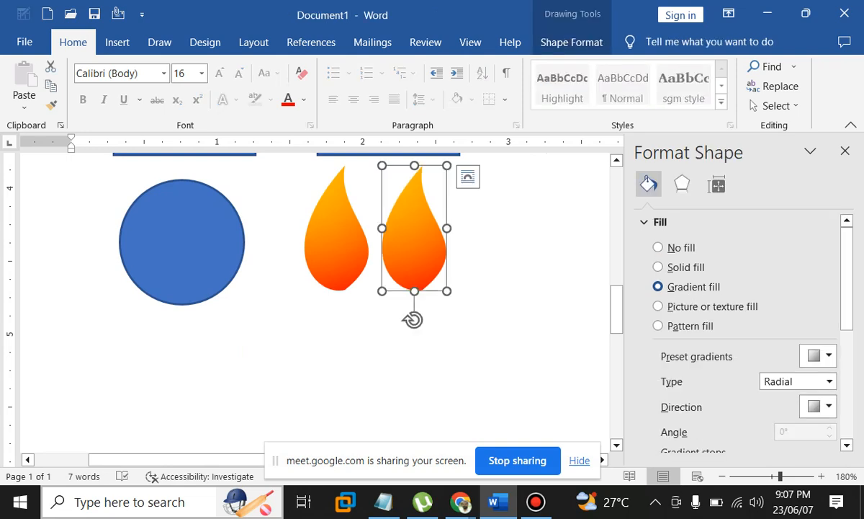
scroll(742, 331, "down", 2)
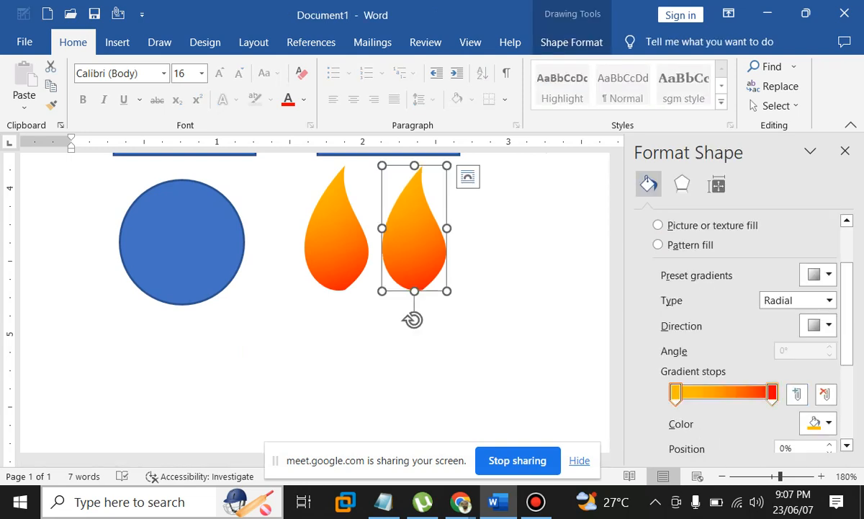
left_click(772, 394)
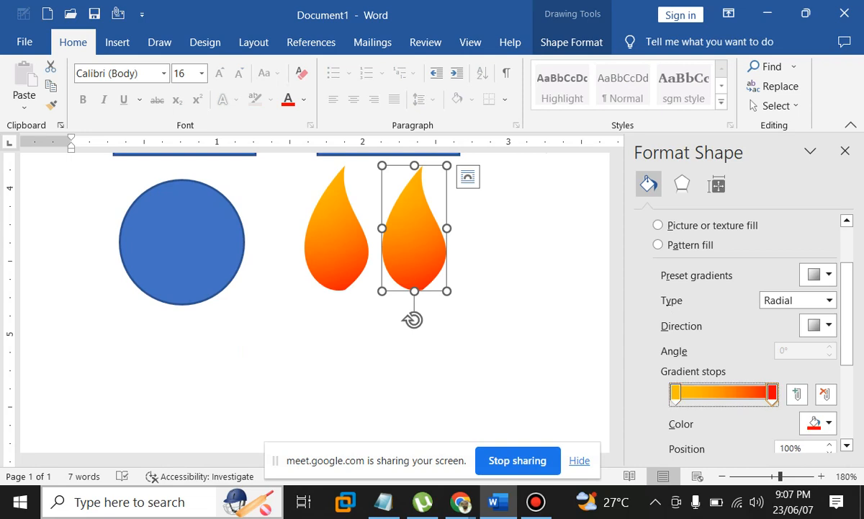
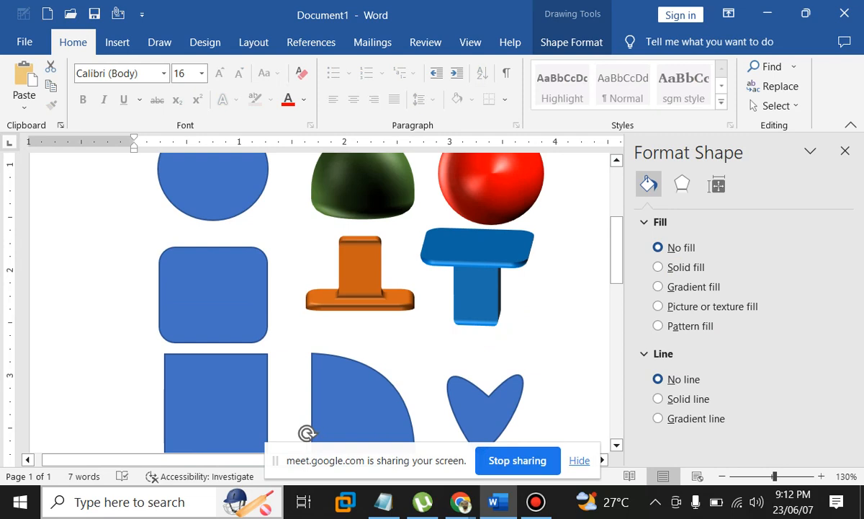
Look over the rows of shapes and flames, then switch to the Insert ribbon to add a shape
scroll(325, 303, "up", 1)
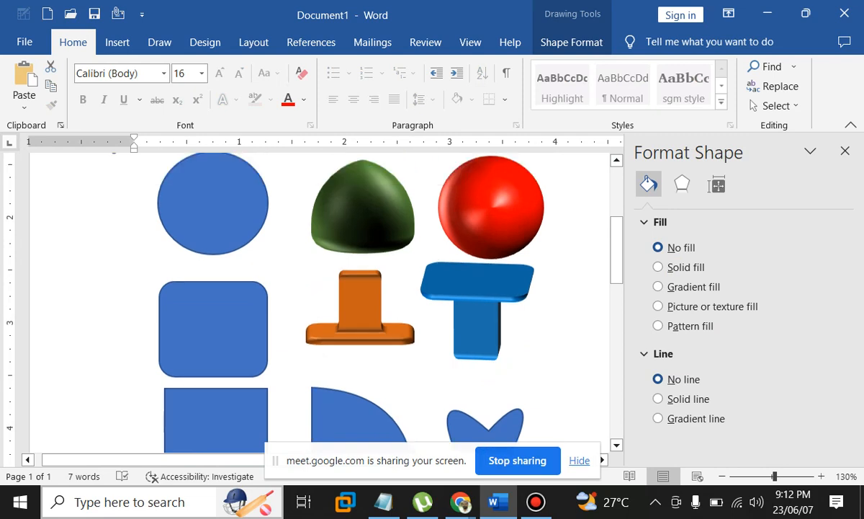
scroll(324, 302, "down", 10)
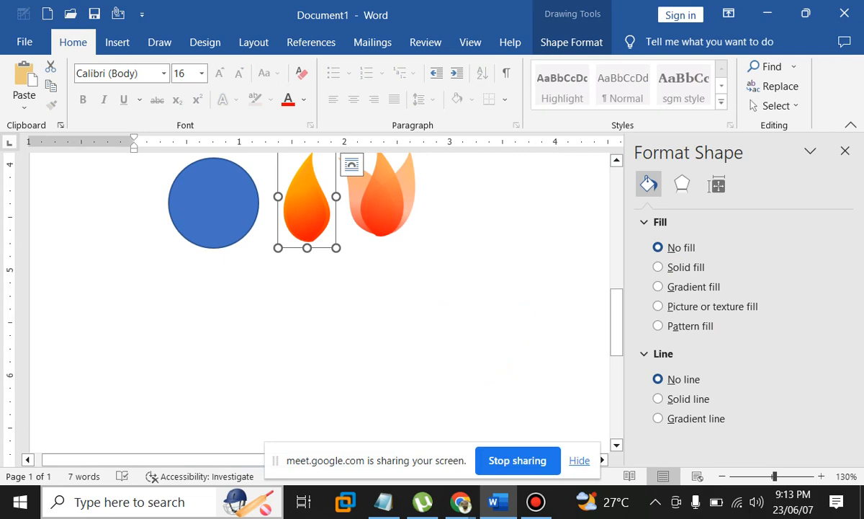
scroll(320, 302, "down", 3)
scroll(320, 303, "up", 3)
left_click(117, 43)
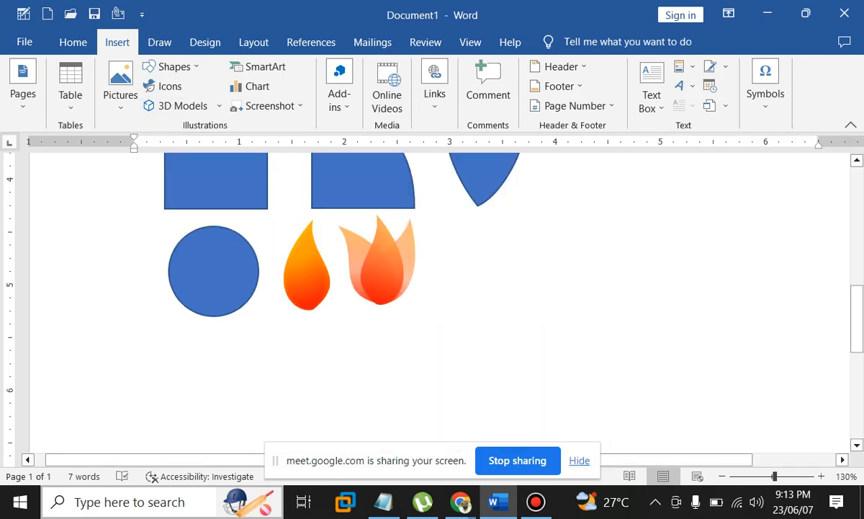
scroll(432, 302, "down", 4)
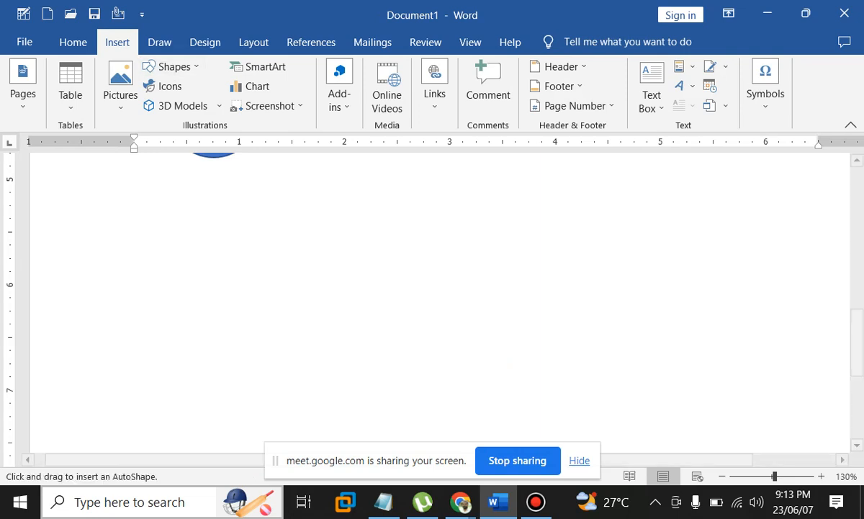
Draw a tall blue rectangle below the shapes, nudge it into place and make it slightly taller
left_click_drag(241, 170, 417, 430)
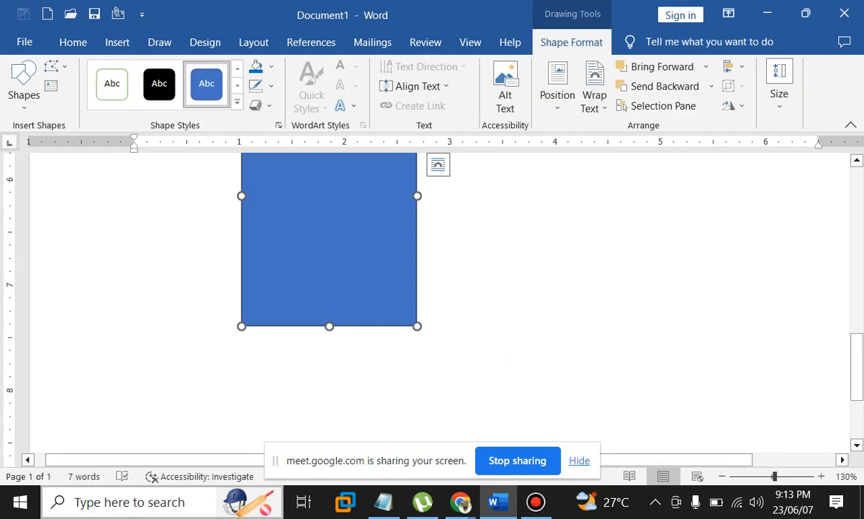
scroll(440, 303, "up", 2)
left_click_drag(330, 301, 345, 287)
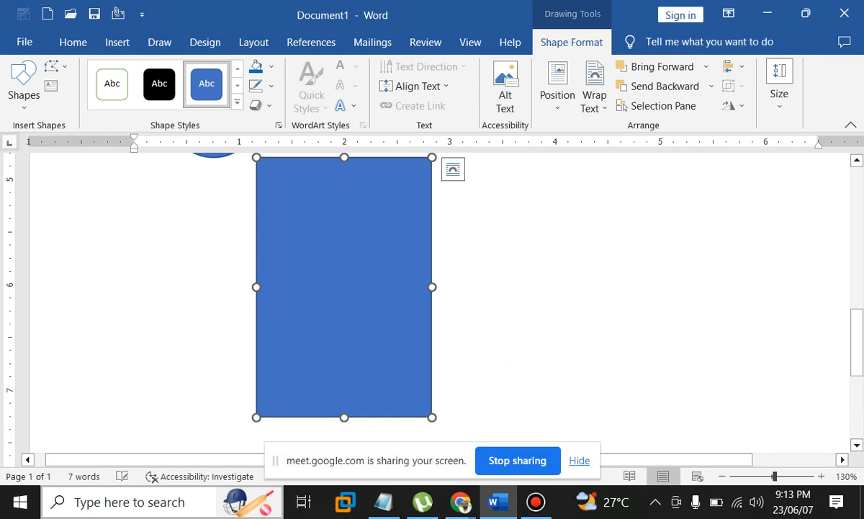
key("shift+Up")
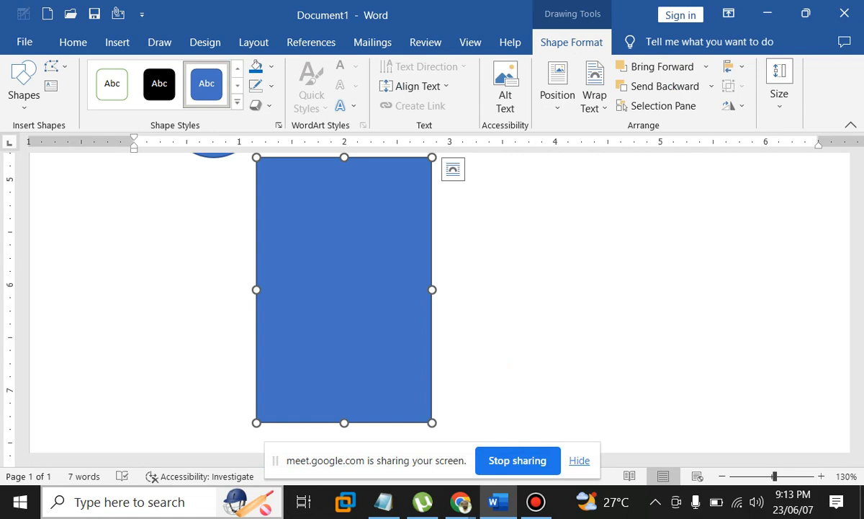
left_click(452, 168)
left_click(677, 288)
Paste two copies of the rectangle, placing one beside it and one over the original
scroll(677, 288, "down", 1)
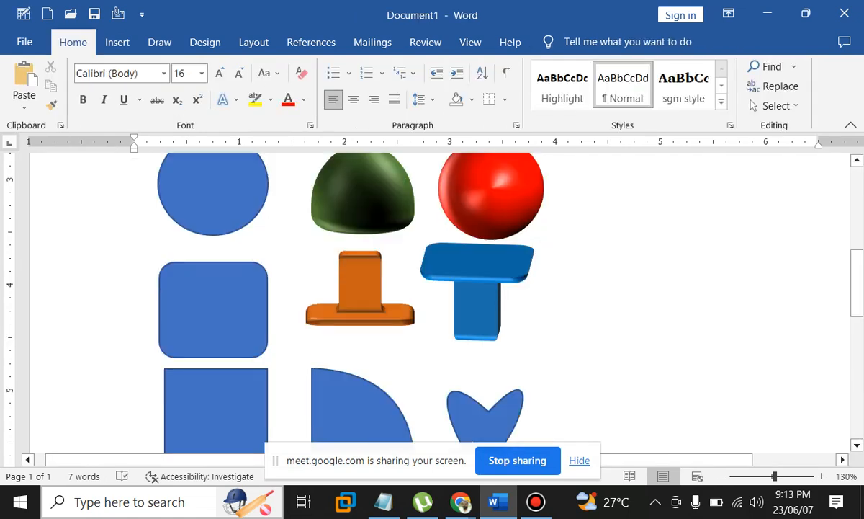
scroll(677, 288, "down", 8)
scroll(433, 288, "up", 3)
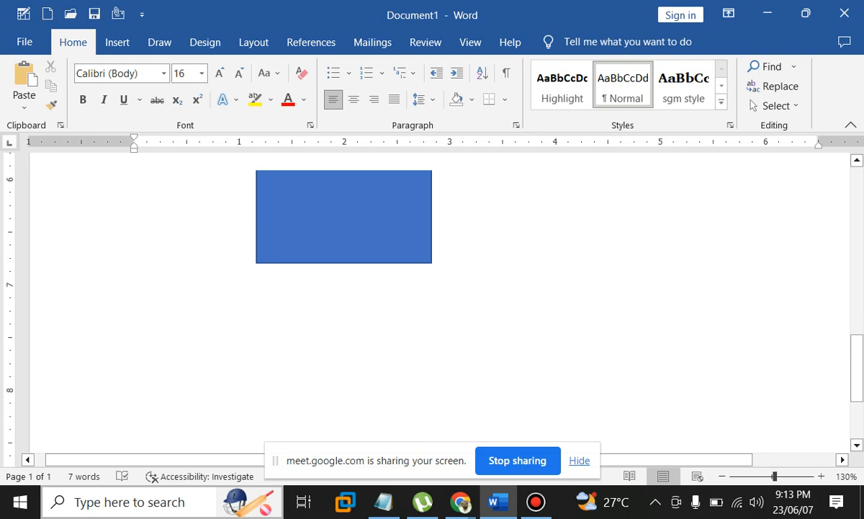
scroll(345, 245, "up", 2)
left_click(344, 245)
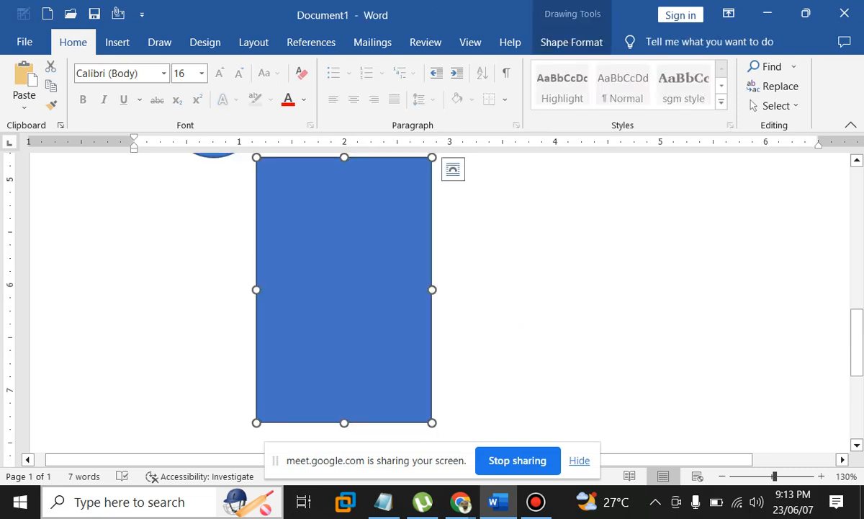
key("ctrl+v")
key("ctrl+v")
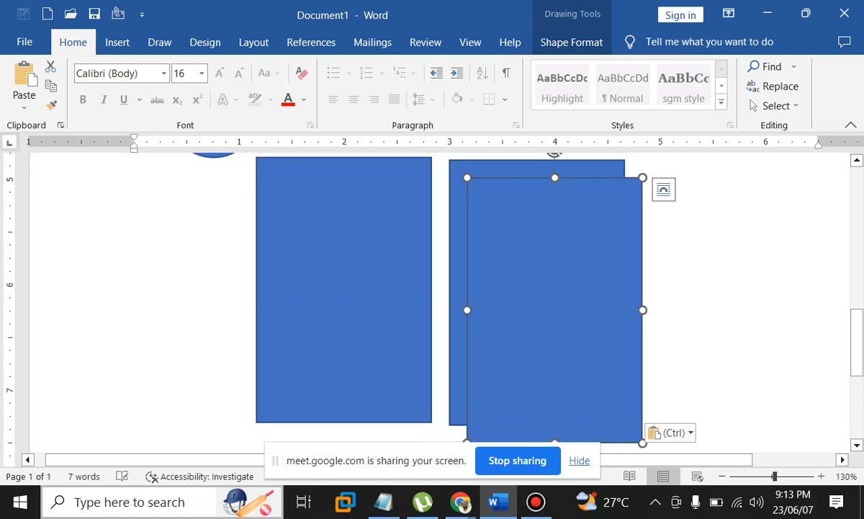
left_click_drag(555, 309, 590, 297)
left_click(475, 293)
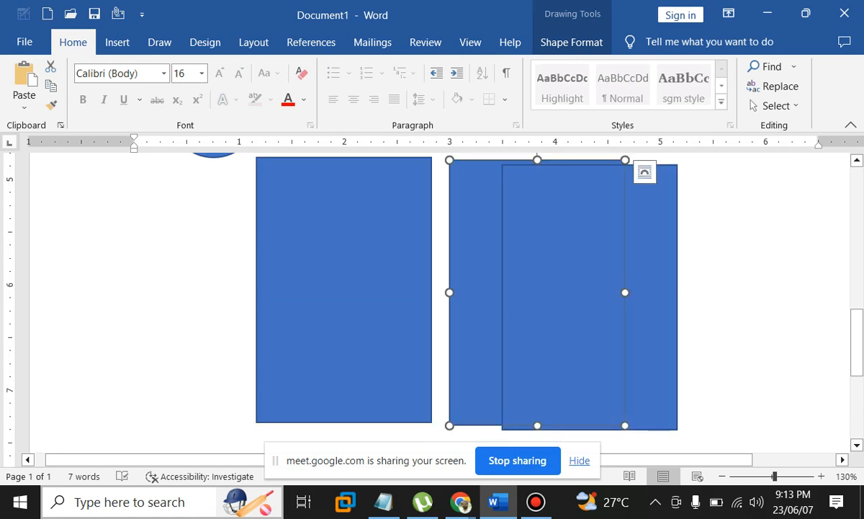
left_click_drag(476, 293, 314, 293)
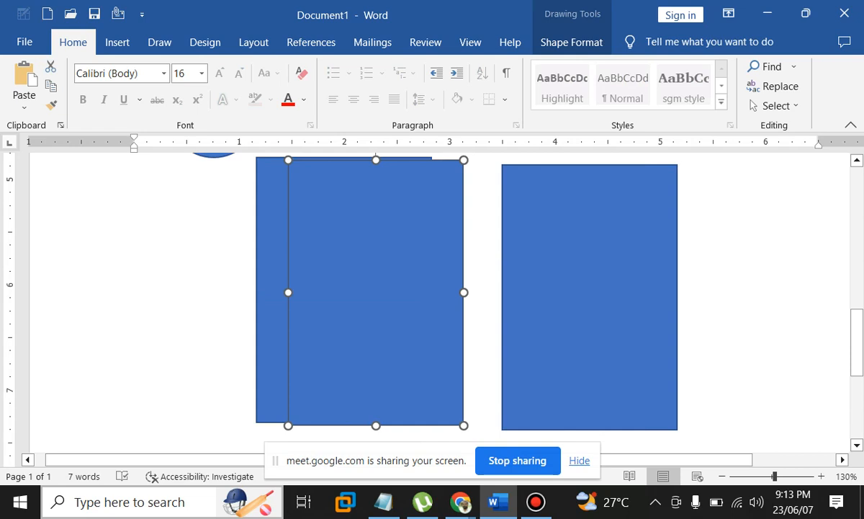
left_click_drag(376, 292, 351, 297)
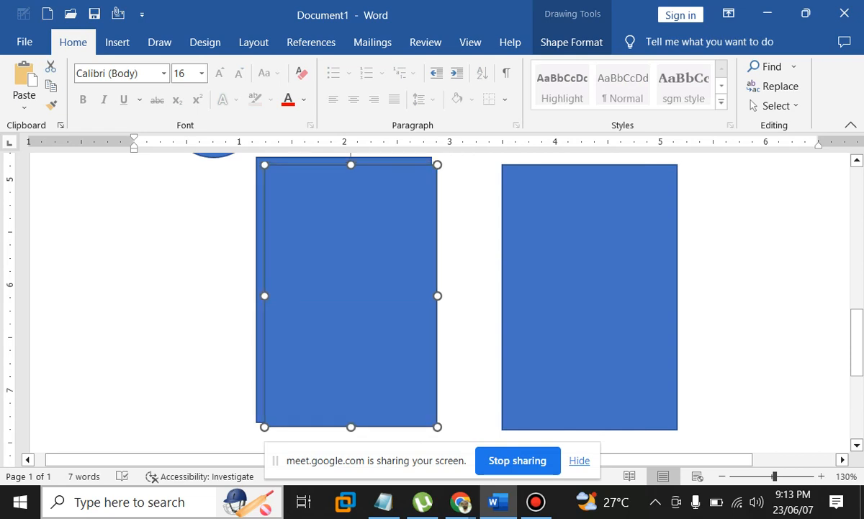
Trim the front copy slightly at its top and both sides so the rear rectangle shows around it
left_click_drag(351, 165, 351, 167)
left_click_drag(351, 296, 343, 290)
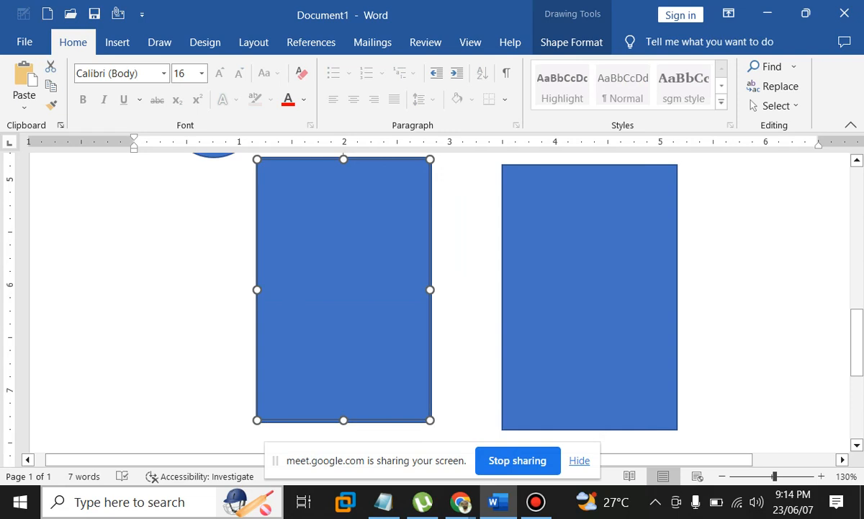
left_click_drag(257, 290, 259, 290)
left_click_drag(429, 289, 426, 291)
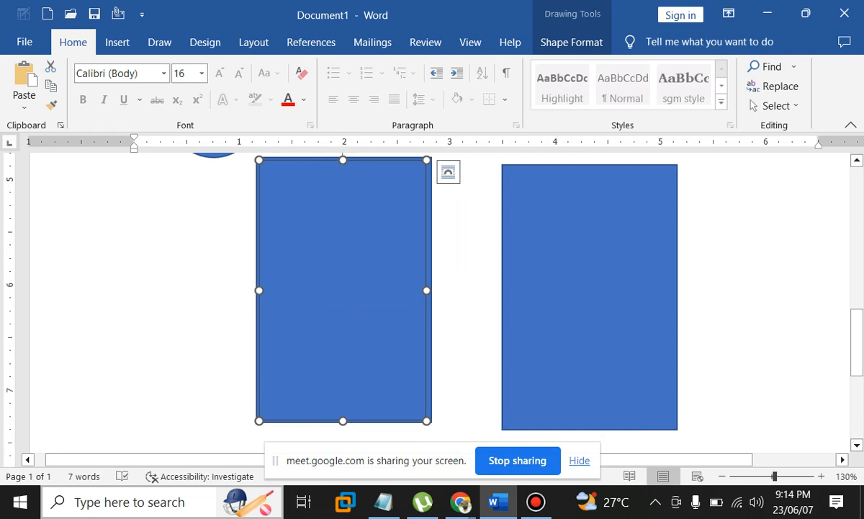
left_click(430, 294)
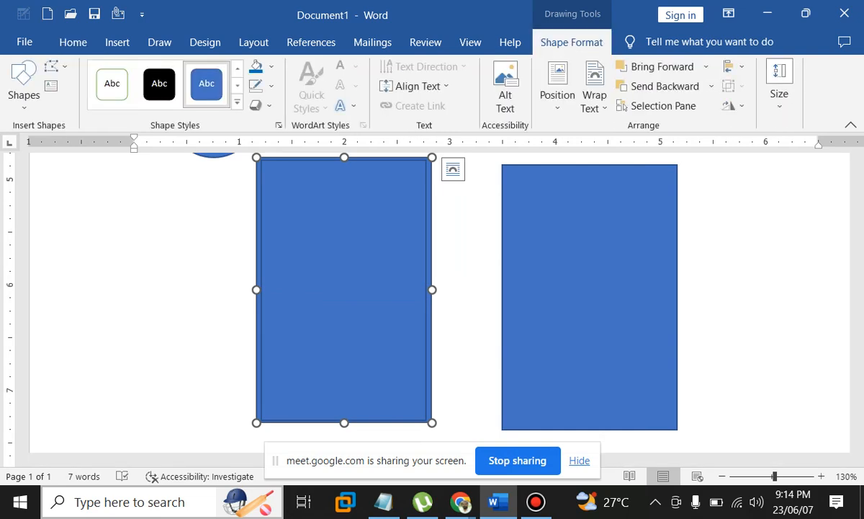
Fill the rear rectangle black and remove its outline
left_click(271, 67)
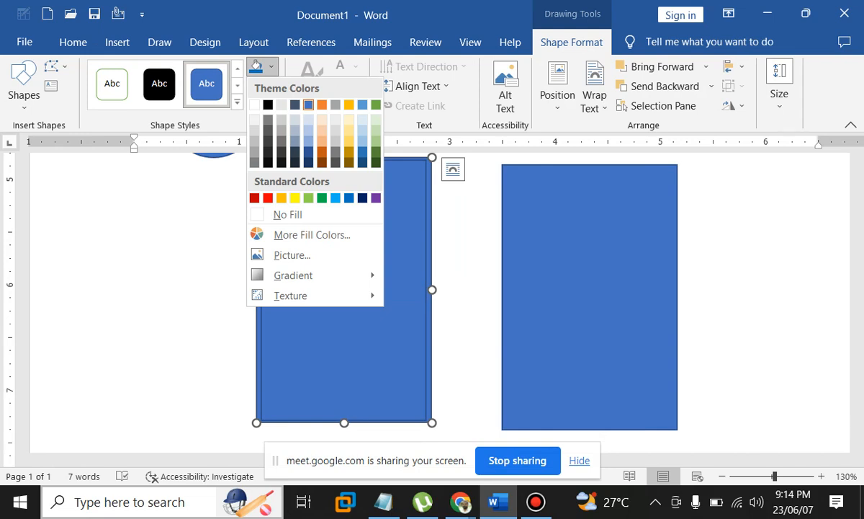
left_click(268, 105)
left_click(271, 86)
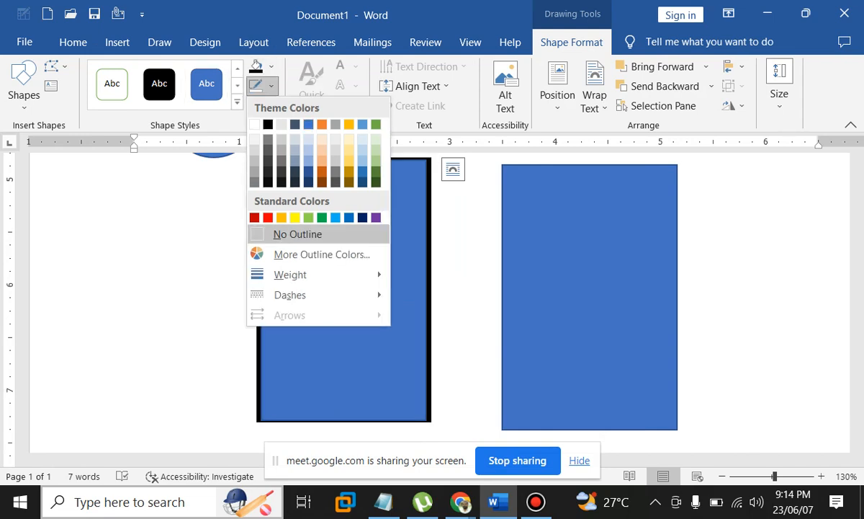
left_click(297, 234)
Adjust the front blue rectangle's edges so a black band shows beneath it
left_click(337, 271)
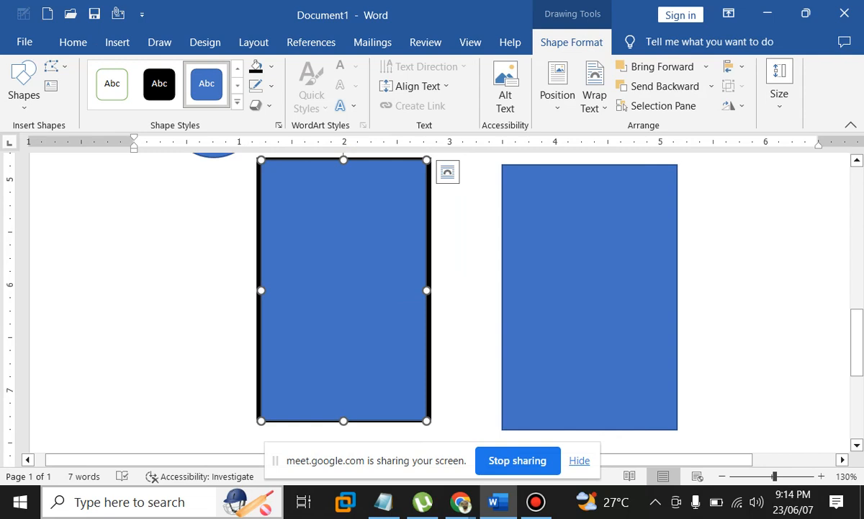
scroll(432, 296, "up", 8, "ctrl")
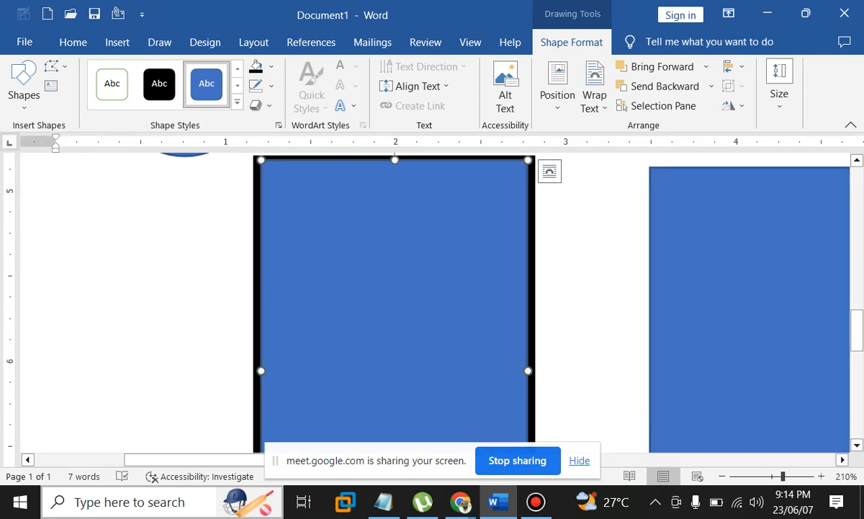
left_click_drag(528, 371, 530, 371)
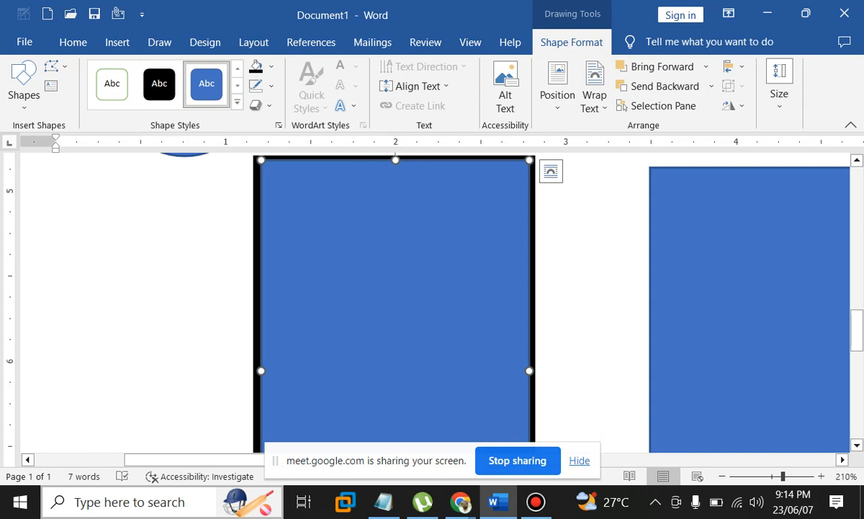
left_click_drag(261, 371, 259, 371)
left_click_drag(394, 160, 394, 170)
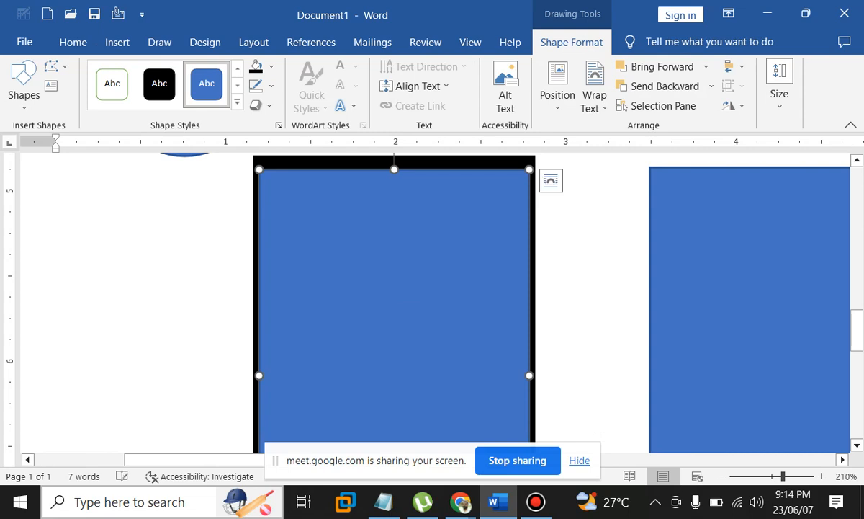
scroll(432, 302, "down", 3)
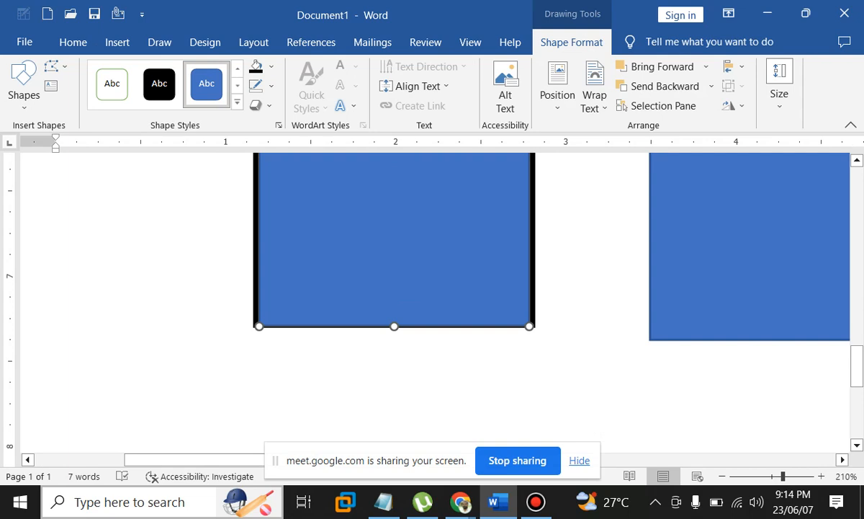
left_click_drag(394, 326, 394, 297)
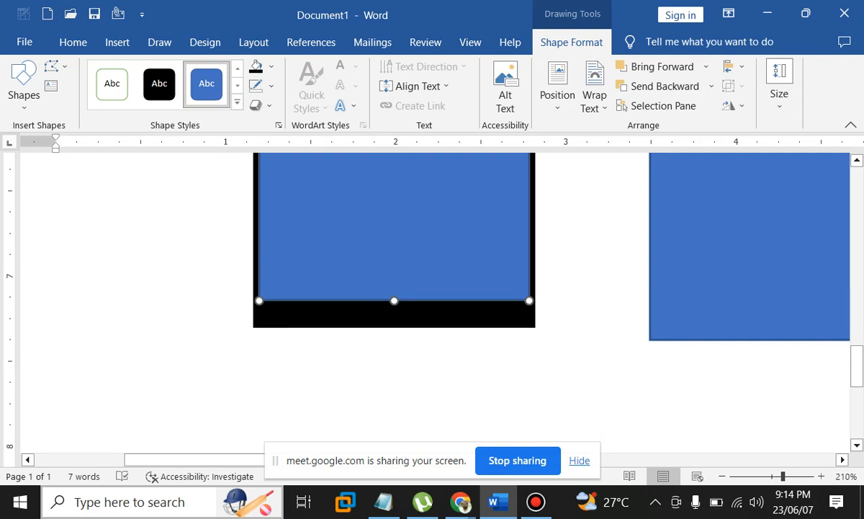
Nudge the blue screen rectangle slightly lower inside the black frame
scroll(481, 297, "up", 3)
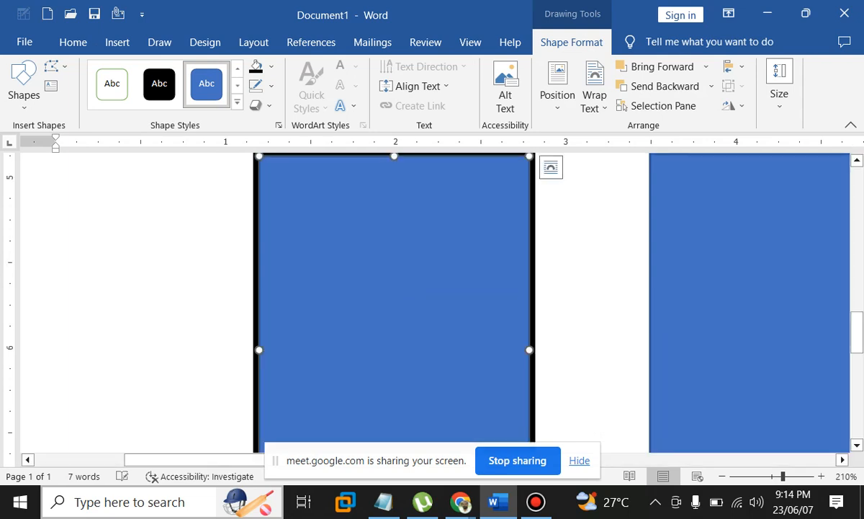
scroll(432, 303, "up", 1)
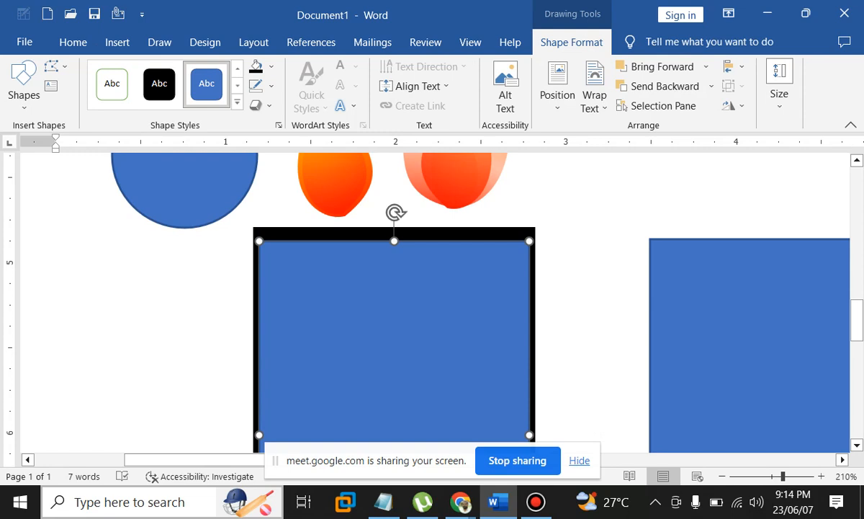
key("Down")
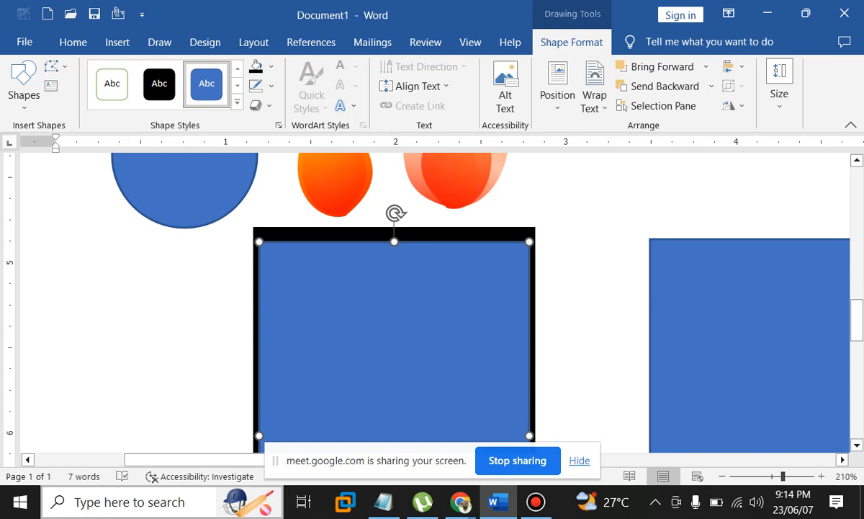
left_click_drag(394, 242, 394, 246)
scroll(394, 247, "down", 1)
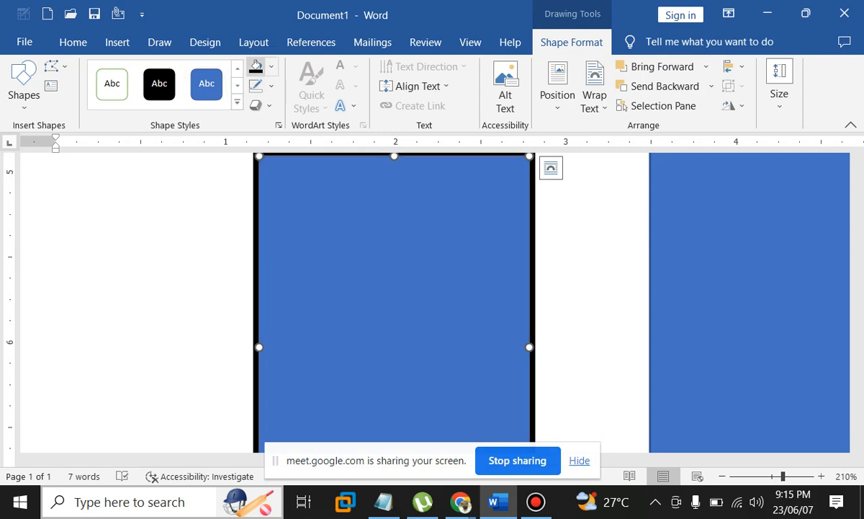
left_click(271, 66)
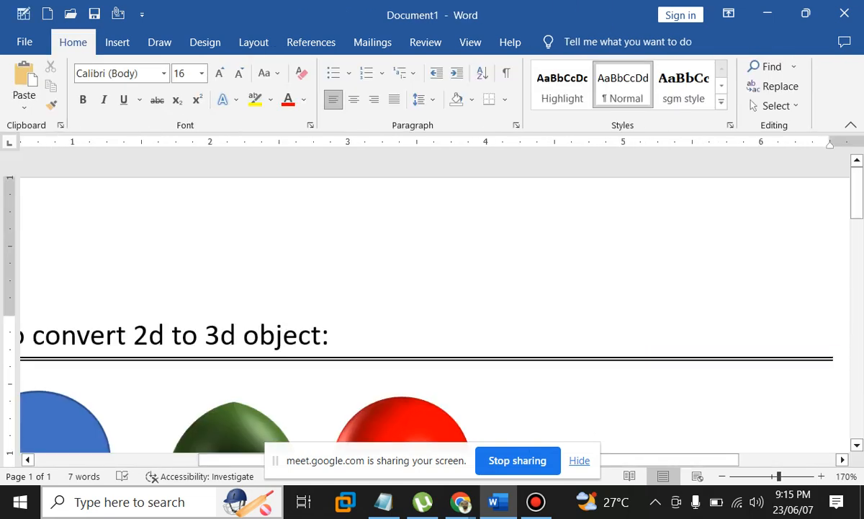
Raise the white screen's bottom edge with the arrow keys, then ease it back one notch
scroll(432, 302, "down", 5)
scroll(432, 303, "down", 3)
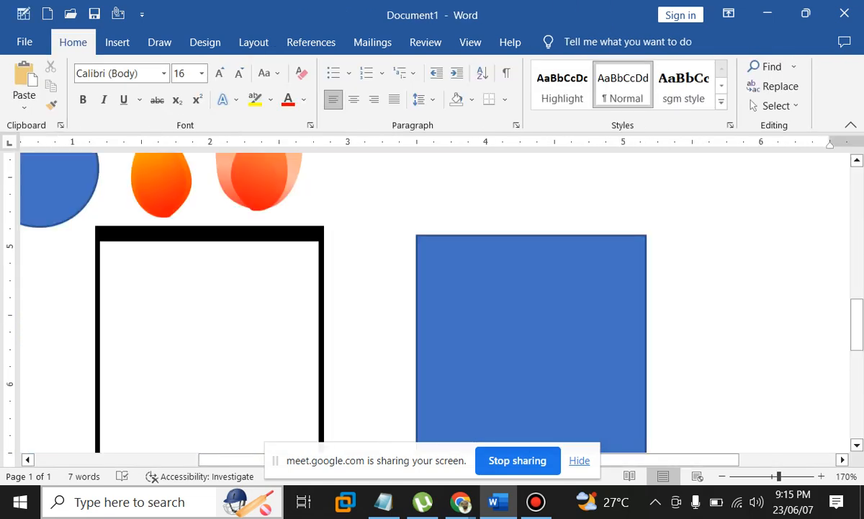
scroll(432, 303, "down", 3)
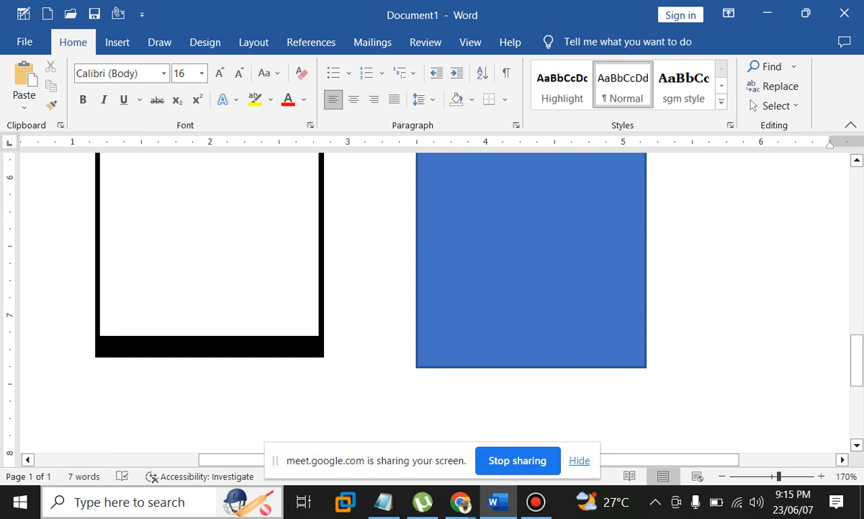
scroll(432, 303, "up", 3, "ctrl")
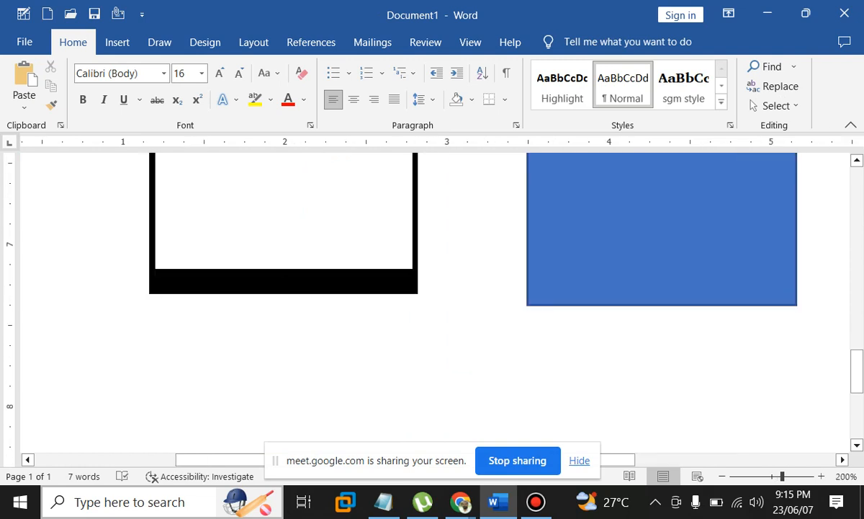
left_click(284, 216)
key("Up")
key("Up")
key("Up")
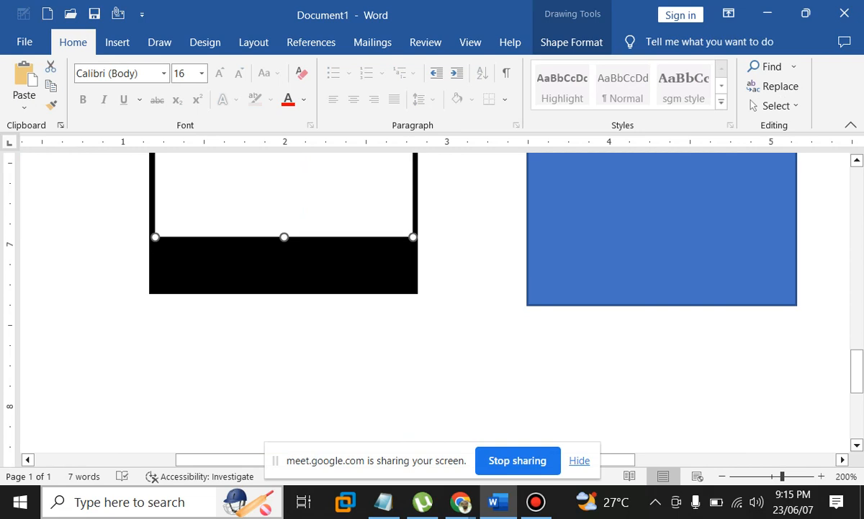
key("Down")
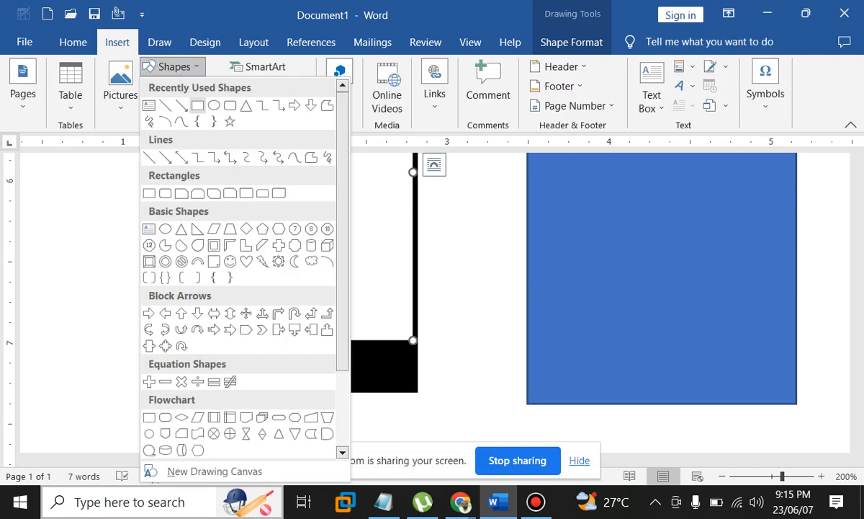
Draw a small circle in the phone's bottom black bar with a white fill style
left_click(197, 105)
mouse_move(256, 345)
left_mouse_down()
mouse_move(301, 378)
mouse_move(301, 391)
left_mouse_up()
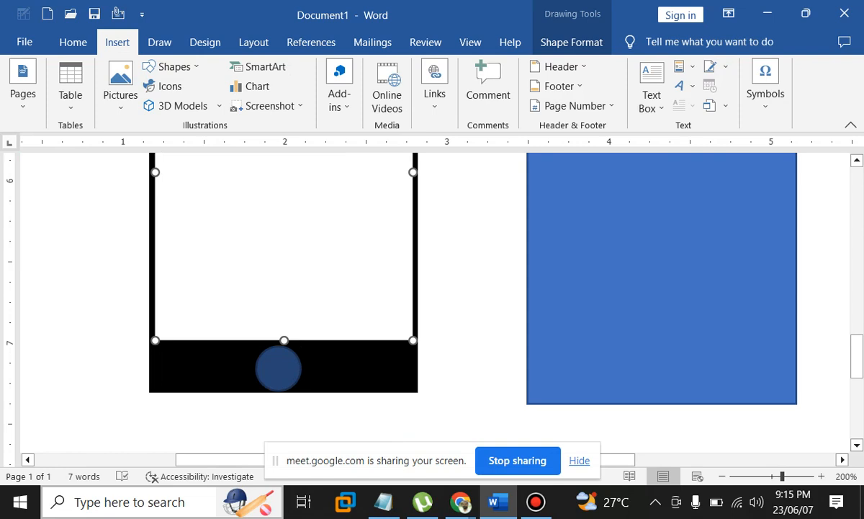
left_click_drag(301, 391, 302, 385)
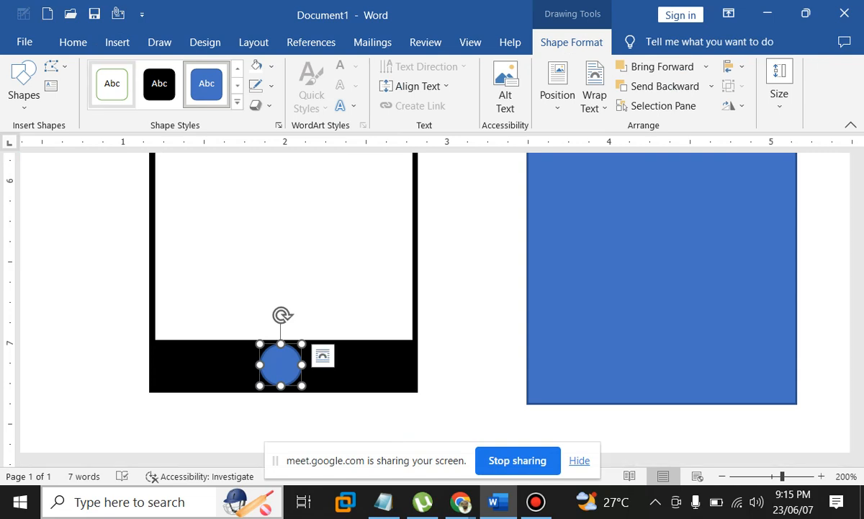
left_click(112, 83)
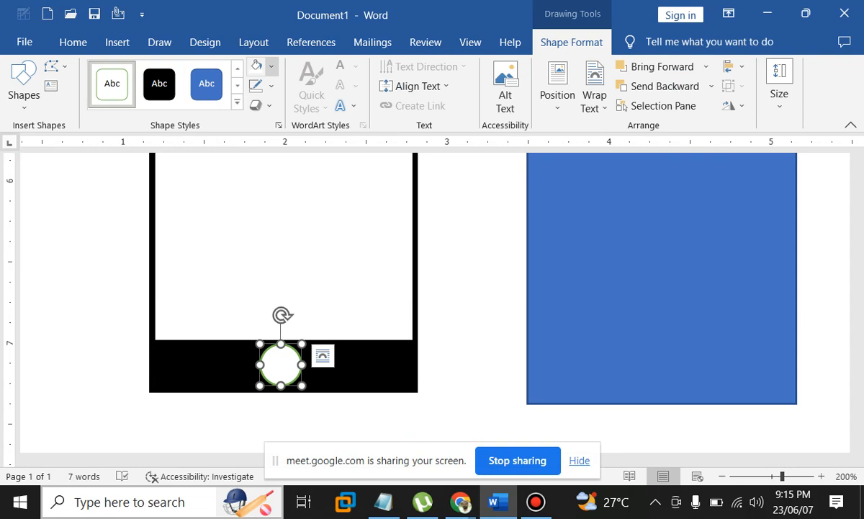
Remove the circle's outline, trying a gradient before reverting to a plain white fill
left_click(271, 66)
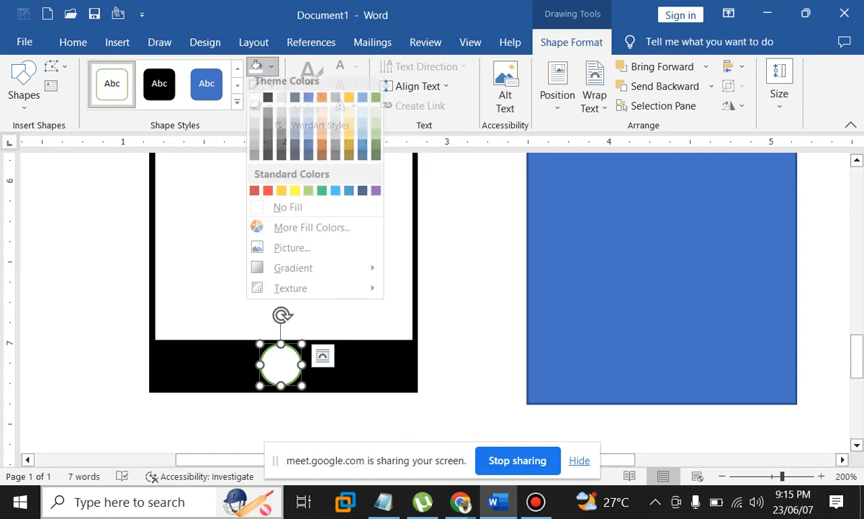
mouse_move(303, 275)
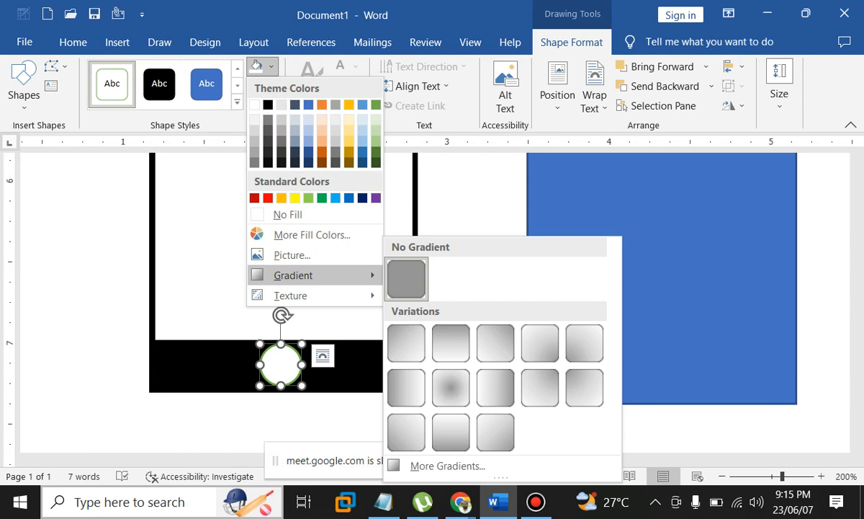
left_click(451, 342)
left_click(271, 86)
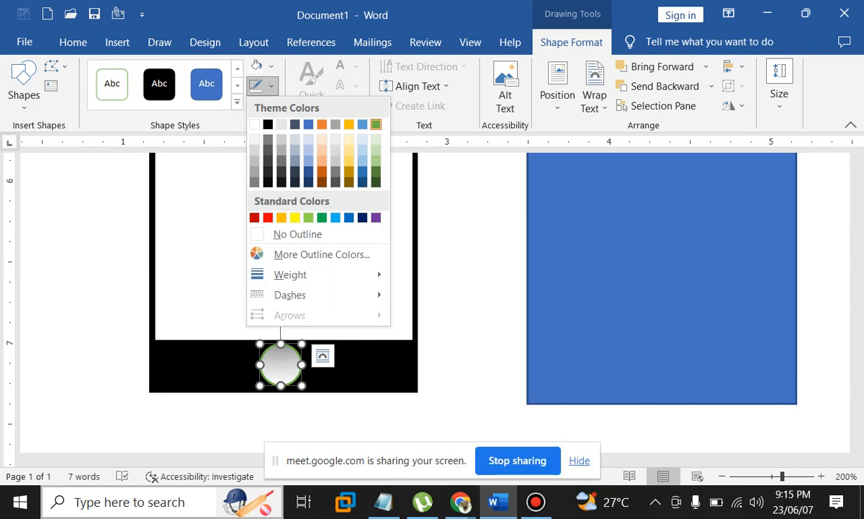
left_click(298, 235)
left_click(256, 66)
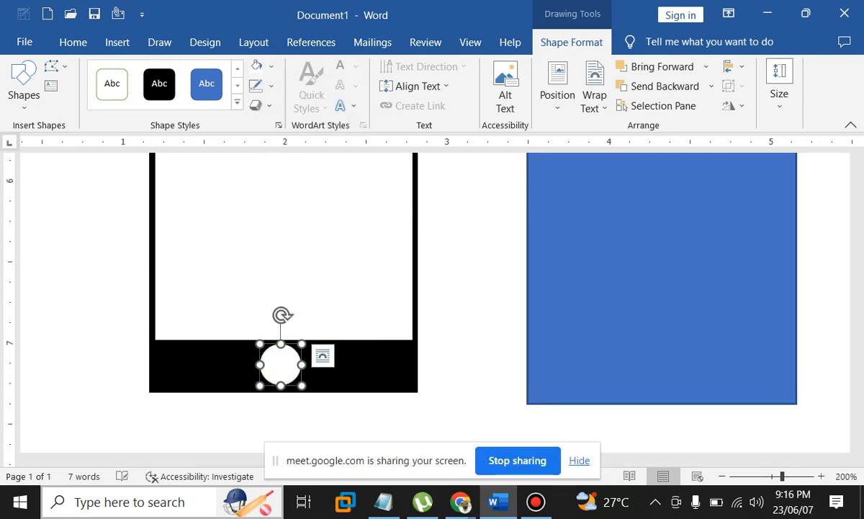
Give the circle a radial gradient fill whose outer stop is dark gray
left_click(271, 66)
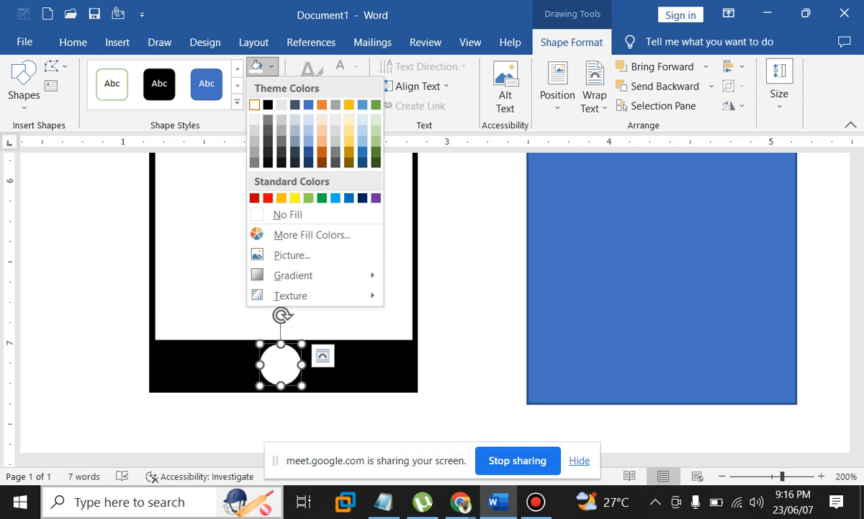
left_click(293, 276)
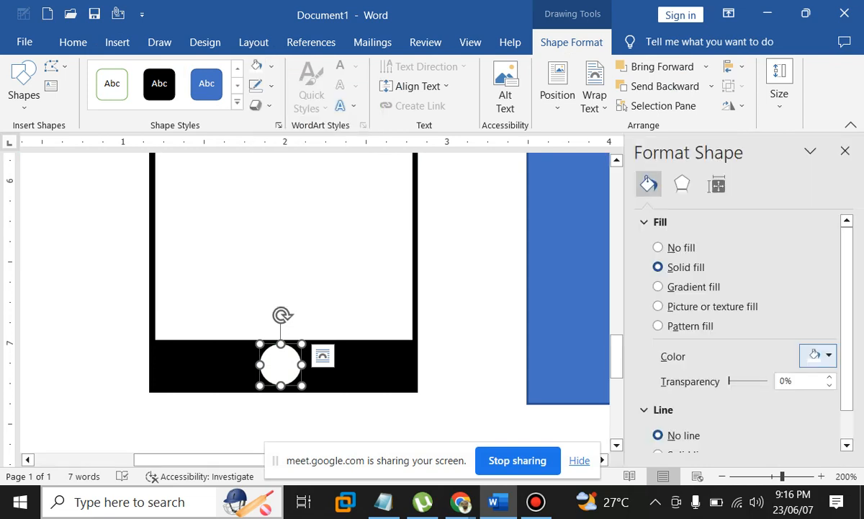
scroll(807, 363, "down", 2)
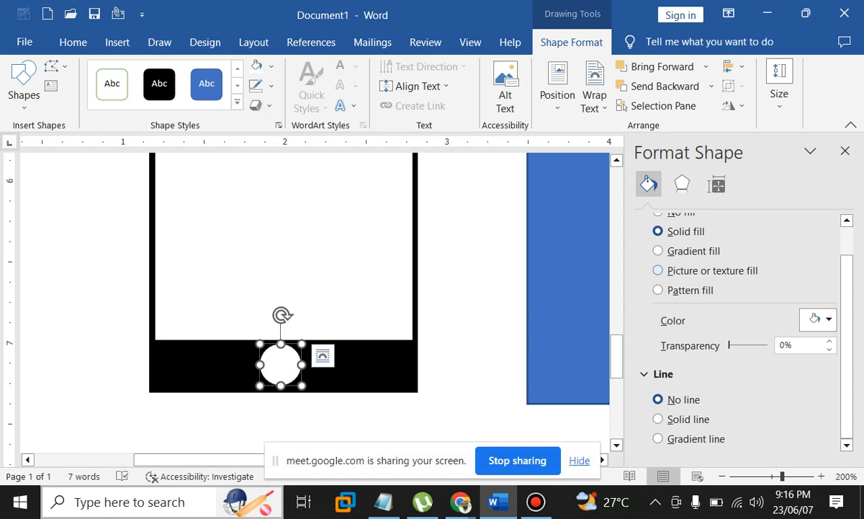
left_click(659, 251)
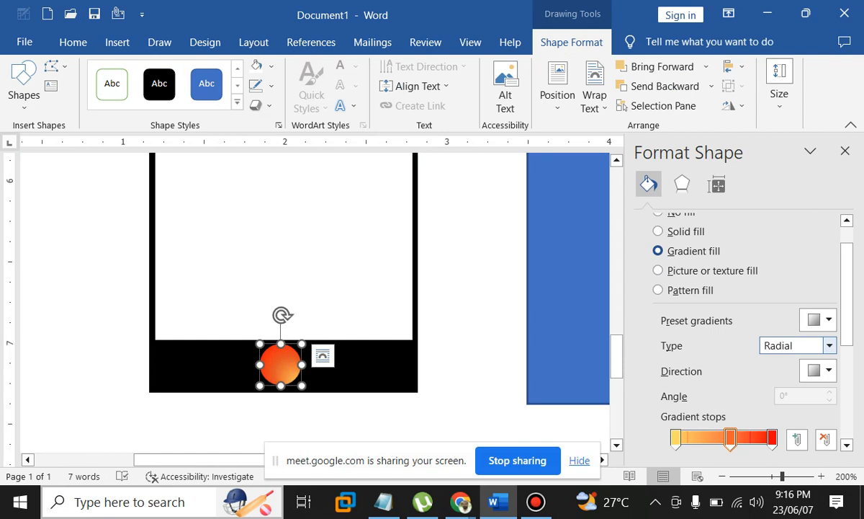
left_click(773, 439)
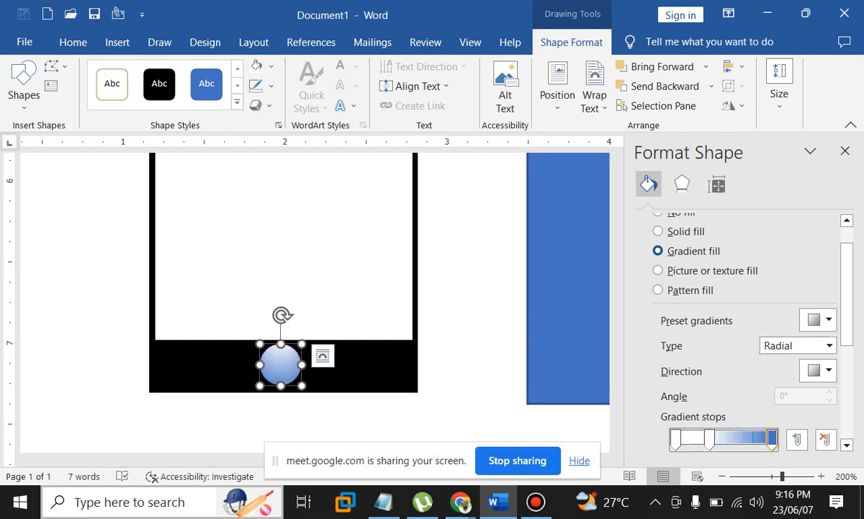
scroll(749, 360, "down", 3)
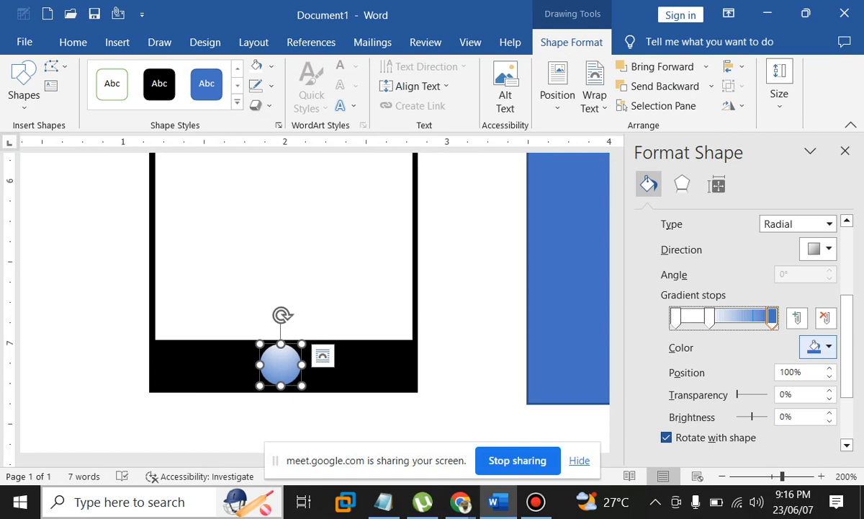
left_click(744, 422)
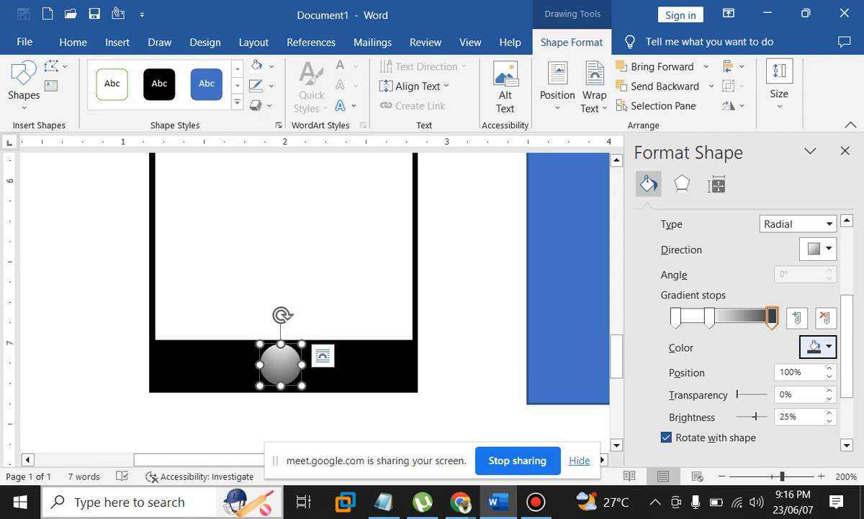
left_click(472, 288)
scroll(471, 288, "down", 5)
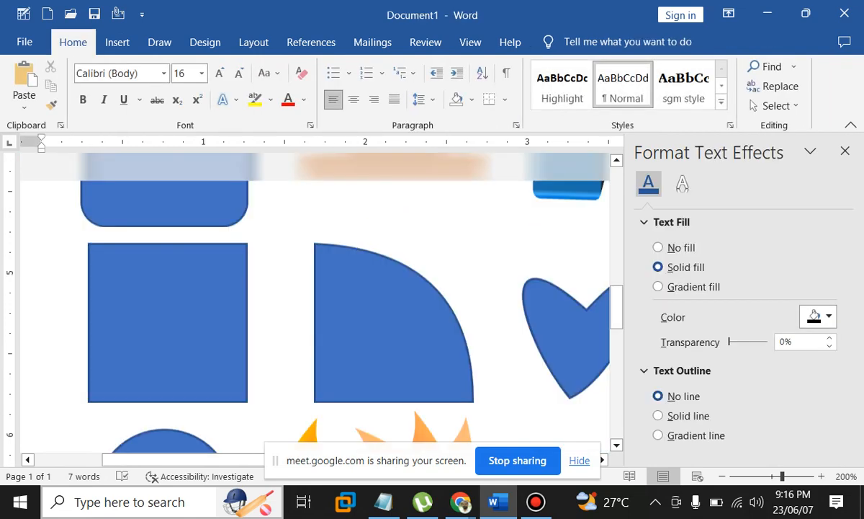
Scroll back to the top of the phone and bring up the Insert shapes gallery
scroll(472, 288, "down", 3)
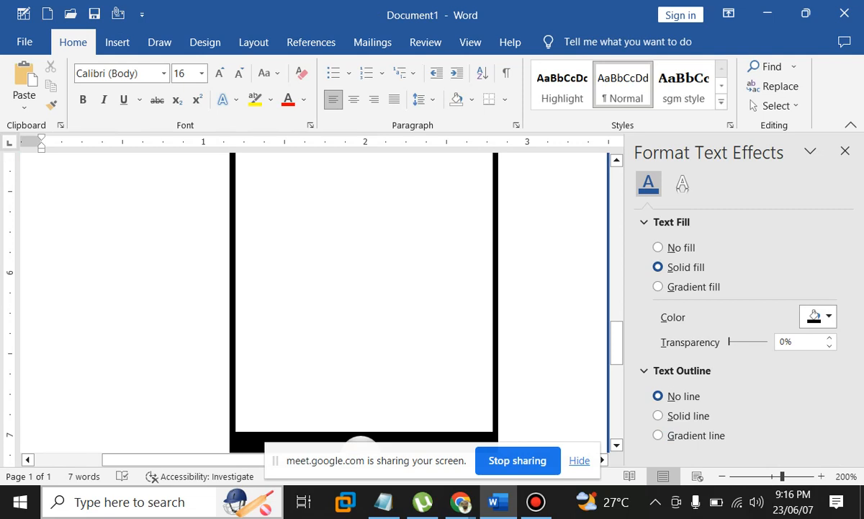
left_click(369, 156)
scroll(369, 156, "up", 1)
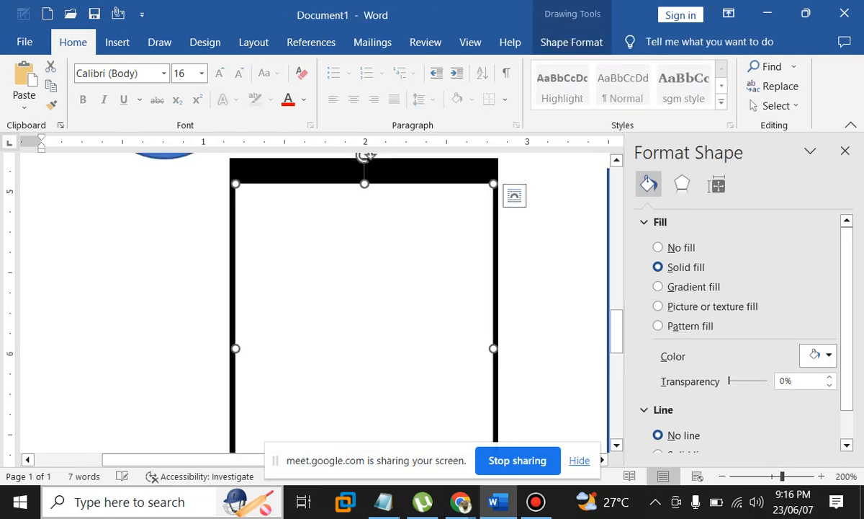
left_click(551, 288)
scroll(551, 288, "down", 9)
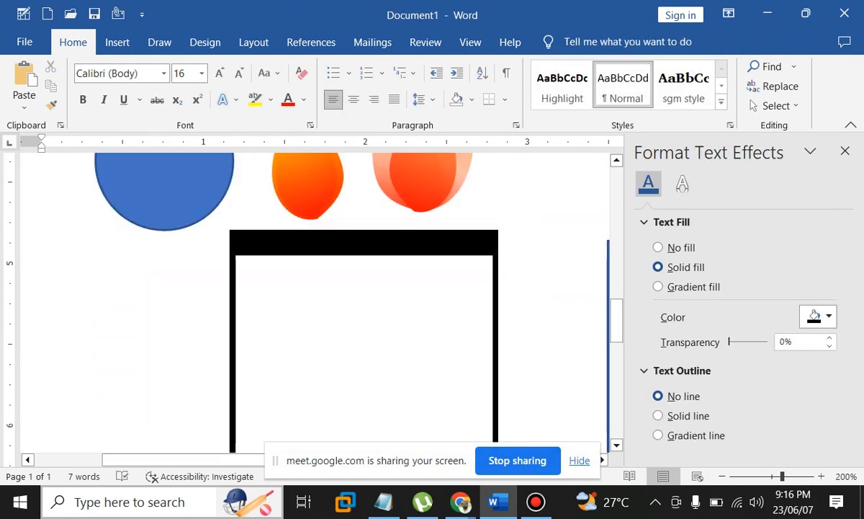
scroll(314, 299, "up", 4)
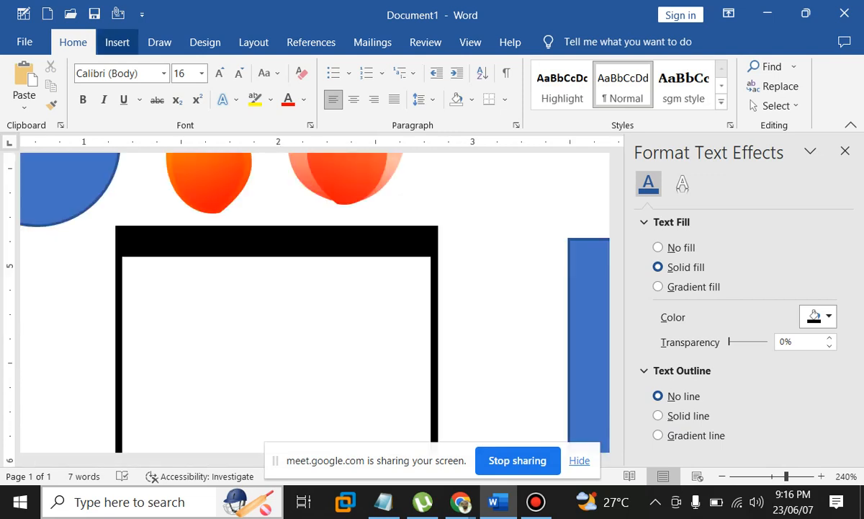
left_click(117, 42)
left_click(173, 66)
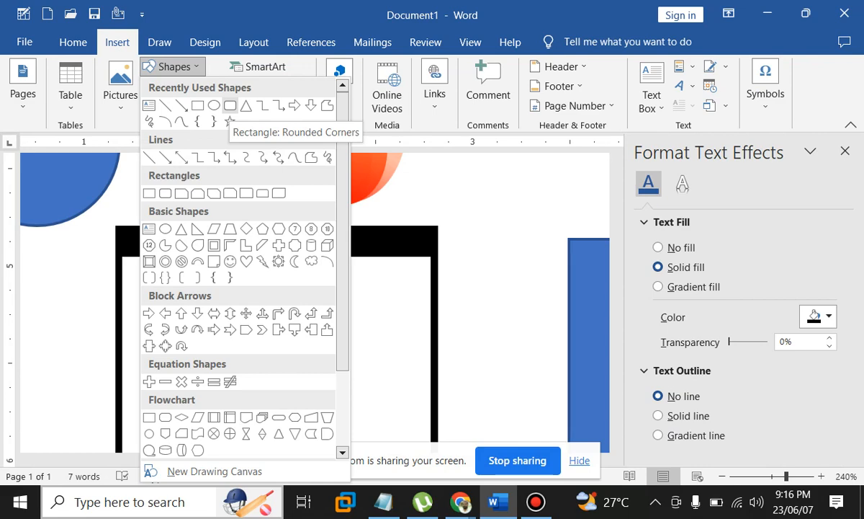
Draw a thin white rounded-rectangle speaker slot and centre it in the phone's top black bar
left_click(230, 106)
left_click_drag(226, 233, 306, 250)
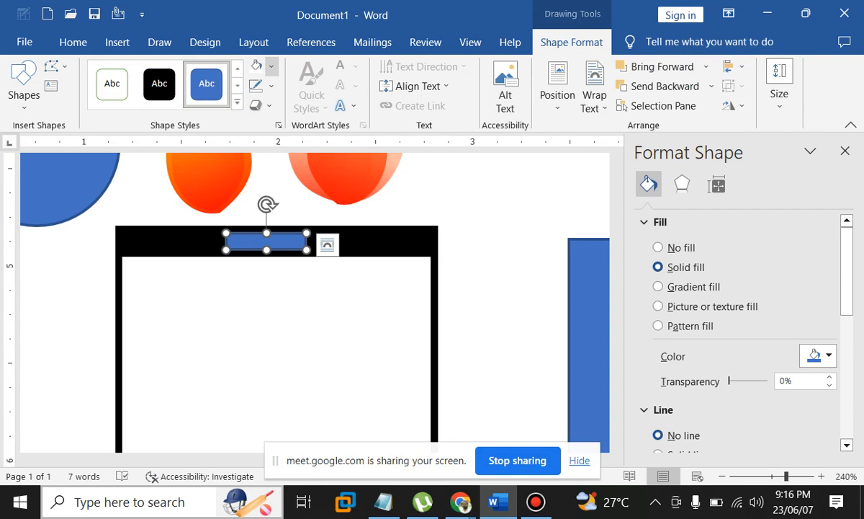
left_click(257, 96)
key("Right")
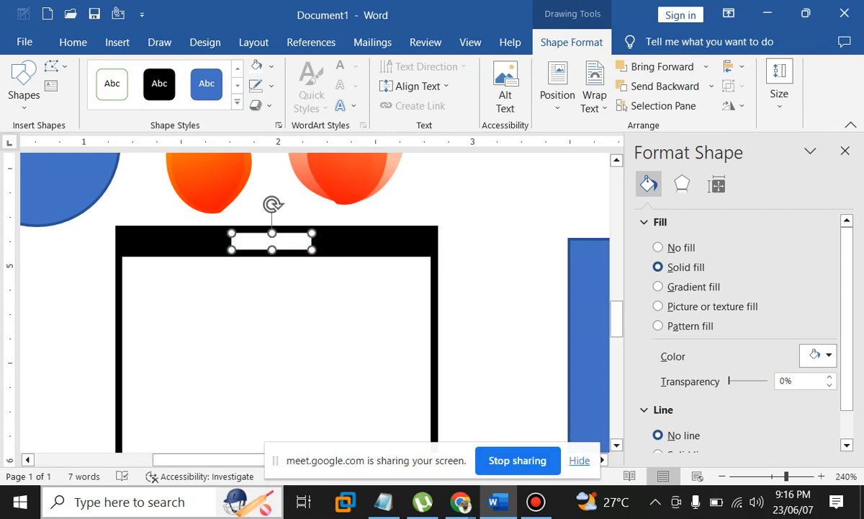
key("Right")
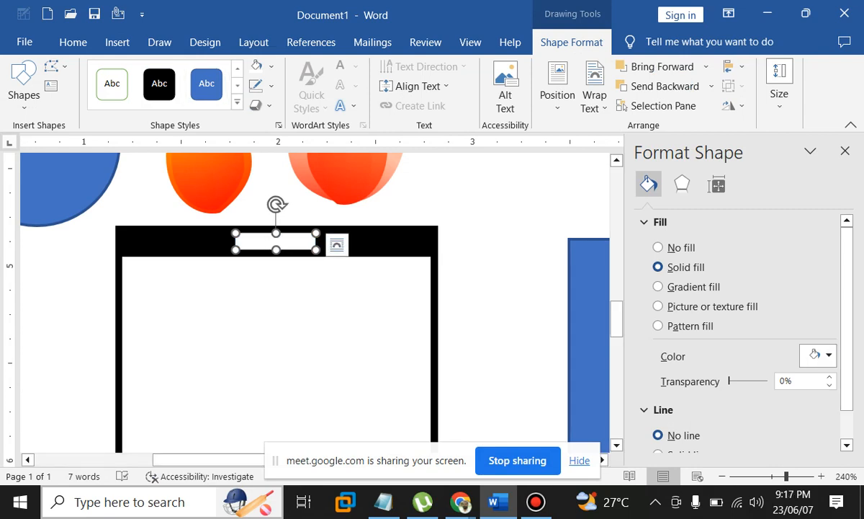
key("shift+Up")
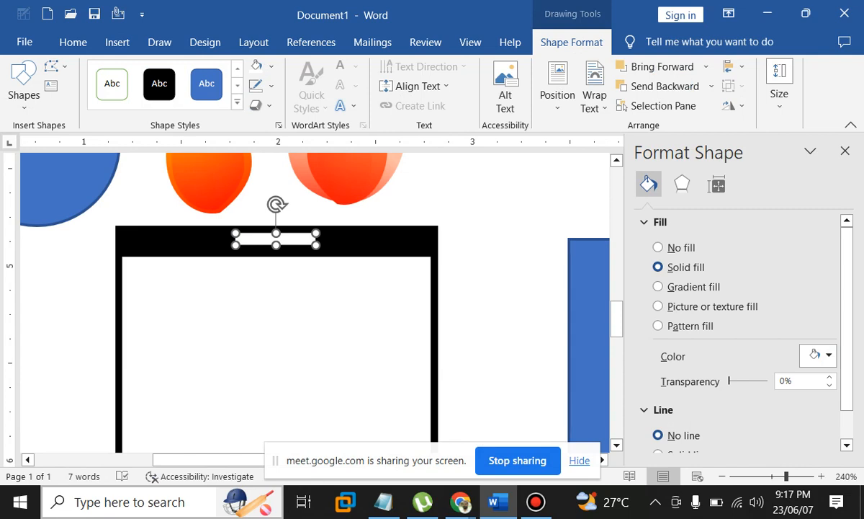
key("Down")
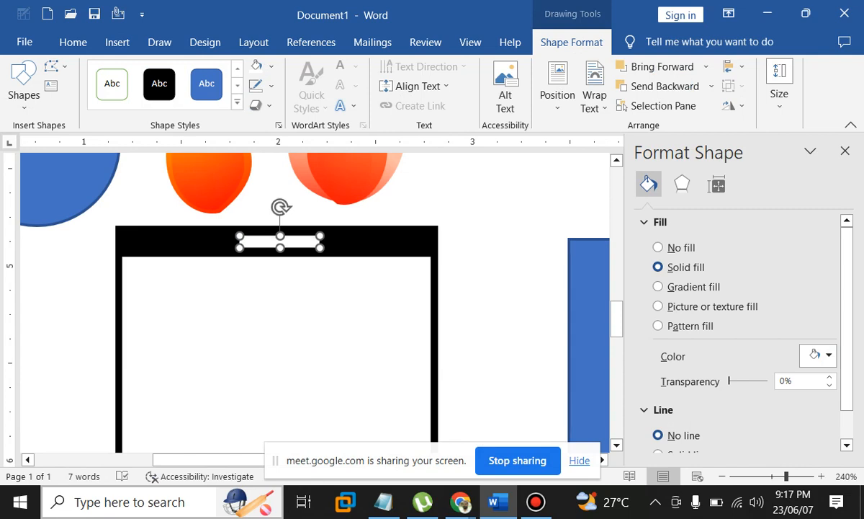
key("Right")
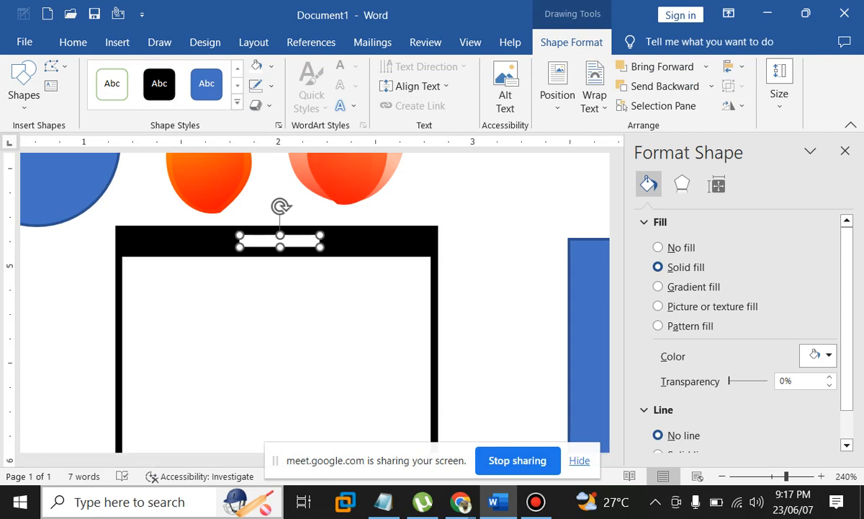
left_click(499, 310)
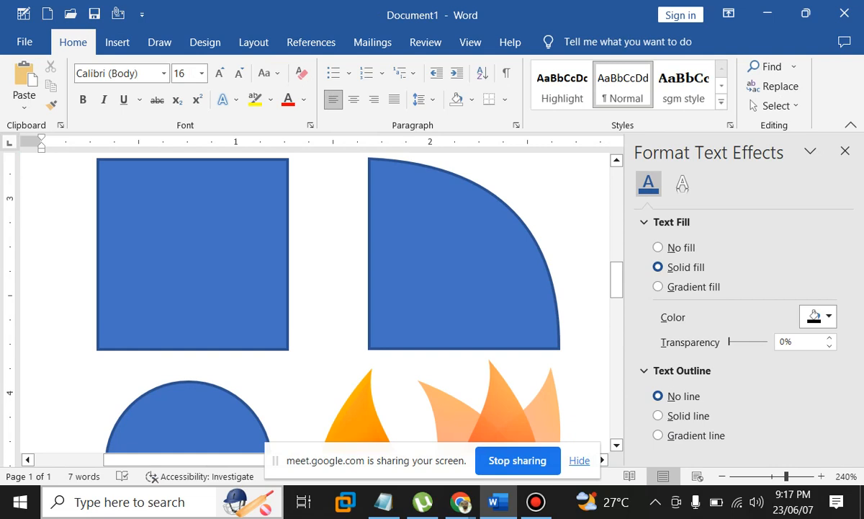
Undo to remove the blue rectangle, then drag the white screen shape out to the right
scroll(314, 296, "down", 3)
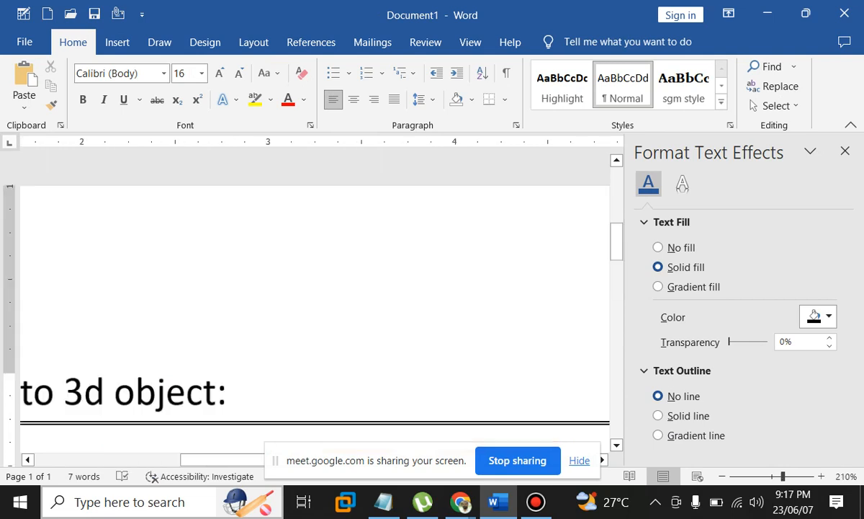
scroll(315, 296, "up", 3)
scroll(315, 295, "down", 6)
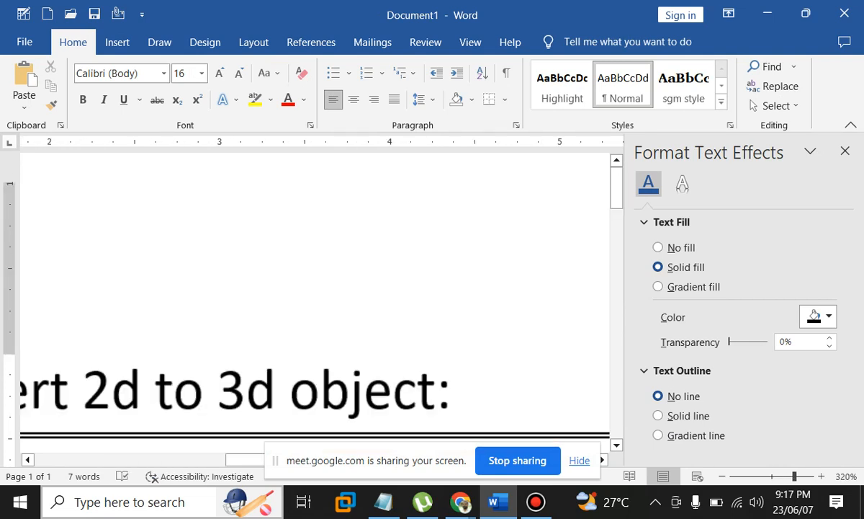
scroll(315, 295, "down", 12)
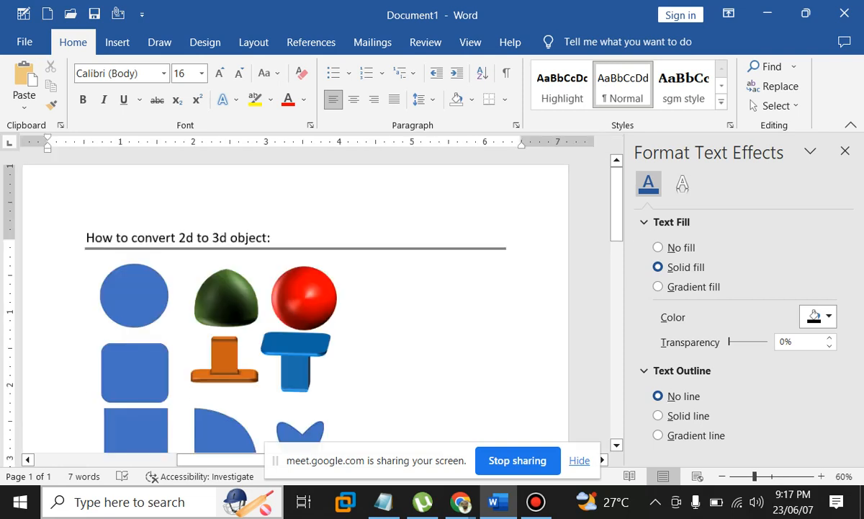
scroll(315, 296, "up", 6)
scroll(315, 295, "down", 10)
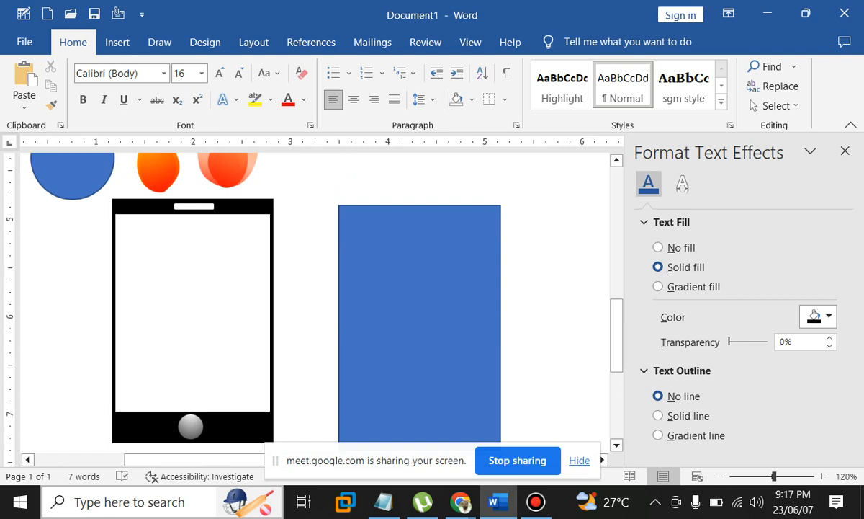
key("ctrl+z")
key("ctrl+z")
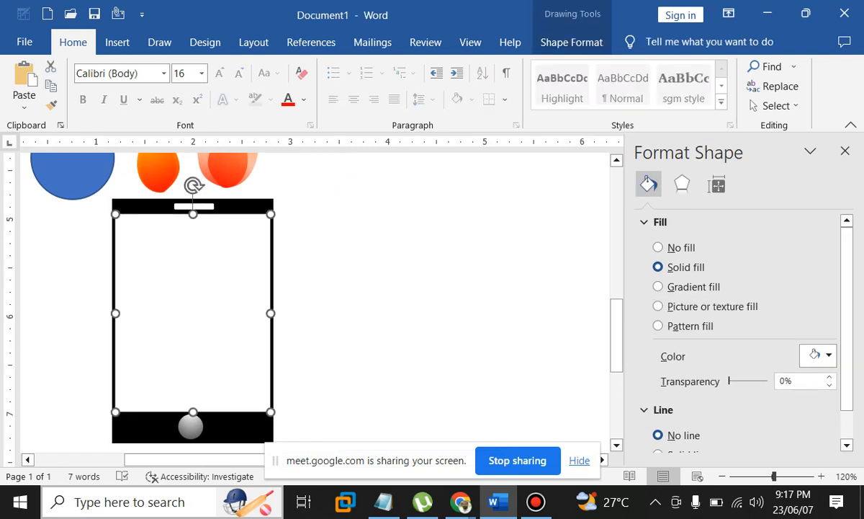
left_click_drag(193, 288, 375, 289)
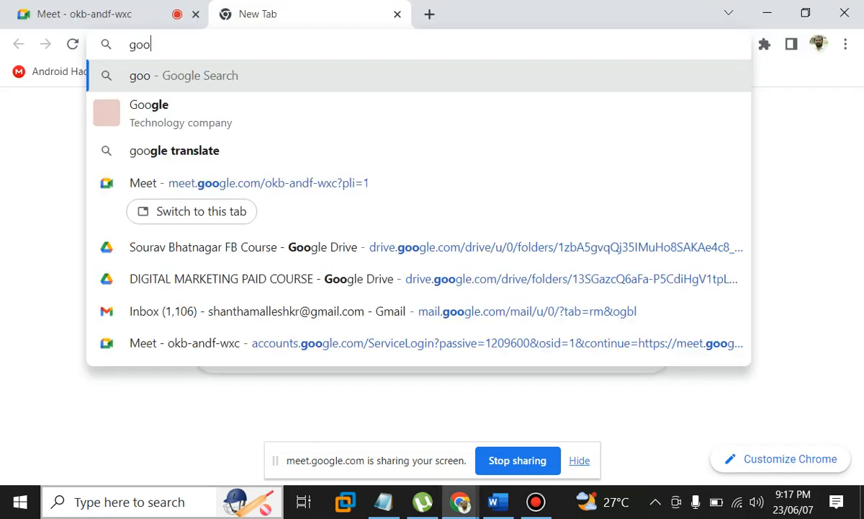
Search google.com for 'mobile wallpaper' and browse the image results
type("gle")
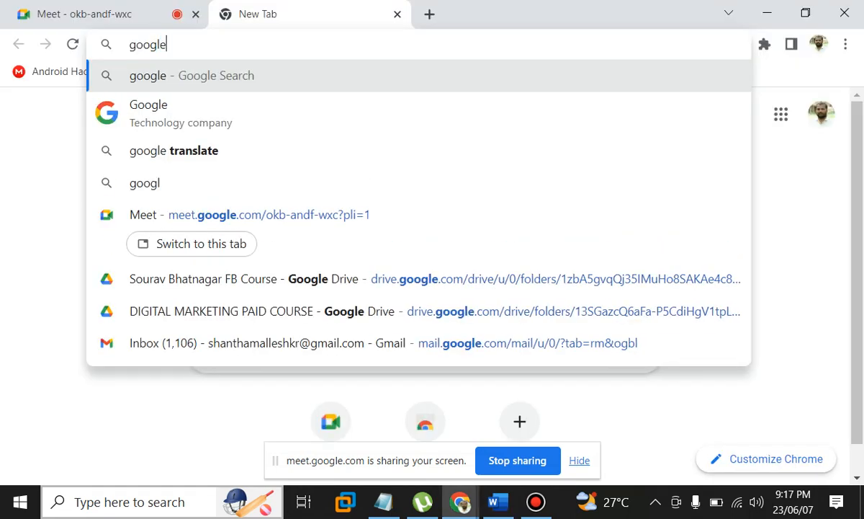
type(".com")
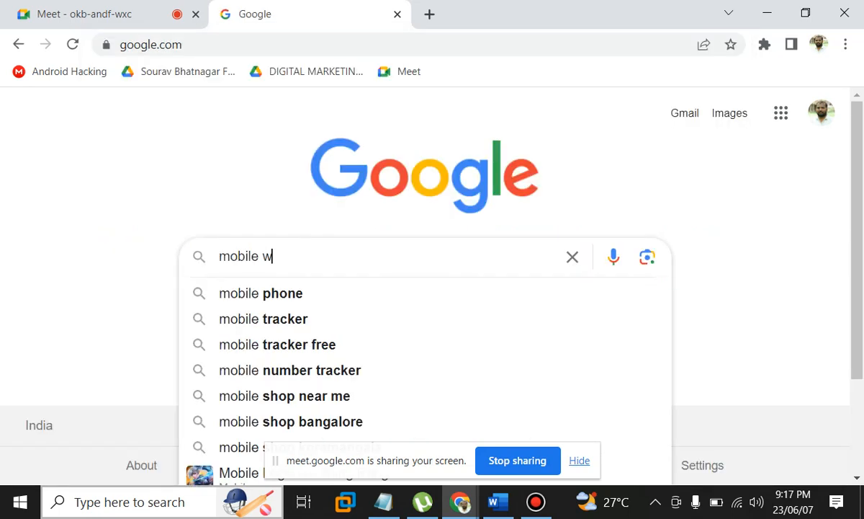
type("al")
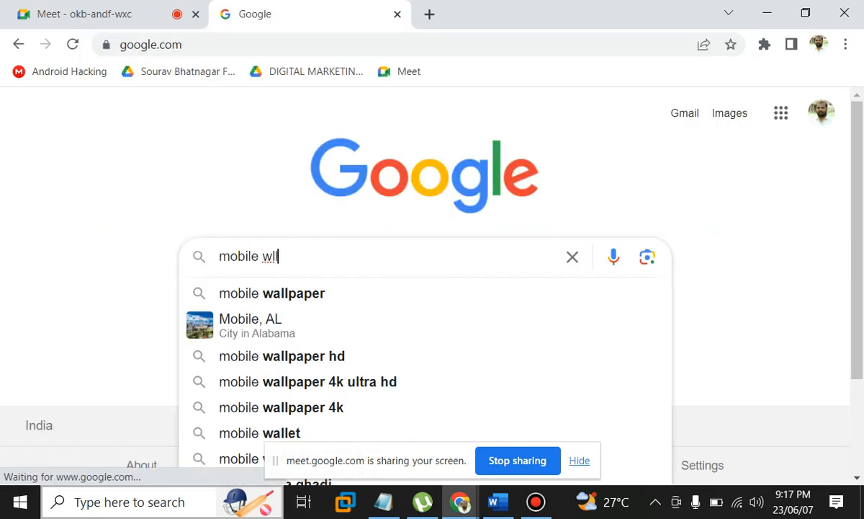
key("BackSpace")
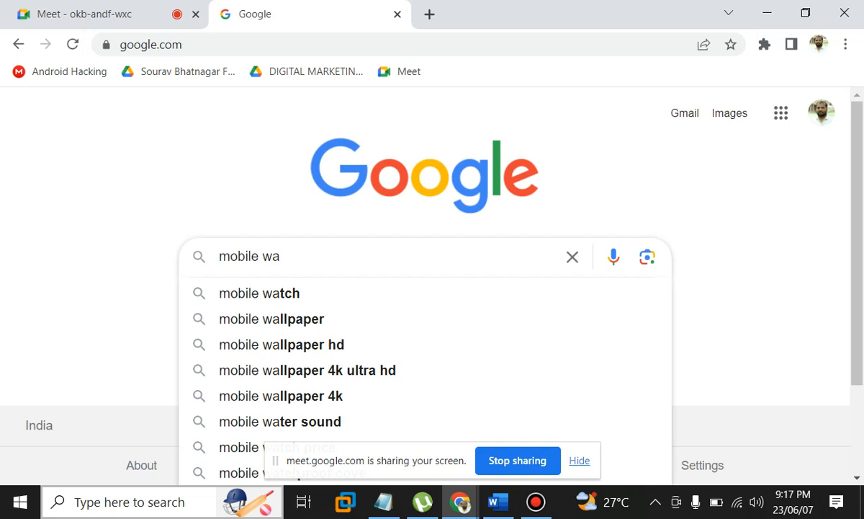
left_click(272, 319)
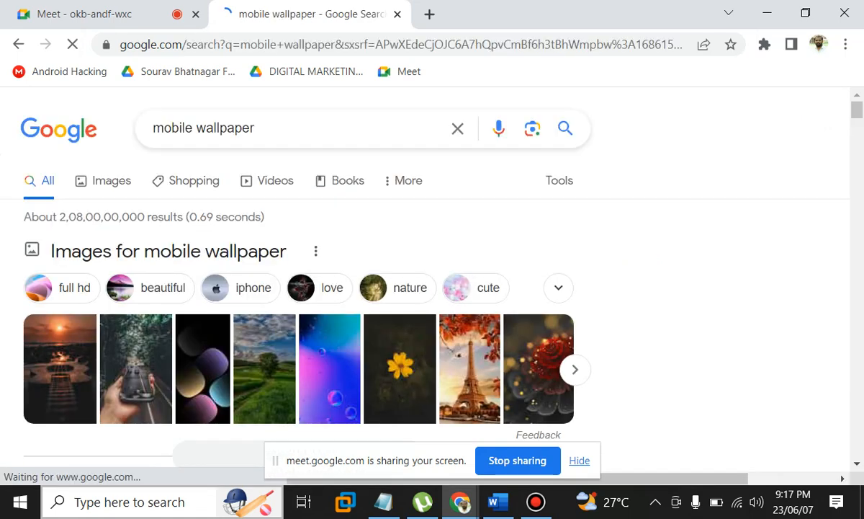
scroll(432, 288, "down", 1)
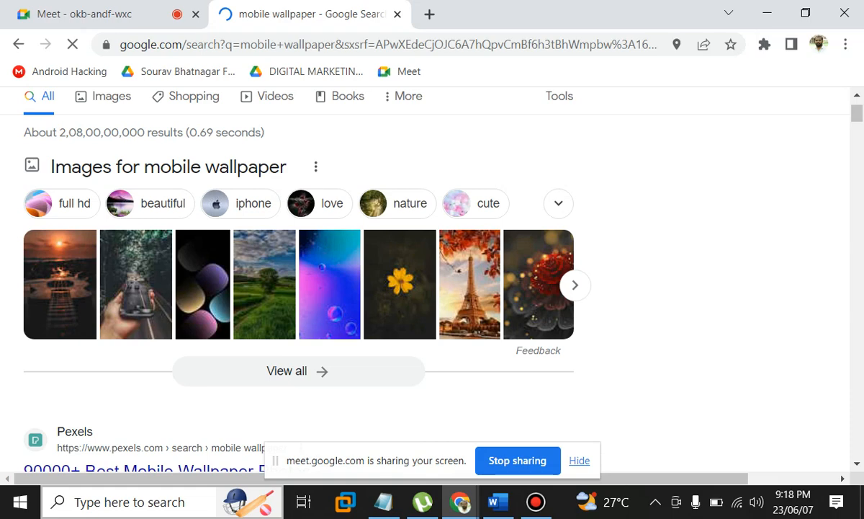
scroll(432, 288, "down", 2)
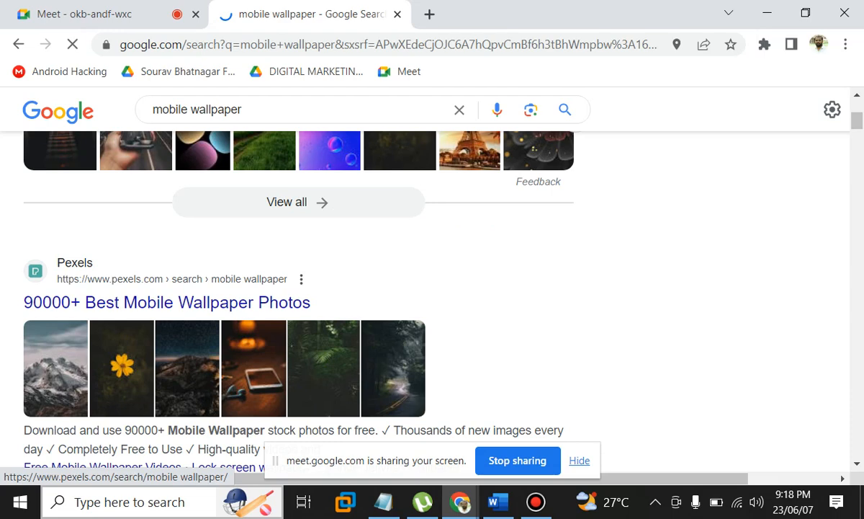
scroll(533, 295, "down", 2)
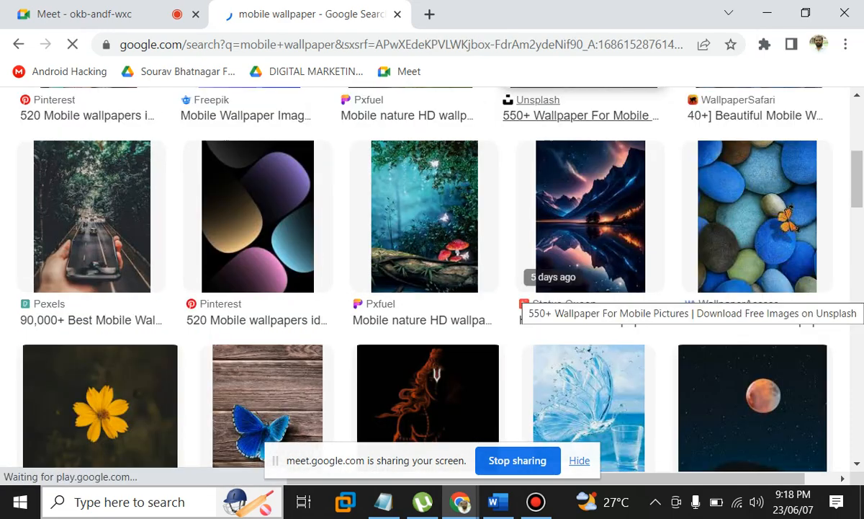
scroll(533, 295, "down", 5)
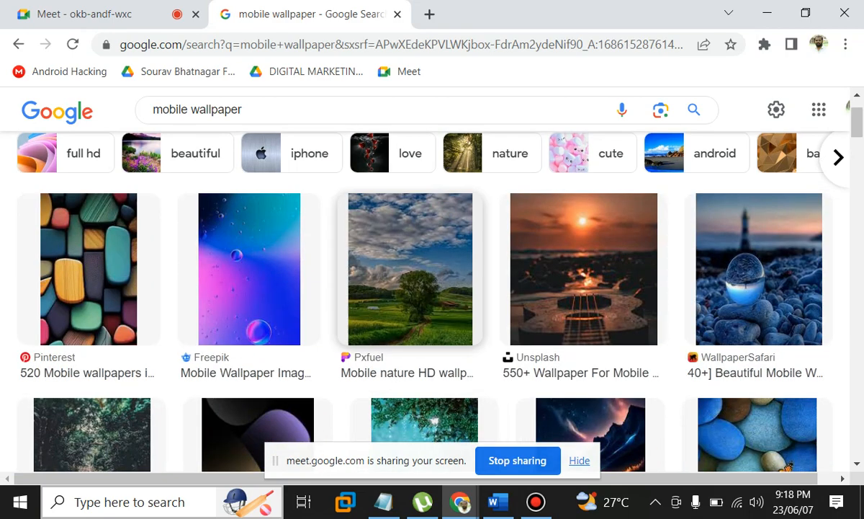
scroll(410, 268, "down", 1)
scroll(418, 288, "down", 2)
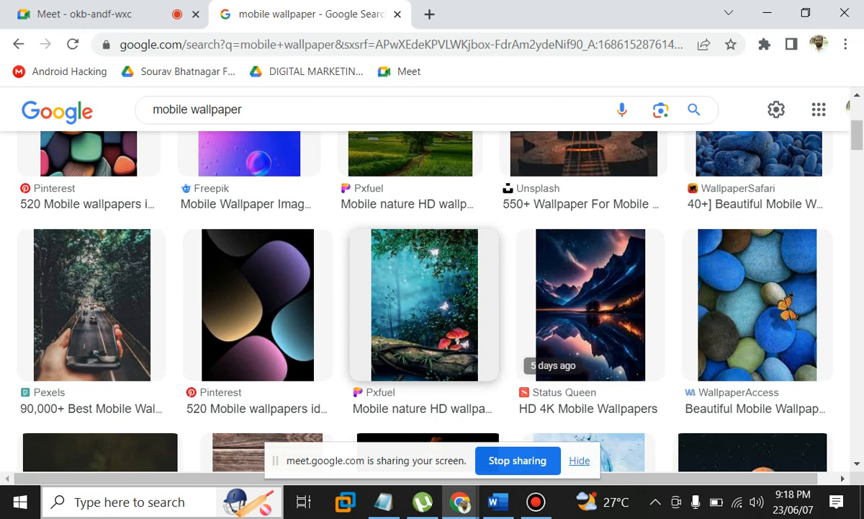
Start saving the lighthouse wallpaper to Documents, cancel, and copy the image instead
scroll(424, 304, "up", 3)
right_click(568, 337)
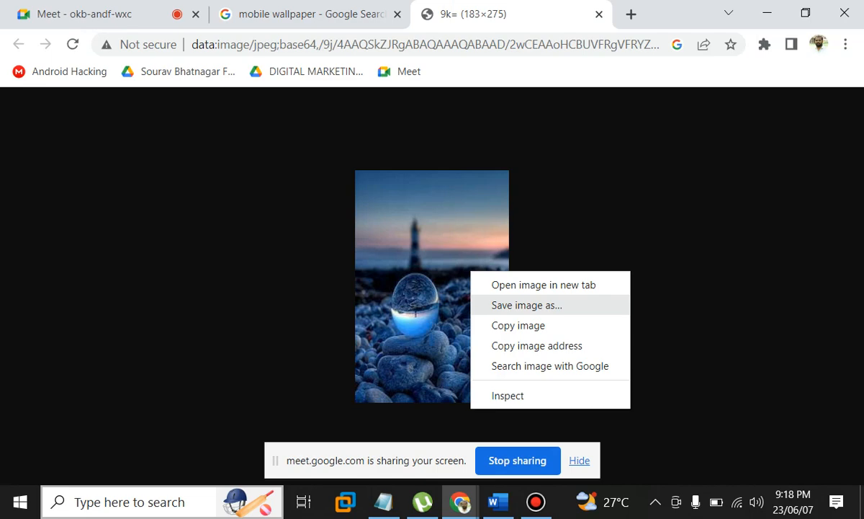
key("Return")
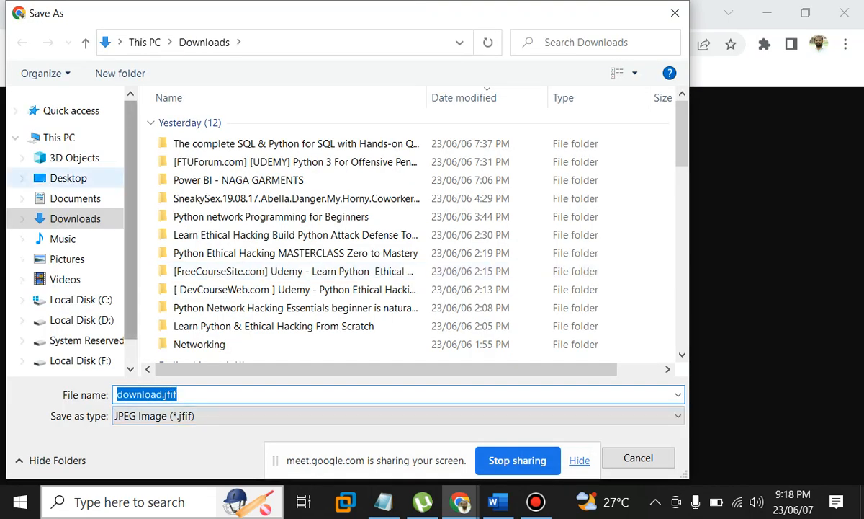
left_click(76, 199)
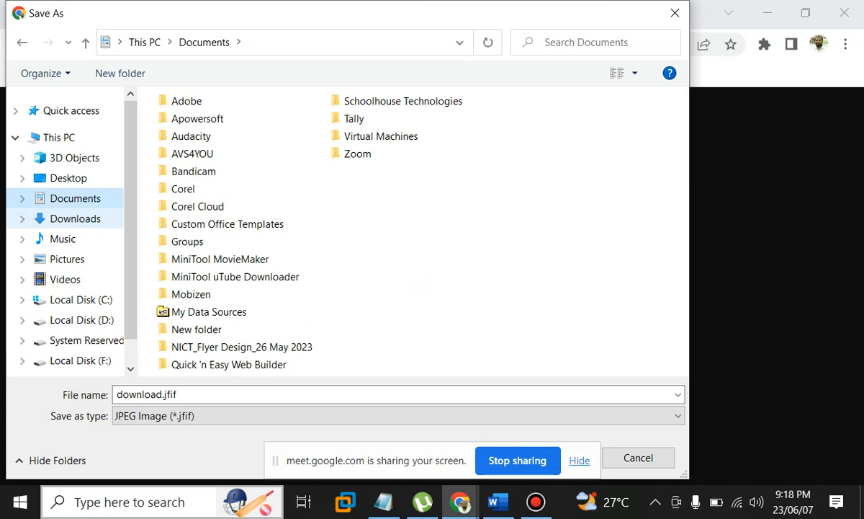
key("Escape")
right_click(452, 268)
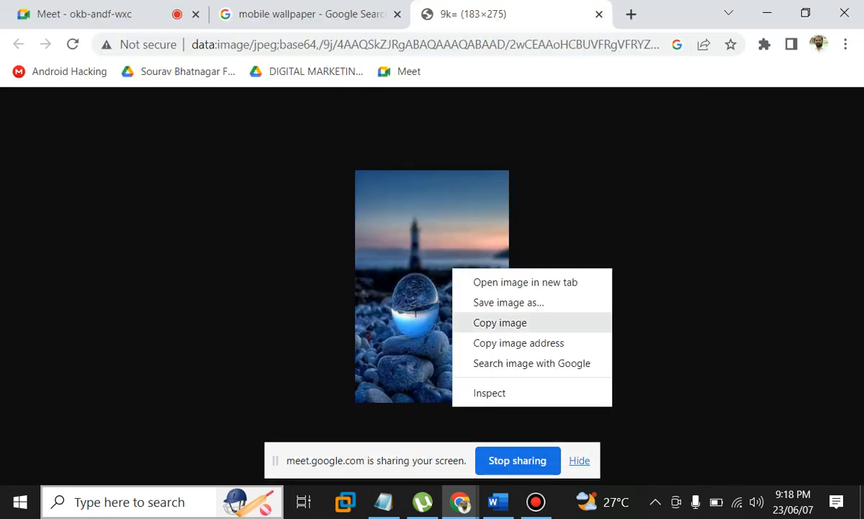
left_click(500, 322)
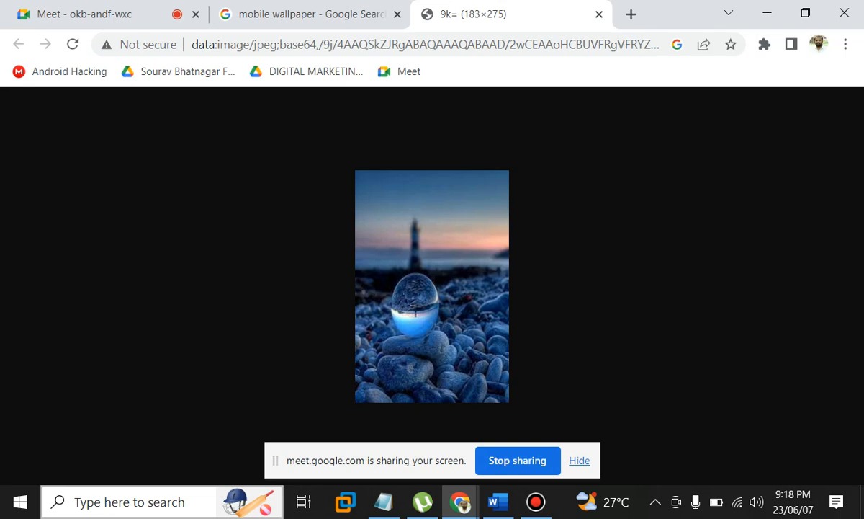
Cut the lighthouse picture out of its text box and paste it back onto the page
key("alt+Tab")
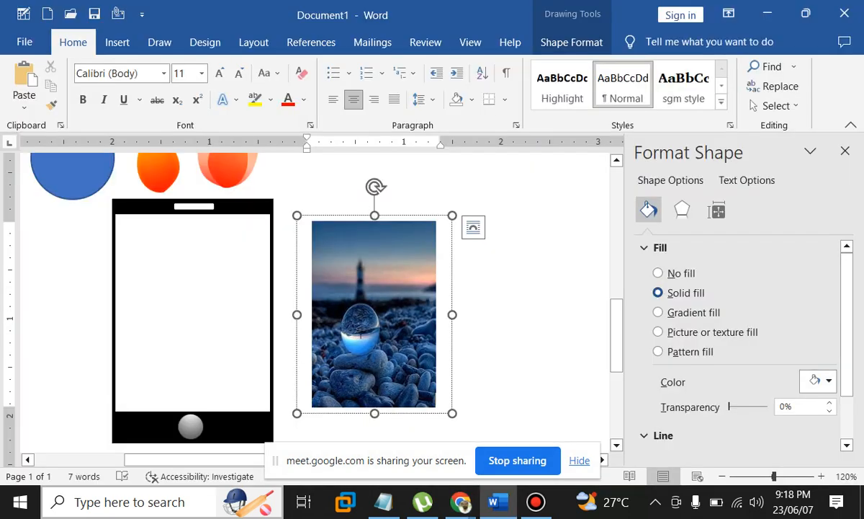
left_click(373, 314)
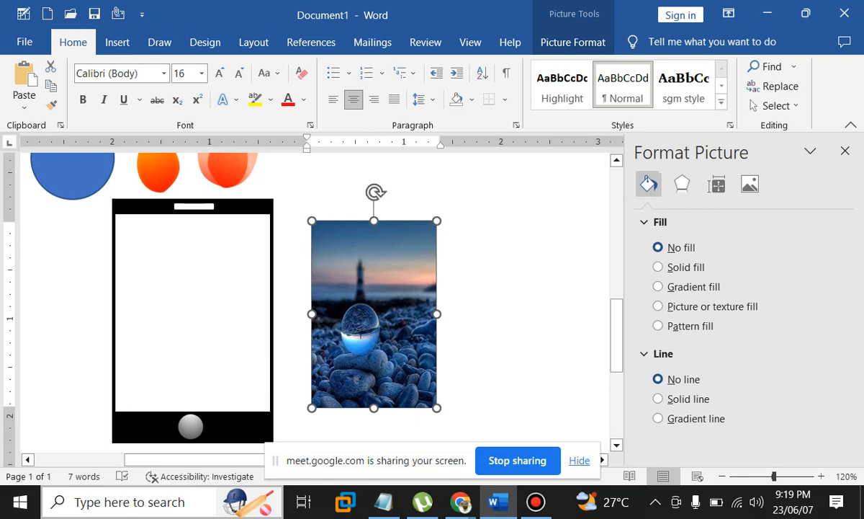
left_click(573, 42)
left_click(845, 151)
key("ctrl+x")
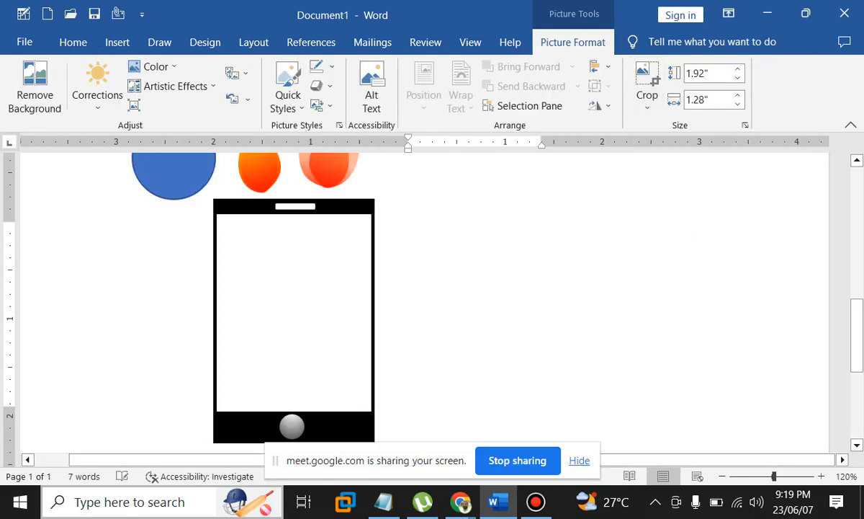
key("ctrl+v")
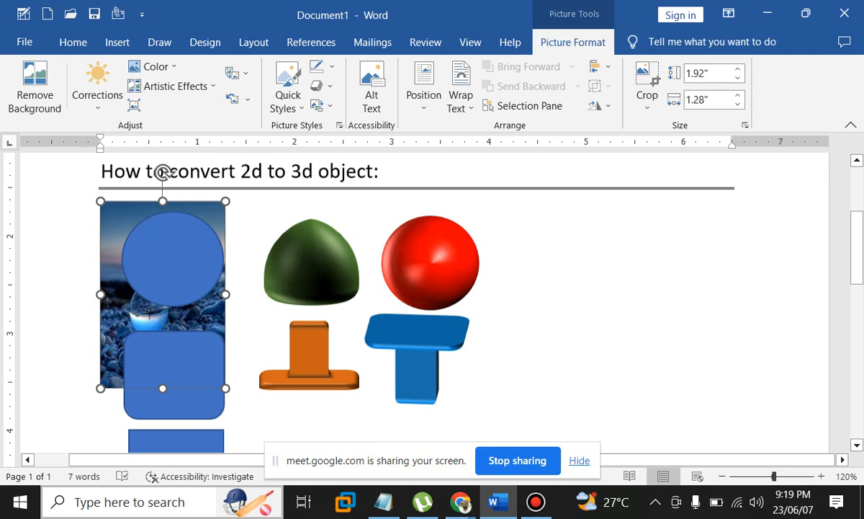
Set the lighthouse picture's wrapping to Behind Text, then bring it to the front
scroll(432, 303, "down", 4)
left_click(461, 101)
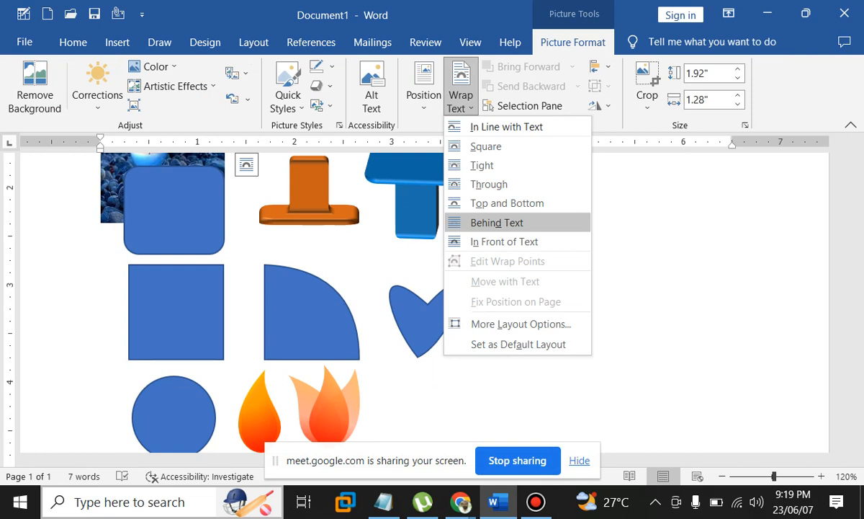
left_click(497, 222)
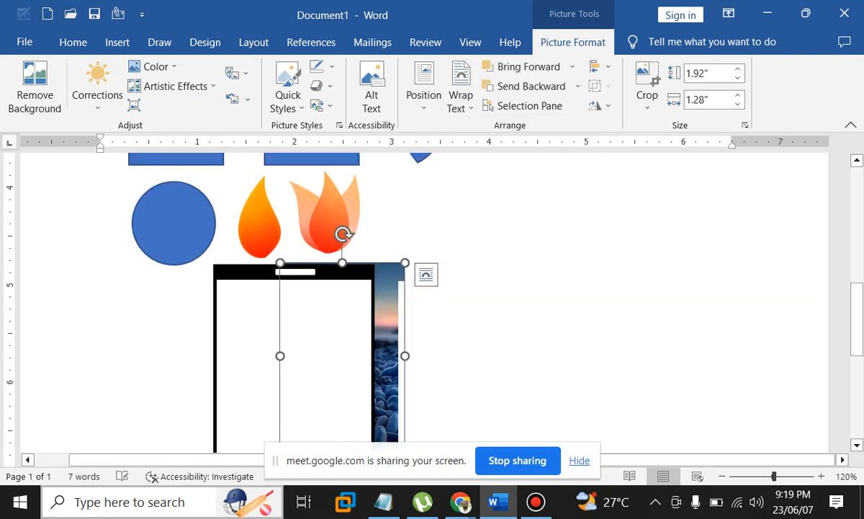
right_click(390, 343)
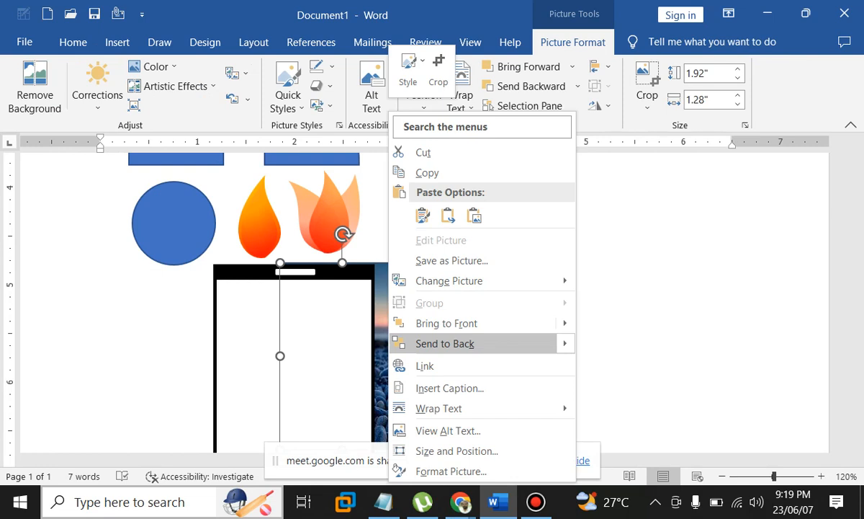
right_click(386, 343)
mouse_move(562, 323)
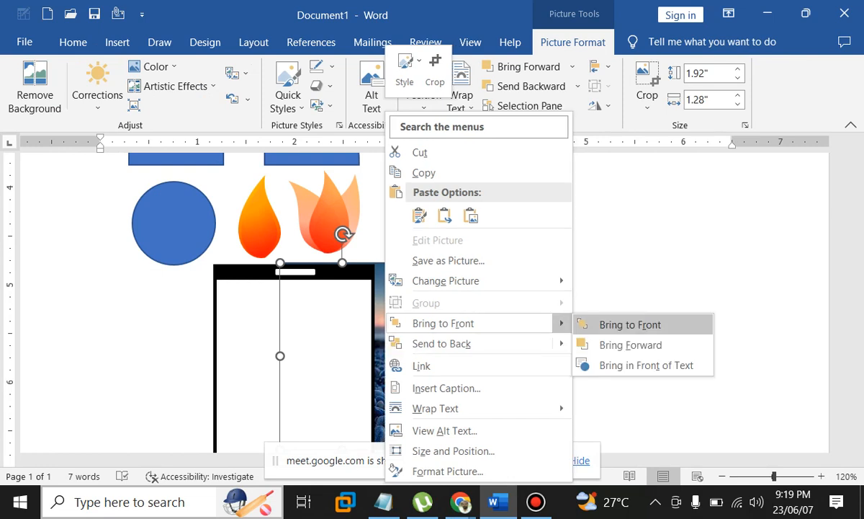
left_click(631, 324)
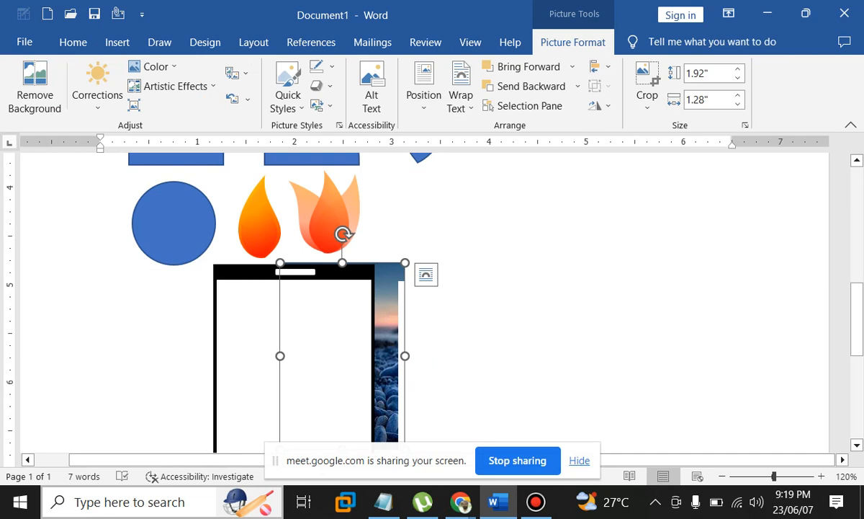
Undo the stray rectangle edit and place the beach picture in front of the phone frame
double_click(434, 350)
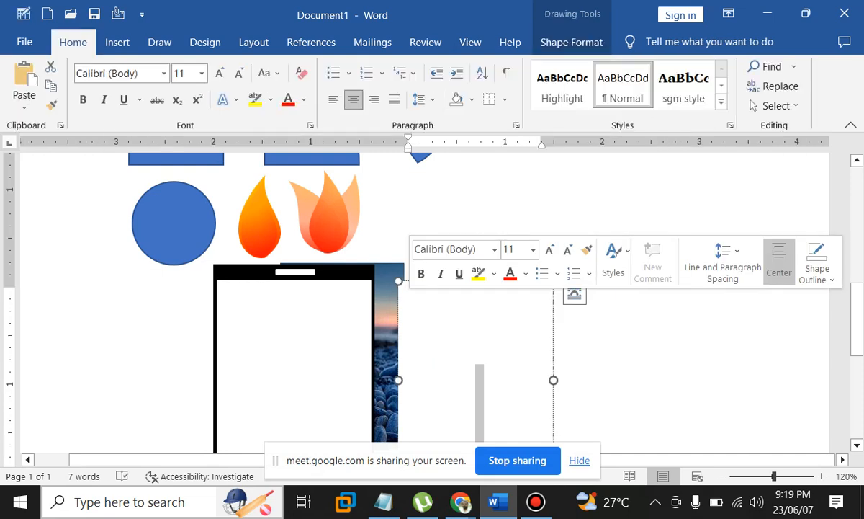
key("Escape")
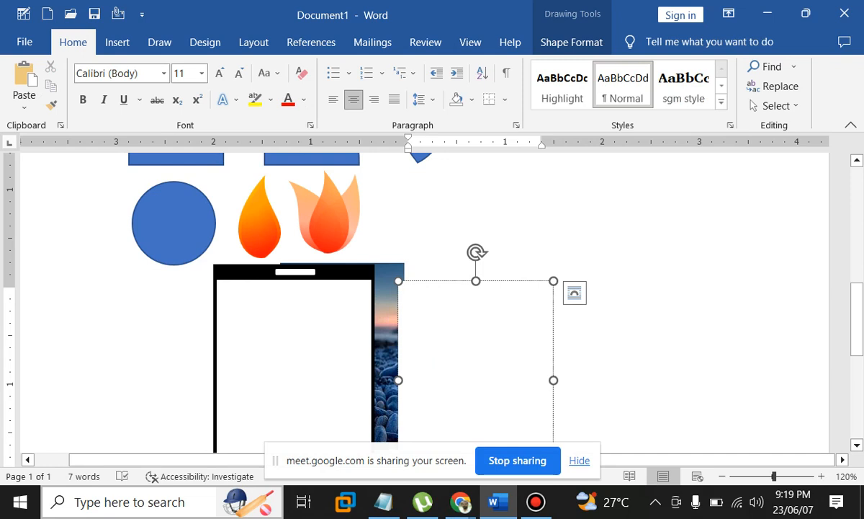
key("ctrl+z")
key("ctrl+z")
key("ctrl+z")
key("ctrl+z")
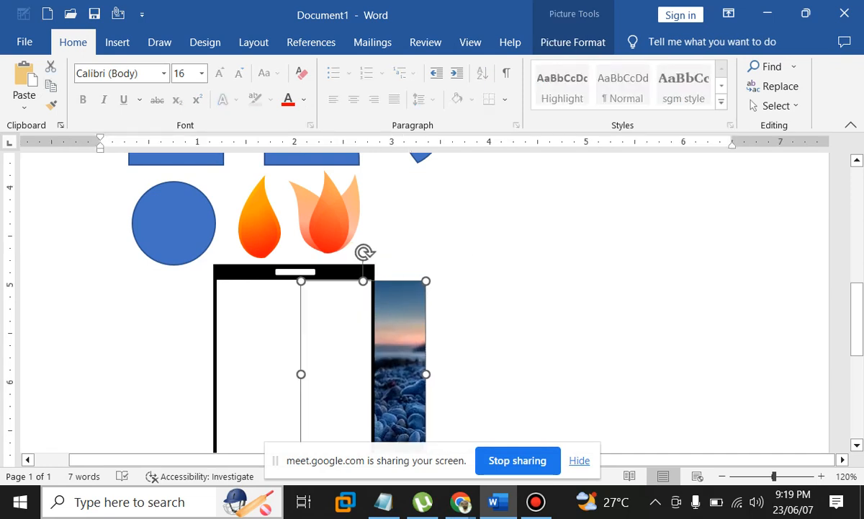
left_click_drag(381, 324, 395, 323)
right_click(394, 323)
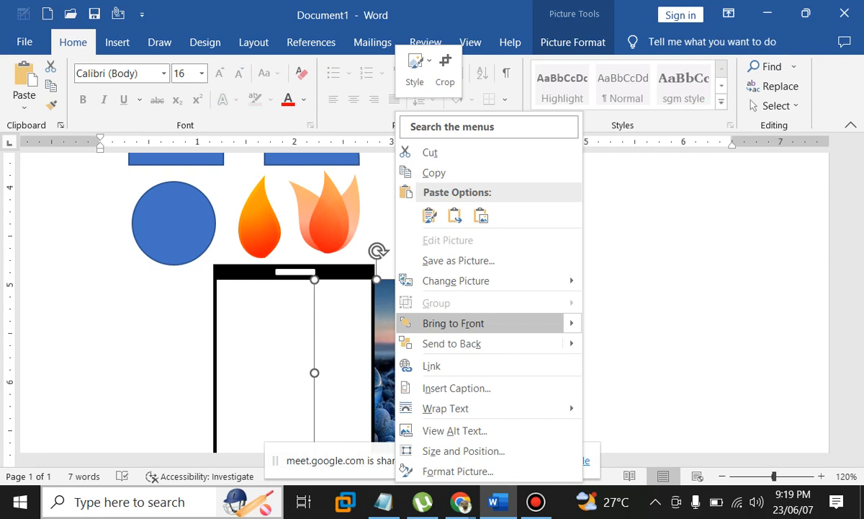
left_click(433, 323)
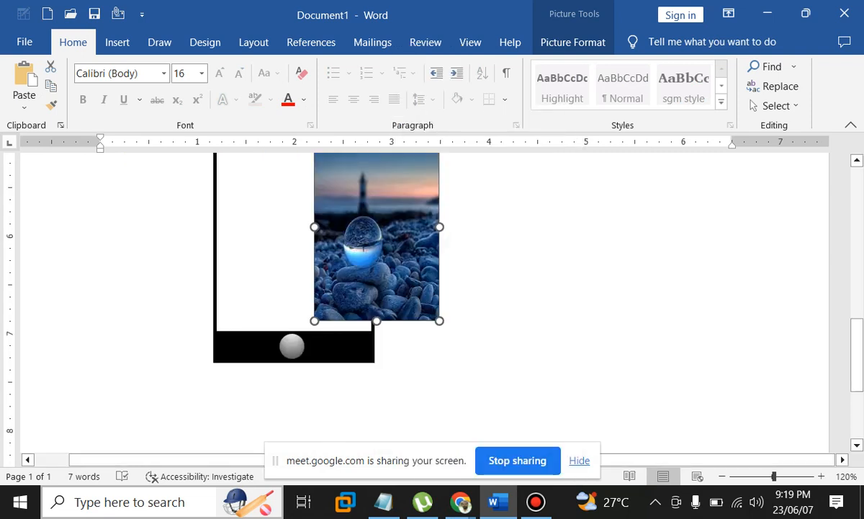
Stretch the lighthouse picture's sides outward until it fills the phone's white screen area
left_click_drag(400, 297, 320, 303)
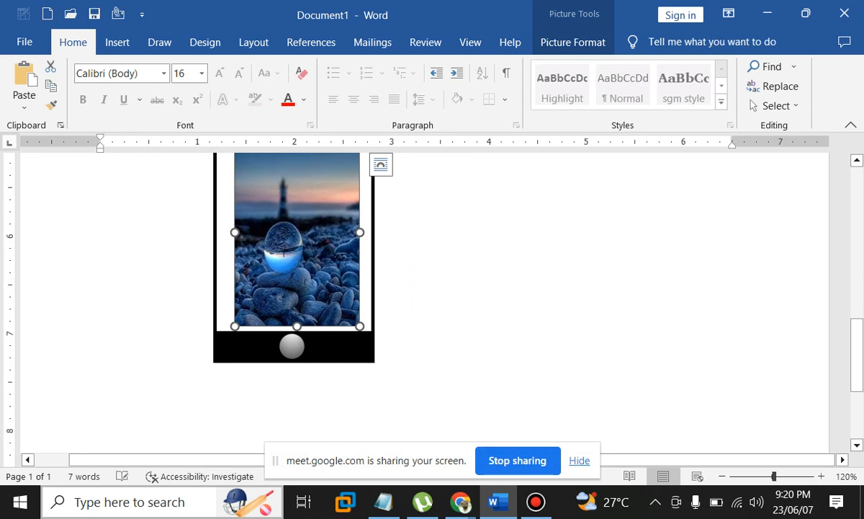
left_click_drag(360, 232, 369, 232)
left_click_drag(234, 232, 218, 232)
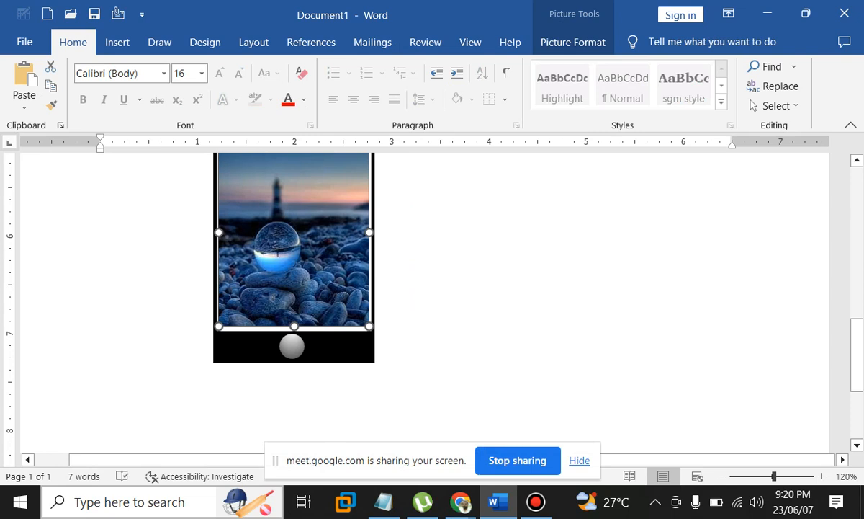
scroll(424, 303, "up", 11)
scroll(424, 303, "down", 3)
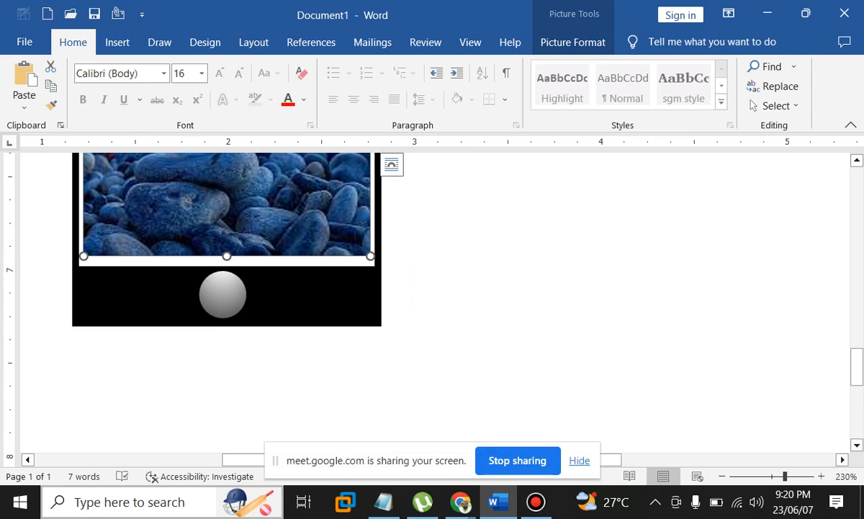
scroll(425, 303, "up", 5)
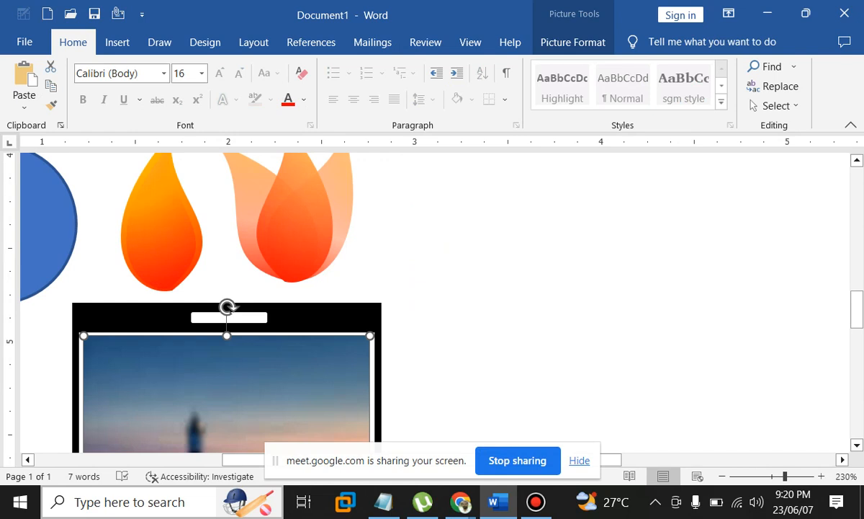
scroll(424, 303, "down", 3)
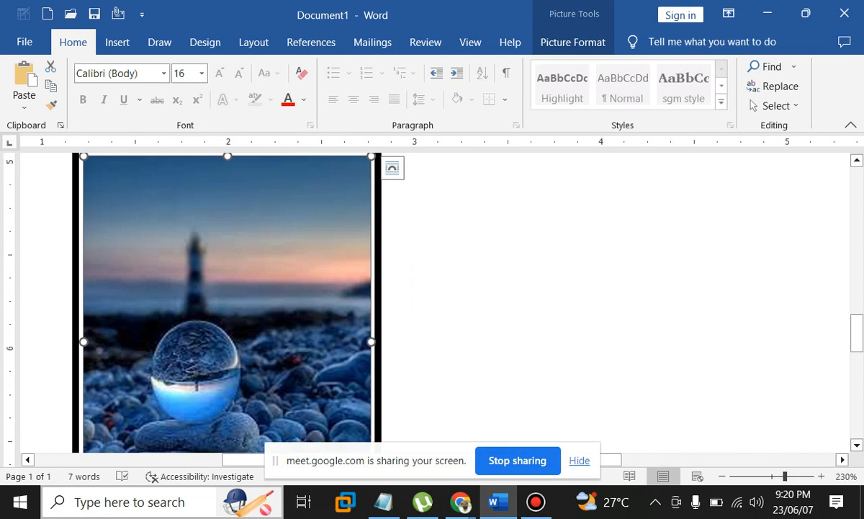
scroll(227, 303, "down", 2)
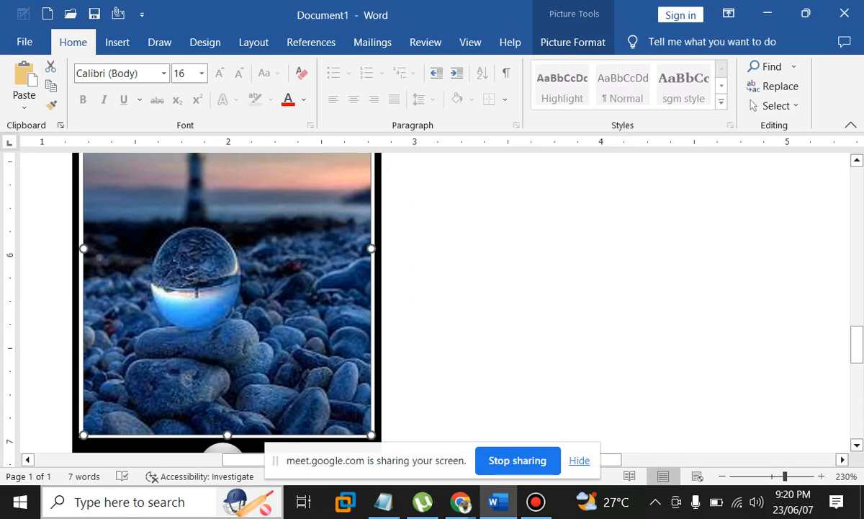
left_click(533, 288)
scroll(533, 288, "down", 3)
scroll(533, 289, "up", 1)
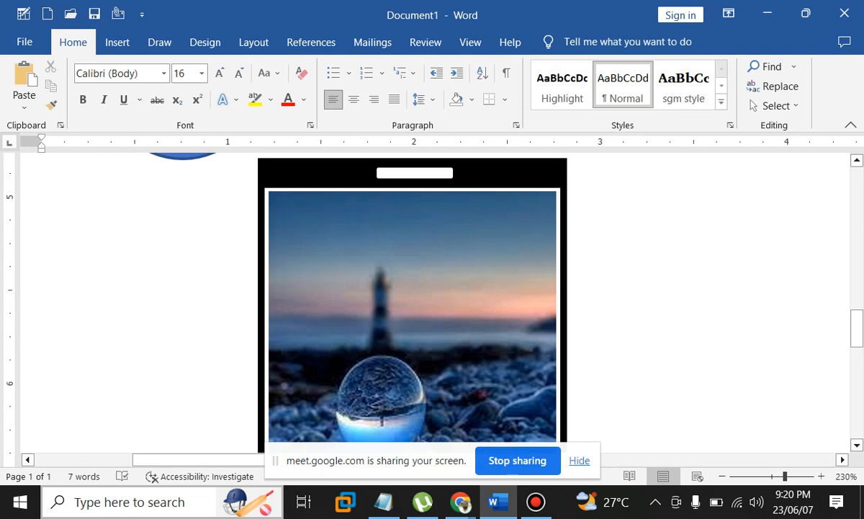
Preview the lighthouse picture's Quick Styles without applying any, then bring up the Shapes gallery
left_click(412, 273)
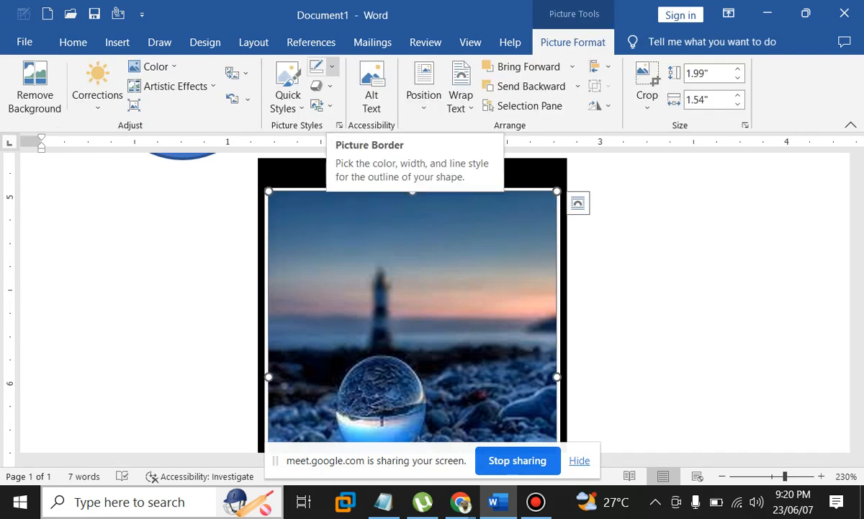
left_click(332, 66)
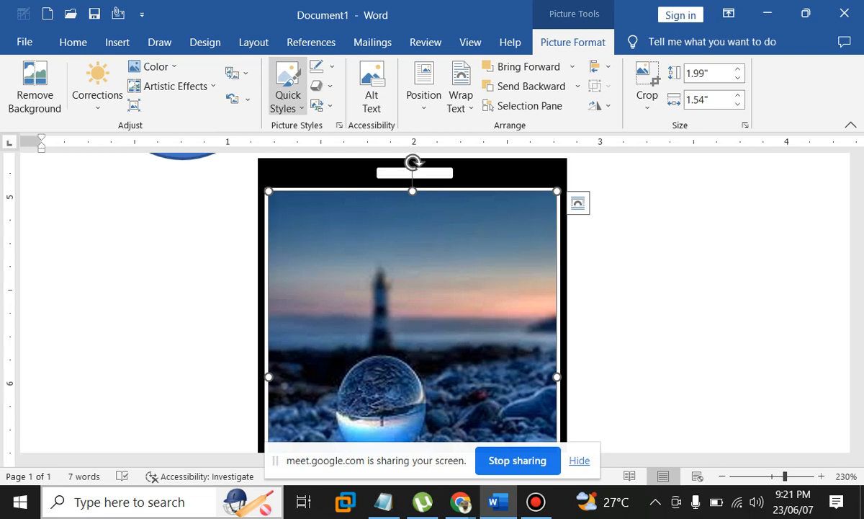
left_click(287, 85)
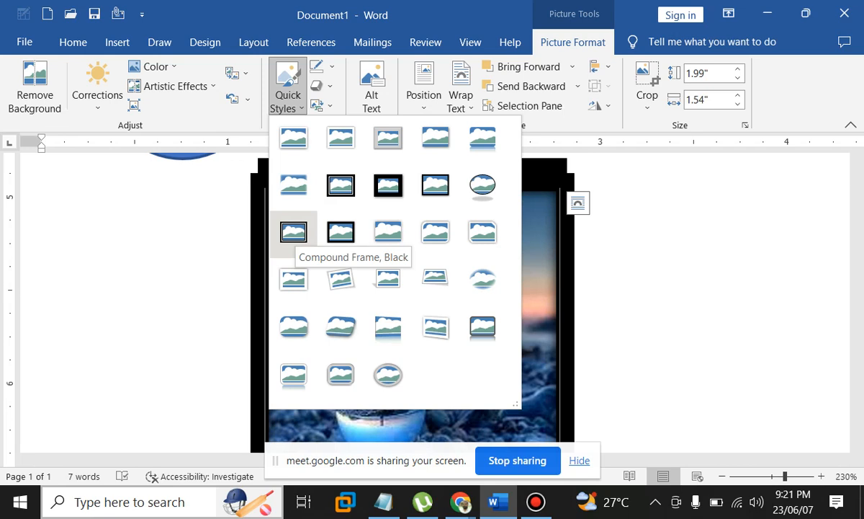
left_click(117, 42)
left_click(118, 42)
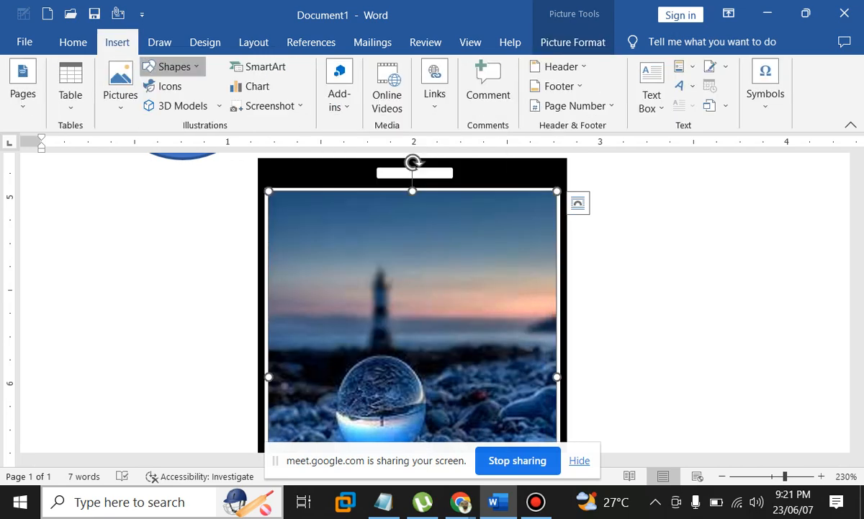
left_click(173, 66)
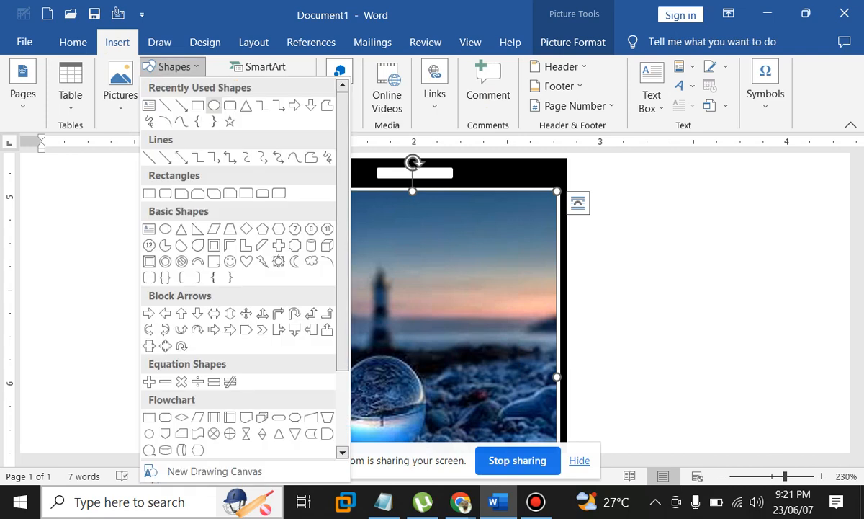
Draw a narrow black oval, send it to back, and slide it against the phone's right edge
left_click(214, 105)
left_click_drag(567, 216, 577, 297)
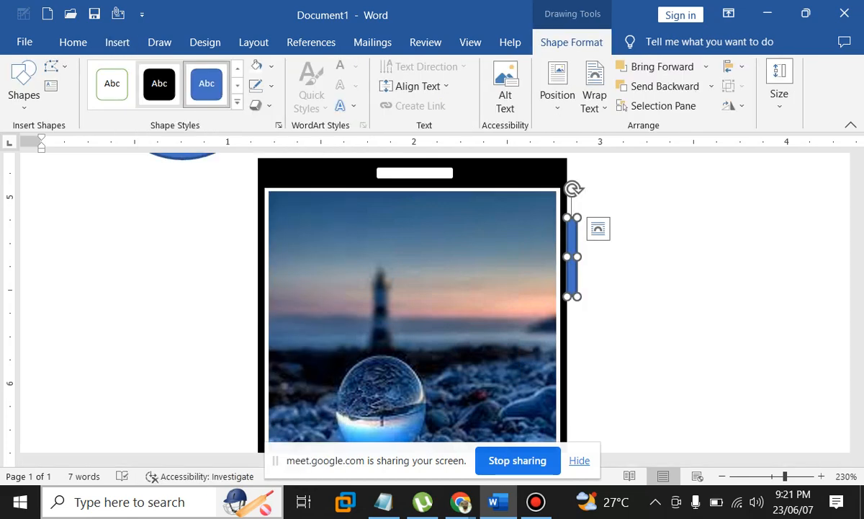
left_click(159, 83)
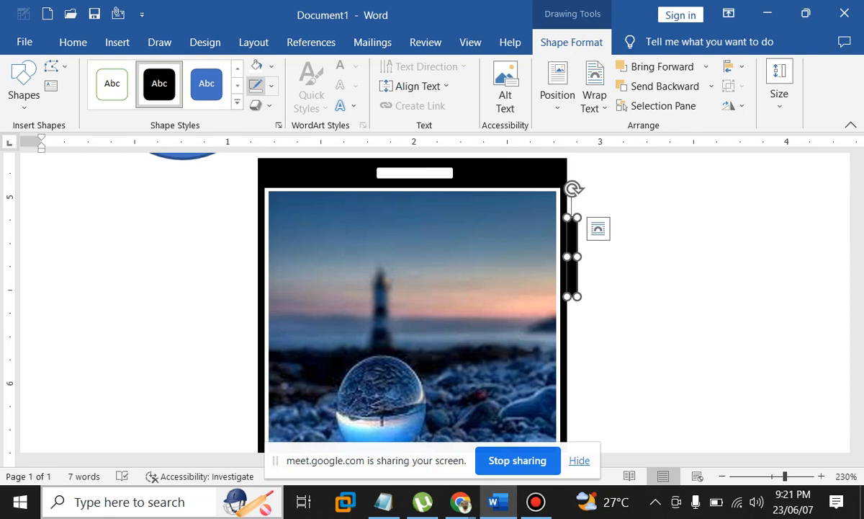
right_click(573, 254)
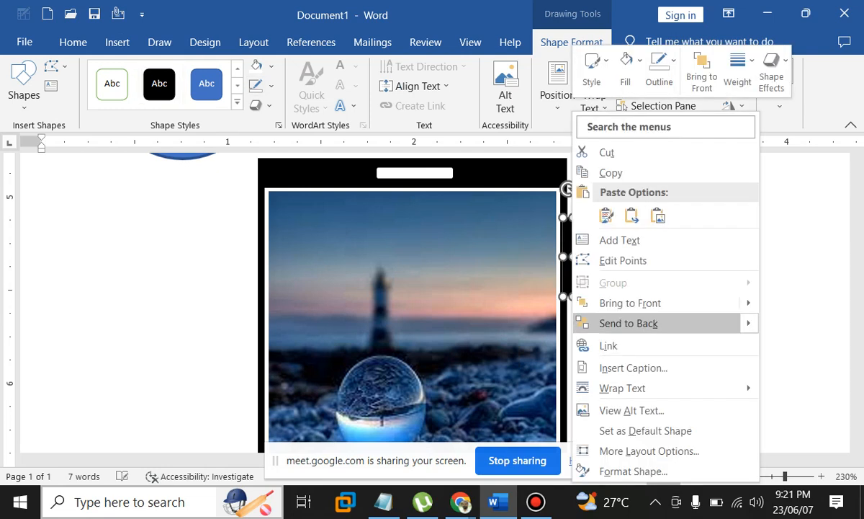
left_click(628, 323)
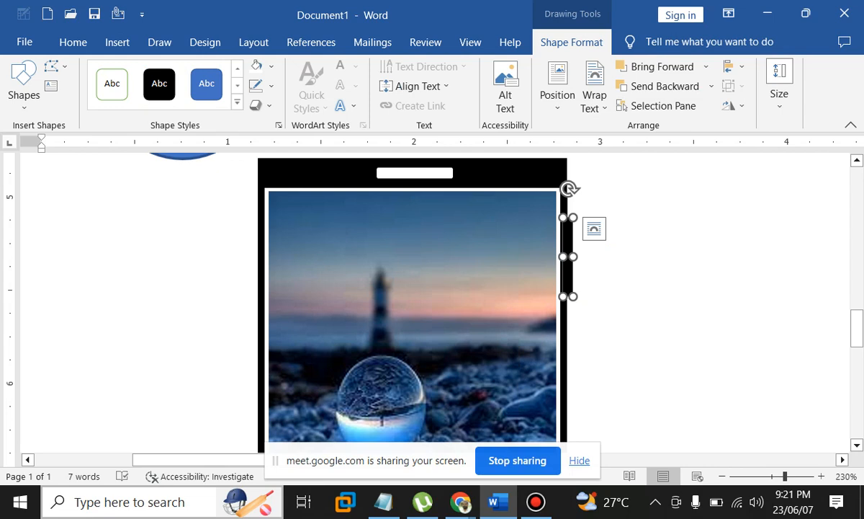
left_click_drag(568, 272, 578, 273)
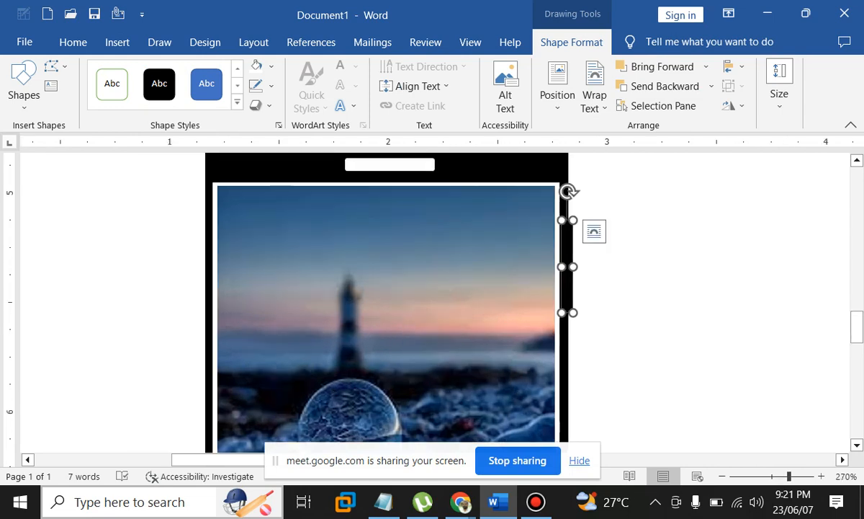
left_click_drag(568, 277, 567, 306)
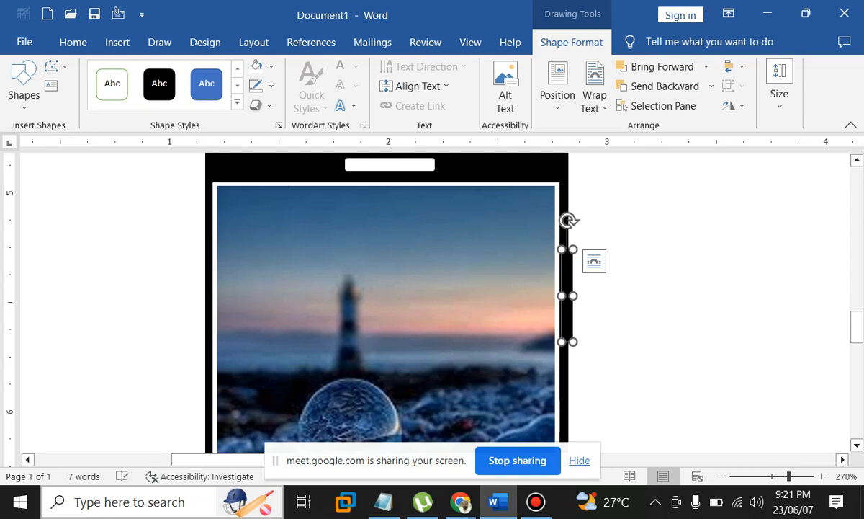
left_click_drag(569, 220, 574, 221)
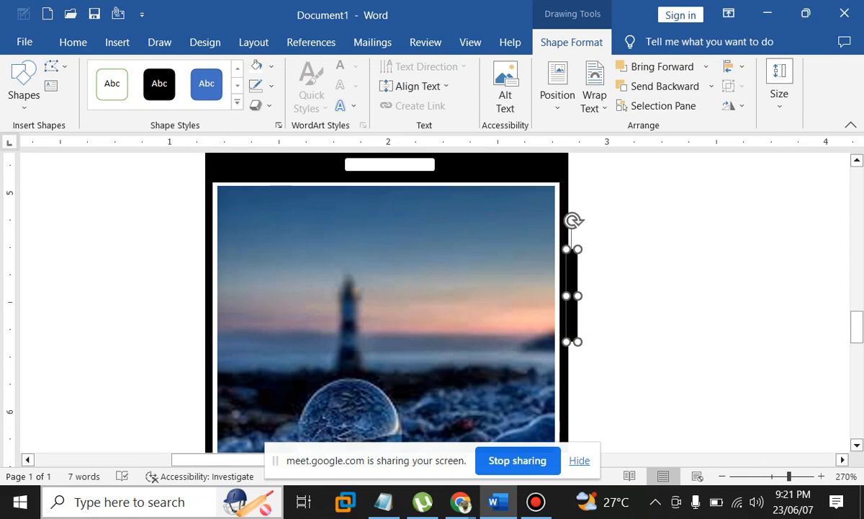
Select the lighthouse picture together with the side button and home-button circle shapes
left_click(684, 288)
scroll(684, 289, "down", 10)
scroll(684, 288, "down", 1)
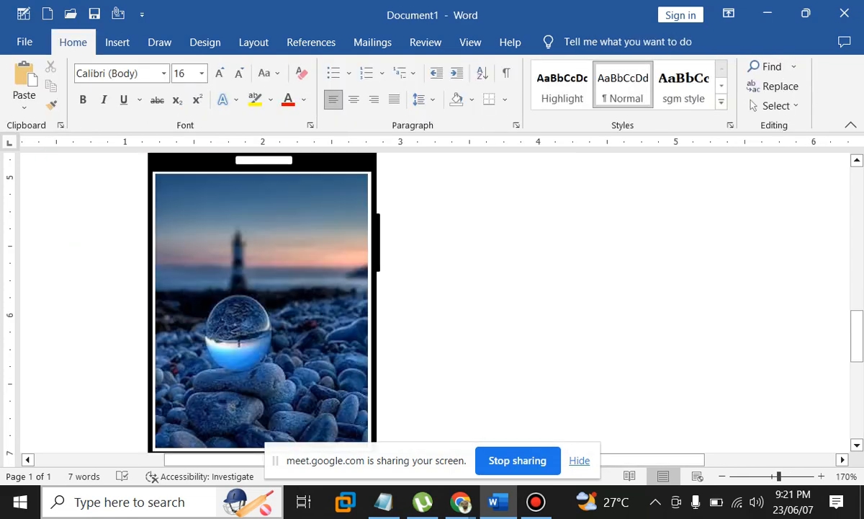
scroll(432, 299, "down", 2)
scroll(433, 299, "down", 4)
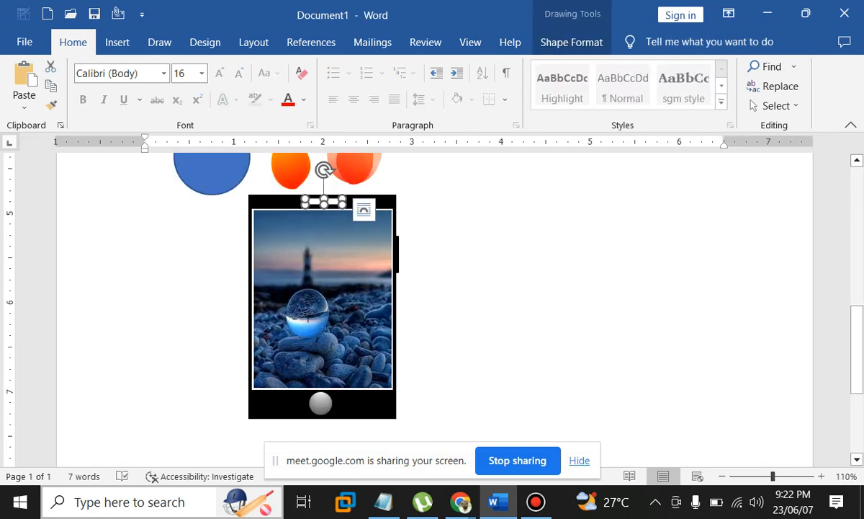
left_click(281, 405, "shift")
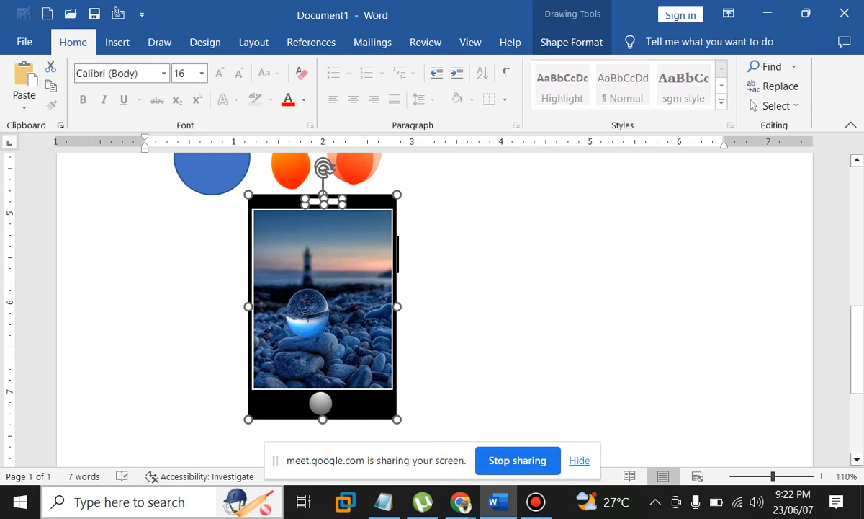
left_click(401, 253)
left_click(398, 173)
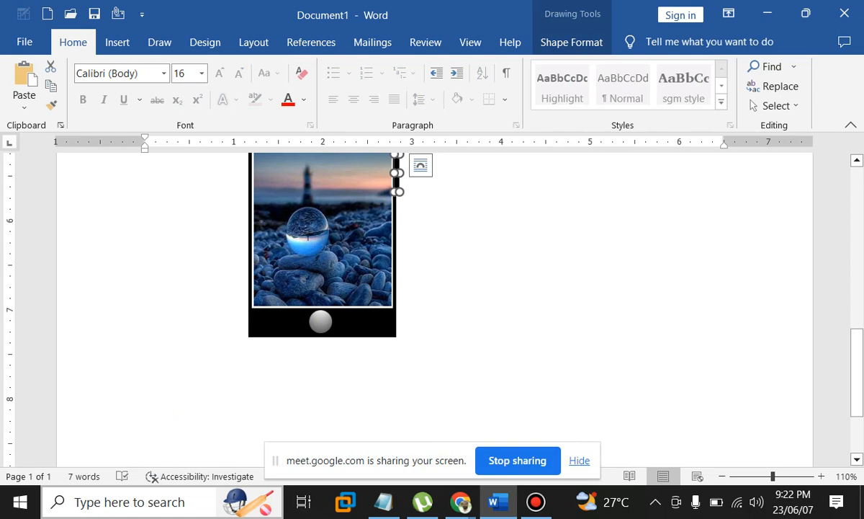
left_click(321, 321, "shift")
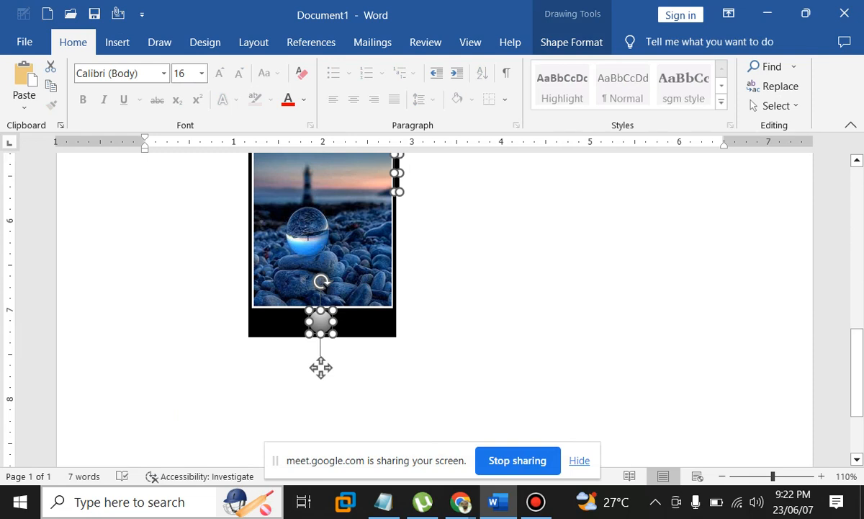
left_click(360, 322, "shift")
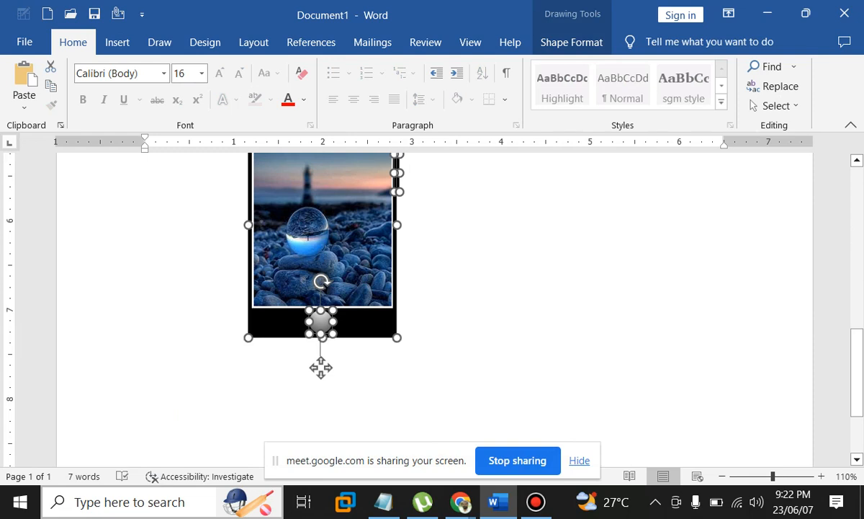
left_click(361, 323, "shift")
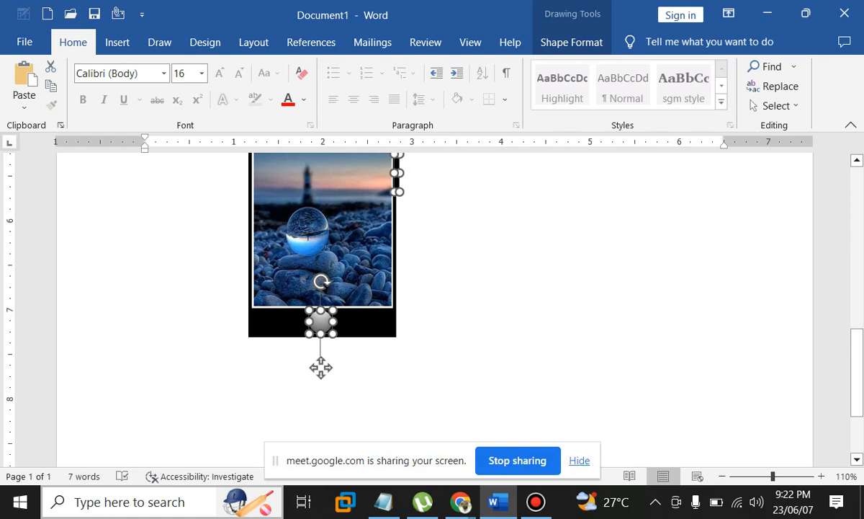
Group the selected picture and phone shapes into one drawing
scroll(320, 367, "up", 13)
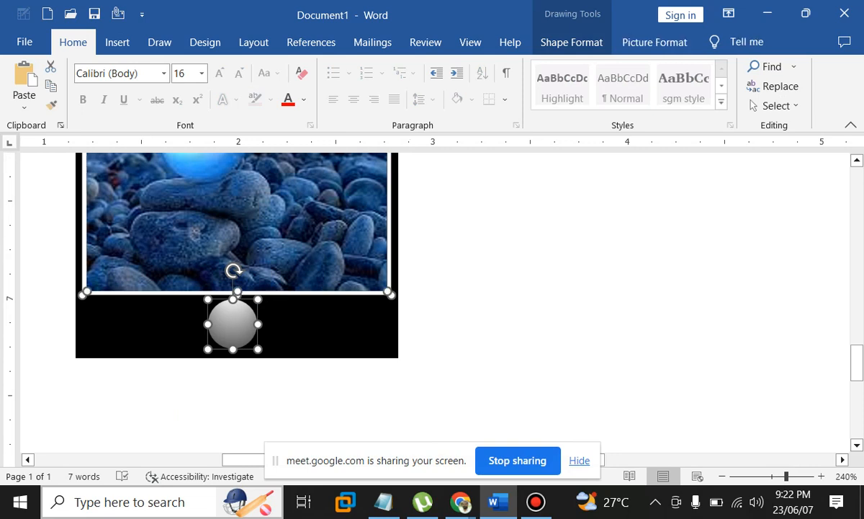
scroll(238, 302, "up", 4)
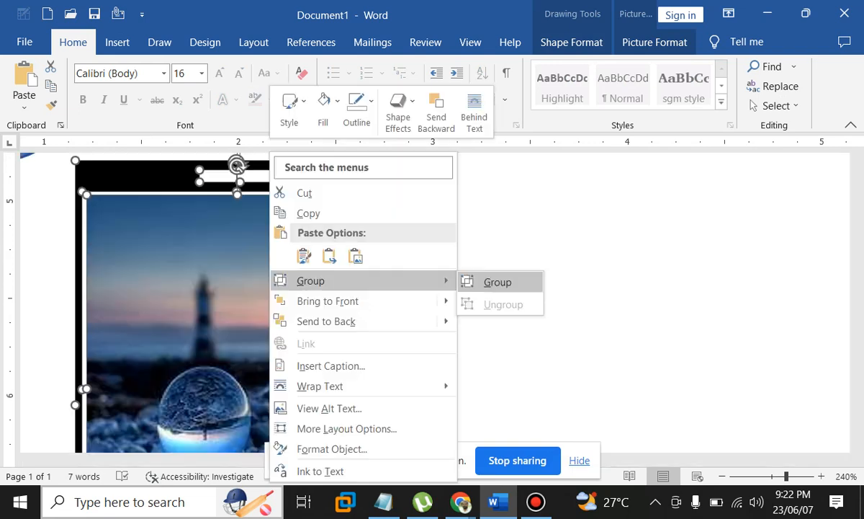
left_click(498, 282)
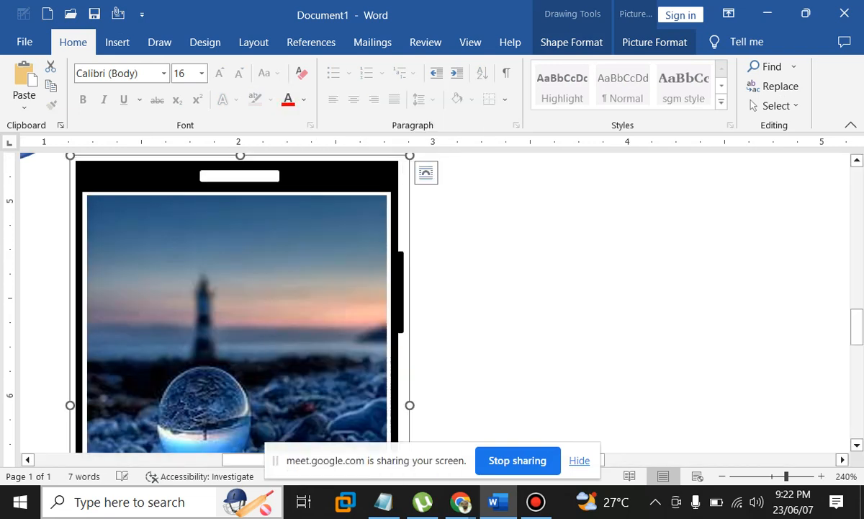
scroll(242, 302, "down", 7)
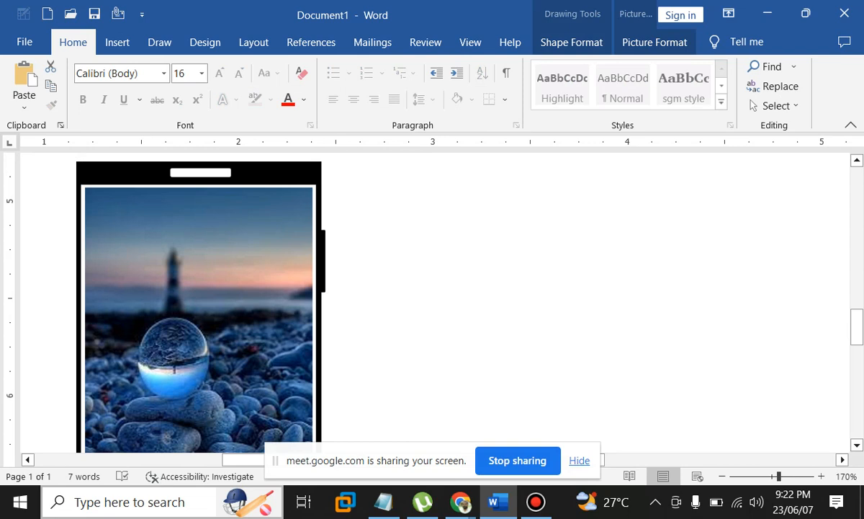
scroll(433, 303, "down", 3)
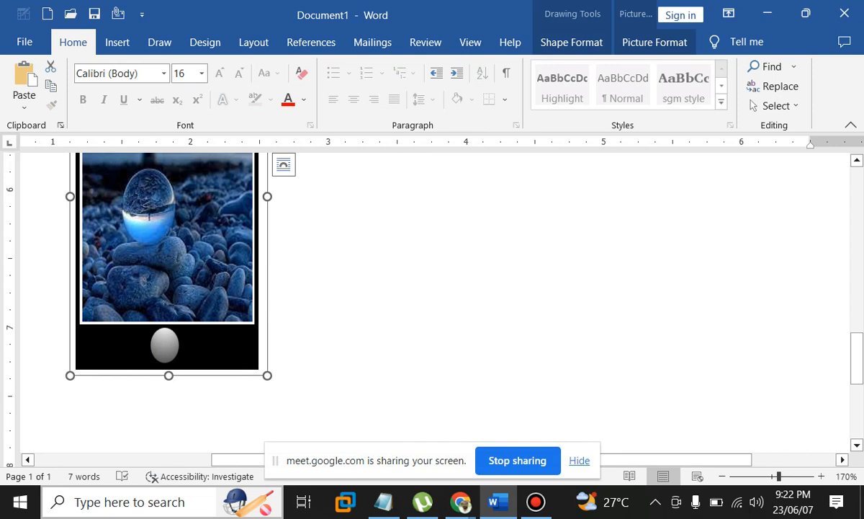
scroll(432, 302, "down", 6)
scroll(432, 302, "down", 6)
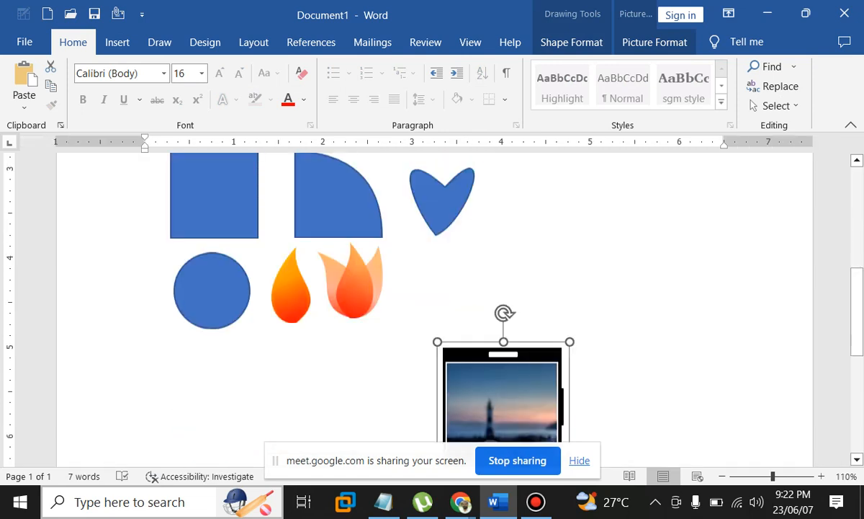
Drag the grouped phone drawing up to the top right, beside the red 3D sphere
scroll(432, 303, "down", 3)
left_click_drag(522, 335, 568, 258)
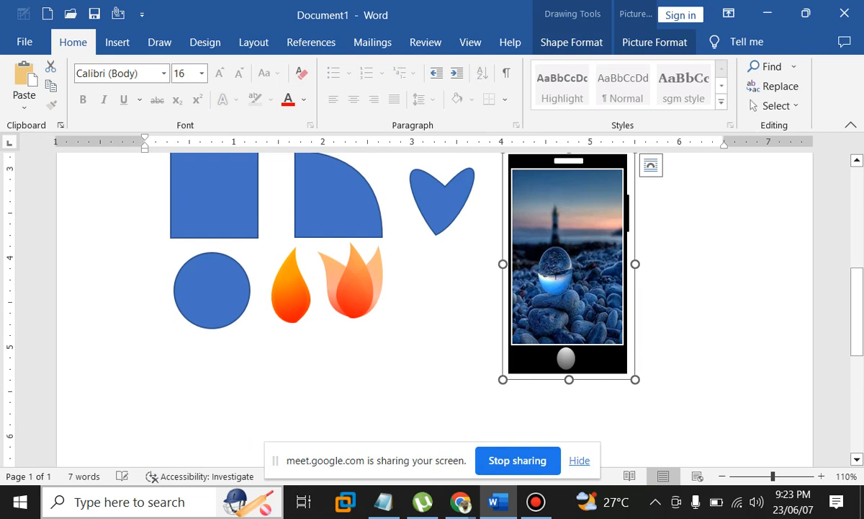
left_click_drag(570, 378, 569, 357)
scroll(569, 357, "up", 1)
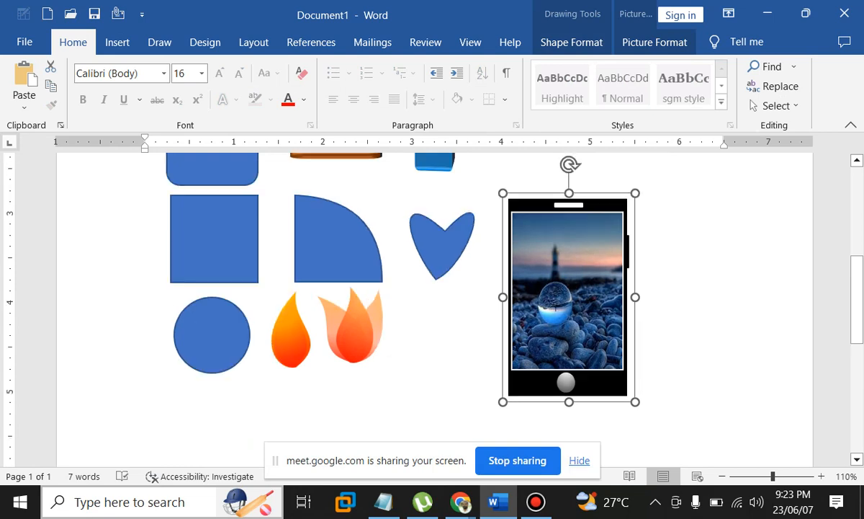
left_click_drag(568, 297, 558, 257)
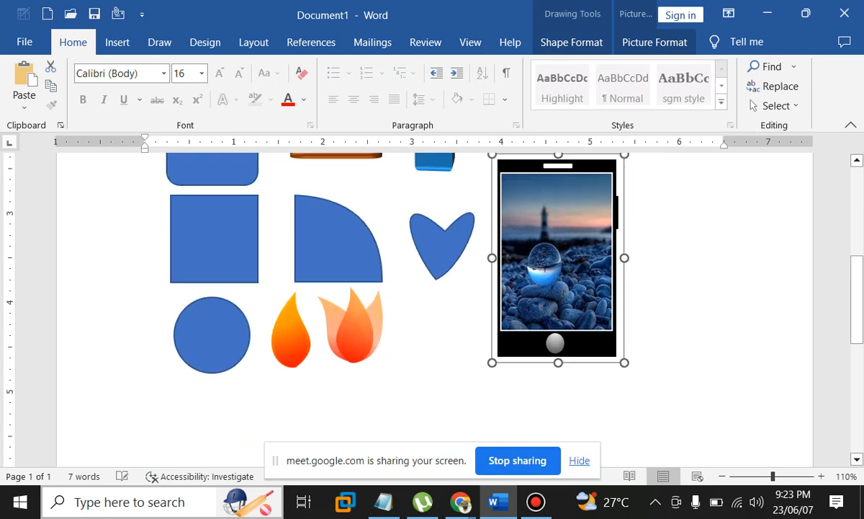
scroll(432, 302, "up", 3)
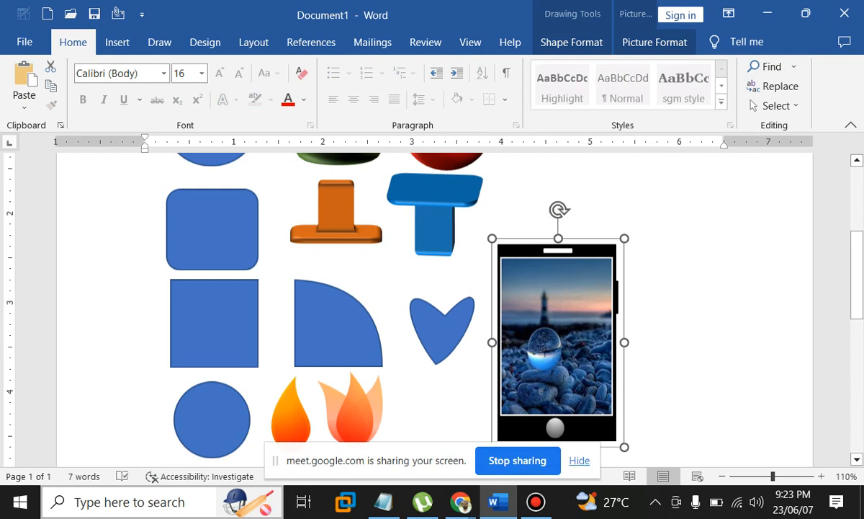
left_click_drag(559, 342, 581, 278)
Look through the Shapes gallery and 3D Models options, closing both without inserting anything
left_click(118, 42)
left_click(172, 67)
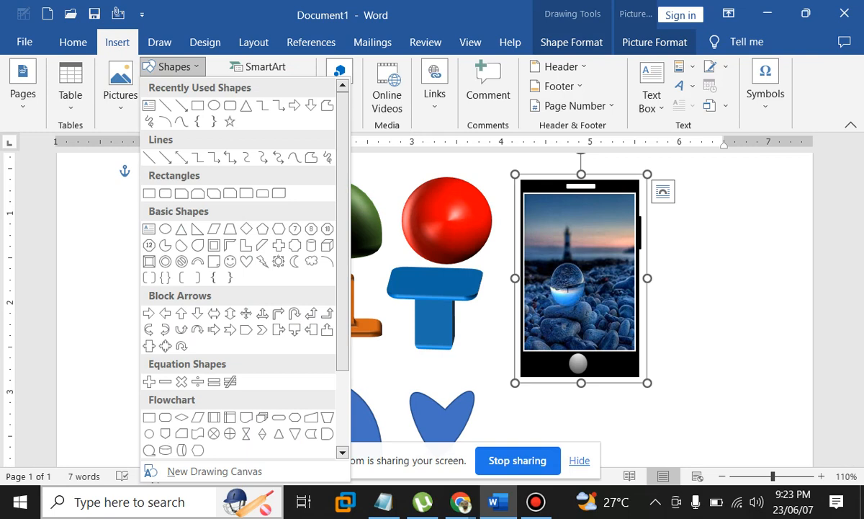
key("Escape")
scroll(435, 309, "down", 5)
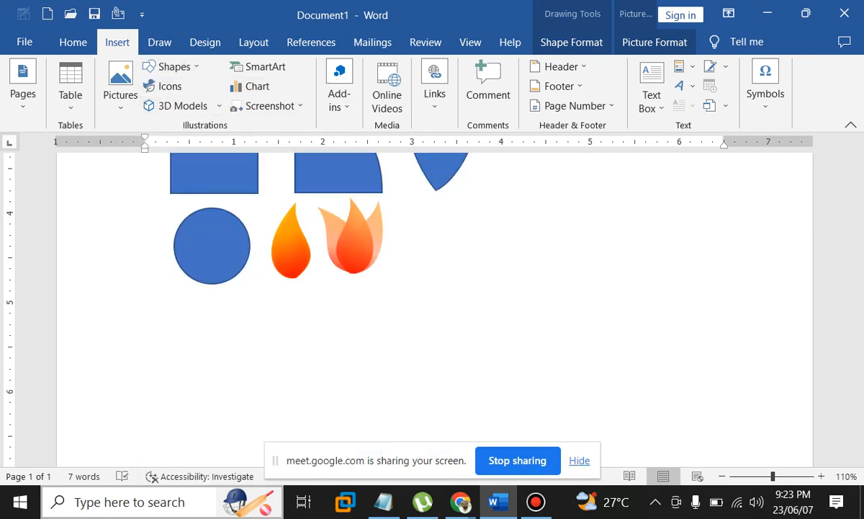
left_click(219, 106)
key("Escape")
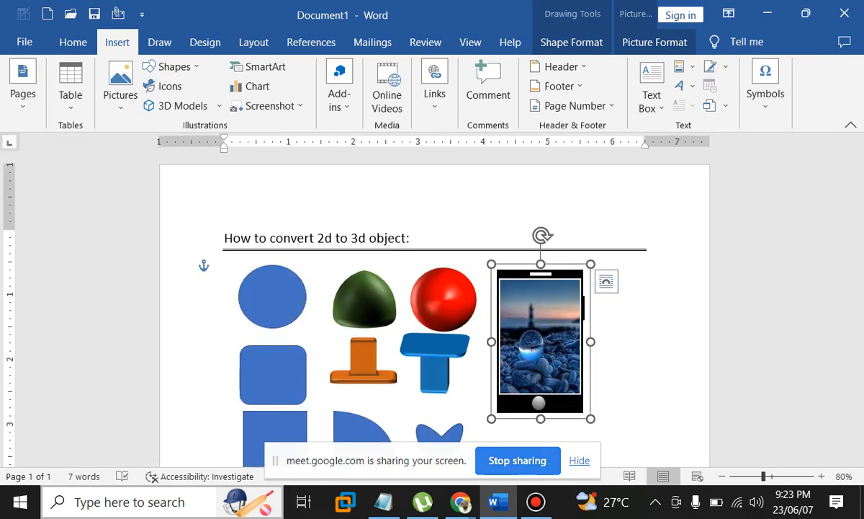
mouse_move(461, 502)
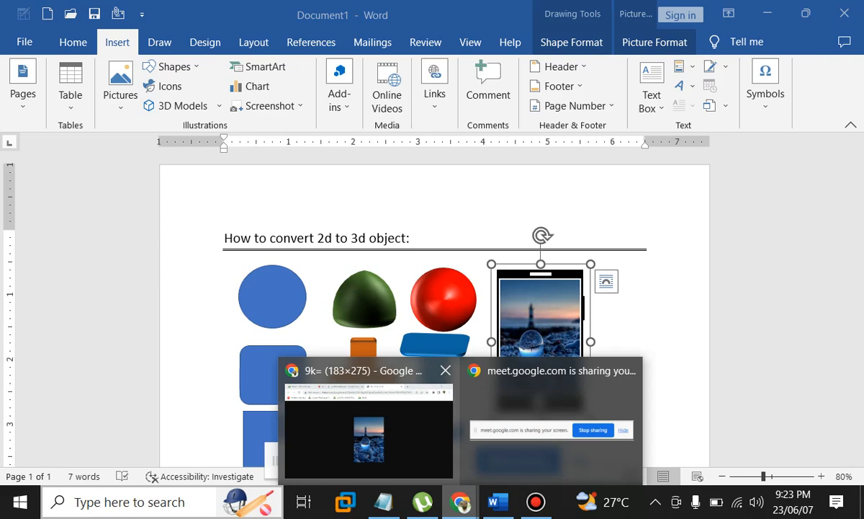
Take a Screen Clipping of the Chrome wallpaper results grid into the document
left_click(369, 433)
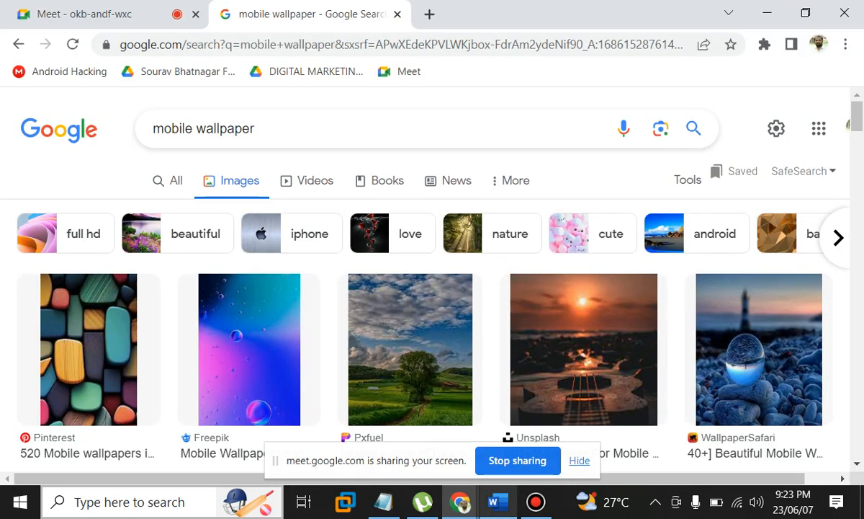
left_click(461, 502)
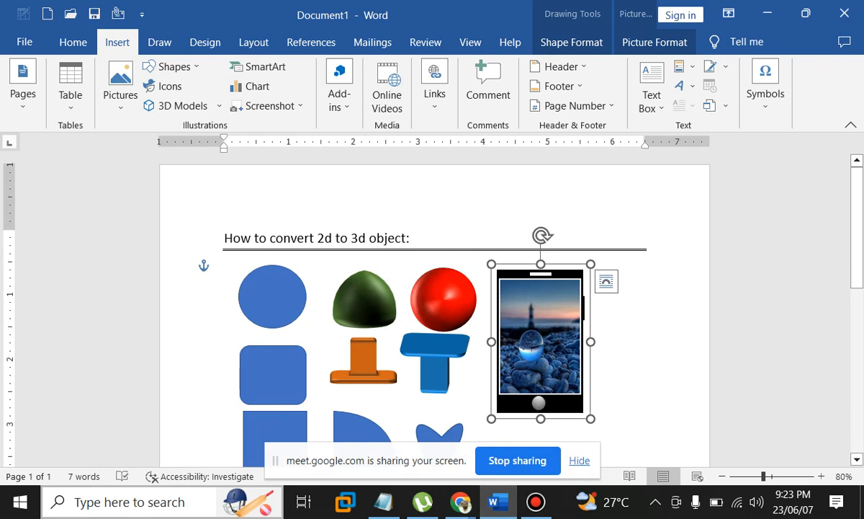
left_click(649, 346)
scroll(649, 345, "down", 4)
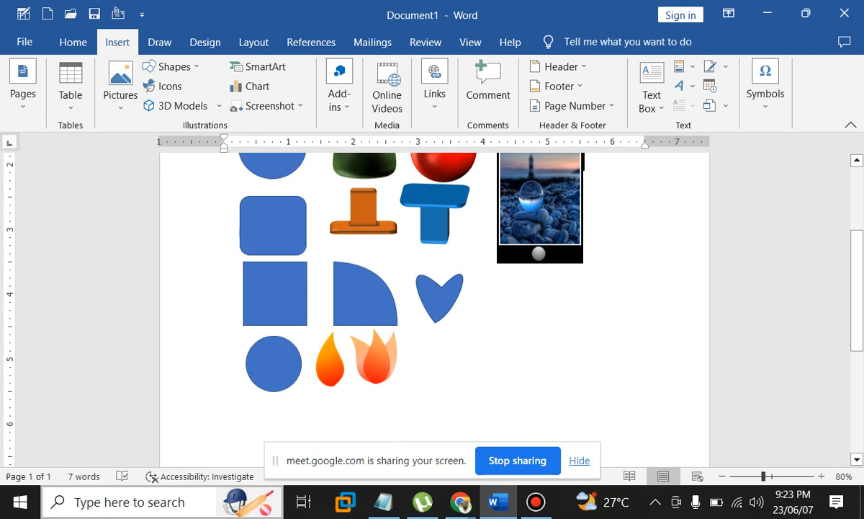
scroll(432, 310, "down", 5)
left_click(267, 106)
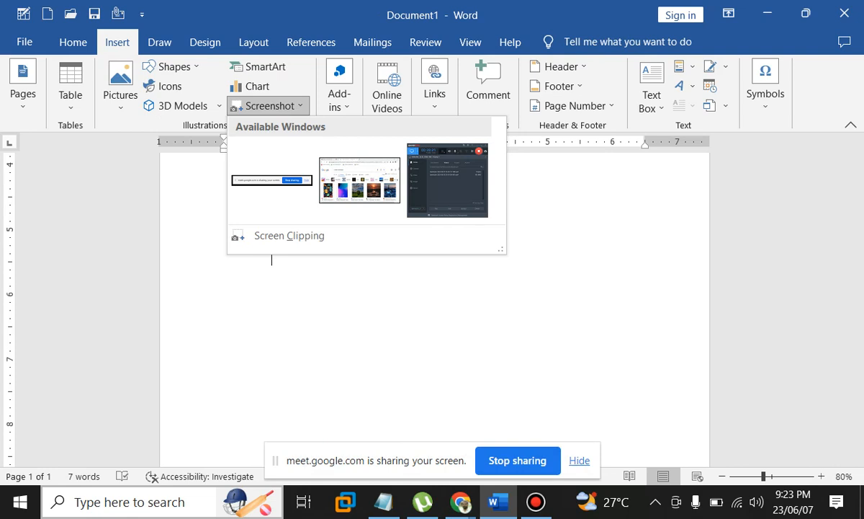
left_click(288, 236)
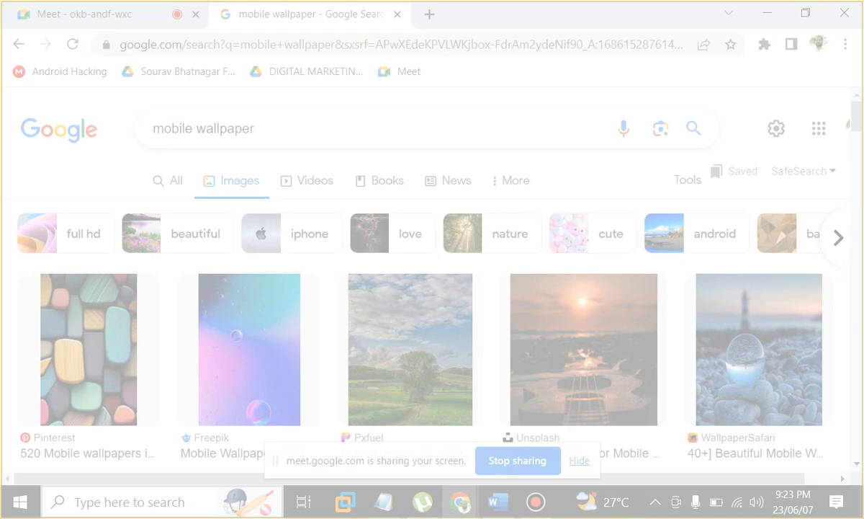
left_click_drag(8, 85, 844, 434)
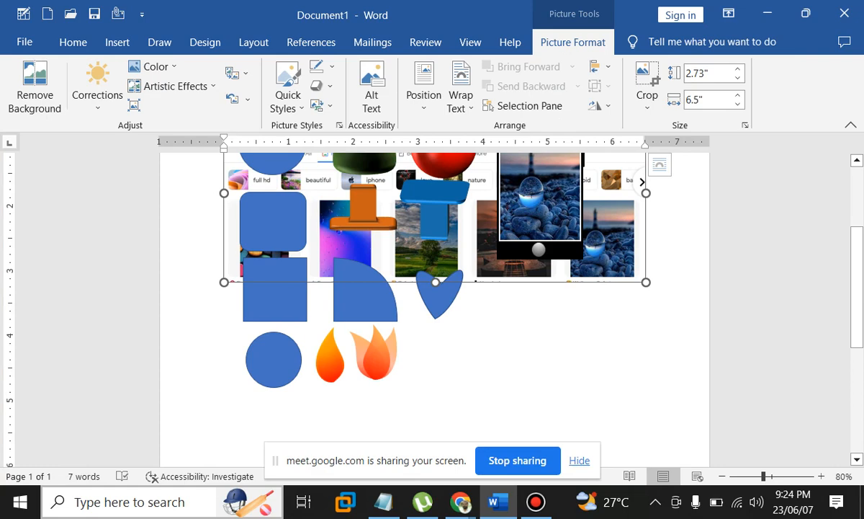
Delete the misplaced screenshot and indent the empty line below the shapes
key("Delete")
scroll(432, 288, "down", 4)
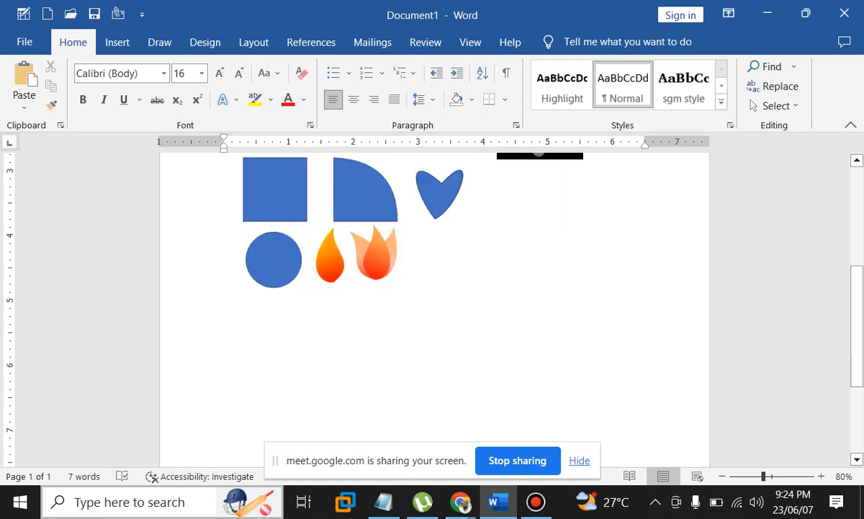
key("Tab")
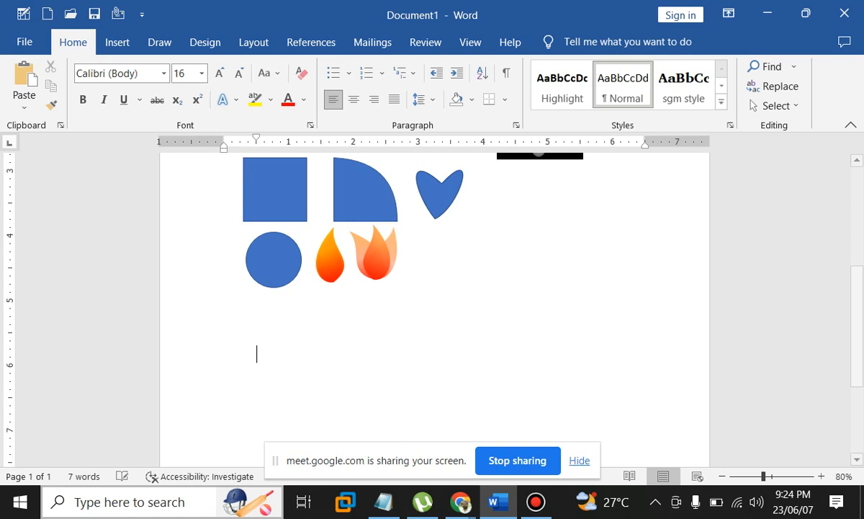
Start a new page 2 and insert a Screen Clipping of the Google wallpaper results
key("ctrl+Return")
left_click(117, 42)
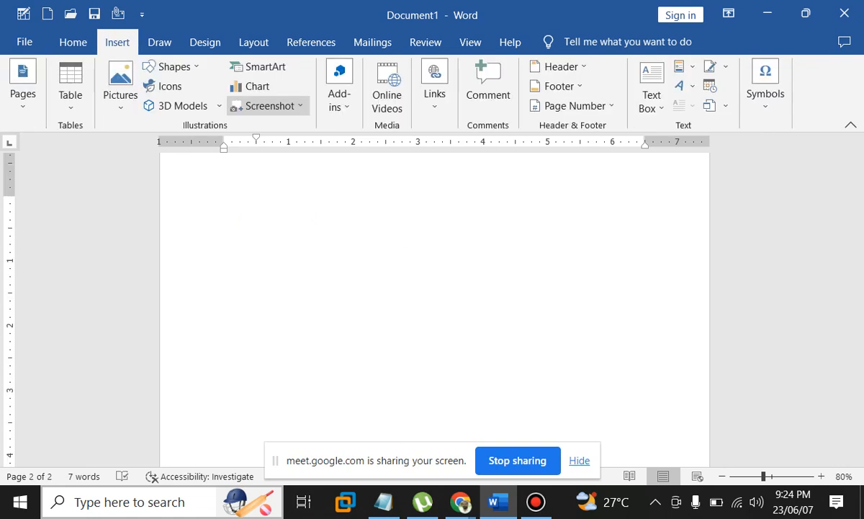
left_click(268, 106)
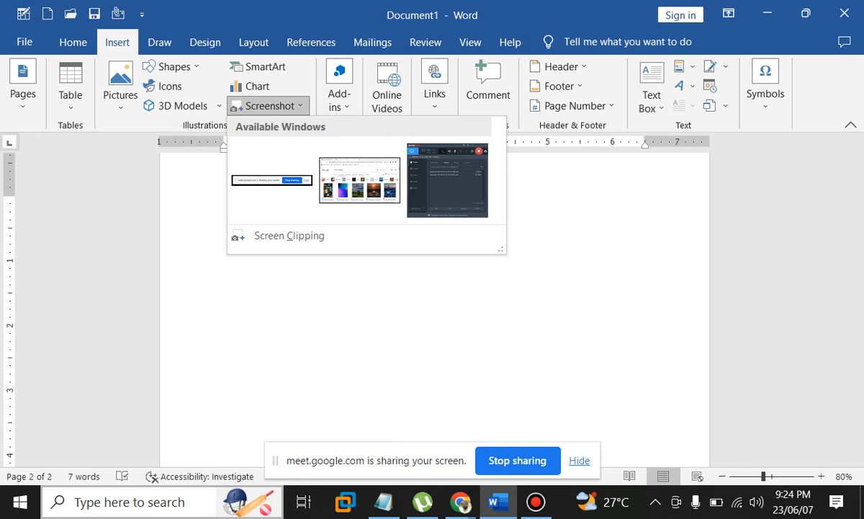
left_click(288, 237)
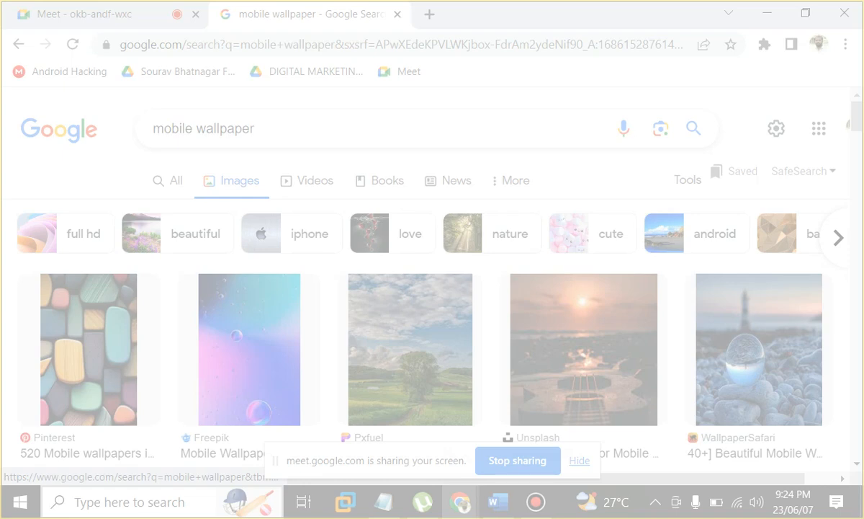
left_click_drag(8, 89, 842, 447)
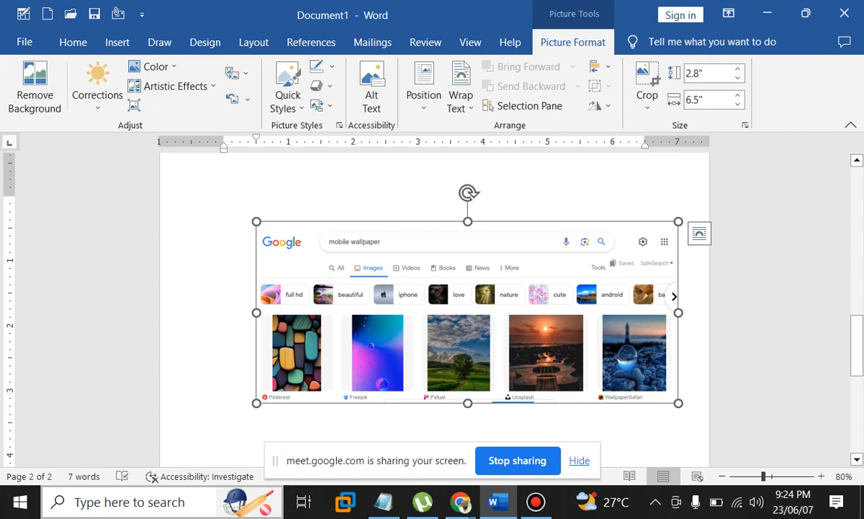
Set the screenshot to Top and Bottom wrapping, shift it slightly left, and minimize Word
left_click(461, 101)
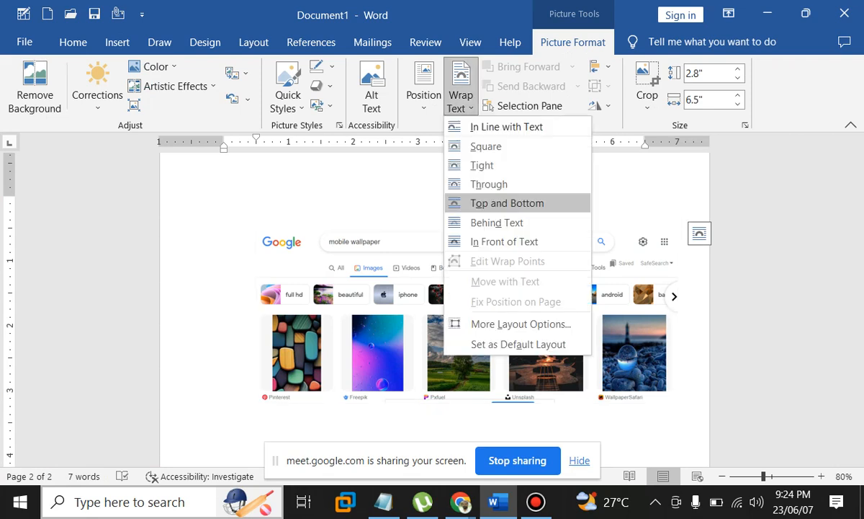
left_click(507, 203)
left_click_drag(475, 303, 453, 300)
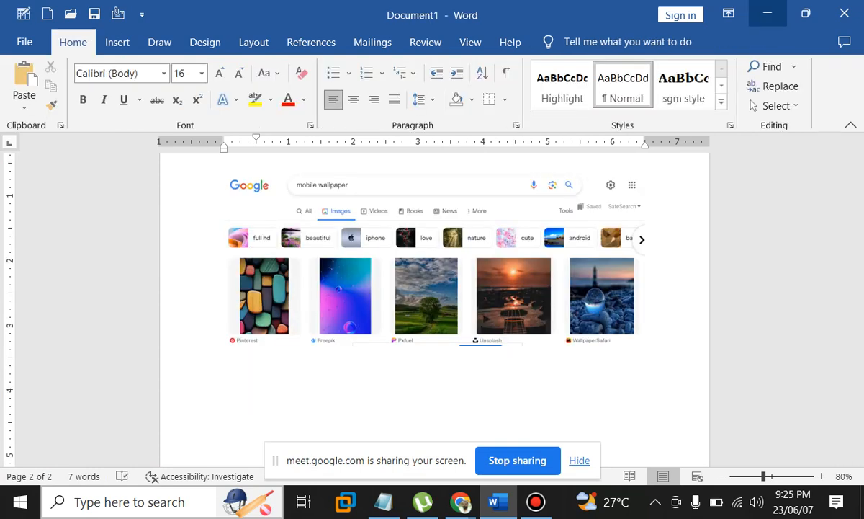
left_click(768, 13)
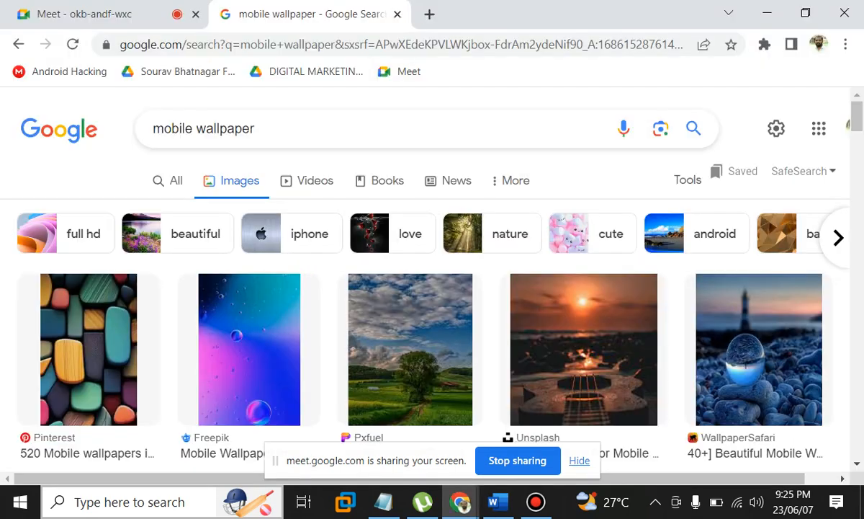
Clip the desktop onto page 2, set it floating and aligned with the page margins
left_click(768, 13)
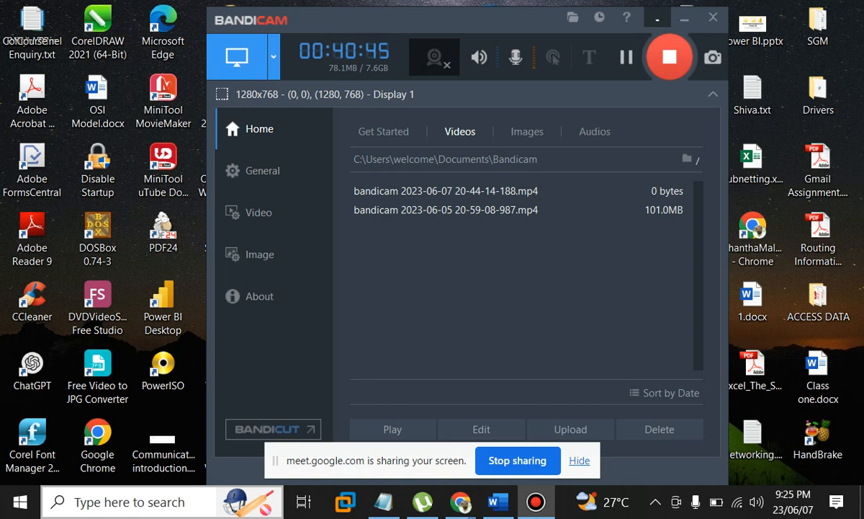
left_click(498, 502)
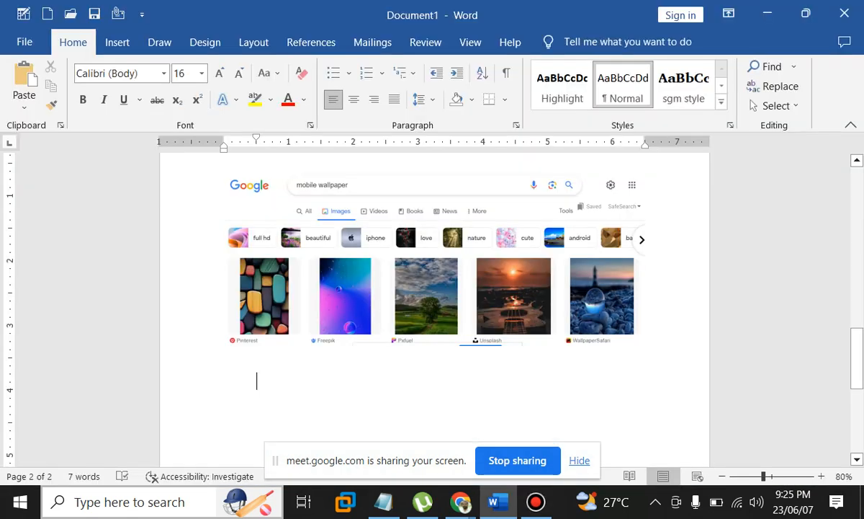
scroll(435, 310, "down", 3)
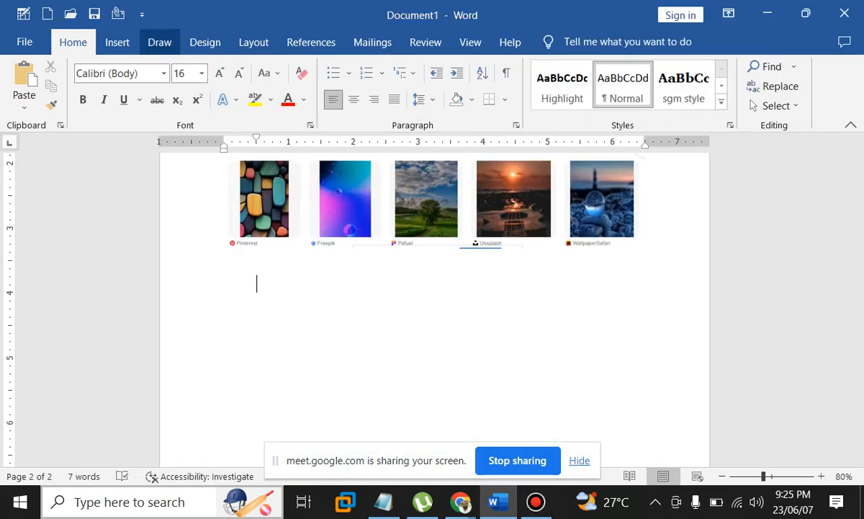
left_click(117, 42)
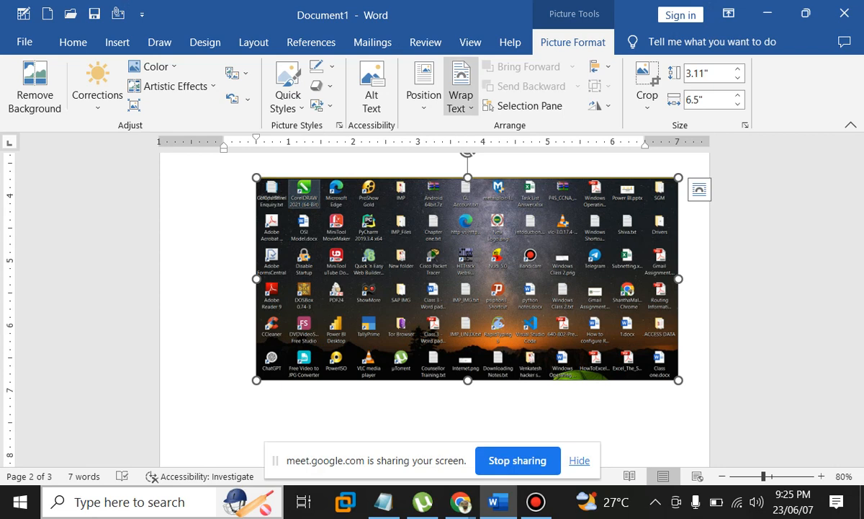
left_click(497, 236)
left_click_drag(476, 274, 444, 288)
left_click(432, 420)
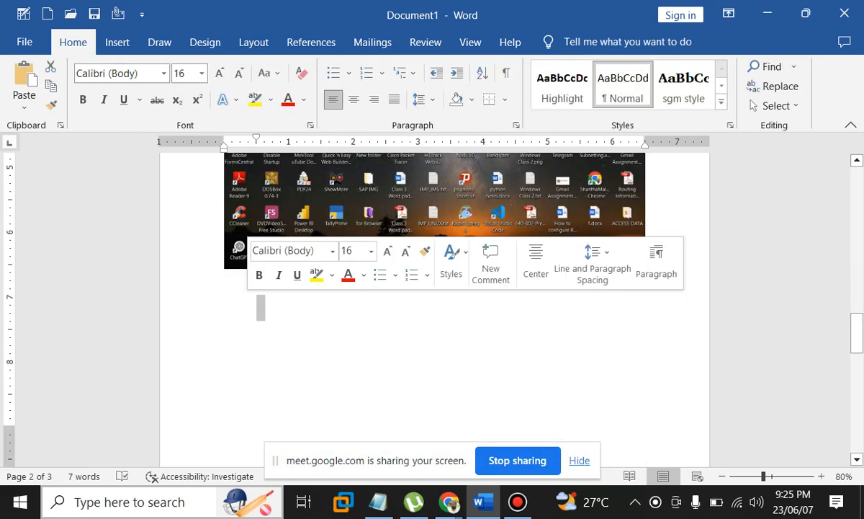
Open Local Disk (F:) in File Explorer and clip that window into Word's next page
left_click(261, 304)
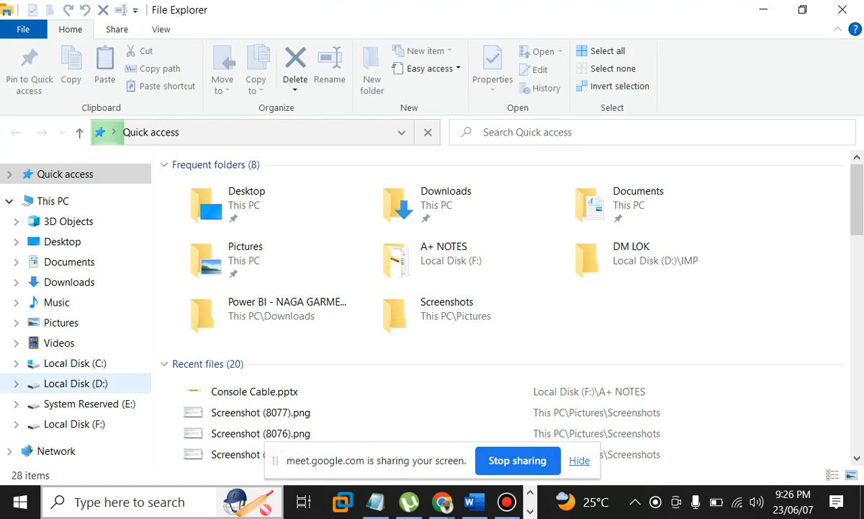
left_click(74, 424)
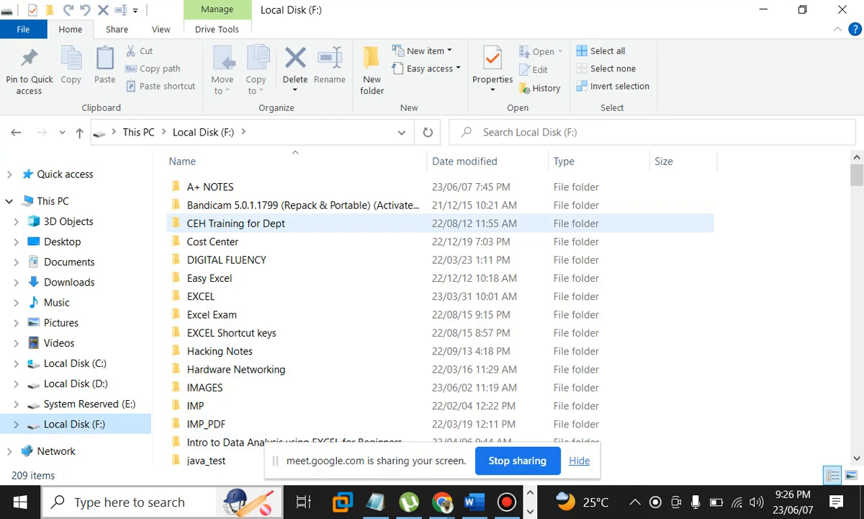
key("alt+Tab")
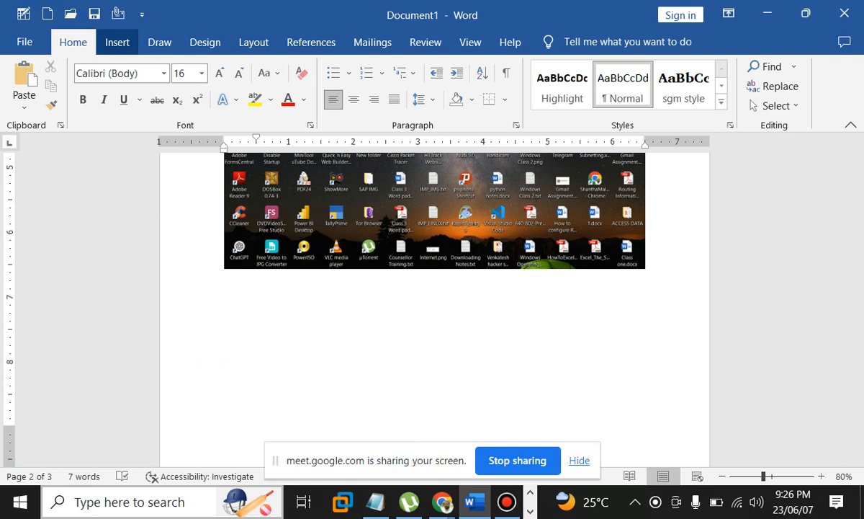
left_click(117, 42)
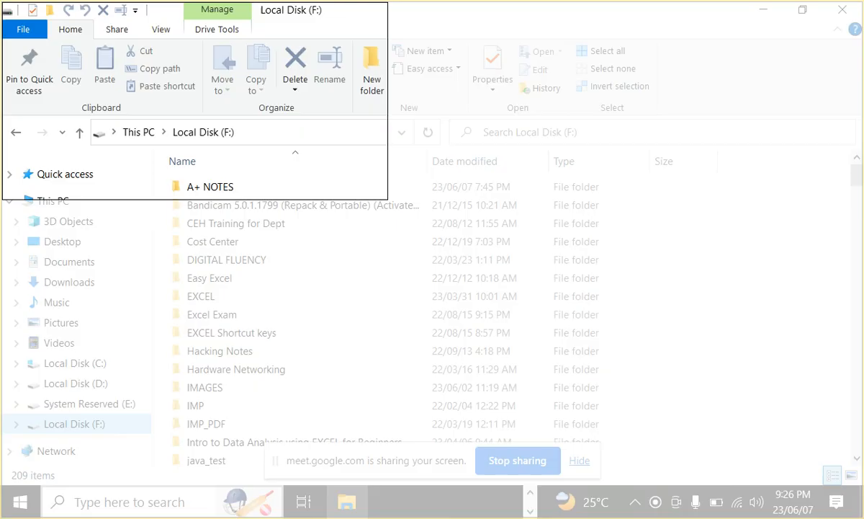
left_click_drag(387, 199, 859, 437)
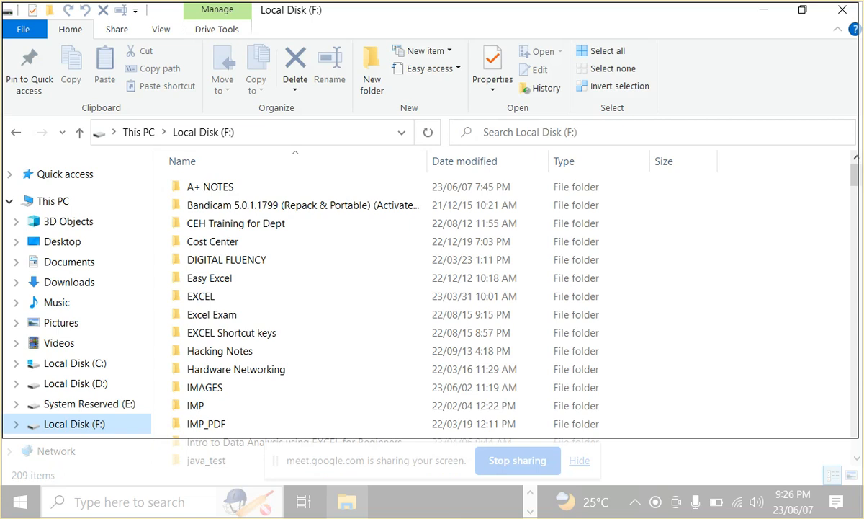
left_click_drag(858, 437, 858, 437)
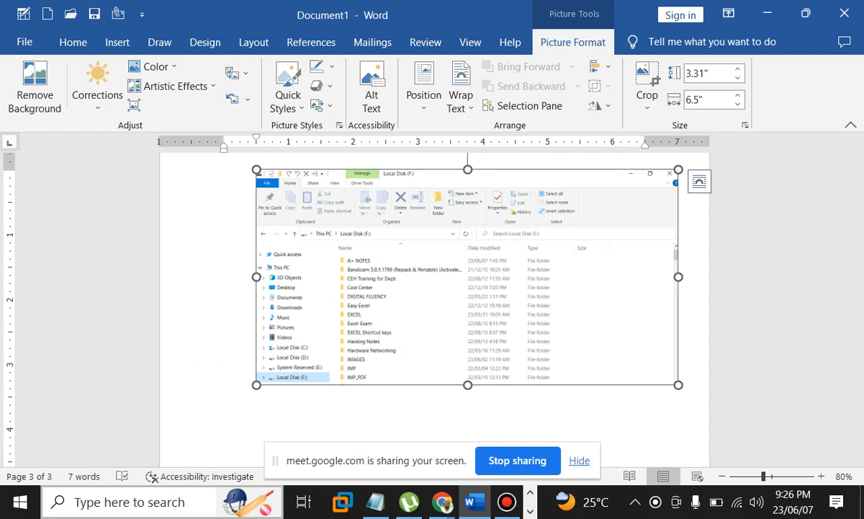
Set the Explorer picture's wrapping to Behind Text and drag it down the page
left_click(461, 101)
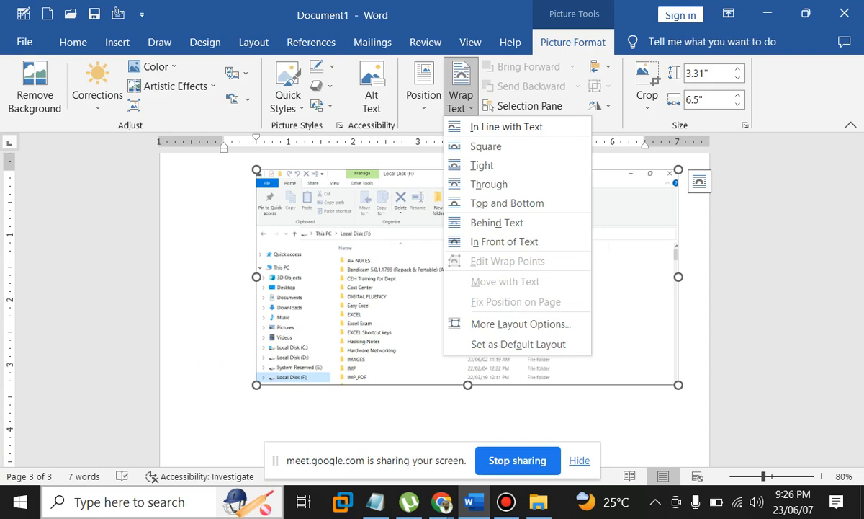
left_click(497, 222)
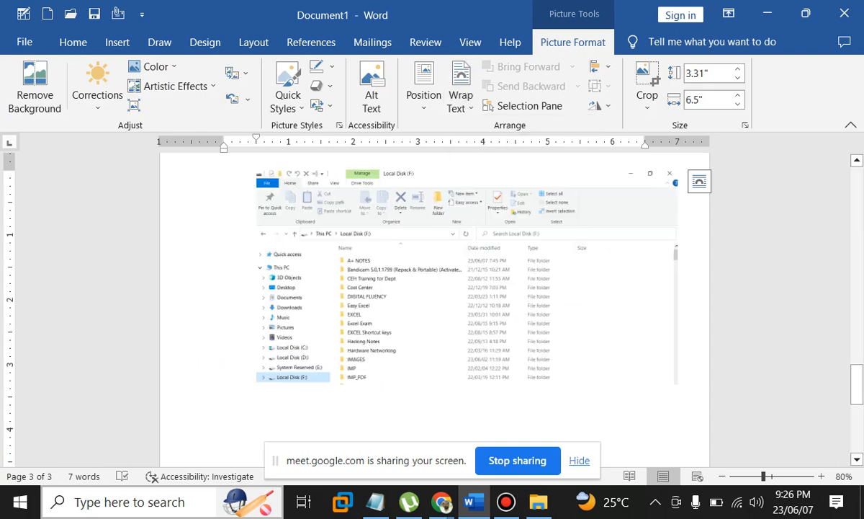
scroll(435, 288, "up", 3)
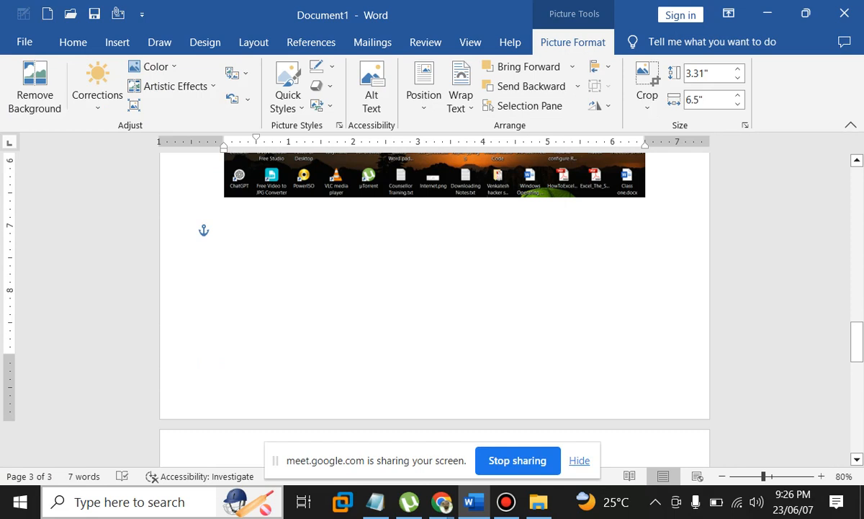
scroll(435, 288, "up", 5)
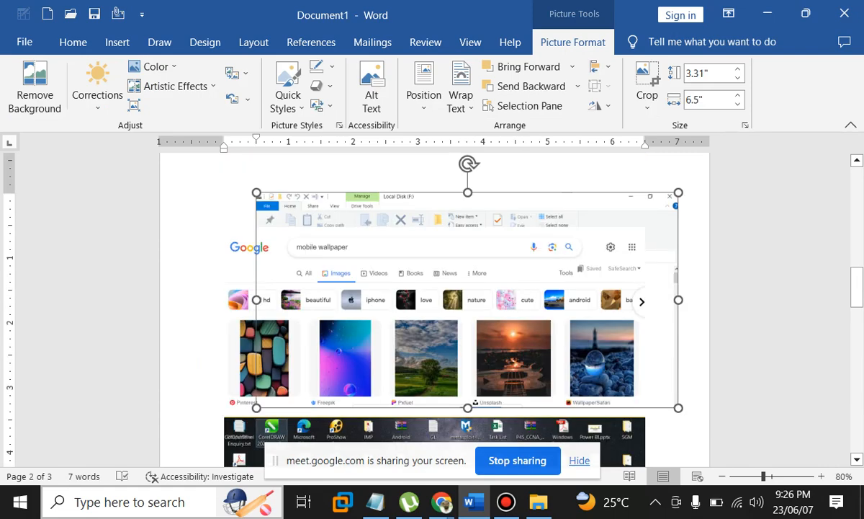
left_click_drag(461, 281, 440, 429)
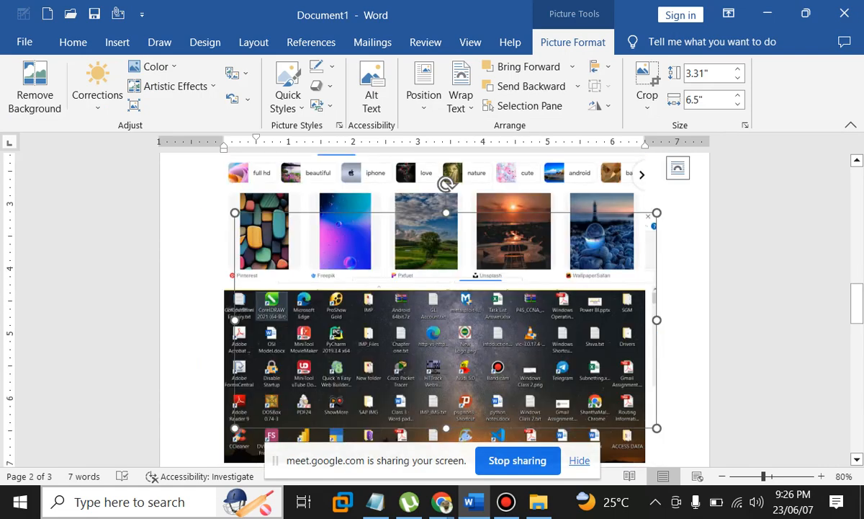
scroll(434, 302, "down", 3)
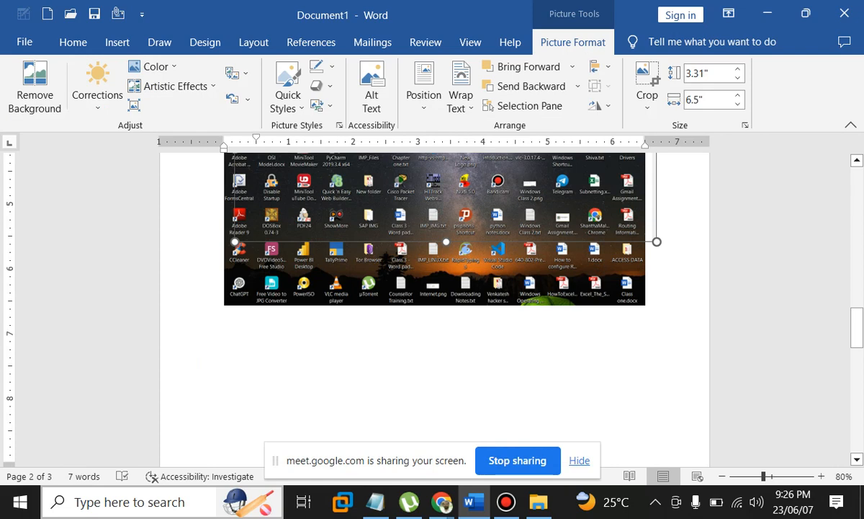
left_click_drag(446, 216, 435, 425)
Undo the earlier picture moves and nudge the Explorer screenshot slightly left
scroll(434, 310, "up", 4)
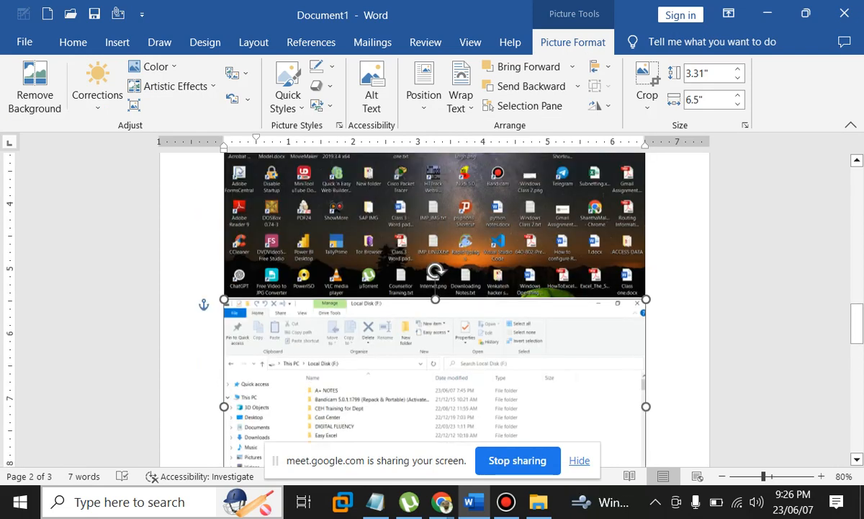
scroll(435, 309, "up", 4)
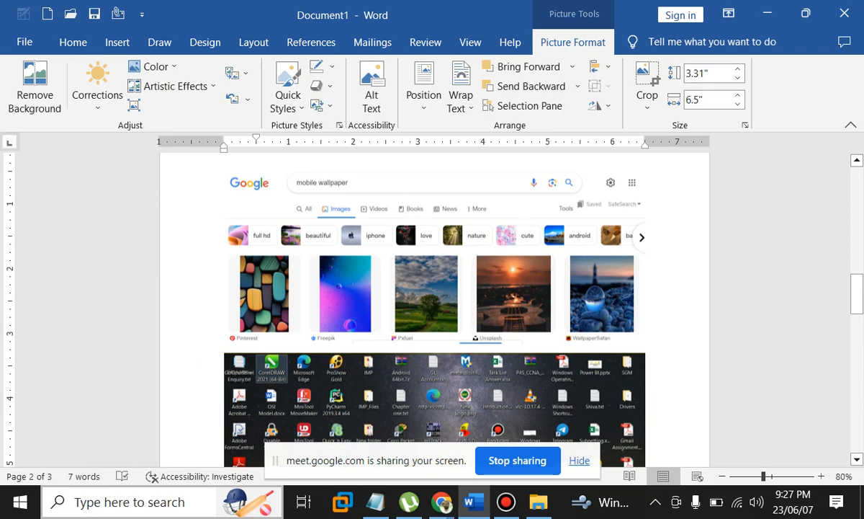
scroll(435, 310, "down", 5)
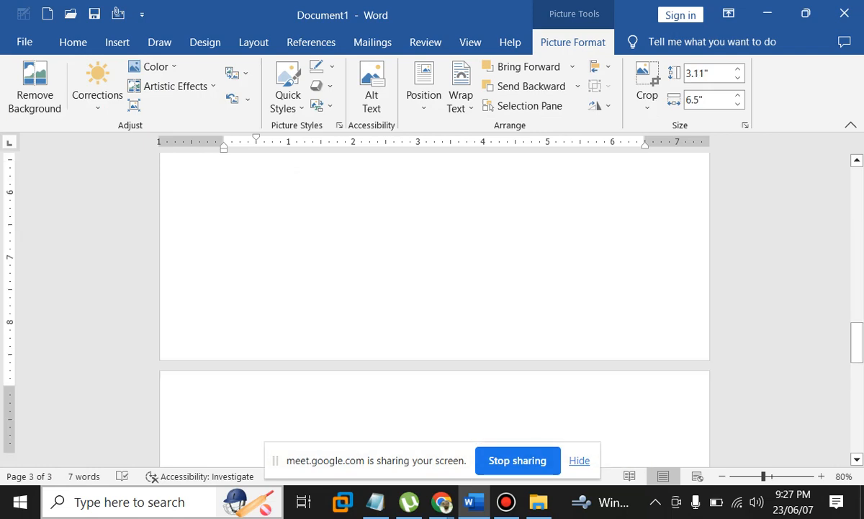
scroll(434, 309, "up", 6)
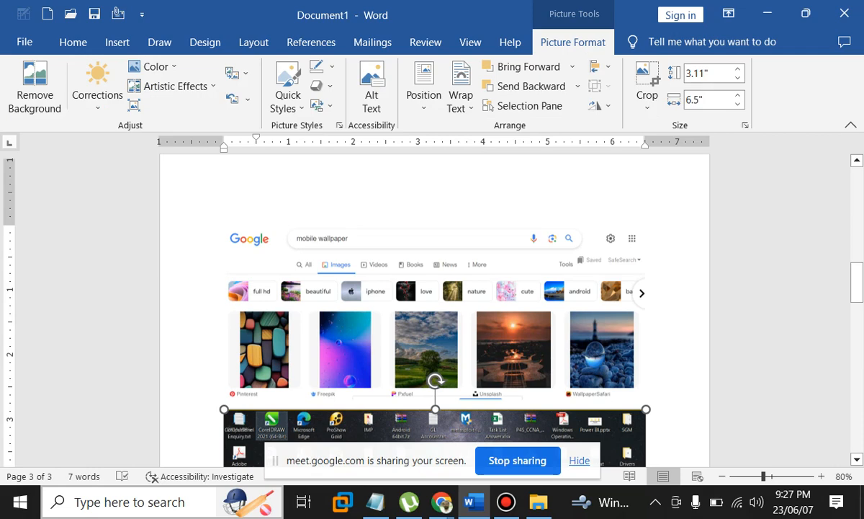
key("ctrl+z")
key("ctrl+z")
key("ctrl+z")
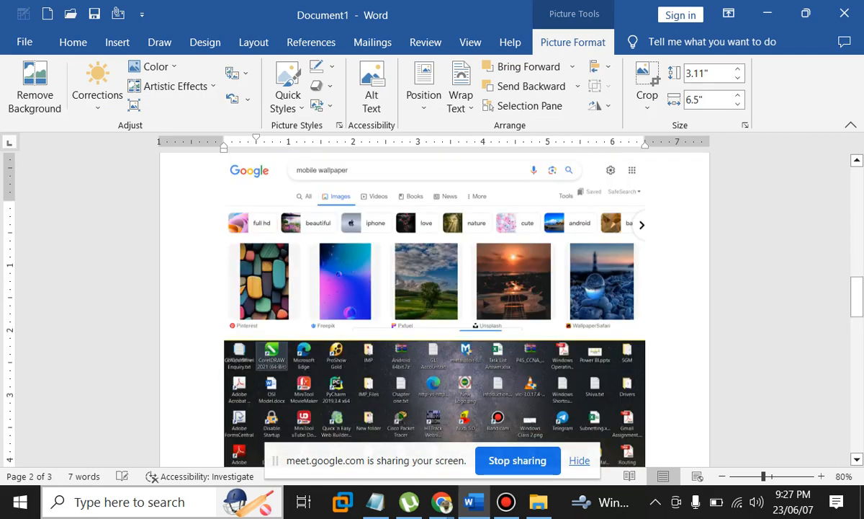
key("ctrl+z")
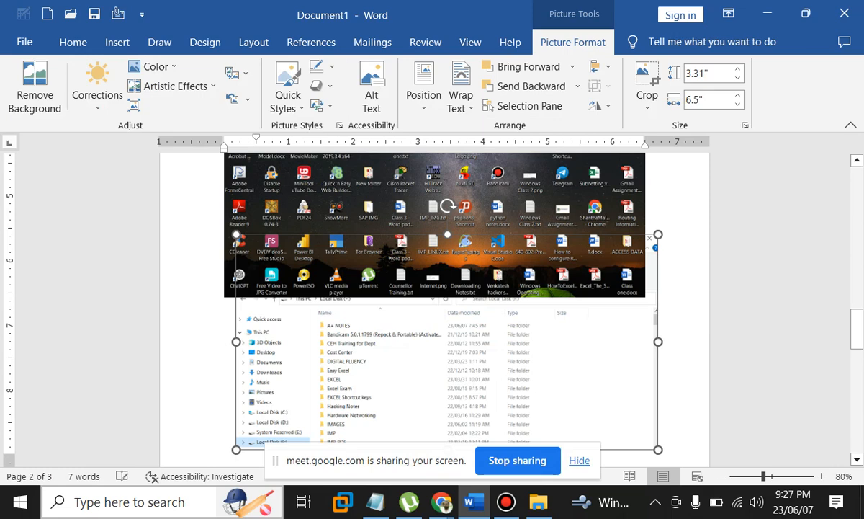
key("ctrl+z")
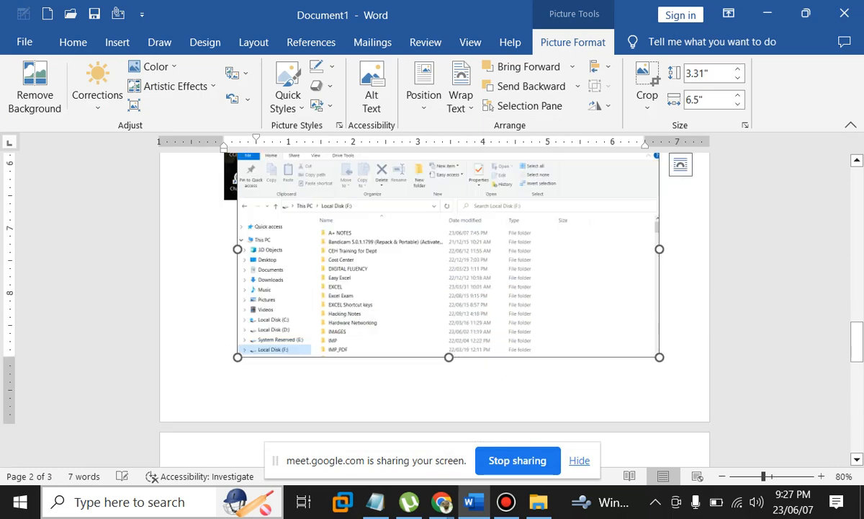
key("ctrl+z")
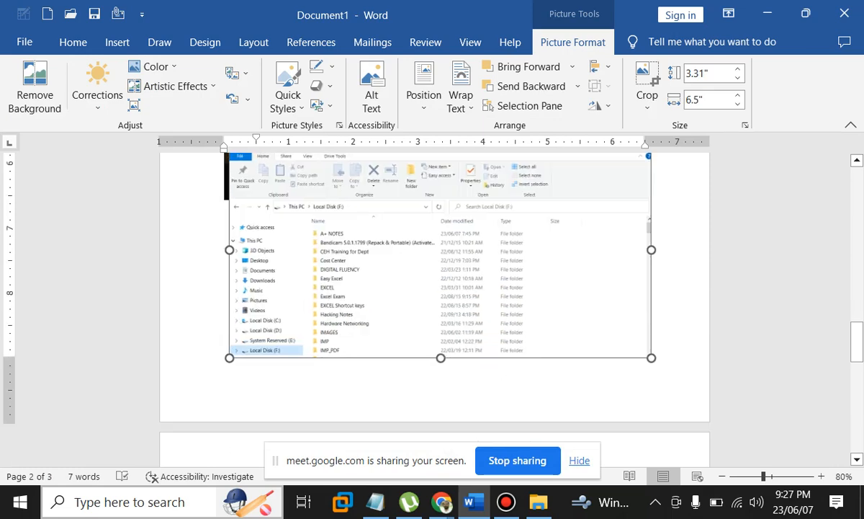
left_click_drag(441, 252, 438, 252)
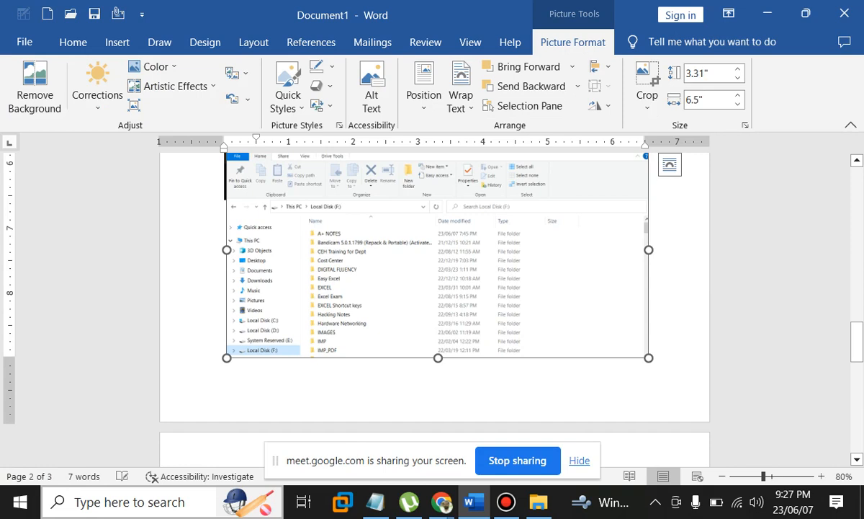
Set the Explorer screenshot In Front of Text, place it under the desktop picture, 6.5 inches wide
left_click(461, 100)
left_click(505, 242)
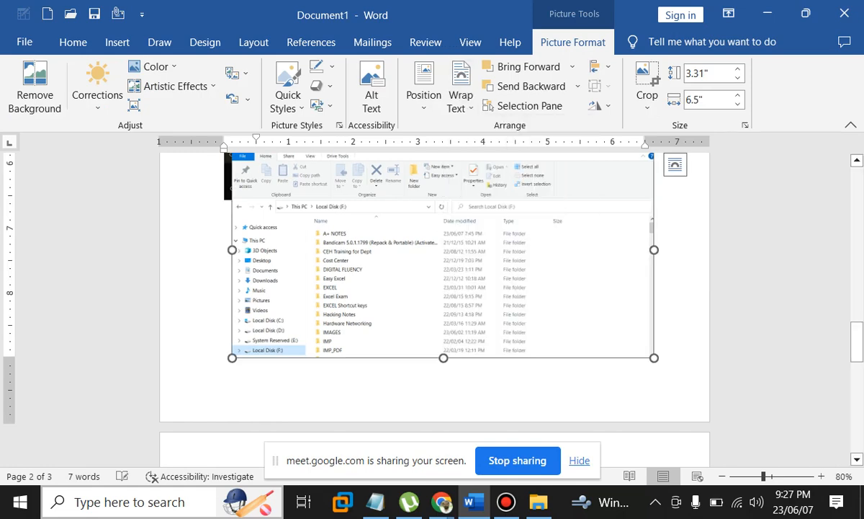
left_click_drag(440, 252, 428, 319)
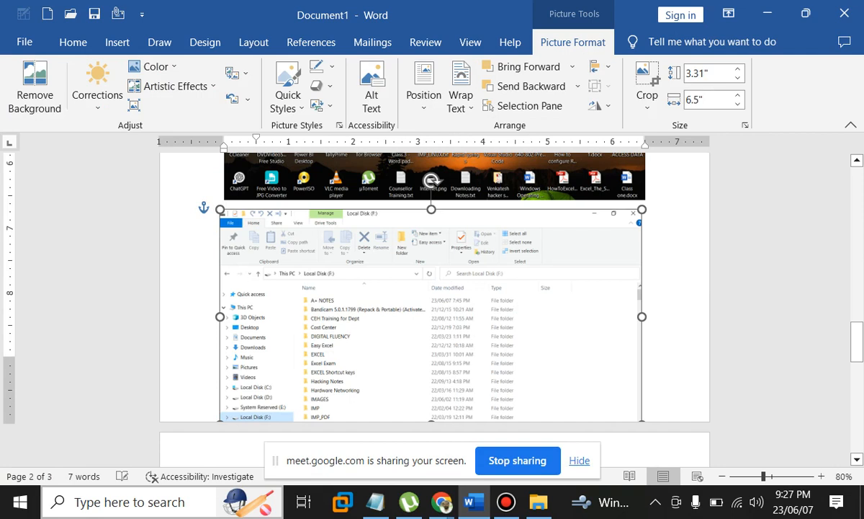
left_click_drag(642, 423, 610, 403)
left_click_drag(610, 306, 646, 305)
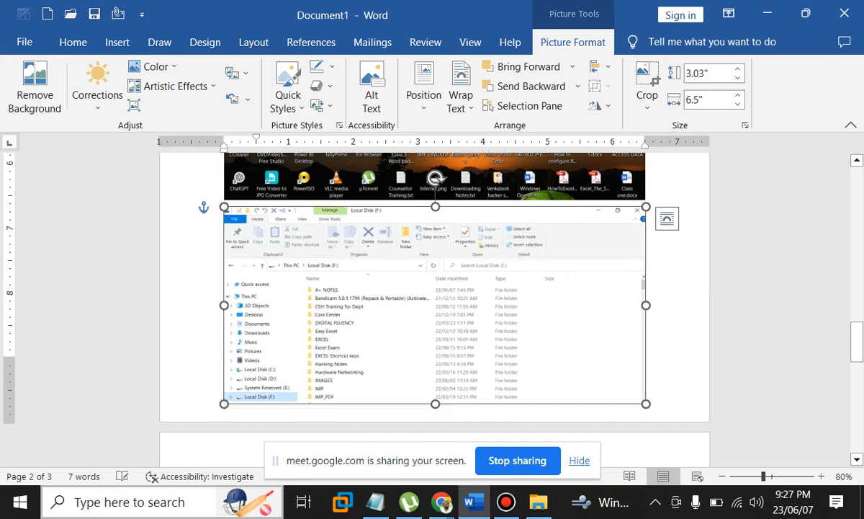
left_click(679, 310)
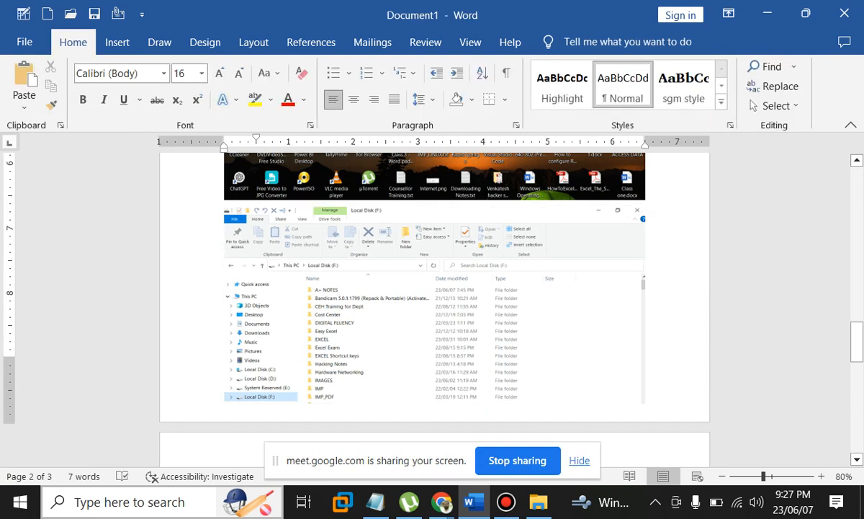
left_click(117, 42)
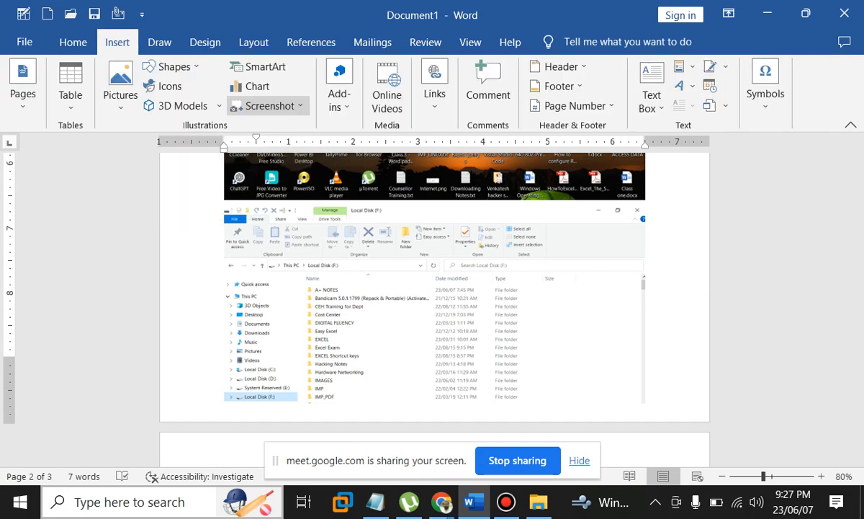
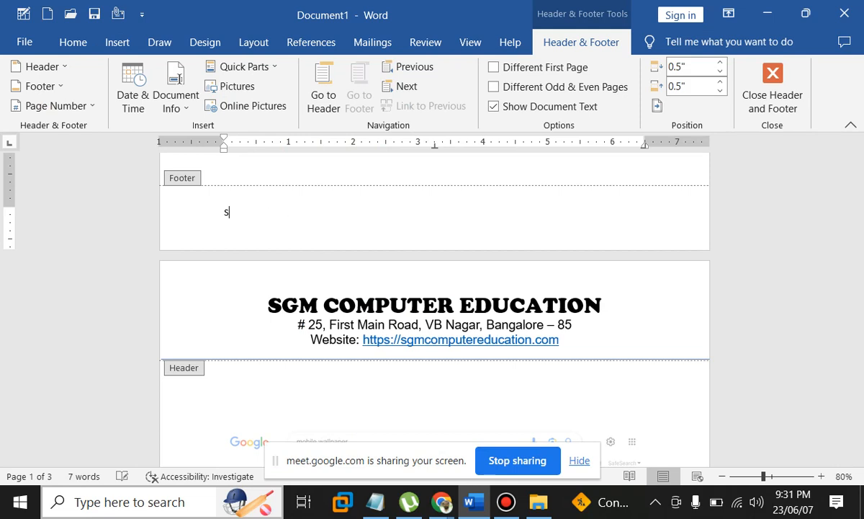
Finish typing the author's name in the footer and enlarge its font size
type("hanthamallesh")
key("shift+Home")
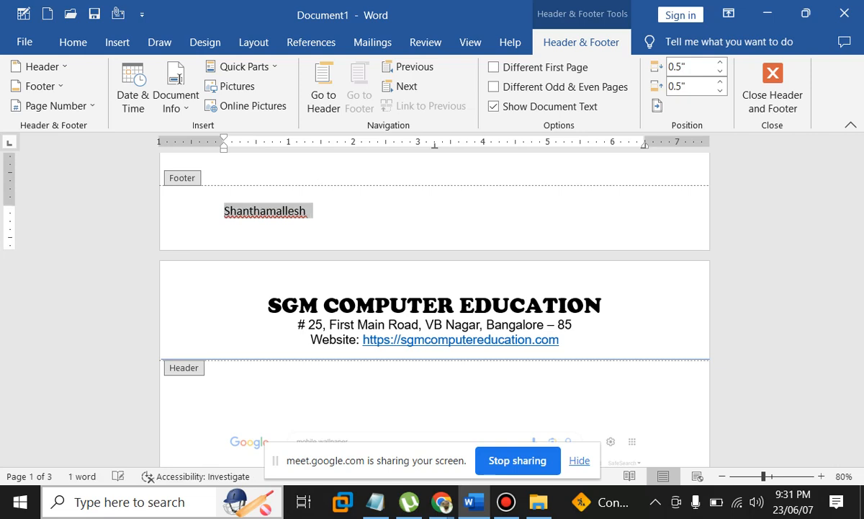
key("ctrl+shift+period")
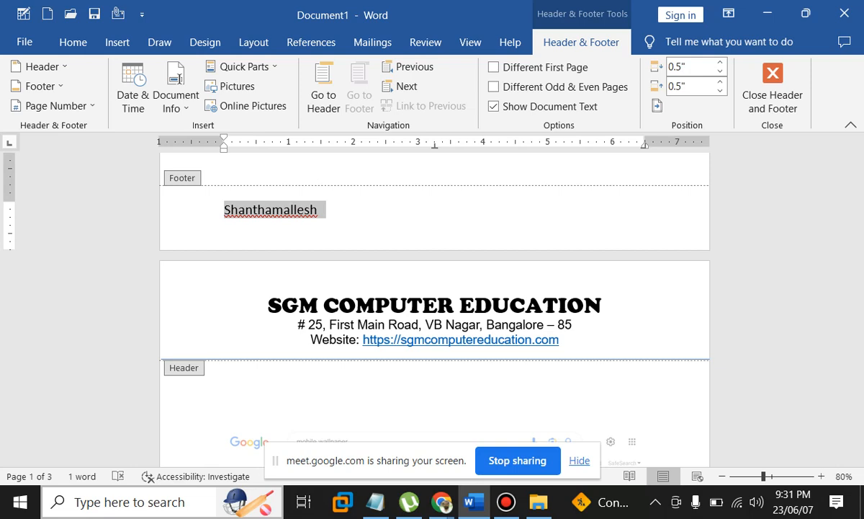
Add a 'Mobile No:' entry with the mobile number, tabbed to the footer's right side
key("End")
key("Tab")
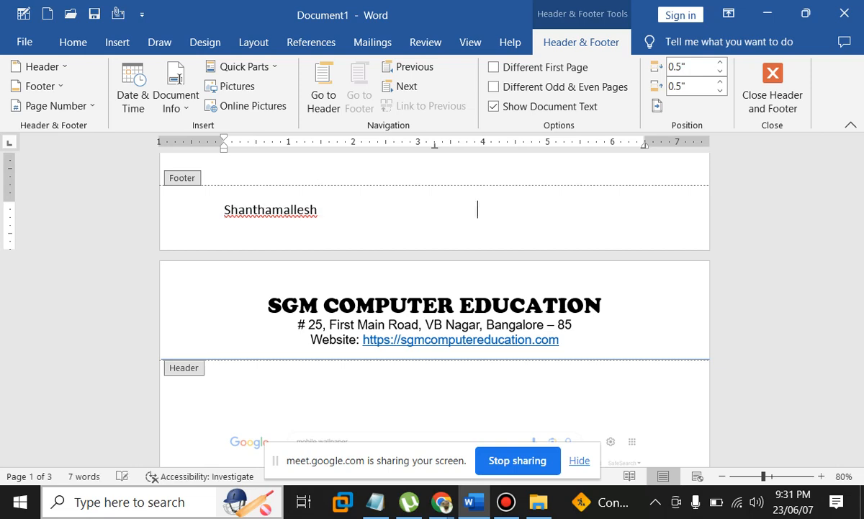
type("Mob")
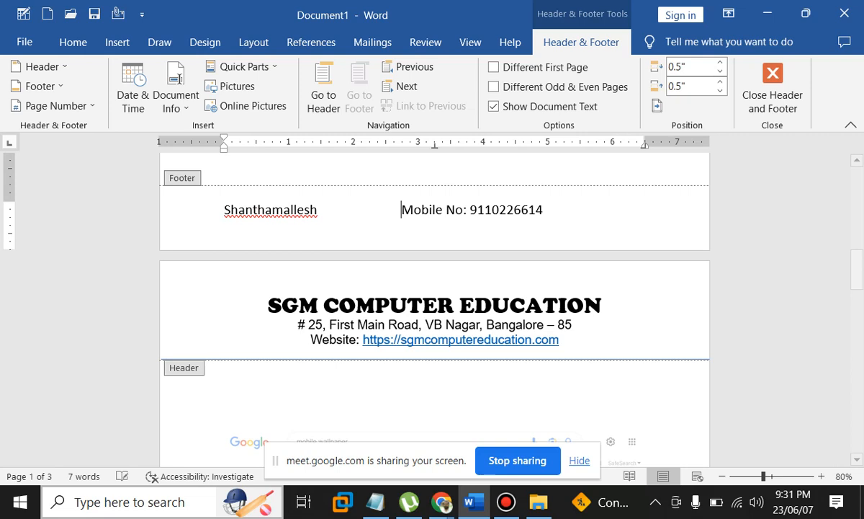
key("Tab")
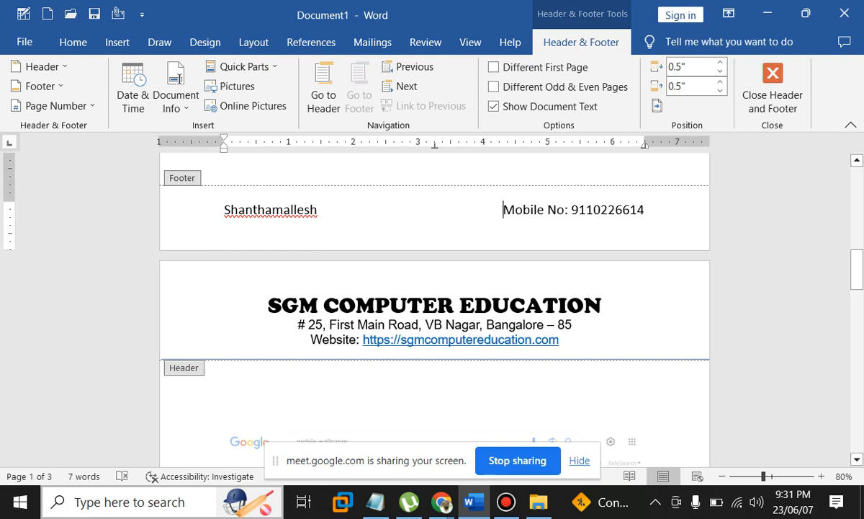
left_click(117, 42)
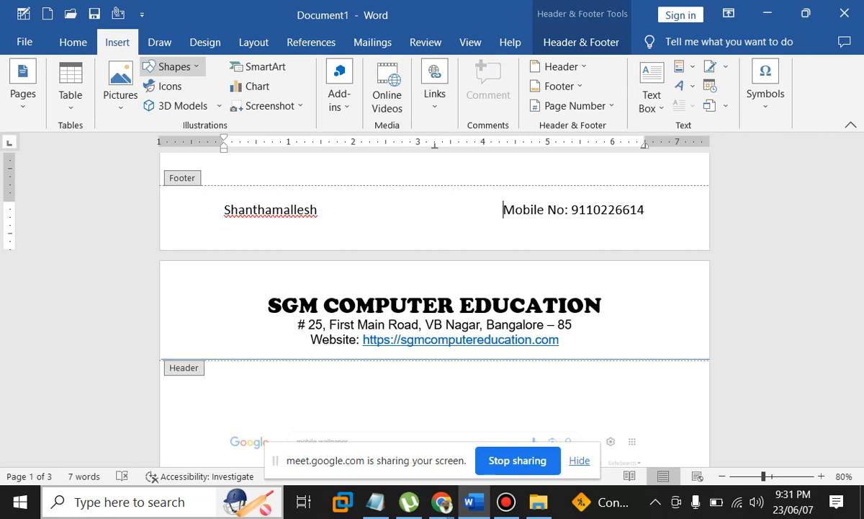
Draw a horizontal line across the top of the footer
left_click(166, 101)
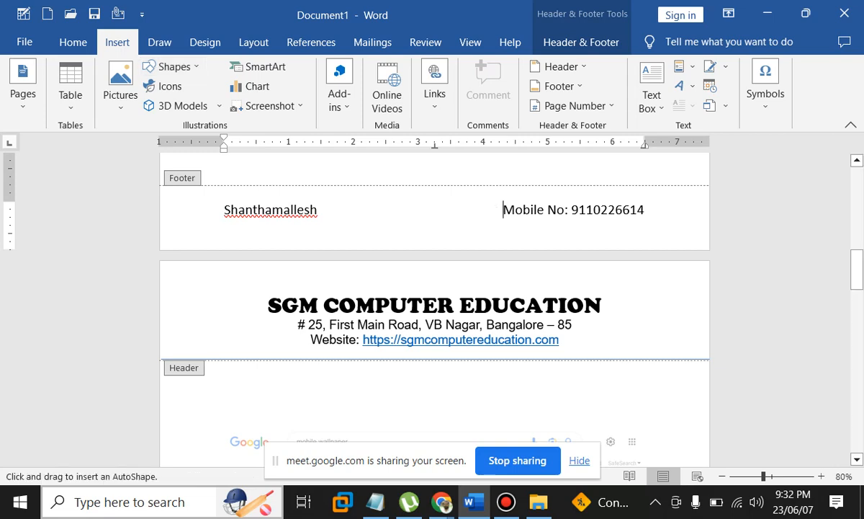
left_click_drag(161, 186, 244, 186)
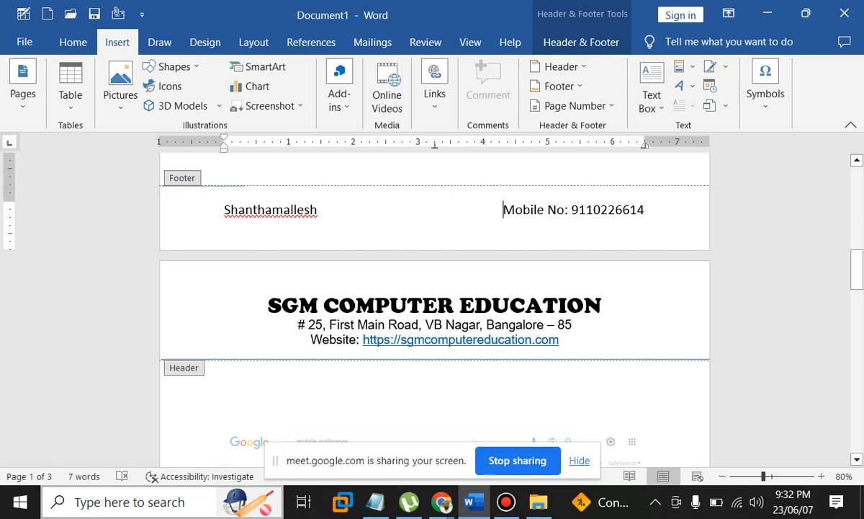
left_click_drag(244, 186, 708, 186)
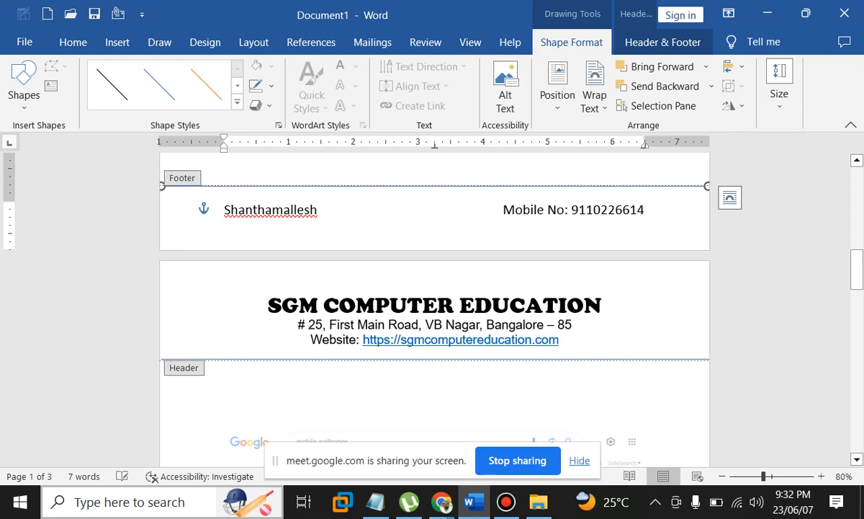
Make the footer's name and Mobile No line bold
left_click_drag(318, 210, 253, 210)
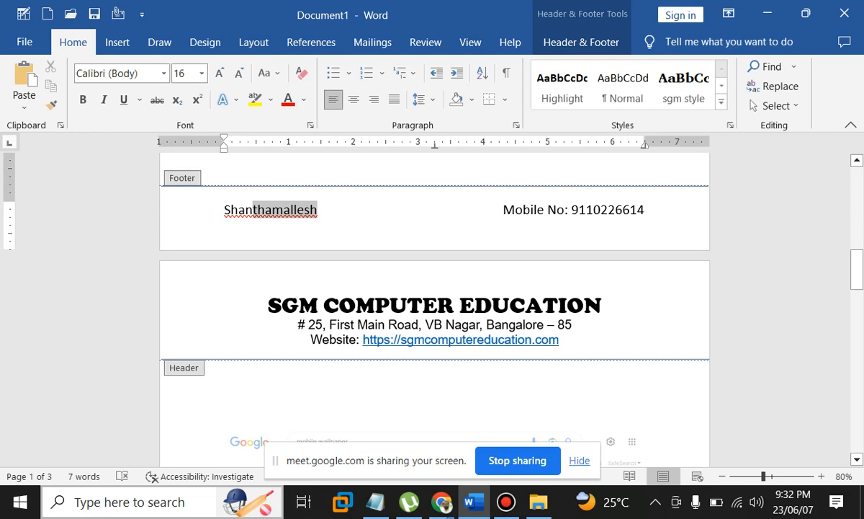
left_click_drag(253, 210, 224, 210)
key("ctrl+b")
left_click_drag(503, 211, 653, 210)
key("ctrl+b")
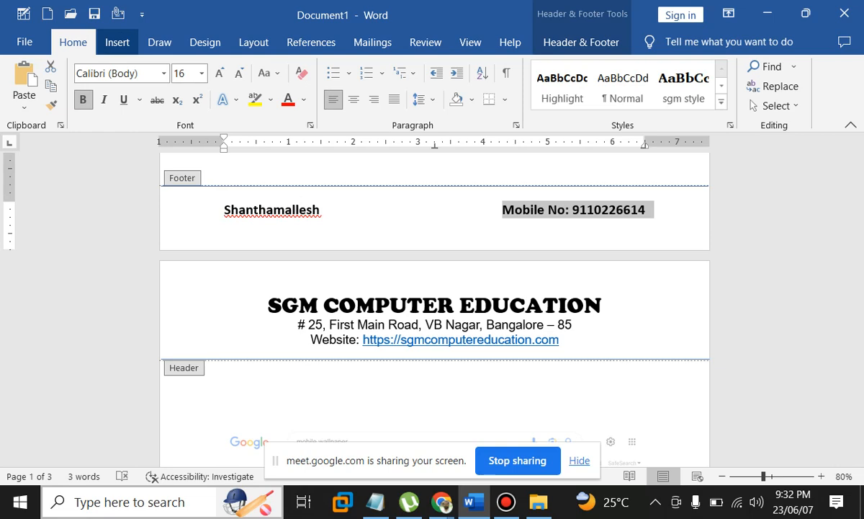
Enclose the name and the mobile number each in an outline-only rounded rectangle sized to fit
left_click(117, 43)
left_click_drag(212, 194, 341, 228)
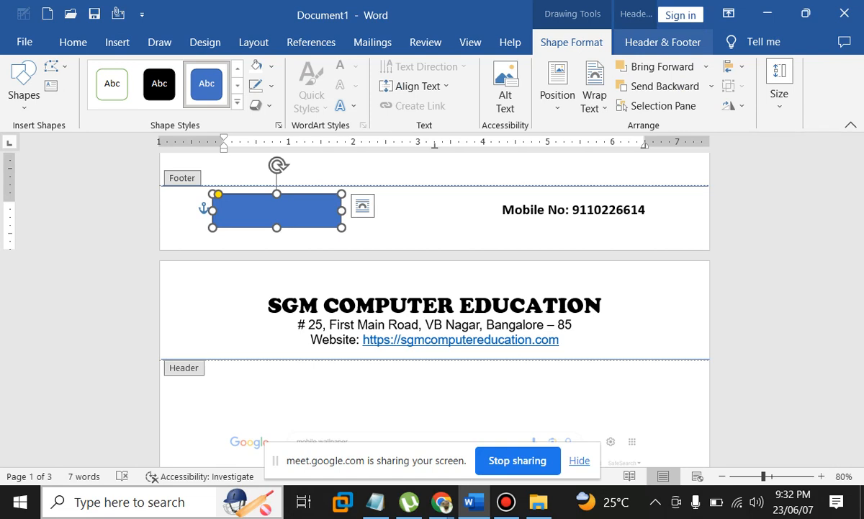
left_click(284, 225)
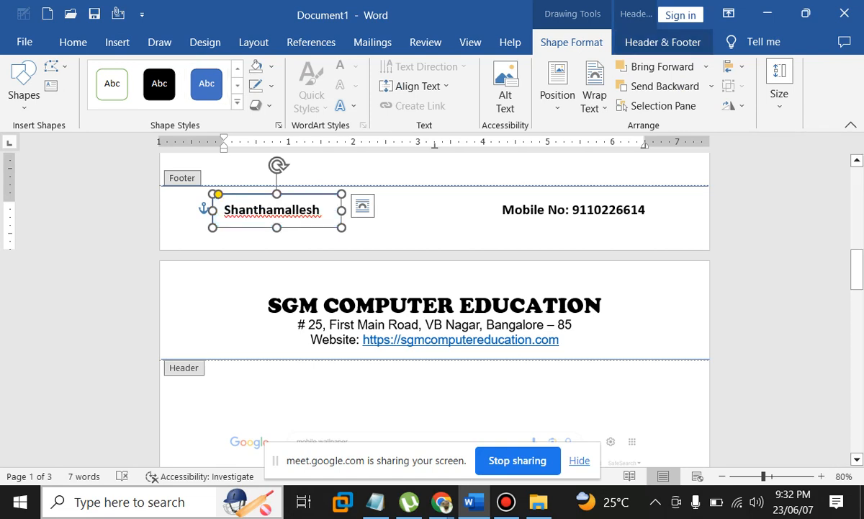
left_click_drag(341, 210, 335, 211)
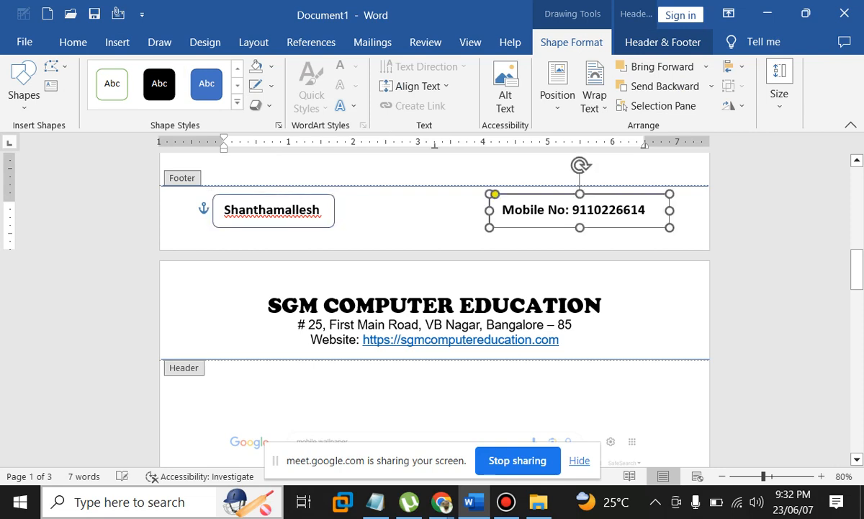
left_click_drag(669, 210, 653, 210)
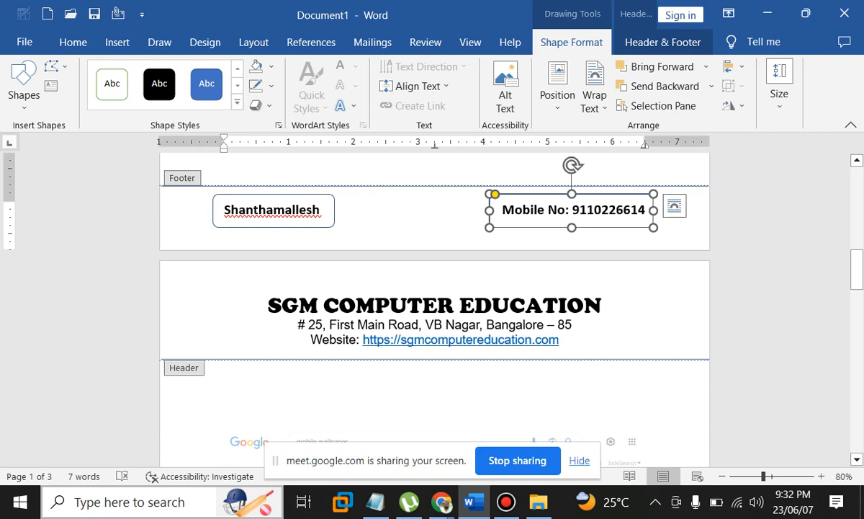
left_click(473, 209)
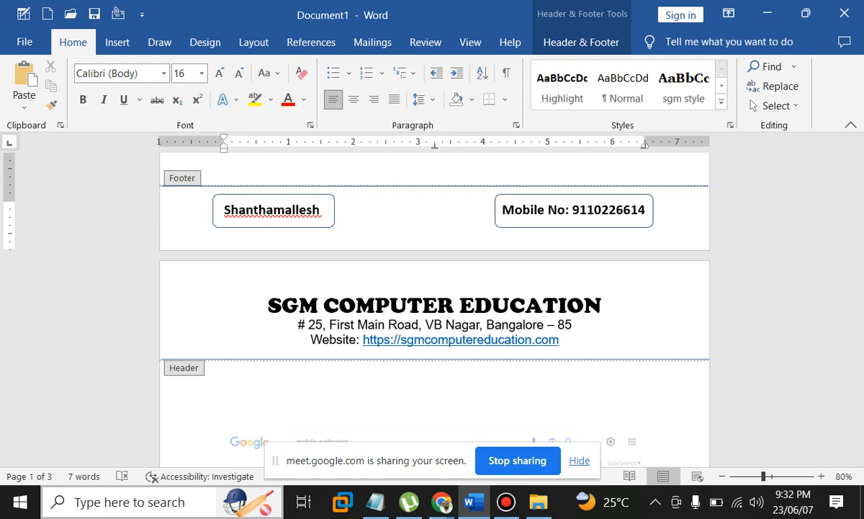
left_click(117, 43)
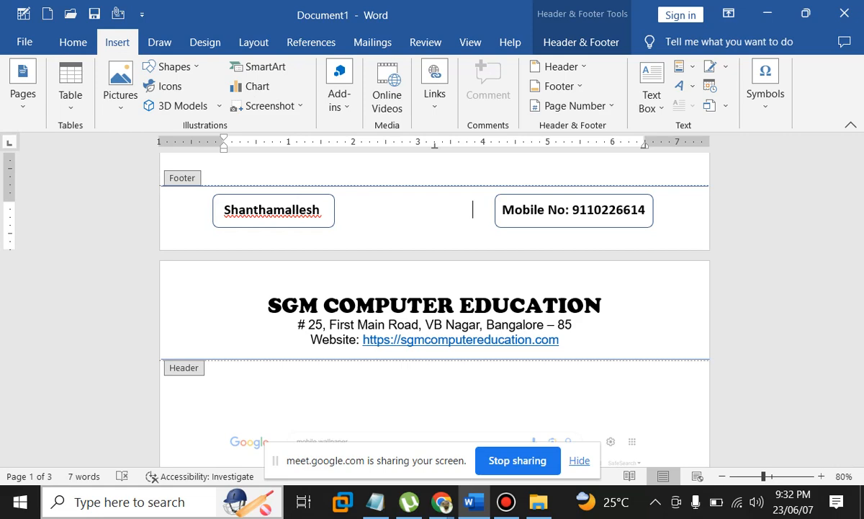
Insert a Plain Number 2 page number at the bottom of the page
left_click(575, 105)
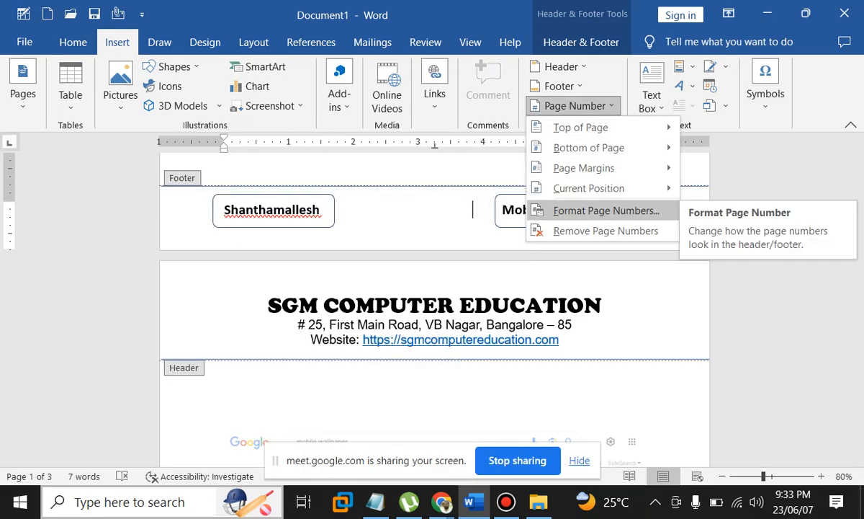
mouse_move(583, 167)
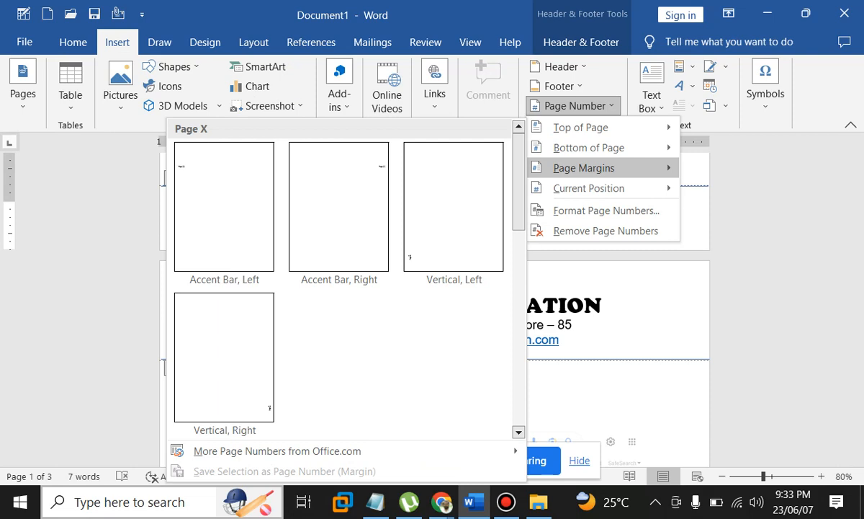
mouse_move(588, 147)
left_click(347, 291)
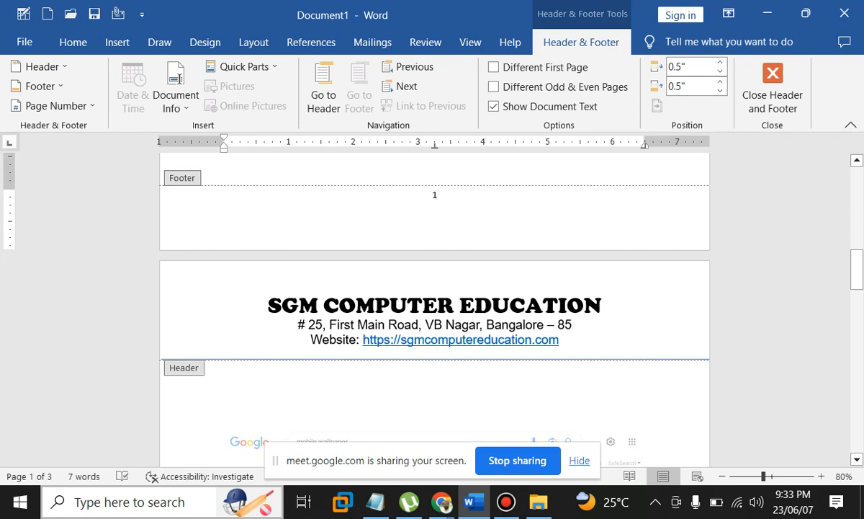
Label the page number 'Page No' and keep the line centred
type("Paa")
key("BackSpace")
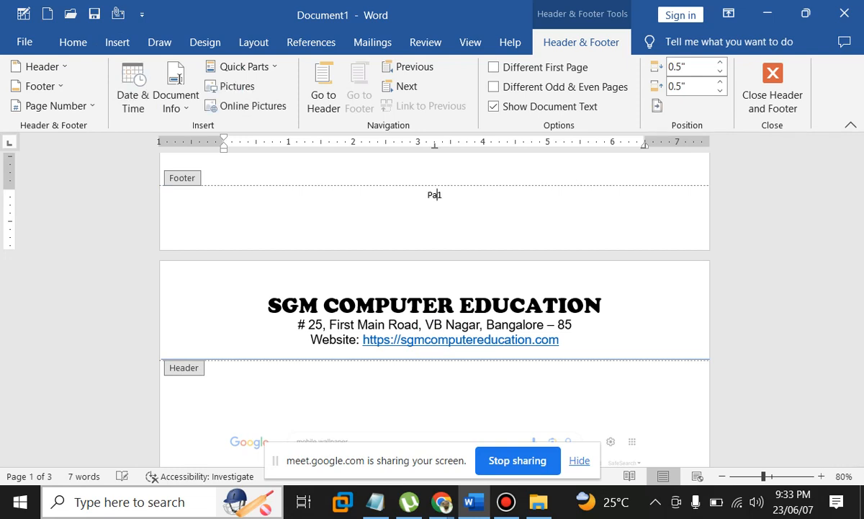
type("ge No:")
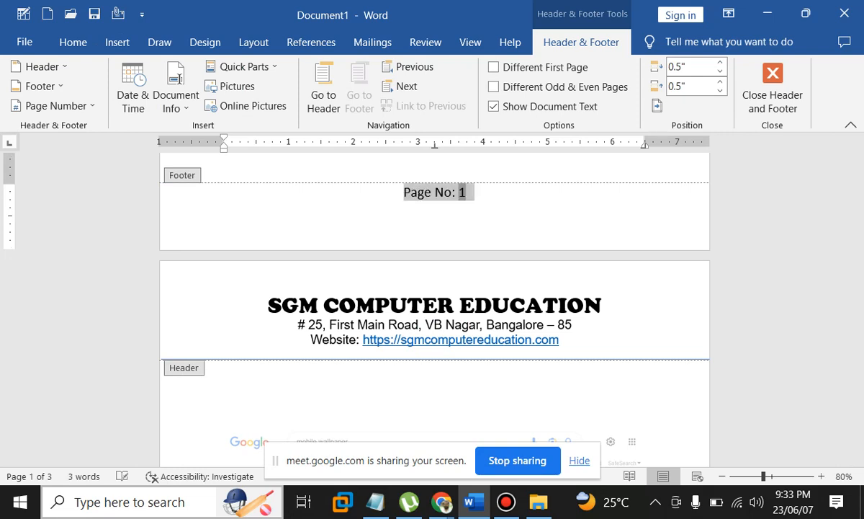
key("ctrl+l")
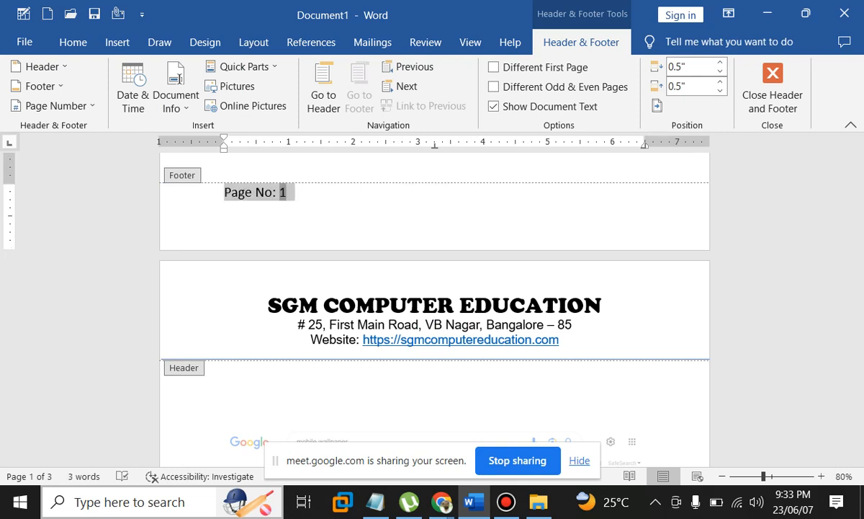
key("ctrl+e")
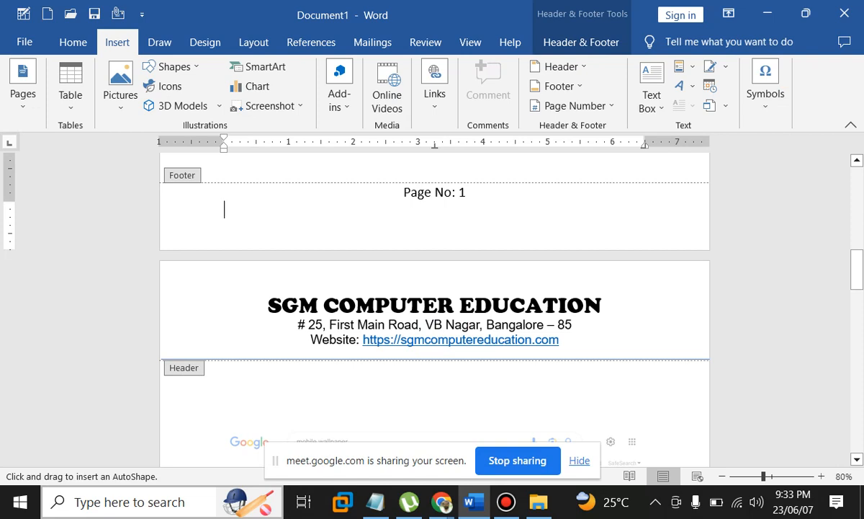
Draw a rounded box at the footer's left and type the author's name in it
mouse_move(216, 192)
left_mouse_down()
mouse_move(310, 226)
mouse_move(374, 223)
left_mouse_up()
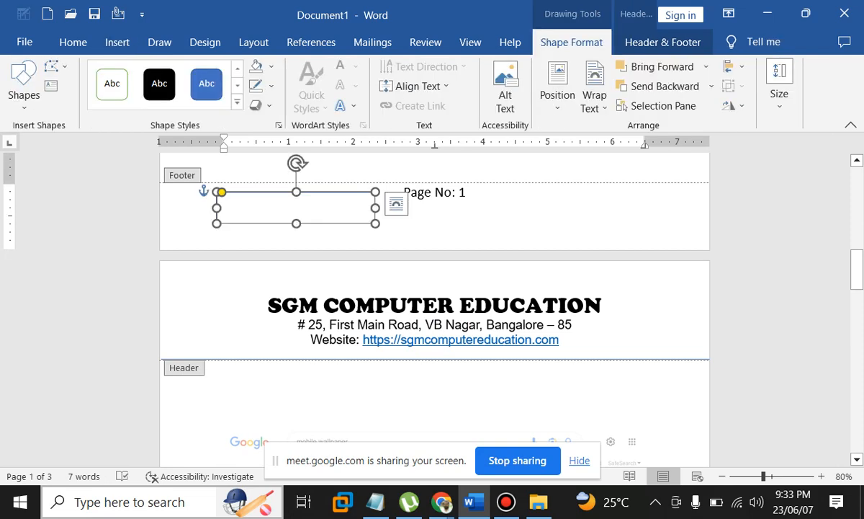
left_click(225, 209)
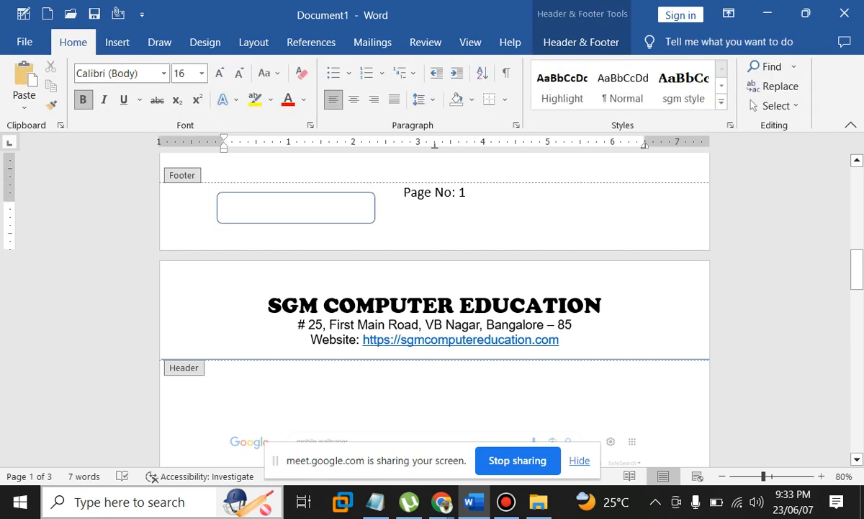
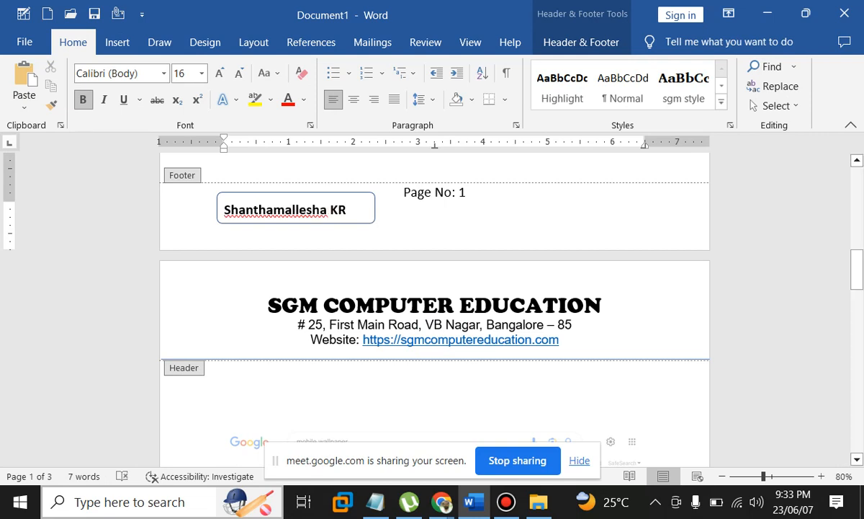
key("Escape")
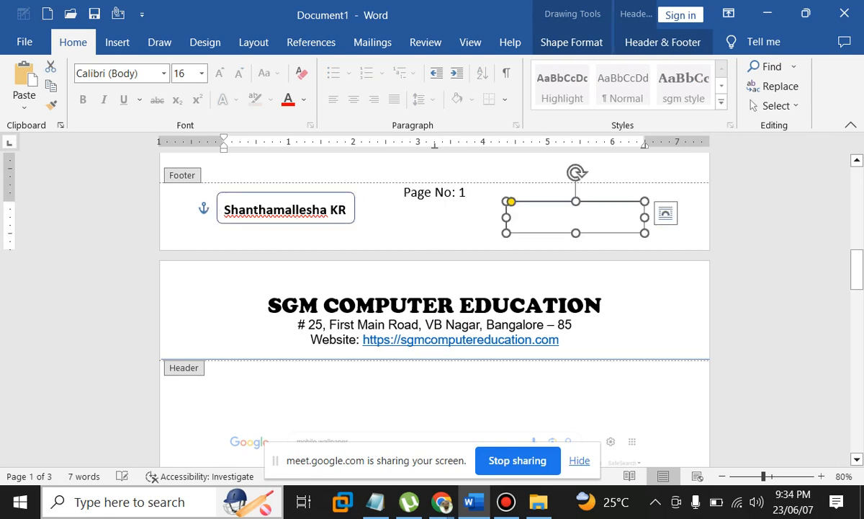
left_click(347, 210)
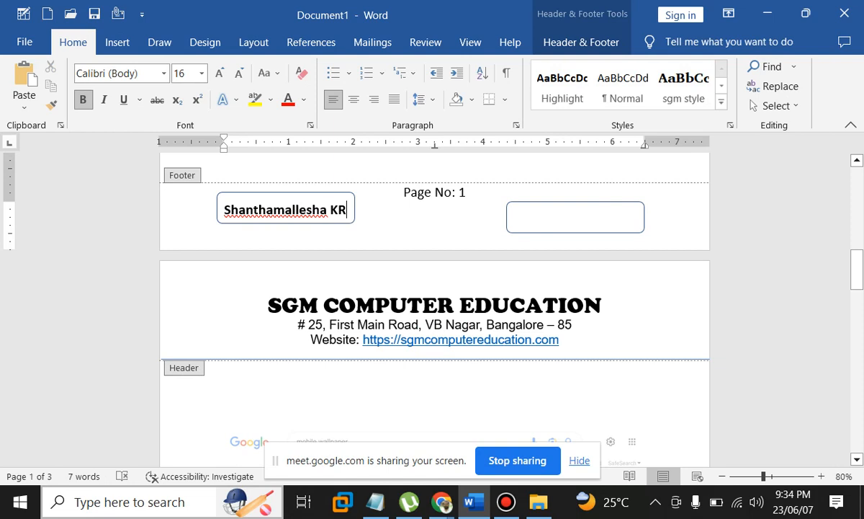
Add 'Mobile No:' with the mobile number to the right box, sized at 14 pt
right_click(537, 214)
left_click(583, 239)
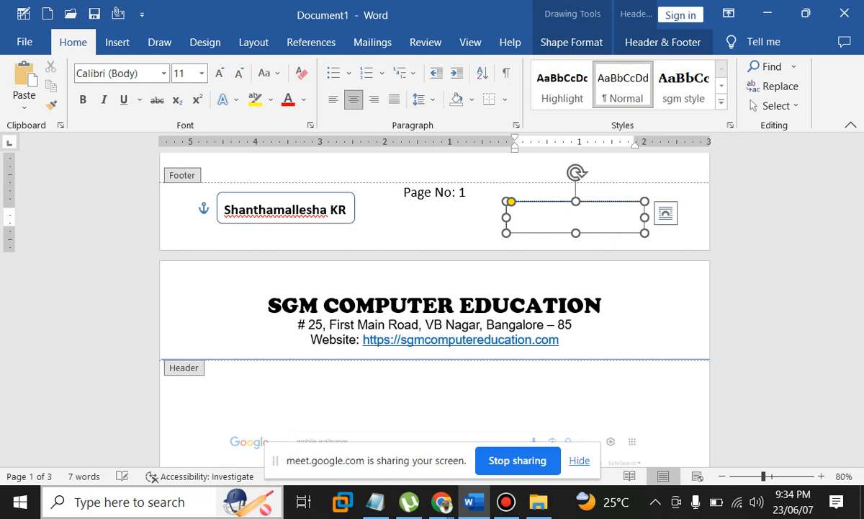
type("Mobile N")
key("ctrl+a")
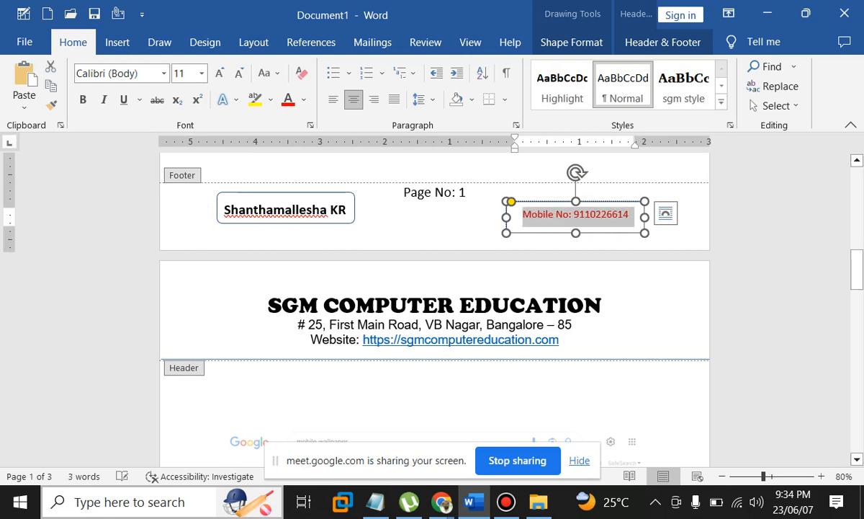
key("ctrl+shift+period")
key("ctrl+shift+period")
key("ctrl+shift+period")
key("ctrl+shift+comma")
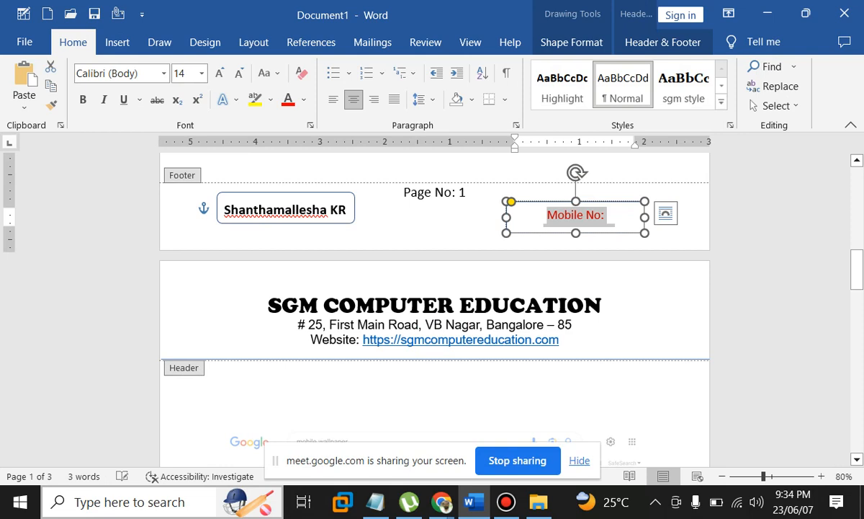
key("ctrl+shift+comma")
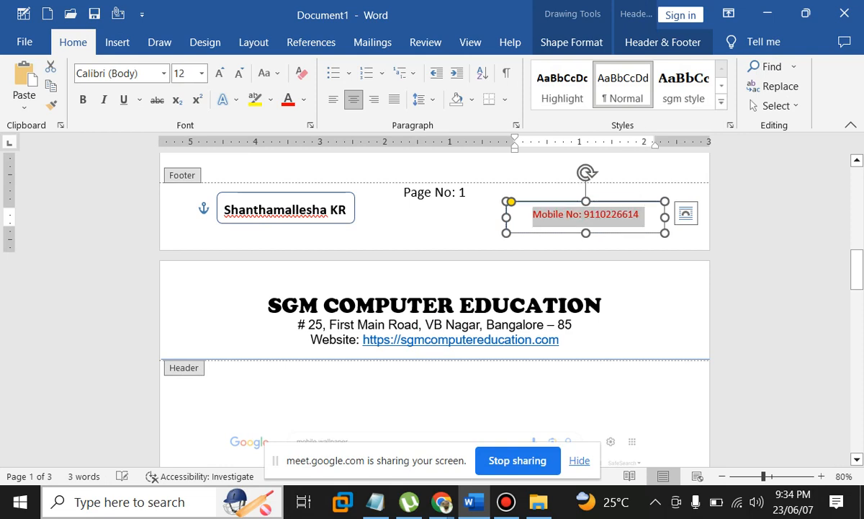
key("ctrl+shift+period")
key("ctrl+shift+period")
key("ctrl+shift+comma")
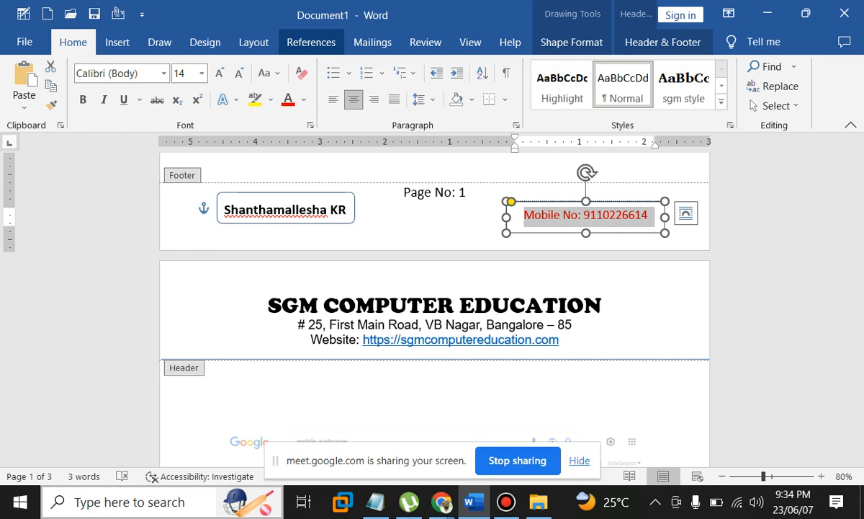
Reposition the mobile number box slightly up and right, then close footer editing
left_click(347, 210)
left_click(598, 217)
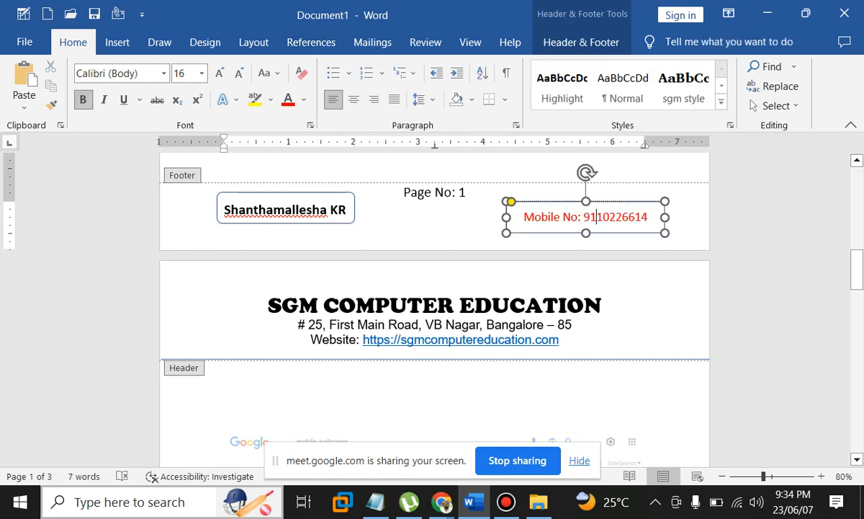
left_click_drag(598, 201, 615, 191)
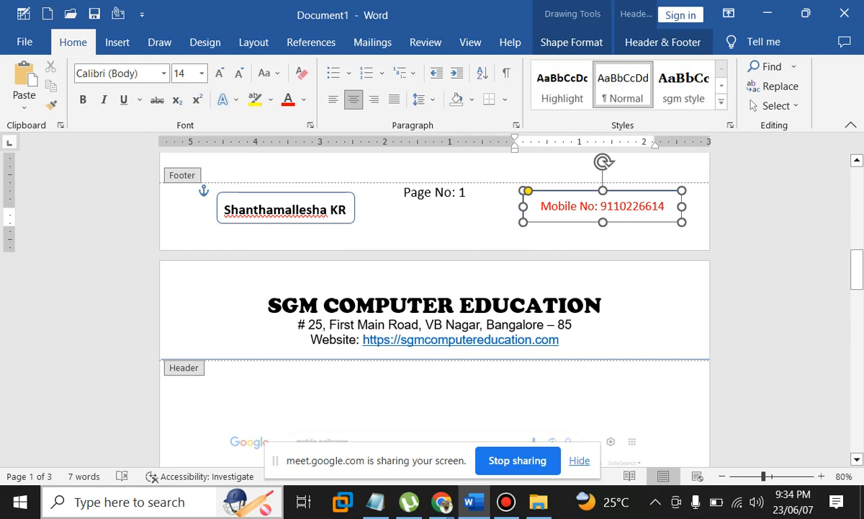
left_click_drag(615, 191, 604, 193)
left_click(662, 42)
left_click(772, 87)
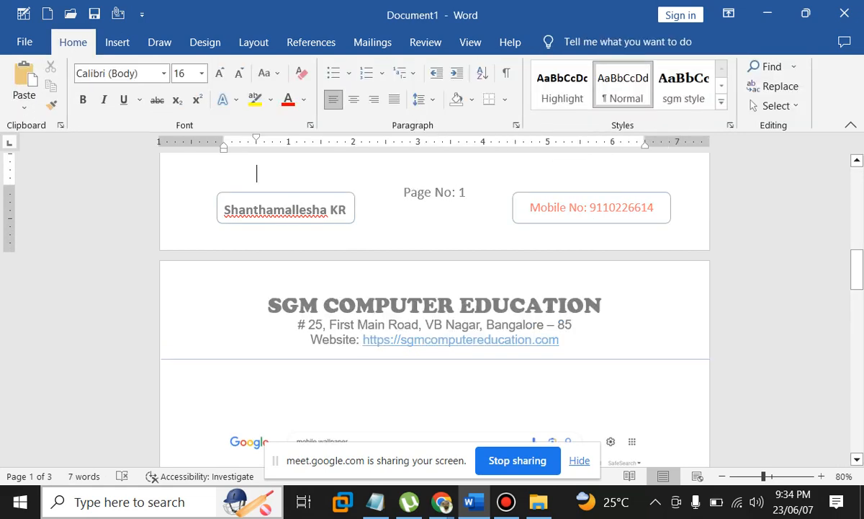
Scroll down to page 3 and open its footer for editing
scroll(434, 310, "up", 1)
scroll(434, 309, "up", 1)
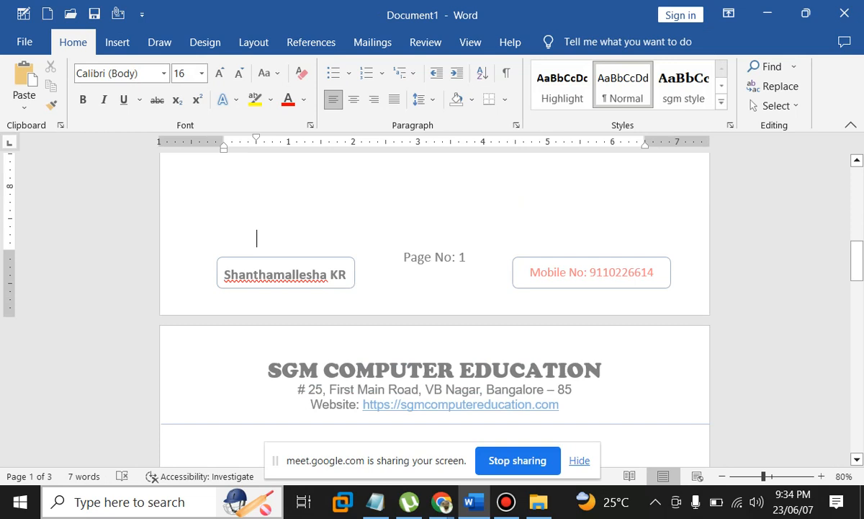
scroll(435, 310, "down", 20)
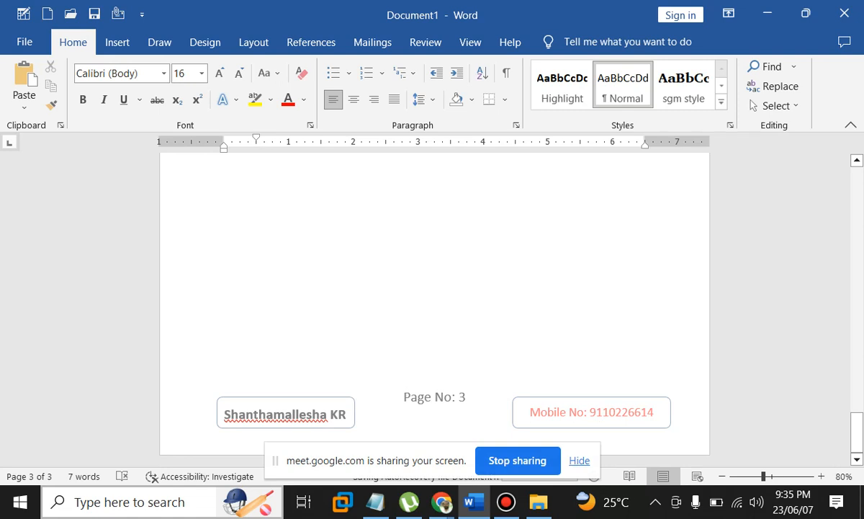
double_click(419, 397)
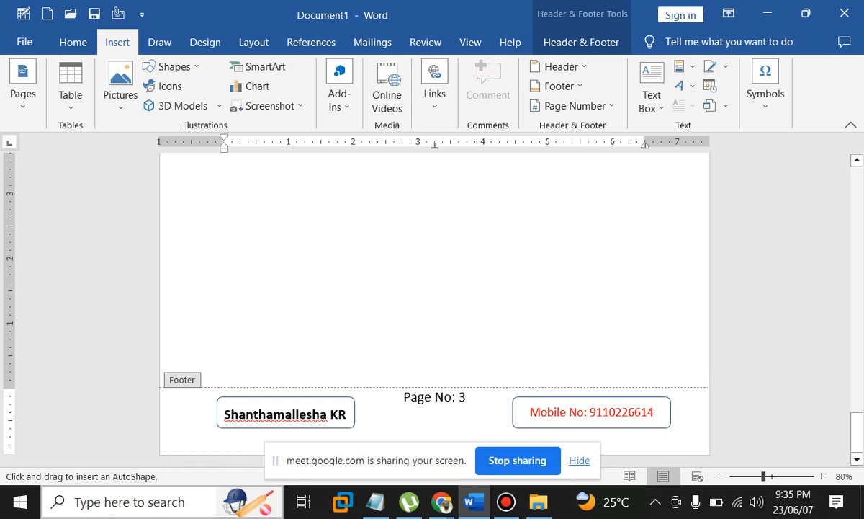
Draw a 1 pt line across the footer top, then close Header and Footer
scroll(434, 302, "up", 2)
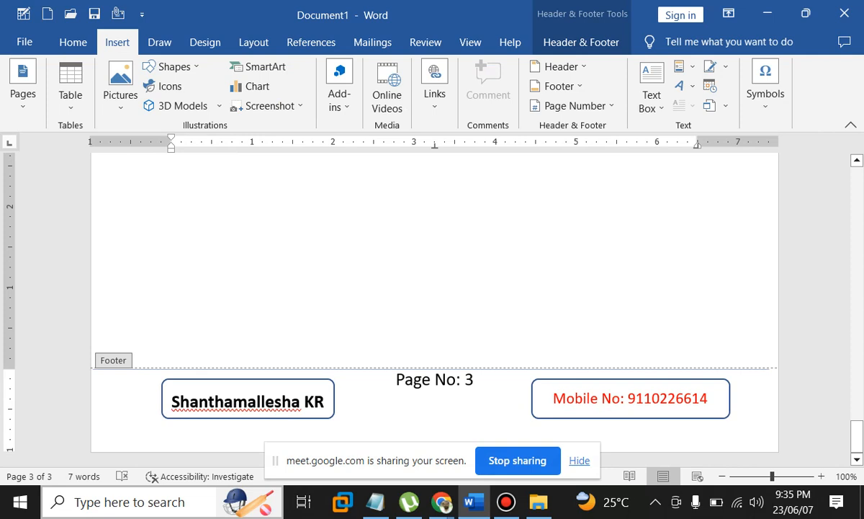
left_click_drag(770, 369, 776, 369)
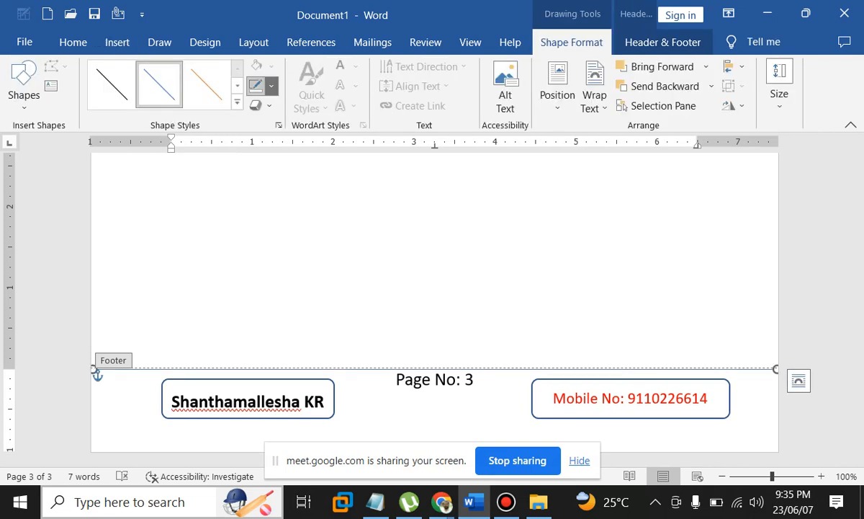
left_click(271, 86)
mouse_move(295, 274)
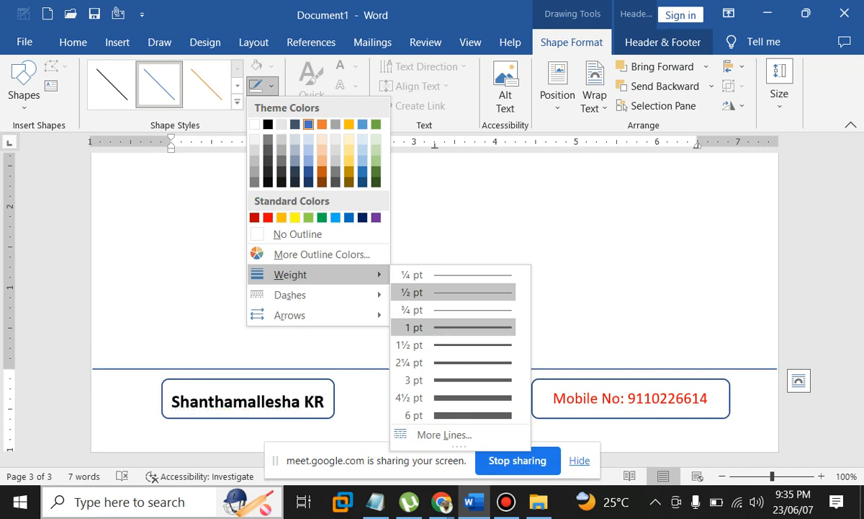
left_click(414, 327)
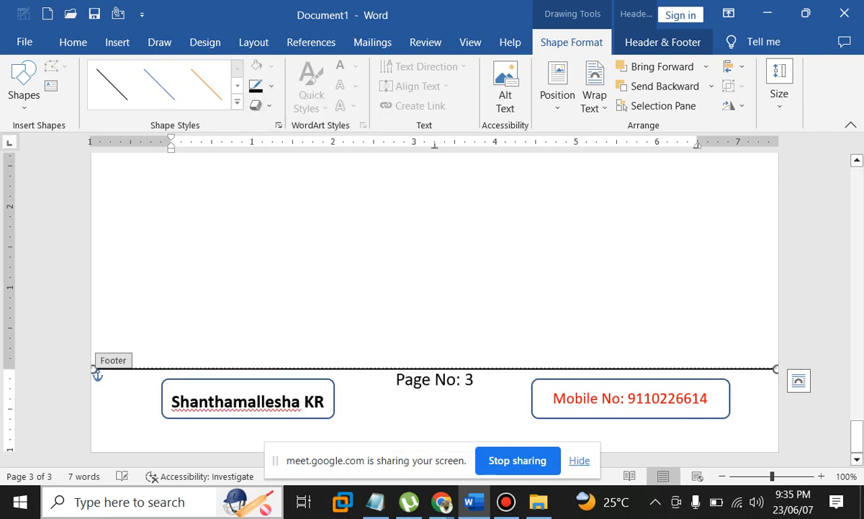
left_click(662, 42)
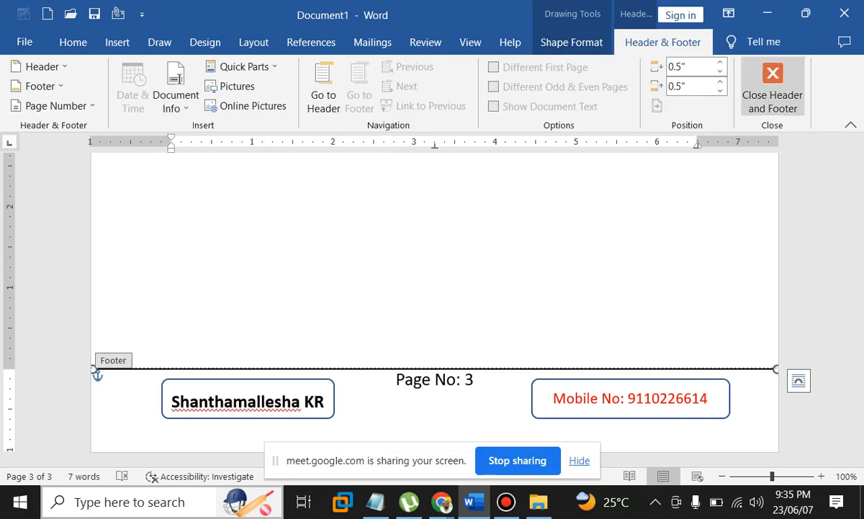
left_click(773, 90)
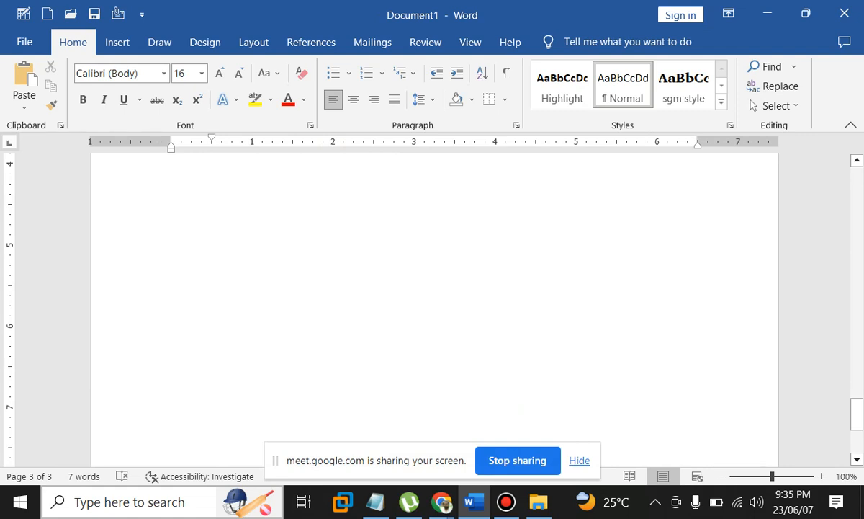
Add blank lines and a page break at the end, then scroll back up to the header
key("Return")
key("Return")
key("Return")
key("Return")
key("Return")
key("Return")
key("Return")
key("Return")
key("Return")
key("Return")
key("Return")
key("Return")
key("Return")
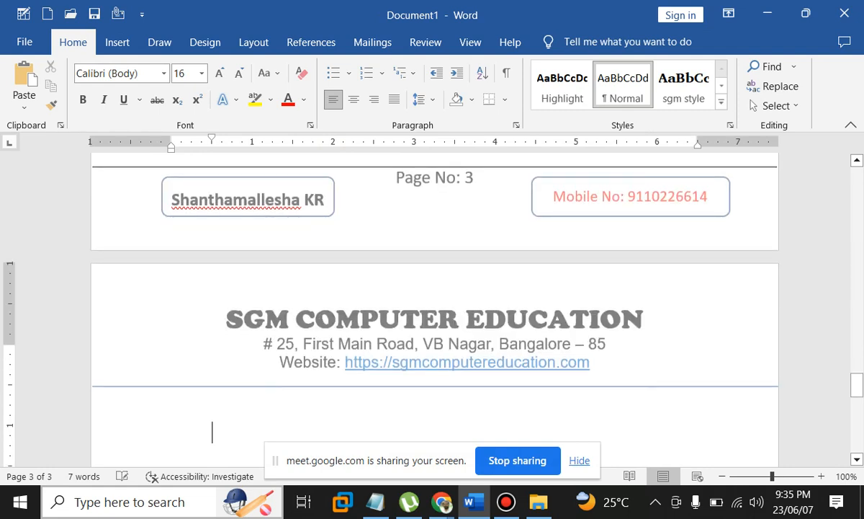
key("Return")
key("Return")
key("Return")
key("Return")
key("Return")
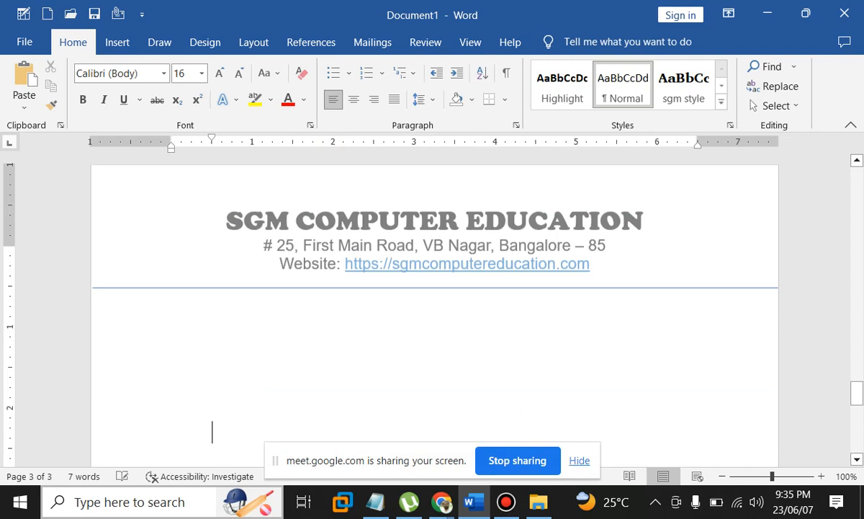
key("ctrl+Return")
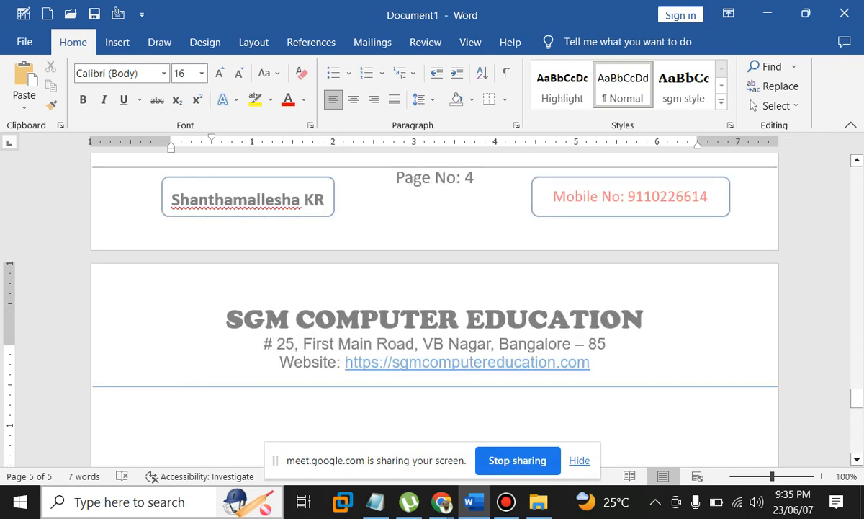
scroll(432, 302, "up", 5)
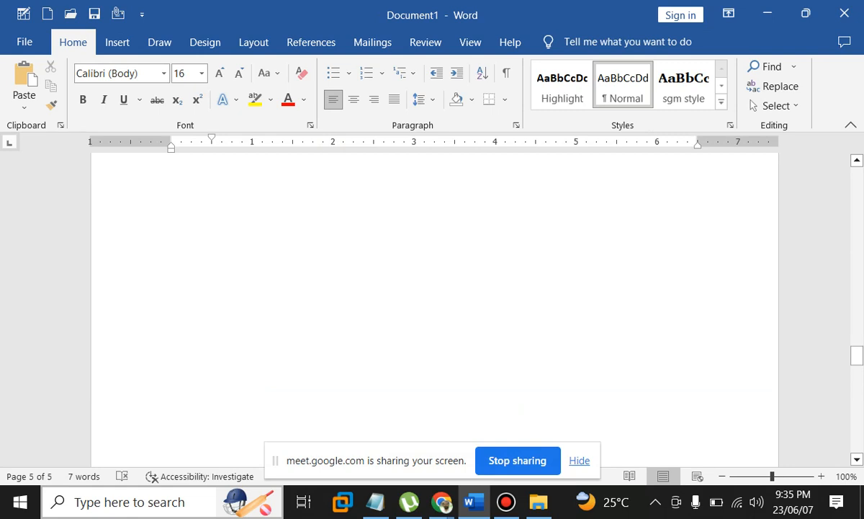
scroll(432, 303, "up", 15)
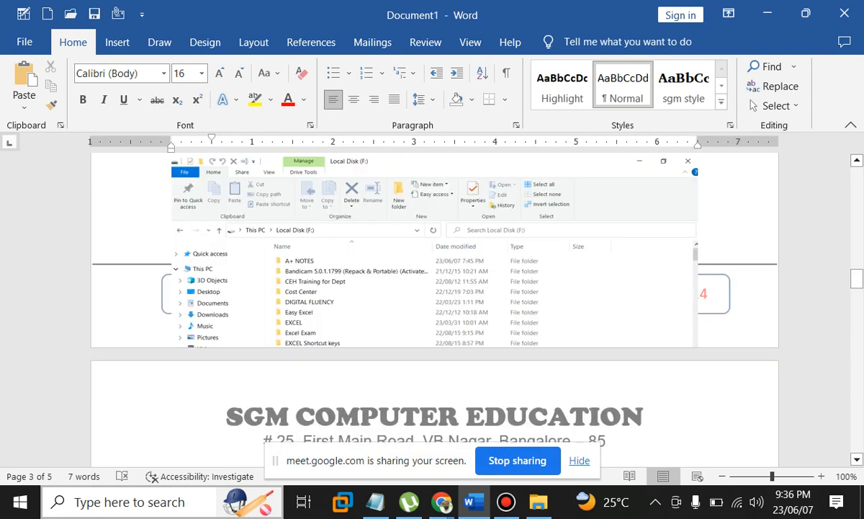
scroll(432, 303, "up", 2)
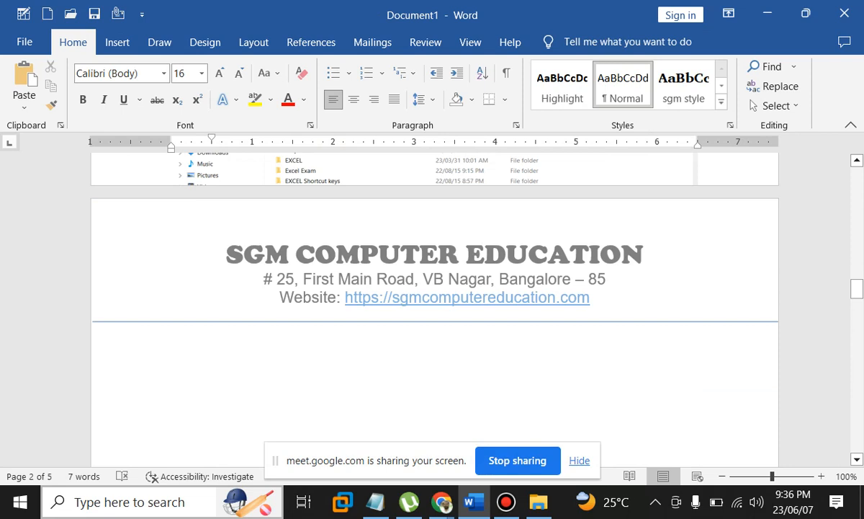
scroll(432, 303, "down", 1)
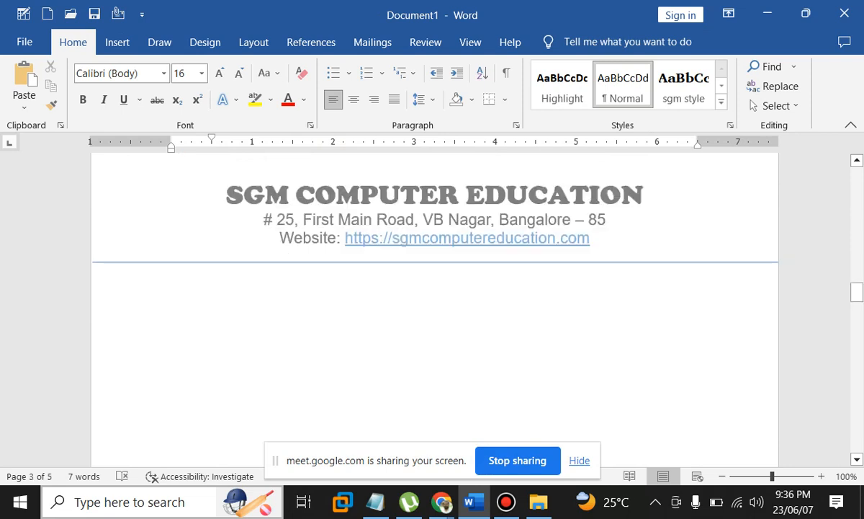
scroll(432, 303, "up", 1)
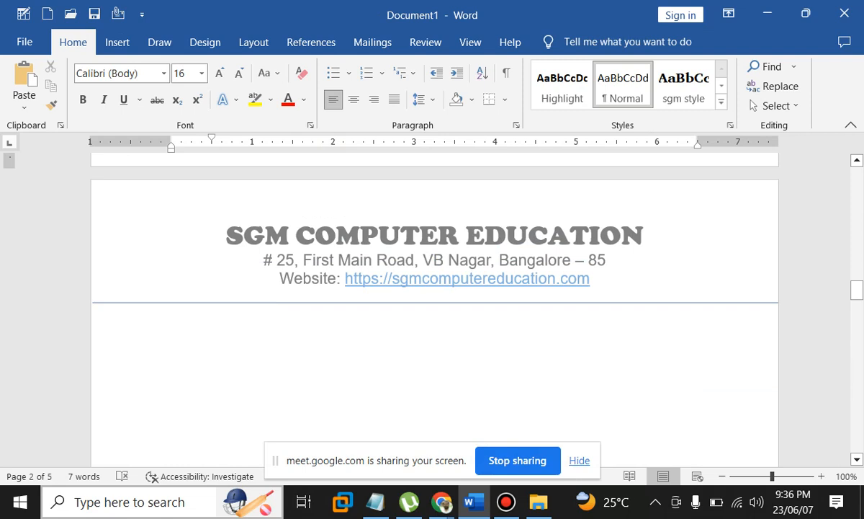
Draw a rectangle over the header text and stretch it across the full page width
double_click(432, 248)
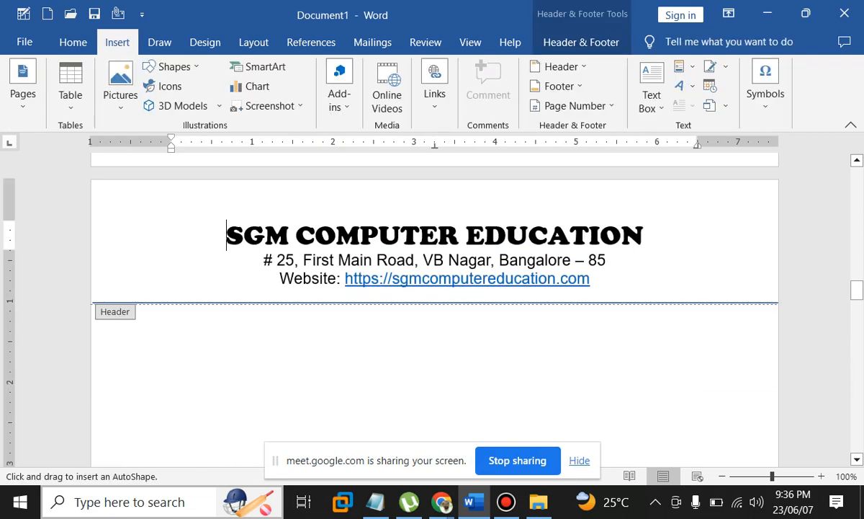
left_click_drag(204, 196, 679, 293)
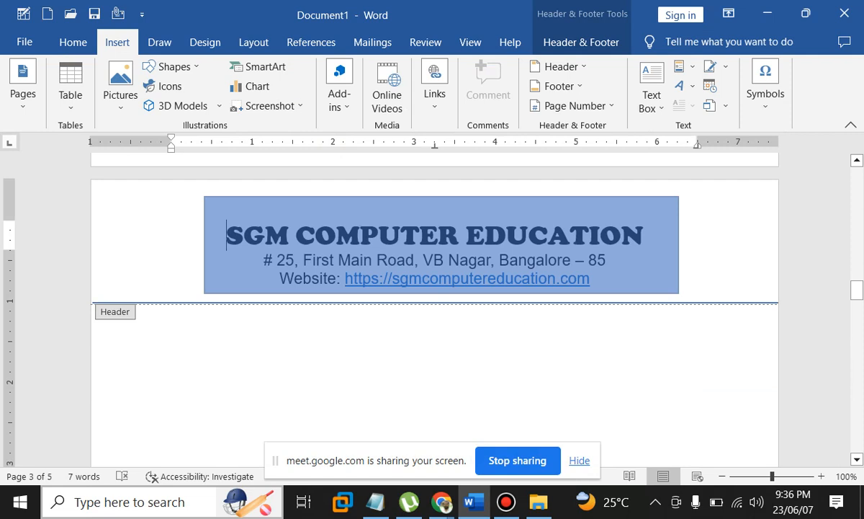
left_click_drag(204, 293, 98, 298)
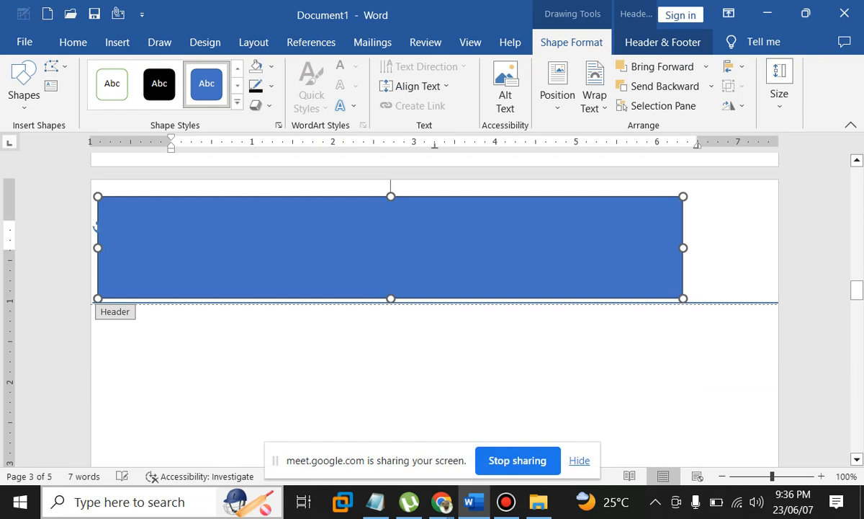
left_click_drag(97, 248, 94, 247)
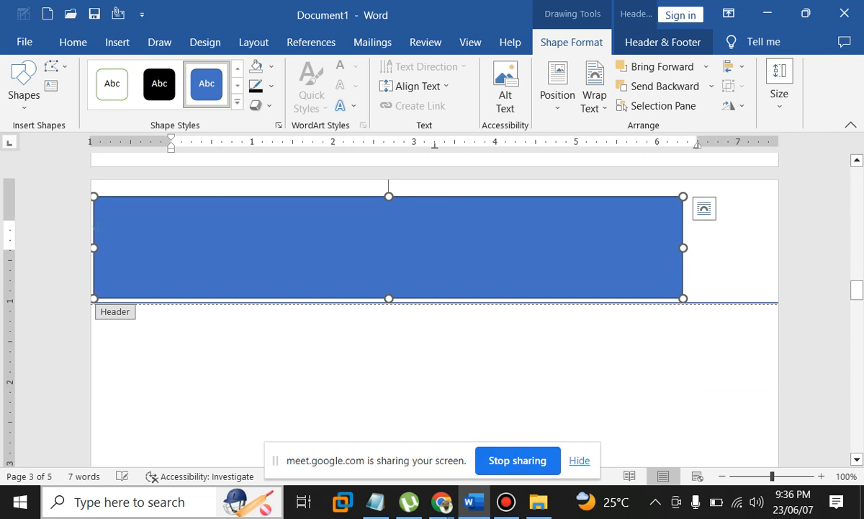
left_click_drag(683, 196, 776, 181)
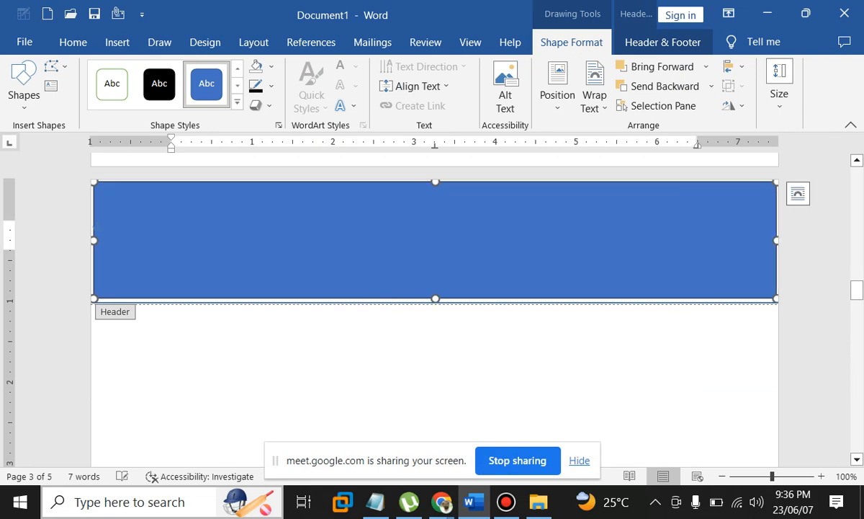
left_click_drag(436, 298, 435, 301)
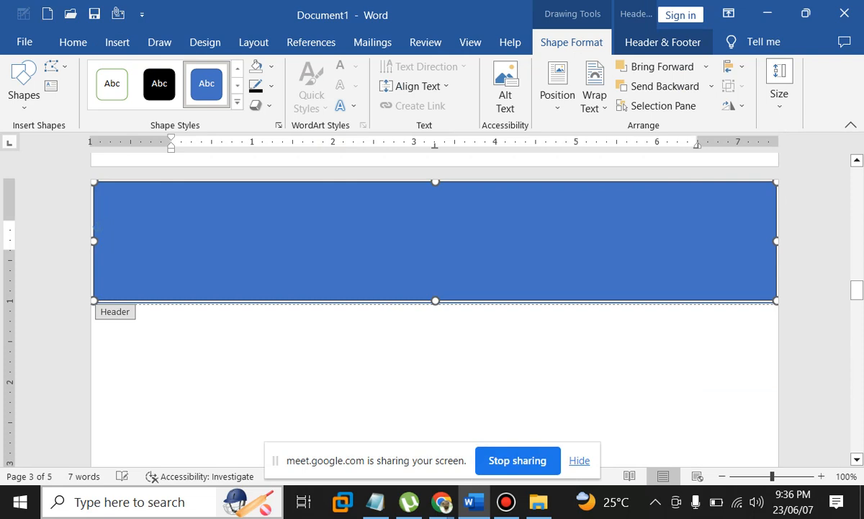
Set the rectangle to No Fill and fit its outline around the heading, address and website lines
left_click(271, 66)
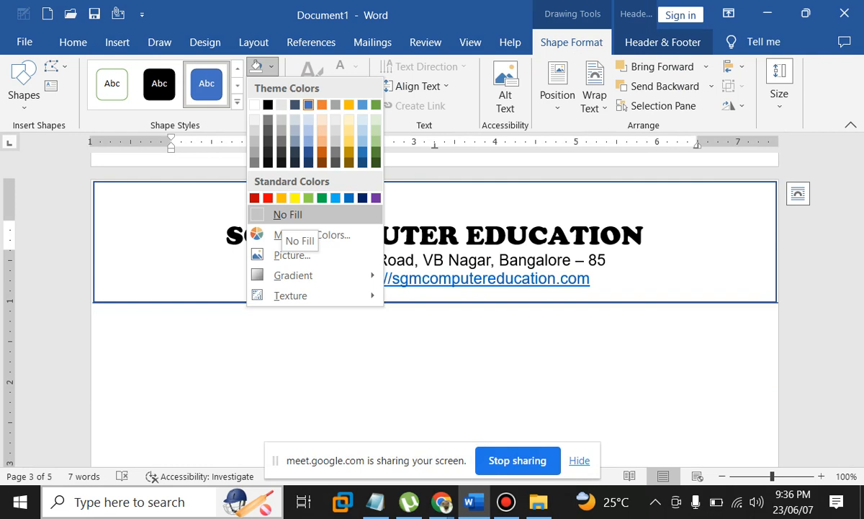
left_click(287, 214)
left_click_drag(436, 197, 435, 191)
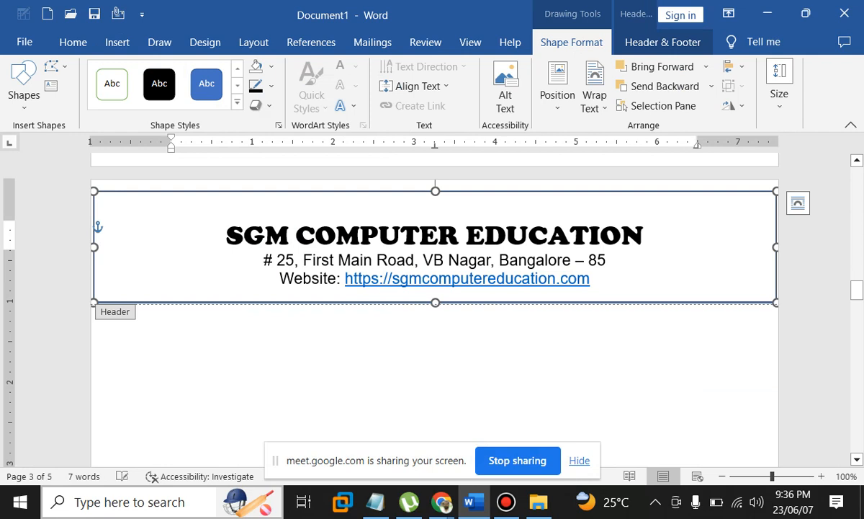
left_click_drag(778, 247, 676, 247)
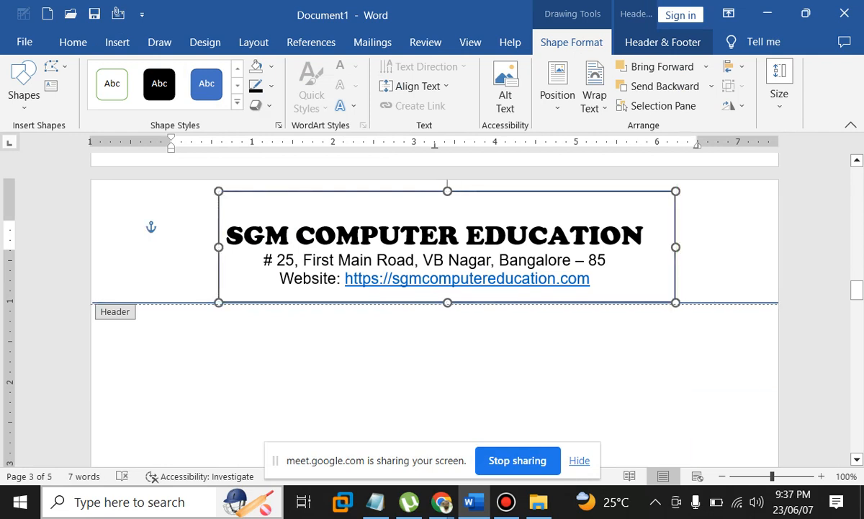
left_click_drag(448, 191, 447, 198)
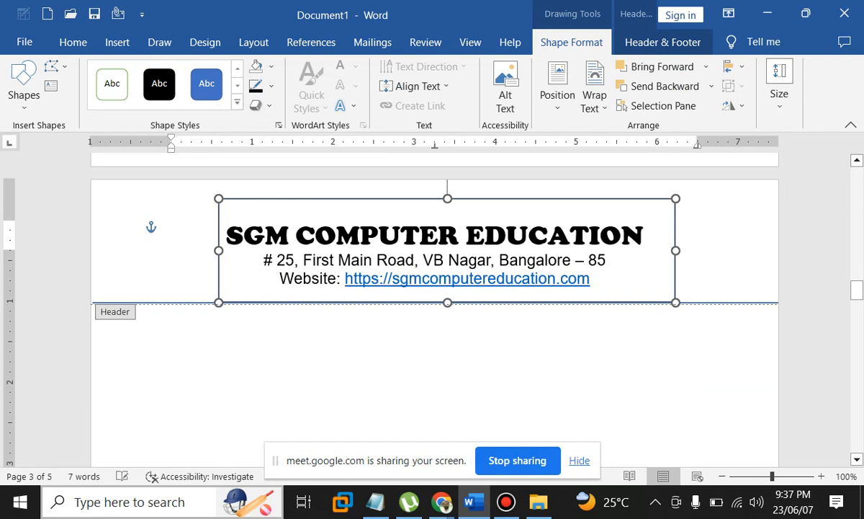
left_click_drag(447, 198, 447, 212)
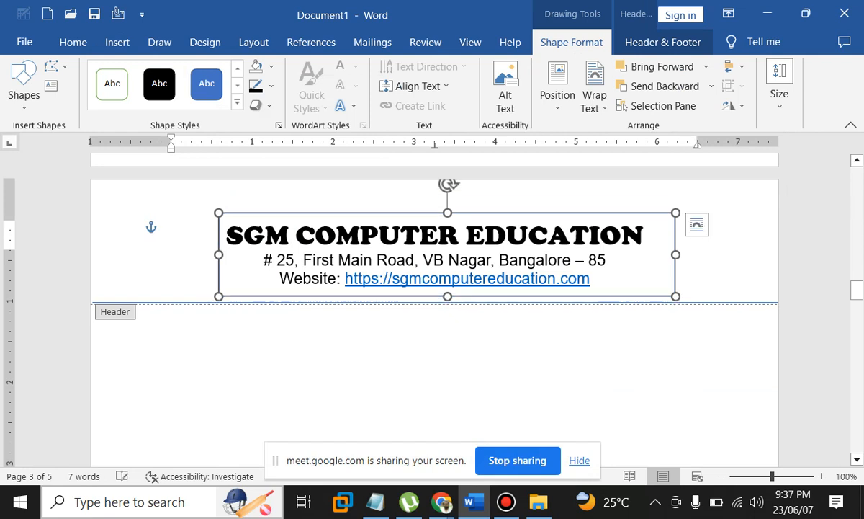
left_click_drag(675, 254, 653, 255)
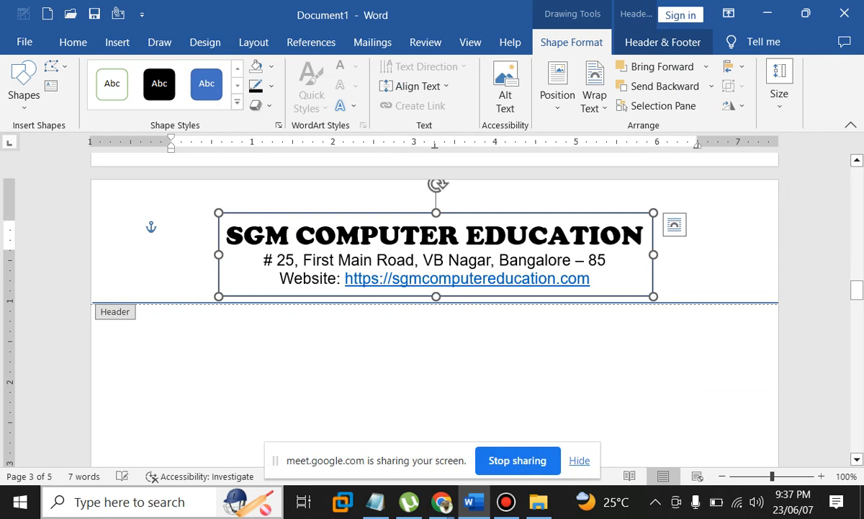
left_click(227, 236)
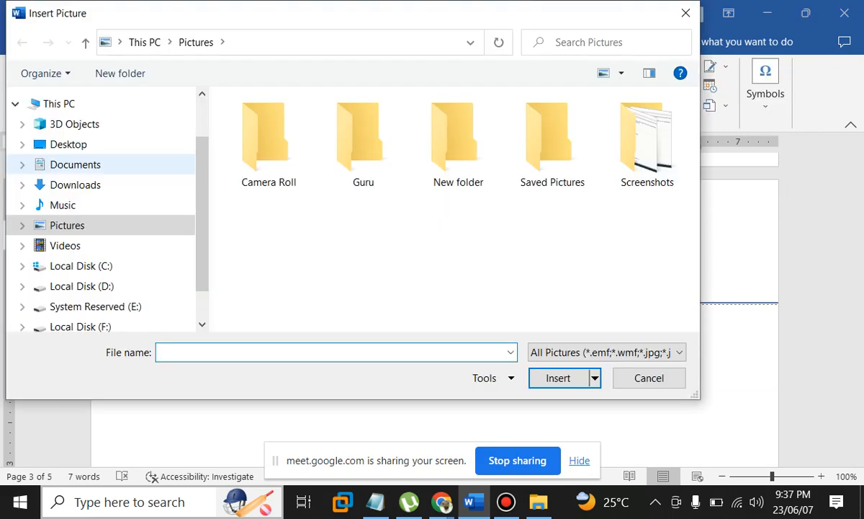
Insert New Logo.png from the Desktop into the header and shrink it to about 1.06 × 1.04 inches
left_click(68, 144)
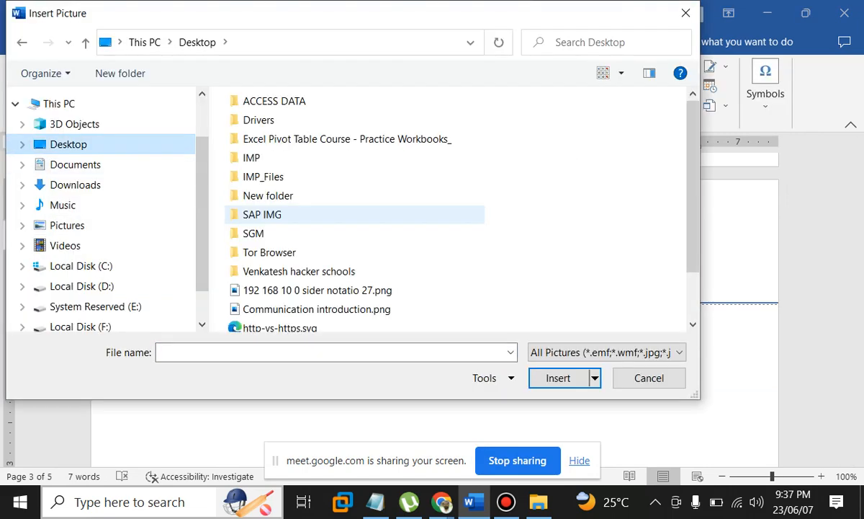
scroll(353, 304, "down", 1)
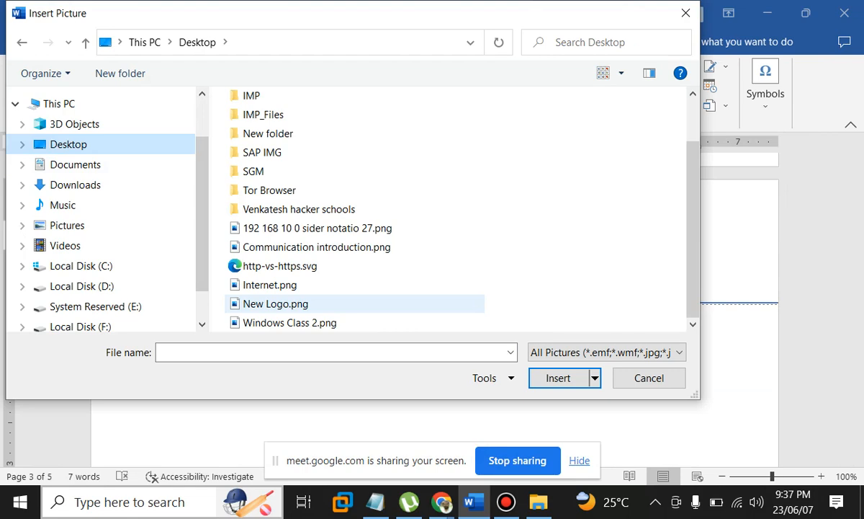
double_click(353, 303)
scroll(353, 303, "down", 3)
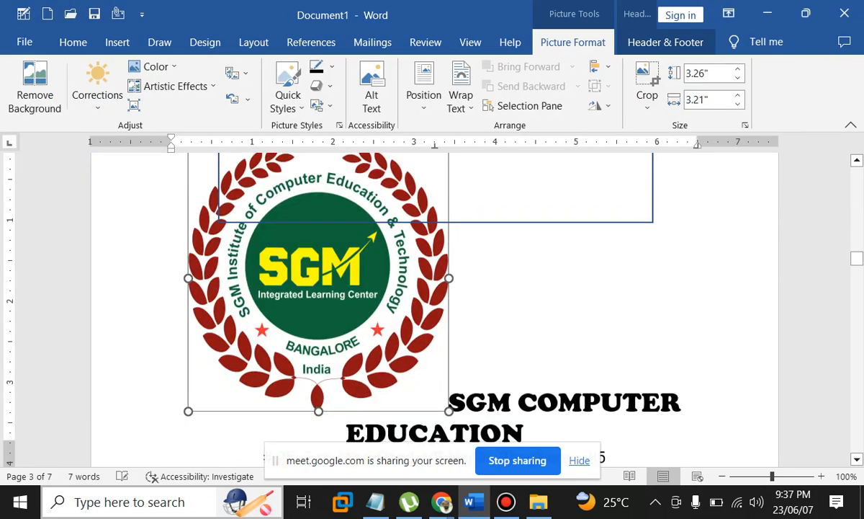
left_click_drag(188, 403, 319, 269)
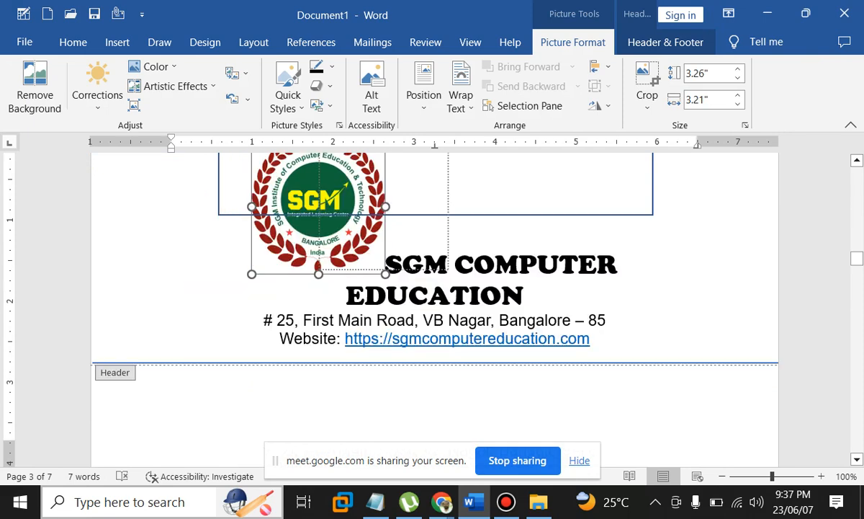
left_click_drag(319, 269, 364, 225)
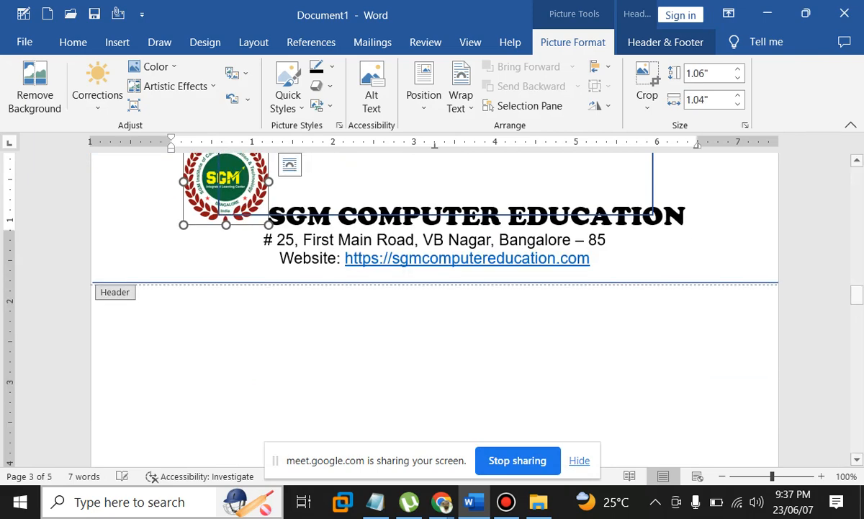
left_click(461, 101)
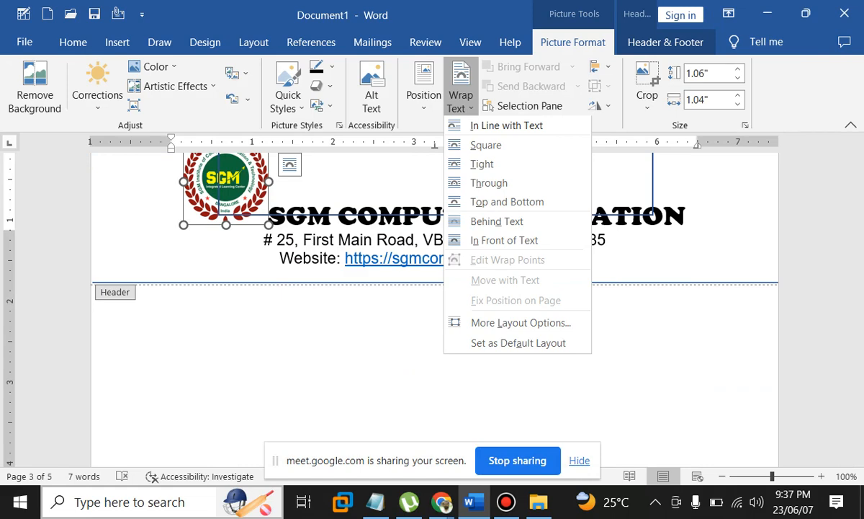
Try Behind Text wrapping on the SGM logo, then undo it
left_click(497, 221)
key("Down")
key("Down")
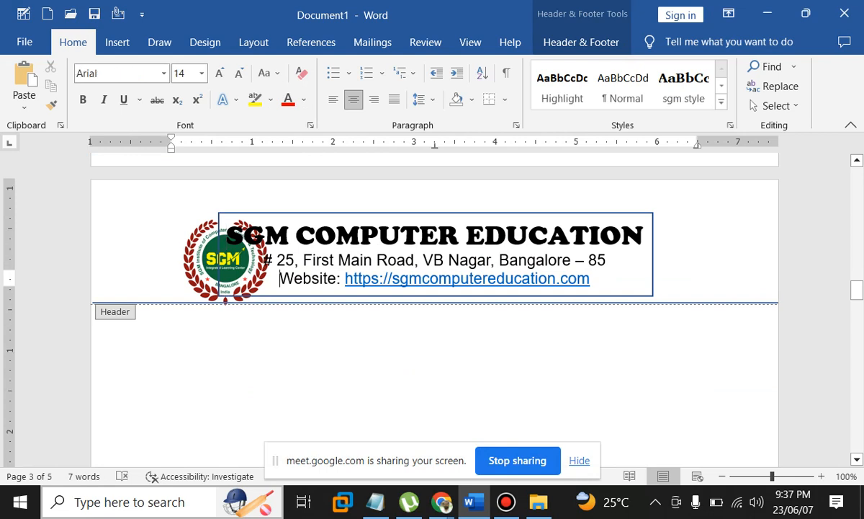
key("Down")
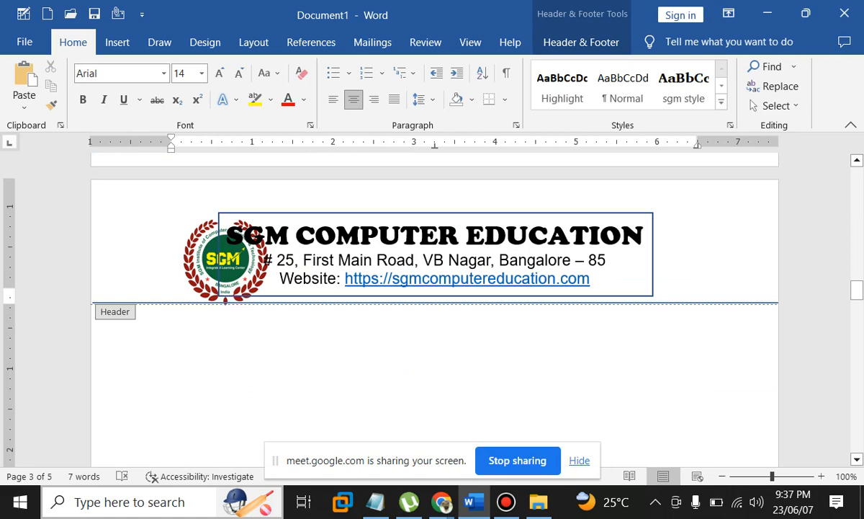
key("ctrl+z")
Set the logo's wrapping to Through, nudge it right beside the header box, and close the header
left_click(572, 42)
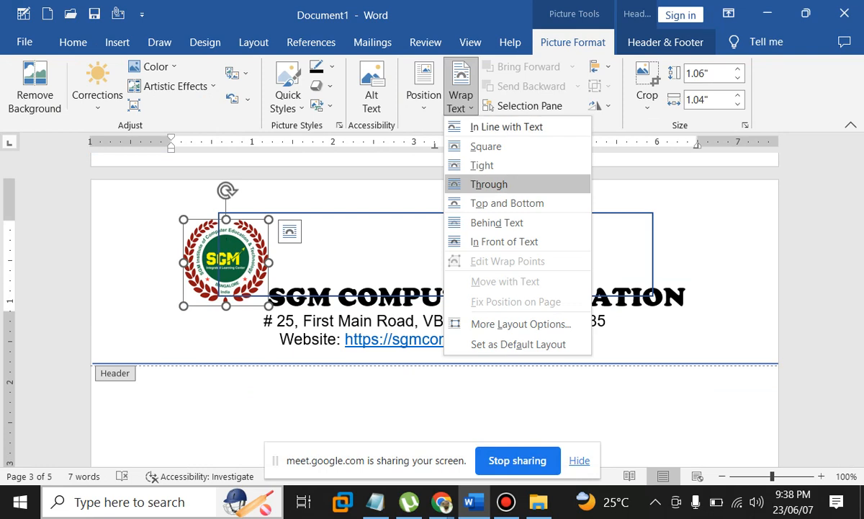
left_click(489, 184)
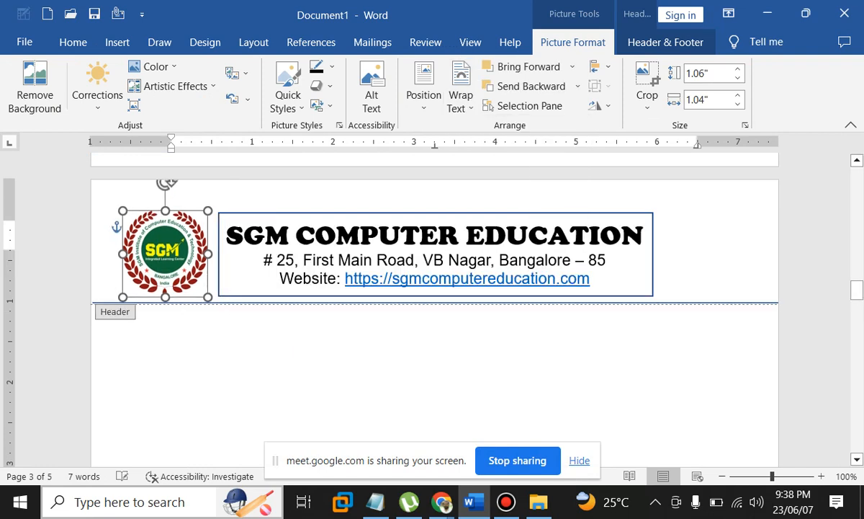
key("Right")
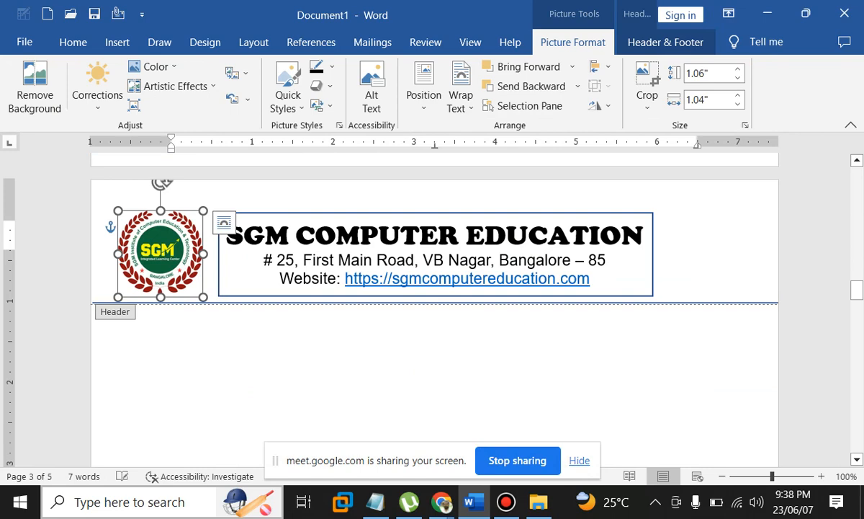
double_click(432, 368)
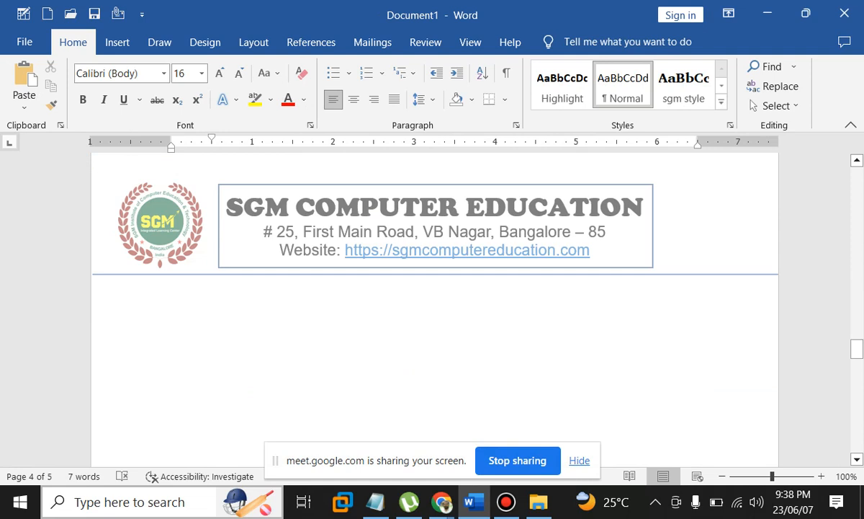
Save the document in Documents as 'How to convert 2d to 3d object.docx'
scroll(432, 324, "down", 15)
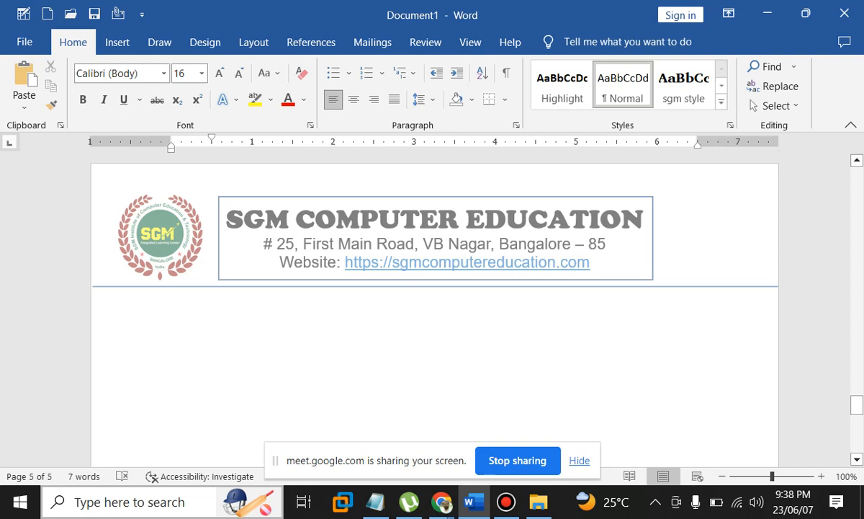
scroll(432, 309, "down", 5)
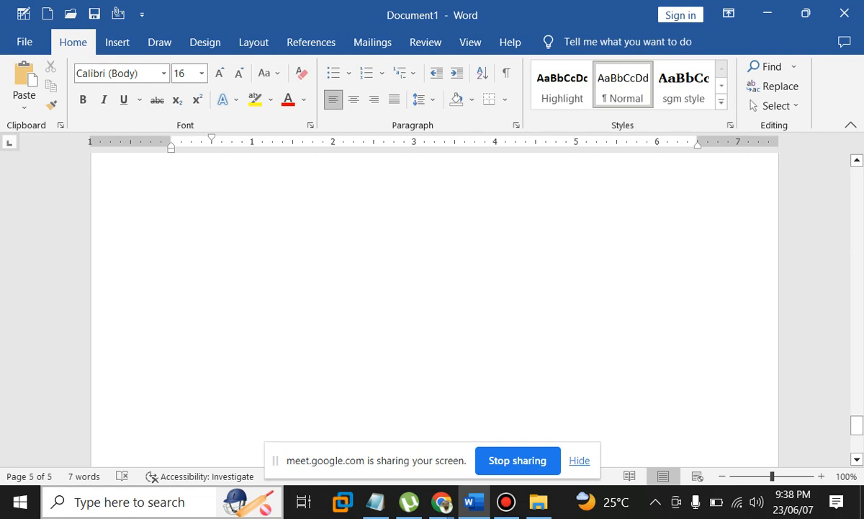
key("alt+f")
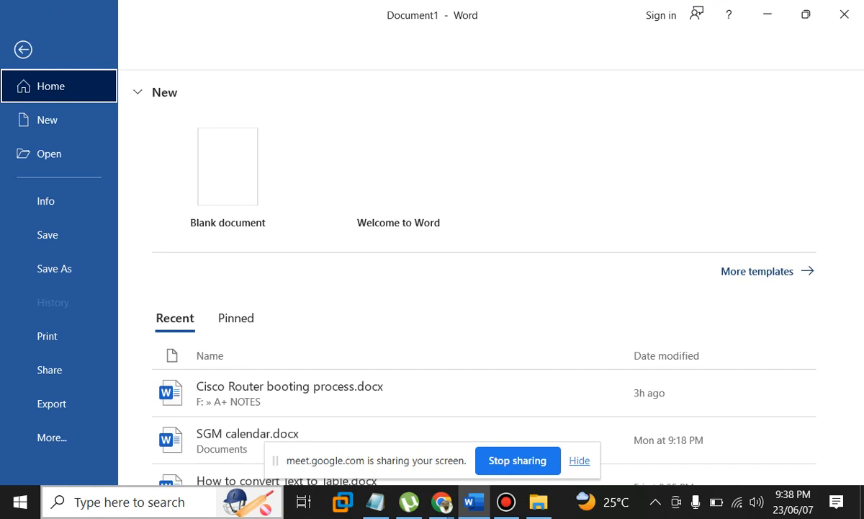
left_click(54, 268)
left_click(195, 305)
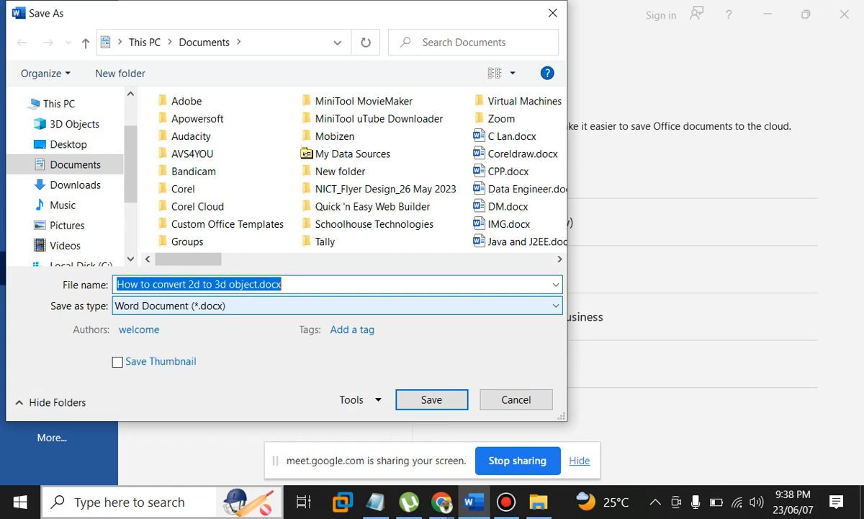
key("Return")
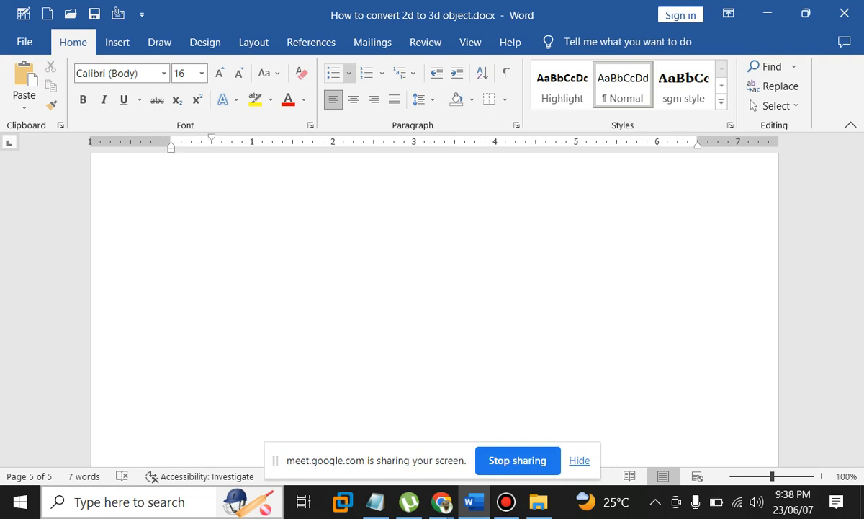
Open the SmartArt chooser from Insert and cancel it without adding a graphic
left_click(117, 43)
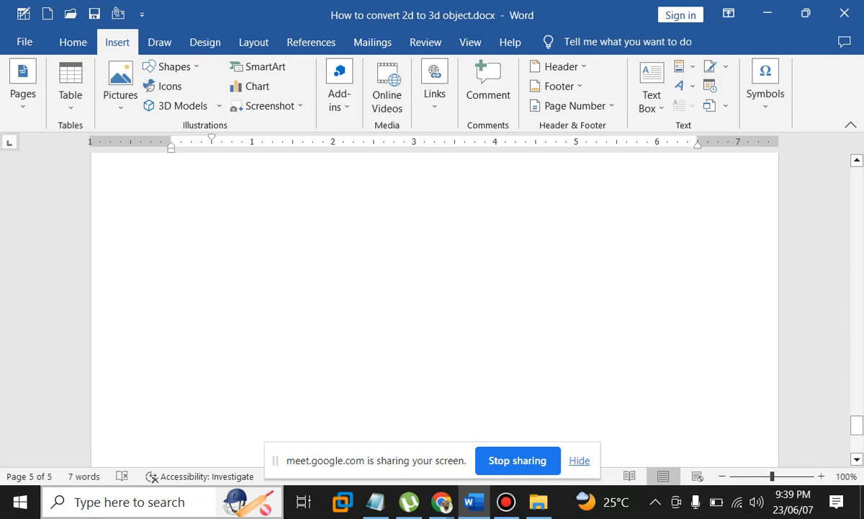
left_click(258, 67)
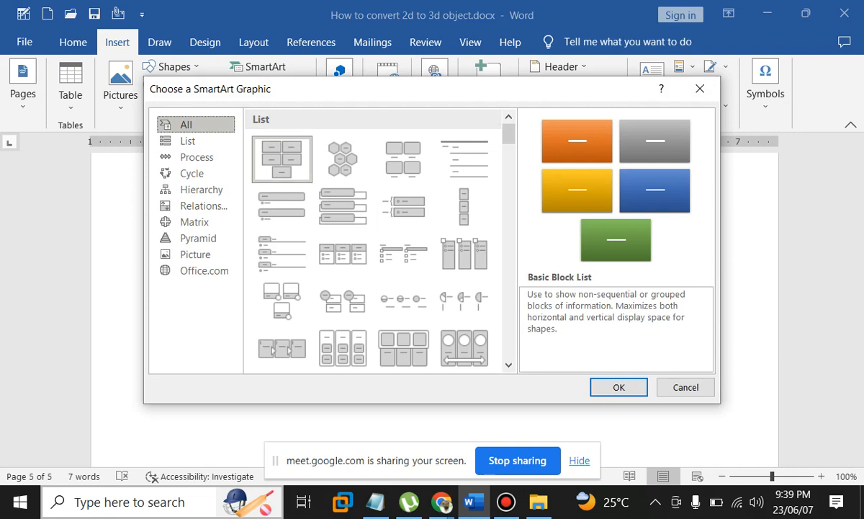
key("Escape")
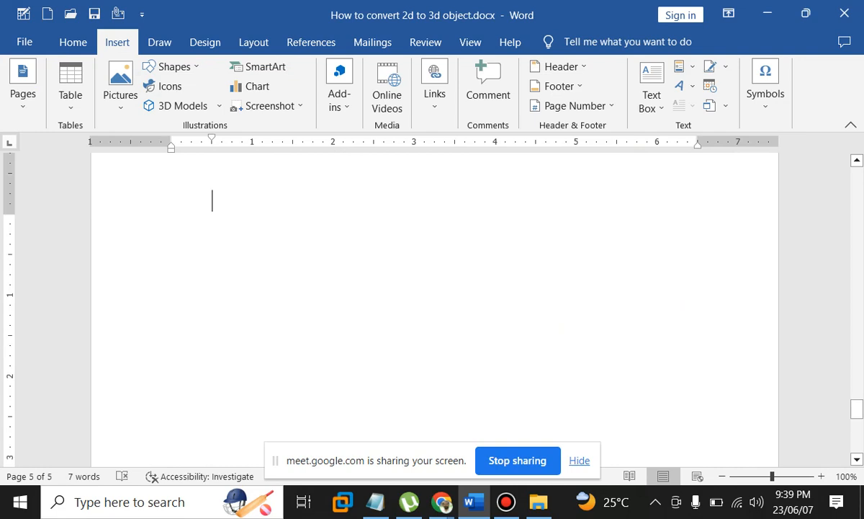
scroll(432, 288, "up", 15)
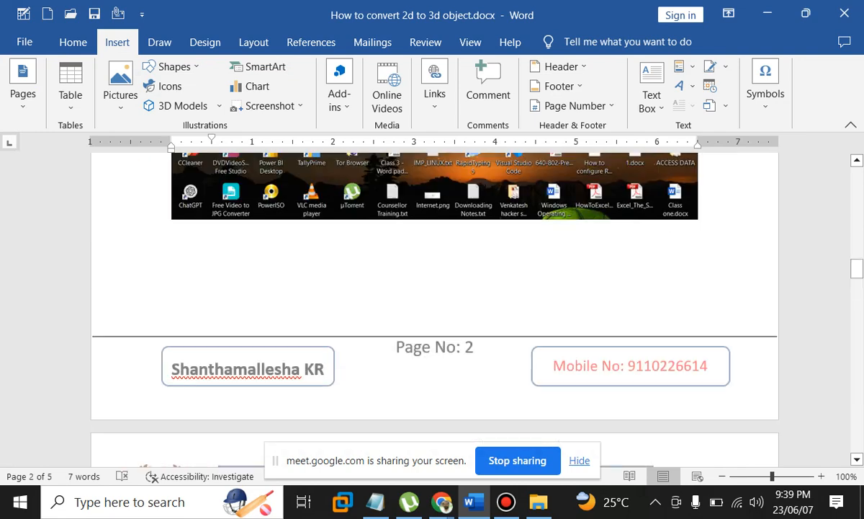
scroll(432, 288, "down", 7)
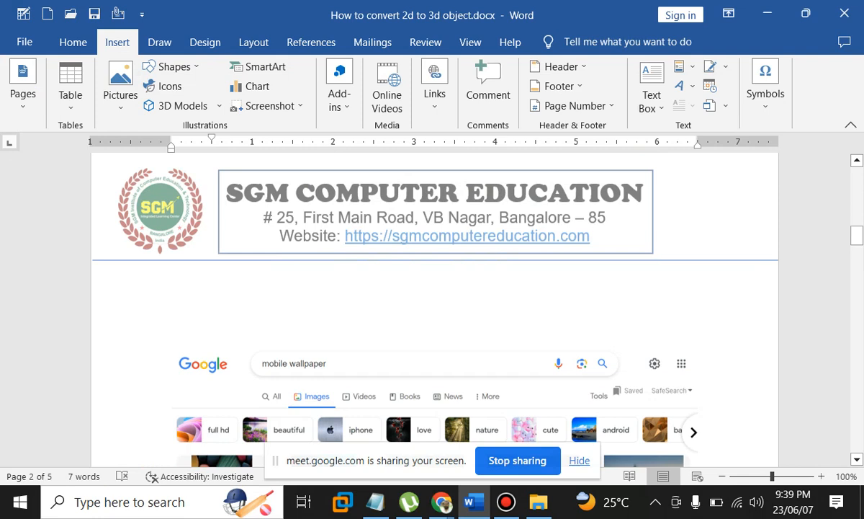
scroll(432, 310, "up", 10)
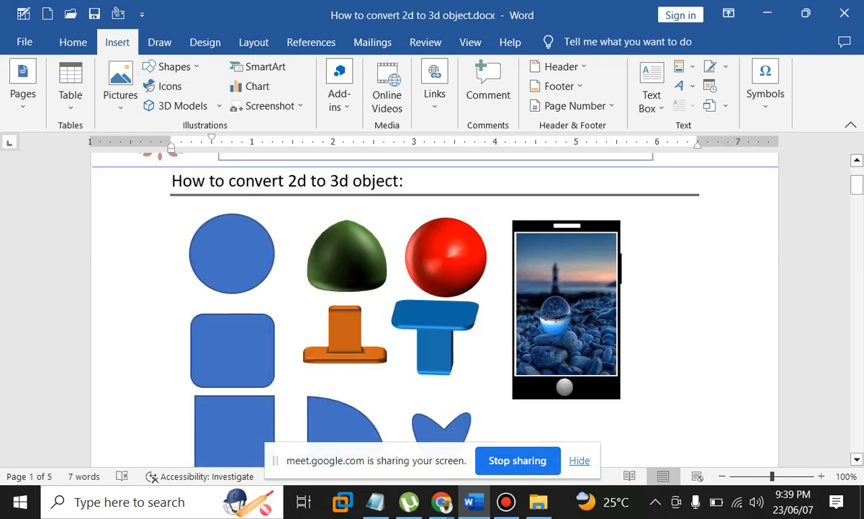
scroll(432, 310, "down", 2)
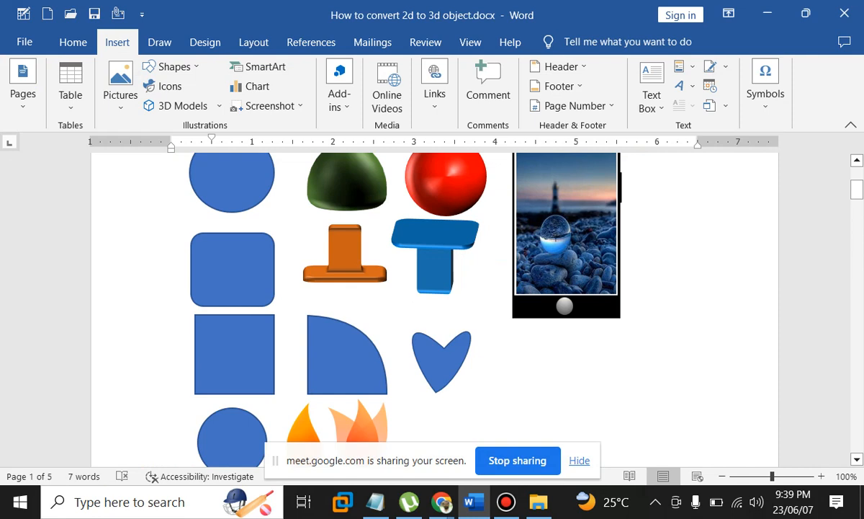
scroll(432, 310, "down", 8)
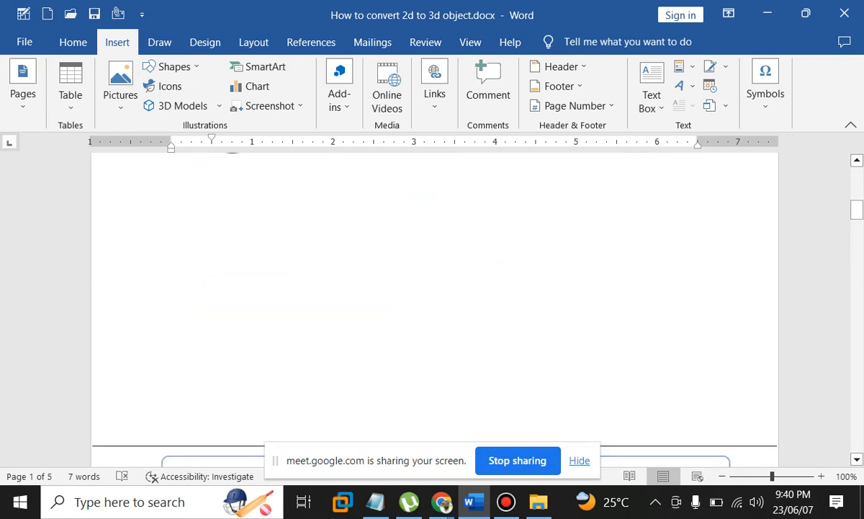
scroll(432, 310, "up", 3)
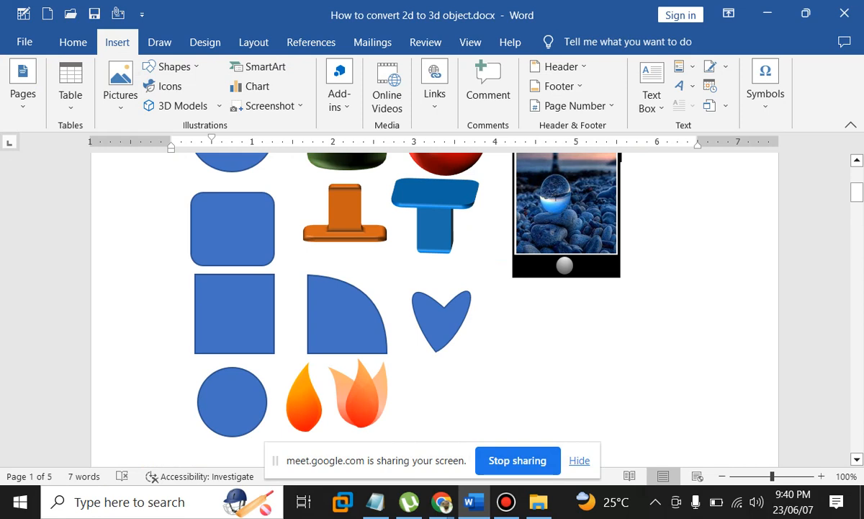
scroll(432, 310, "down", 5)
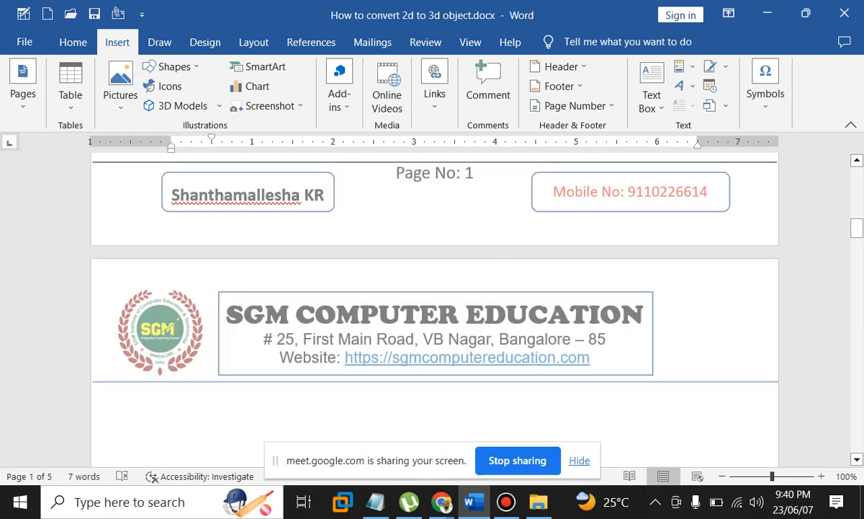
scroll(432, 310, "down", 3)
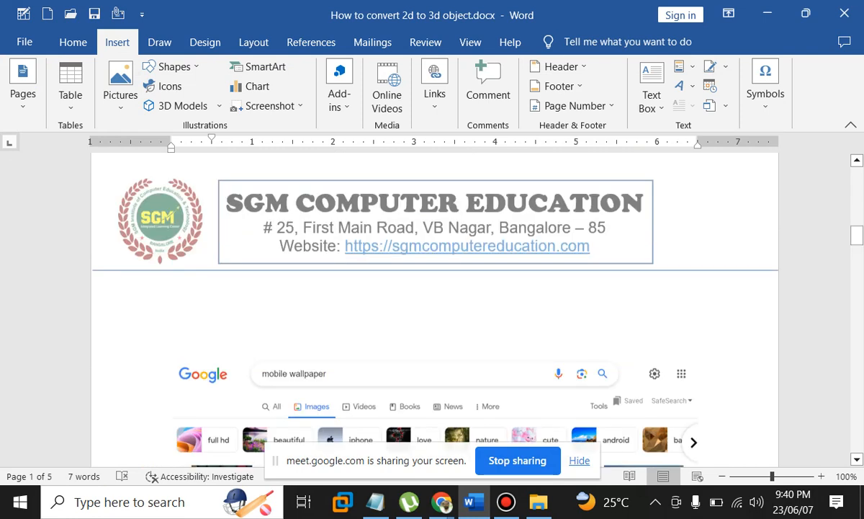
scroll(432, 310, "up", 2)
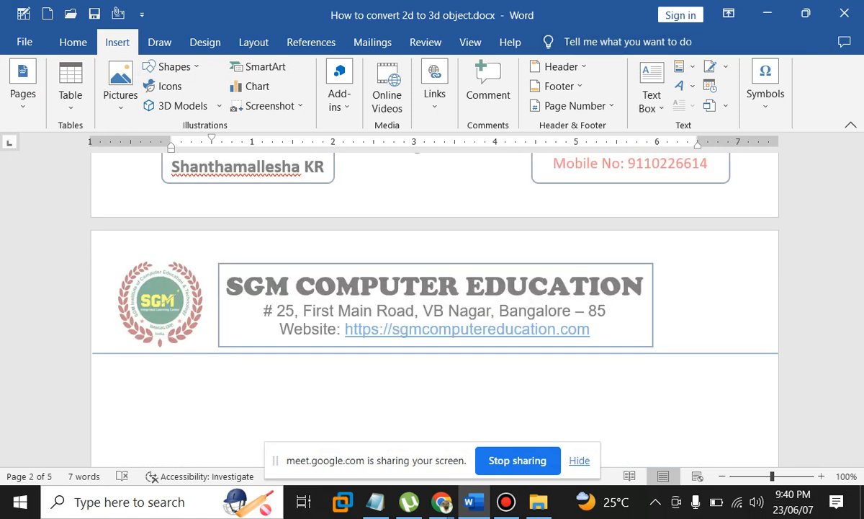
left_click(442, 502)
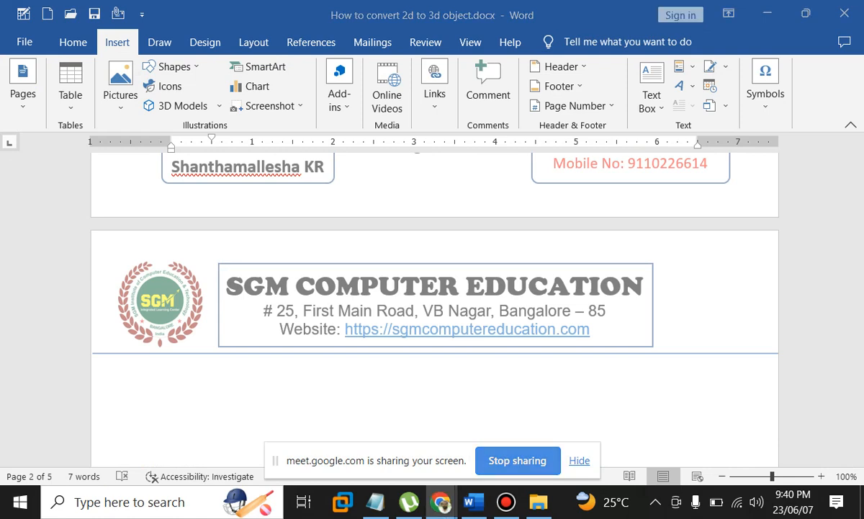